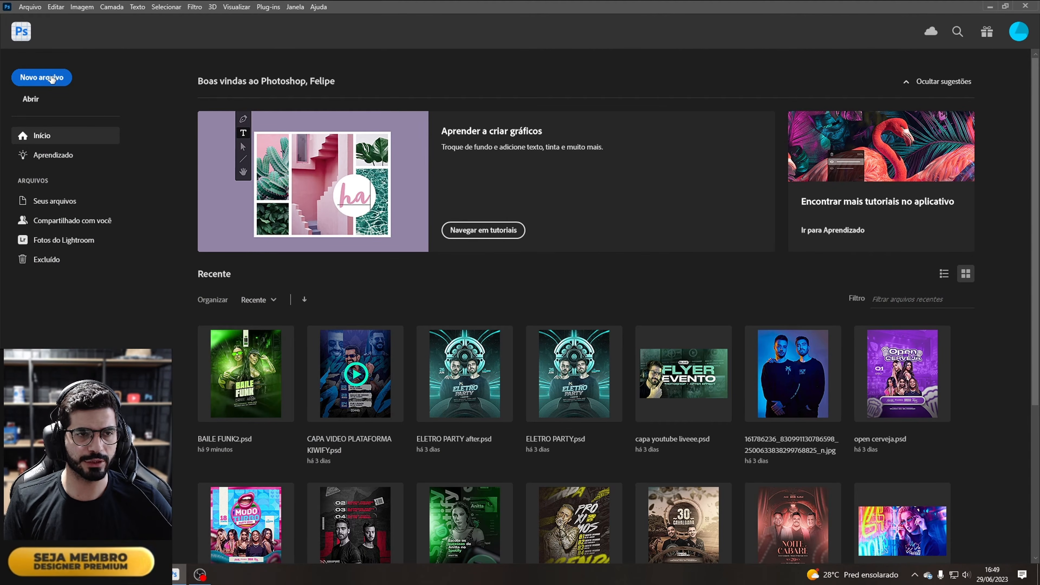
Step: Create a new 1080 x 1350 px document at 200 ppi
{"action": "left_click", "coordinate": [51, 79]}
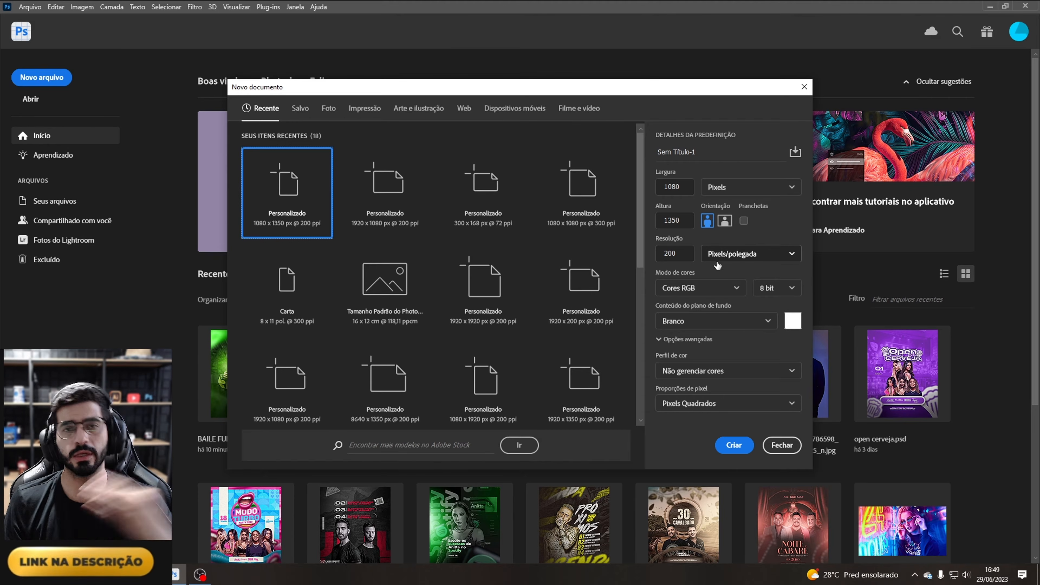
{"action": "left_click", "coordinate": [732, 449]}
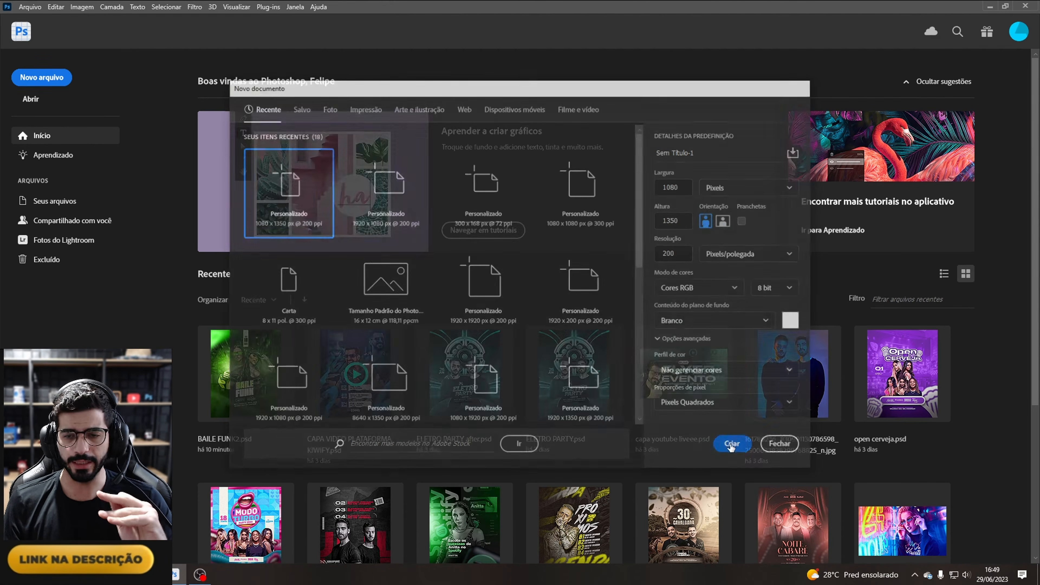
{"action": "left_click_drag", "start_coordinate": [383, 543], "coordinate": [633, 24]}
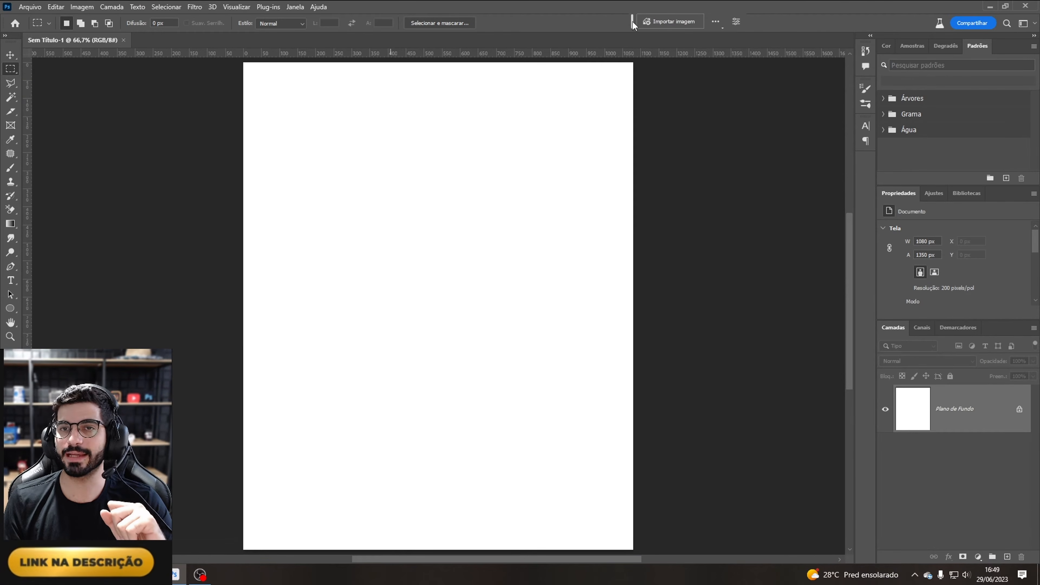
Step: Unlock the document's background layer
{"action": "left_click", "coordinate": [715, 22]}
{"action": "left_click", "coordinate": [739, 58]}
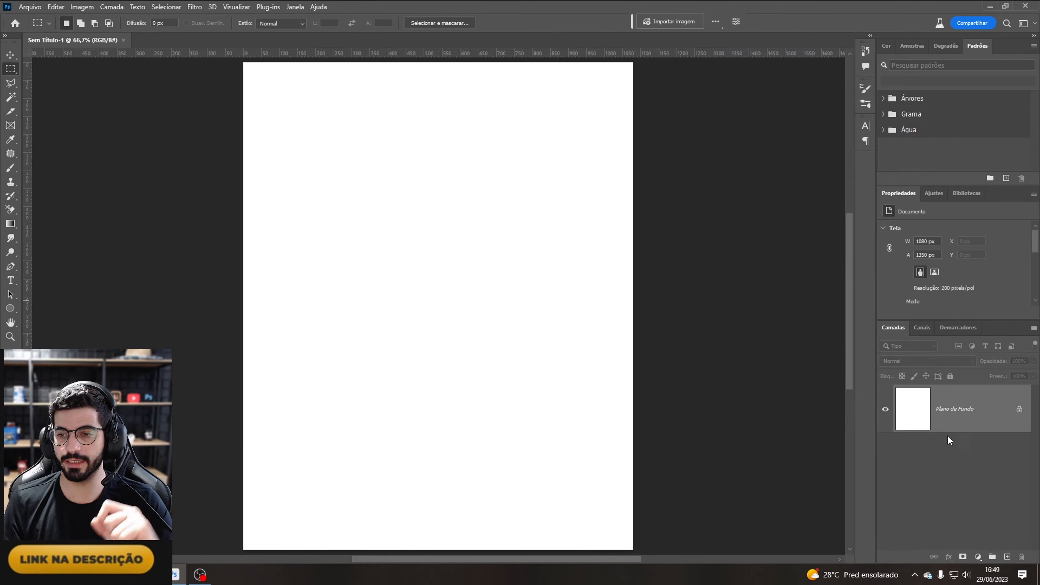
{"action": "left_click", "coordinate": [1019, 411]}
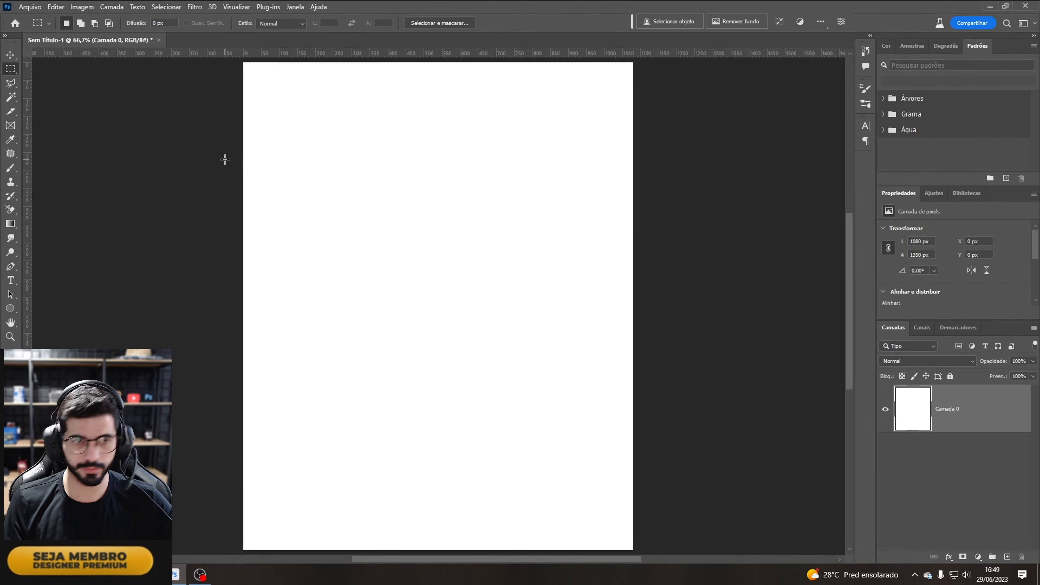
Step: Add a placeholder text layer in the upper part of the page and set its font to Stretch Pro
{"action": "left_click", "coordinate": [10, 280]}
{"action": "left_click", "coordinate": [355, 189]}
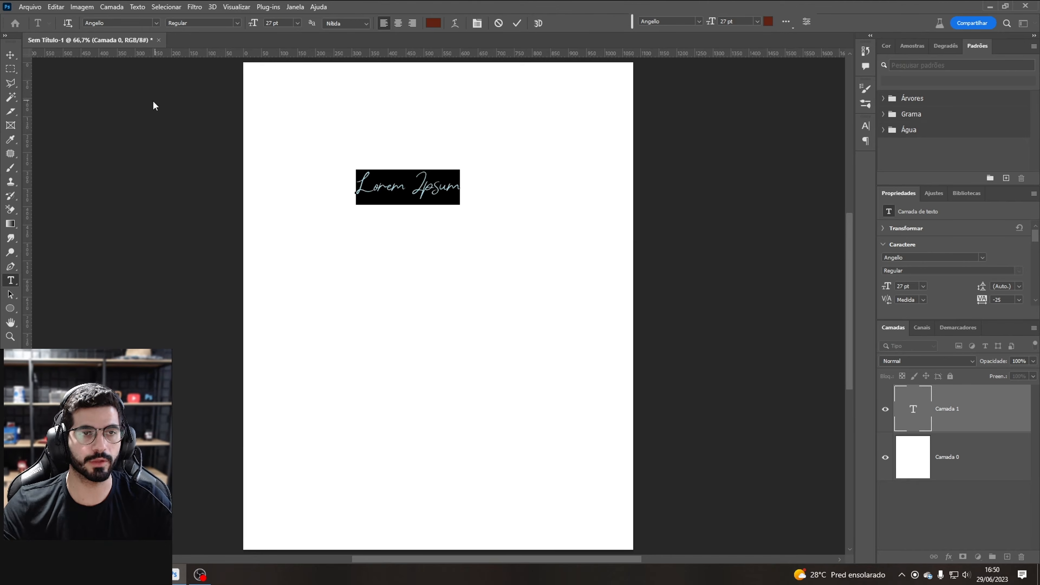
{"action": "left_click", "coordinate": [956, 406]}
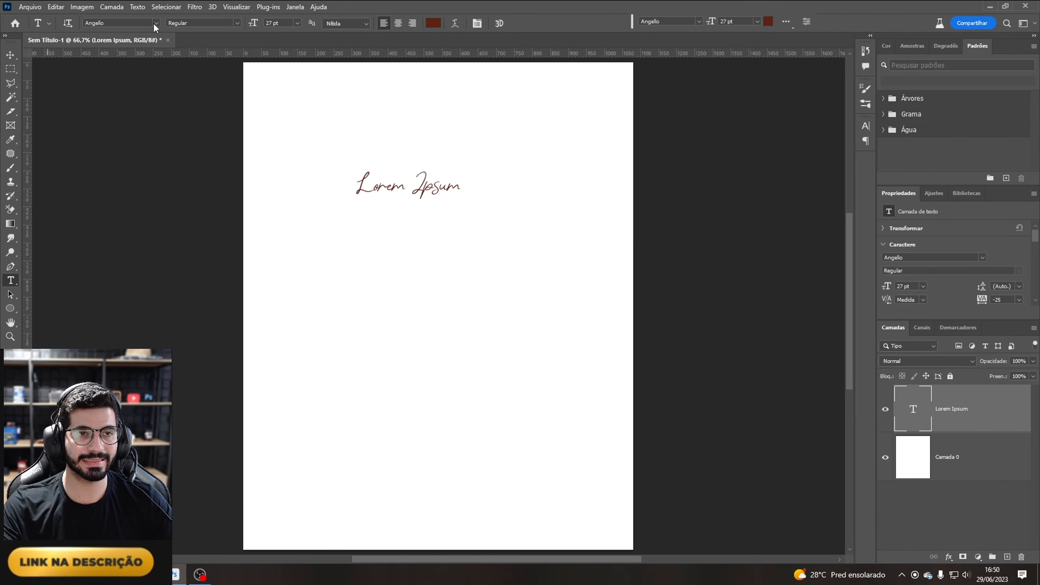
{"action": "left_click", "coordinate": [156, 23]}
{"action": "left_click", "coordinate": [254, 66]}
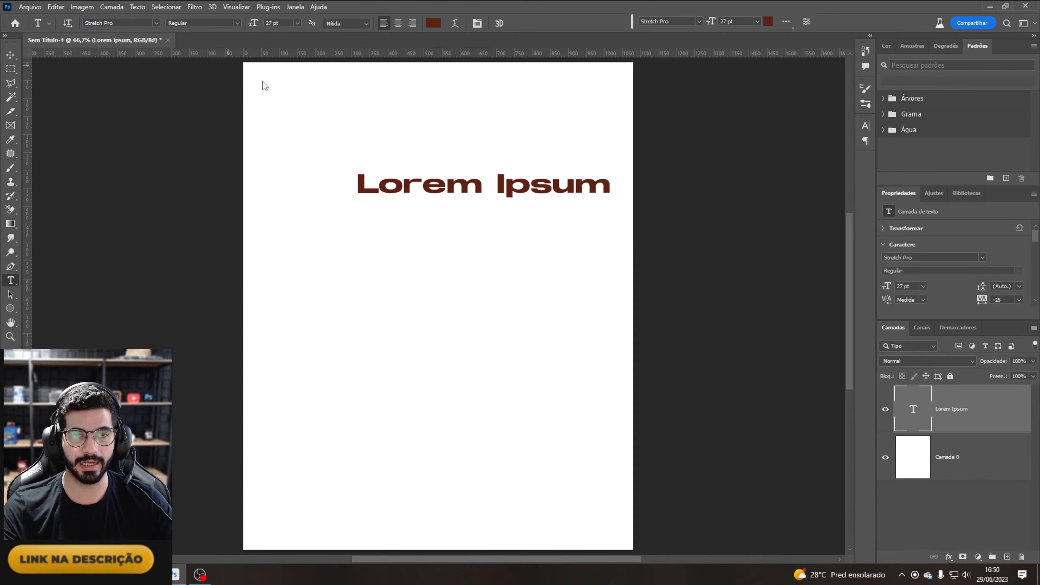
Step: Replace the placeholder text with "background" and shift the text slightly left
{"action": "left_click", "coordinate": [416, 185]}
{"action": "key", "text": "ctrl+a"}
{"action": "type", "text": "back"}
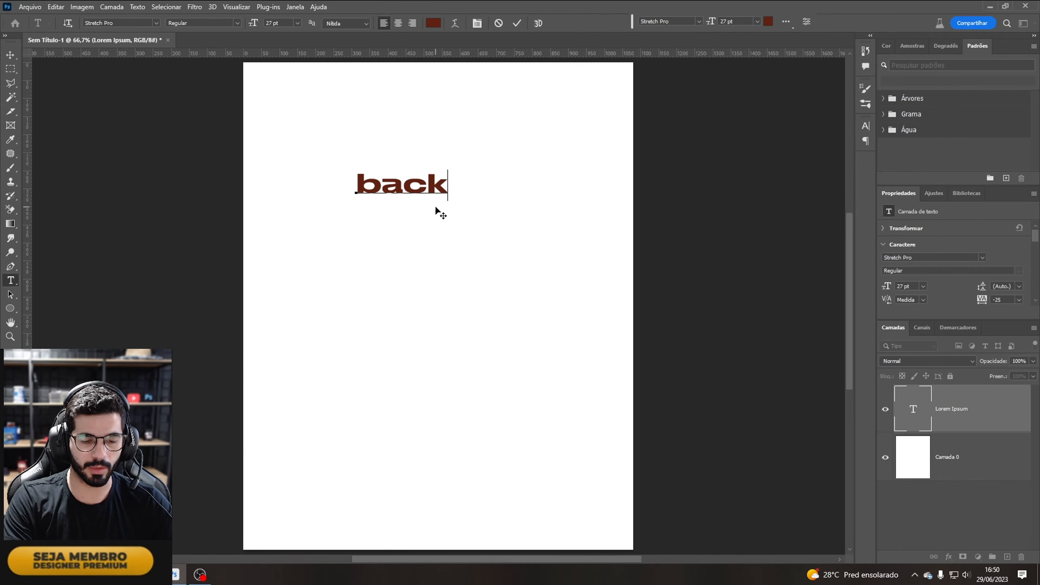
{"action": "type", "text": "ground"}
{"action": "key", "text": "ctrl+Return"}
{"action": "left_click_drag", "start_coordinate": [445, 185], "coordinate": [411, 189]}
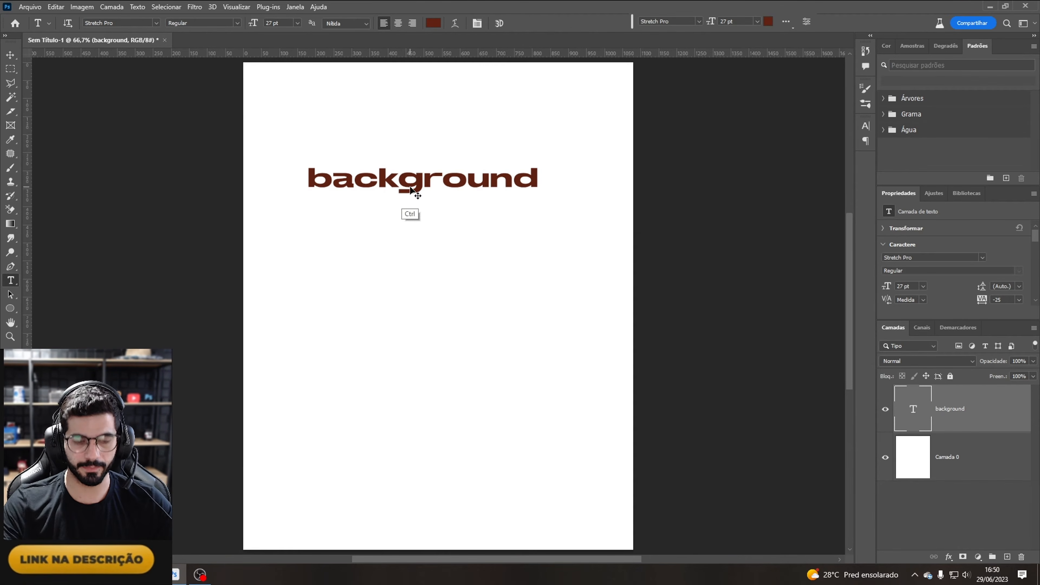
Step: Add lines "cores", "textura", "fotos", "fonte", "elemento" and "luz e ambientação" below "background" in the same text layer
{"action": "left_click", "coordinate": [532, 181]}
{"action": "key", "text": "Return"}
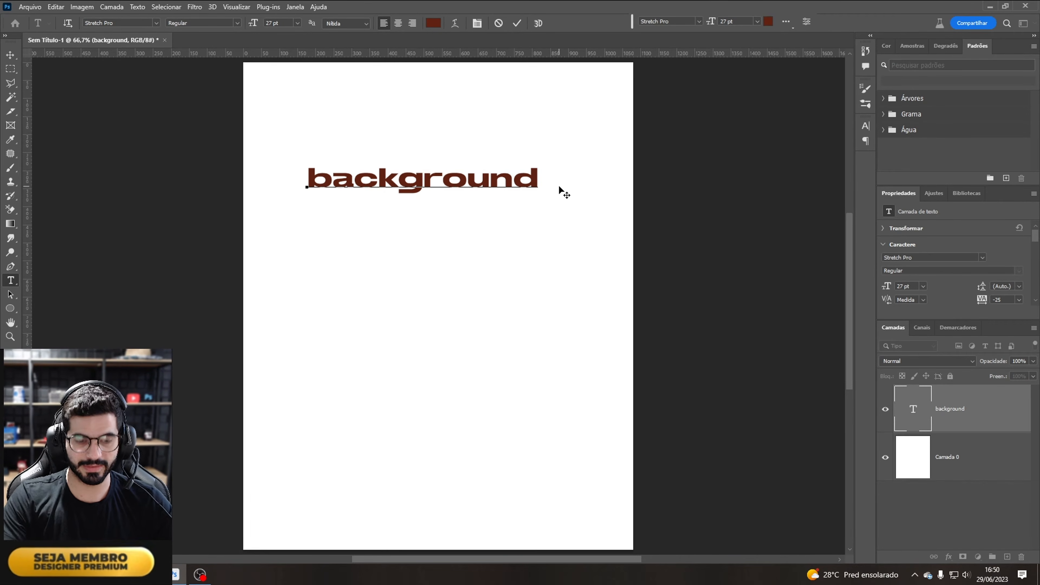
{"action": "type", "text": "cores"}
{"action": "key", "text": "Return"}
{"action": "type", "text": "textura"}
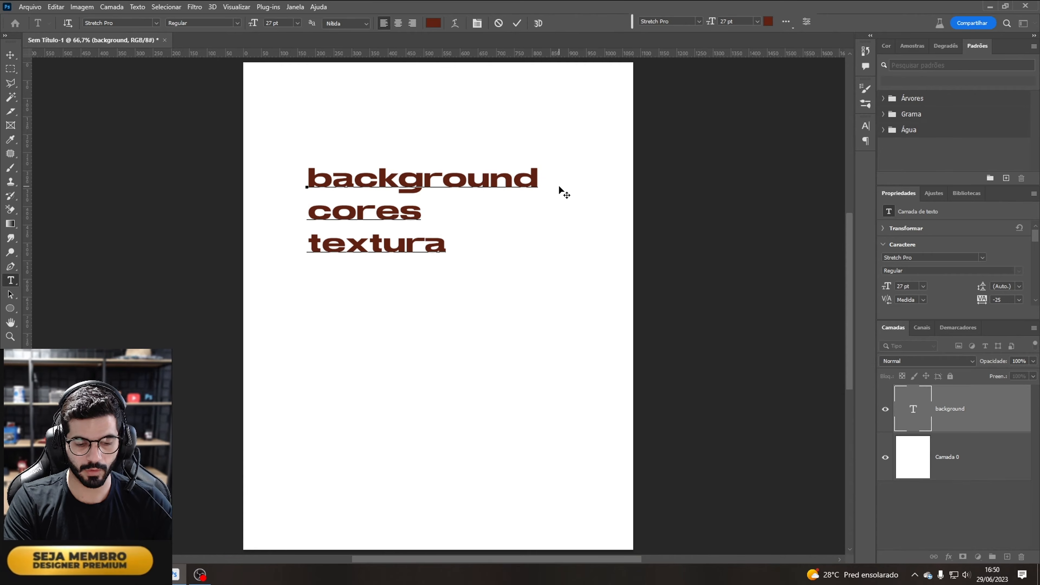
{"action": "key", "text": "Return"}
{"action": "type", "text": "fotos"}
{"action": "key", "text": "Return"}
{"action": "type", "text": "fonte"}
{"action": "key", "text": "Return"}
{"action": "type", "text": "e"}
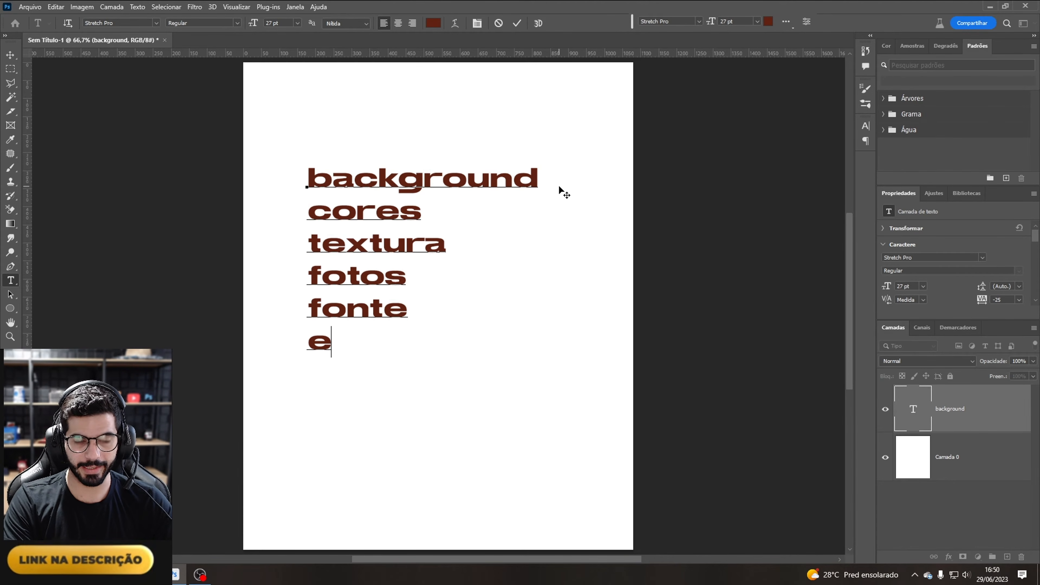
{"action": "type", "text": "lemento"}
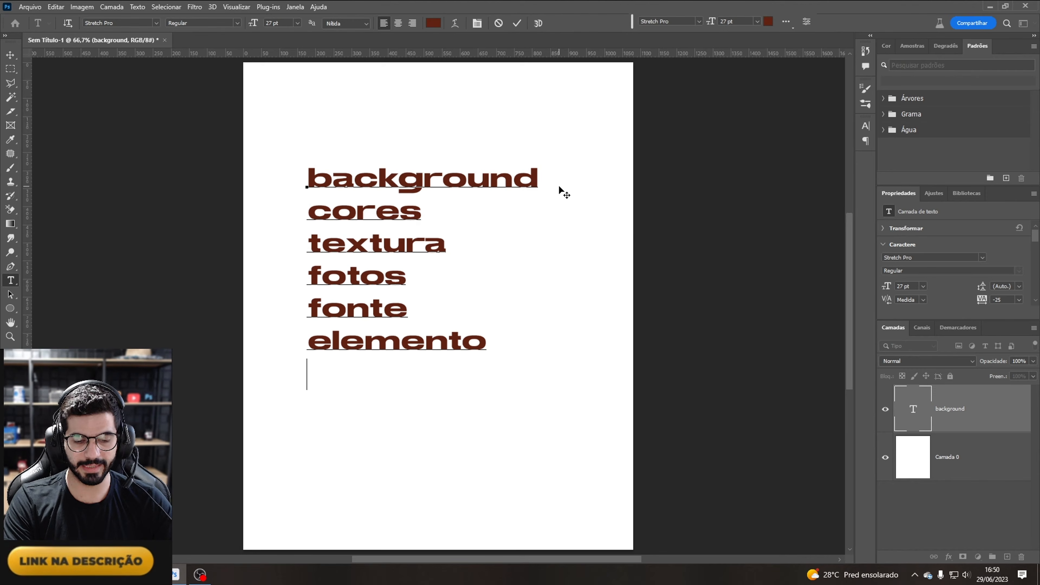
{"action": "type", "text": "luz e am "}
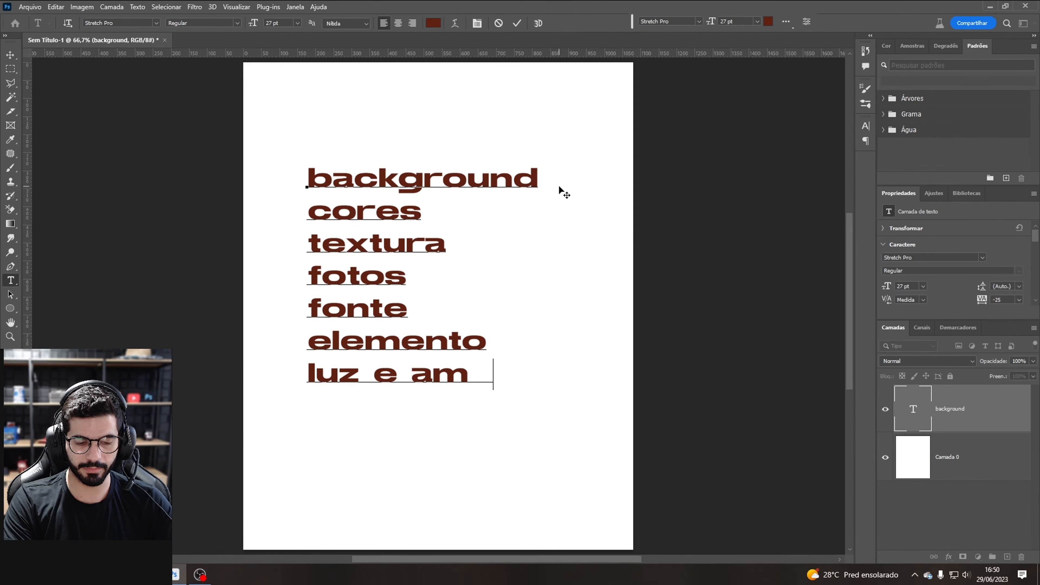
{"action": "type", "text": "bientação"}
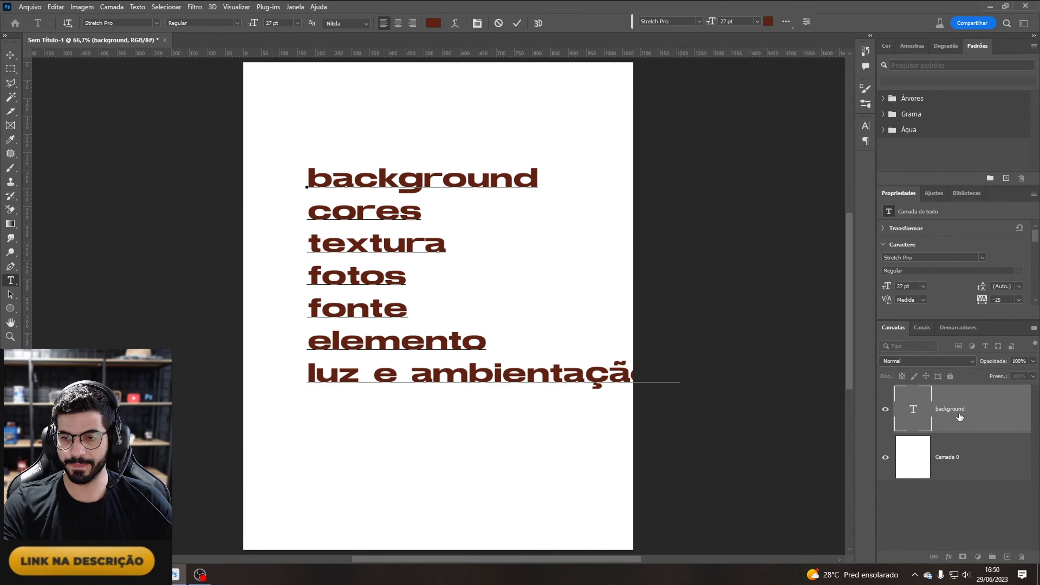
Step: Move the text block up and to the left on the page
{"action": "left_click", "coordinate": [960, 418]}
{"action": "left_click_drag", "start_coordinate": [586, 379], "coordinate": [548, 346]}
{"action": "left_click", "coordinate": [626, 338]}
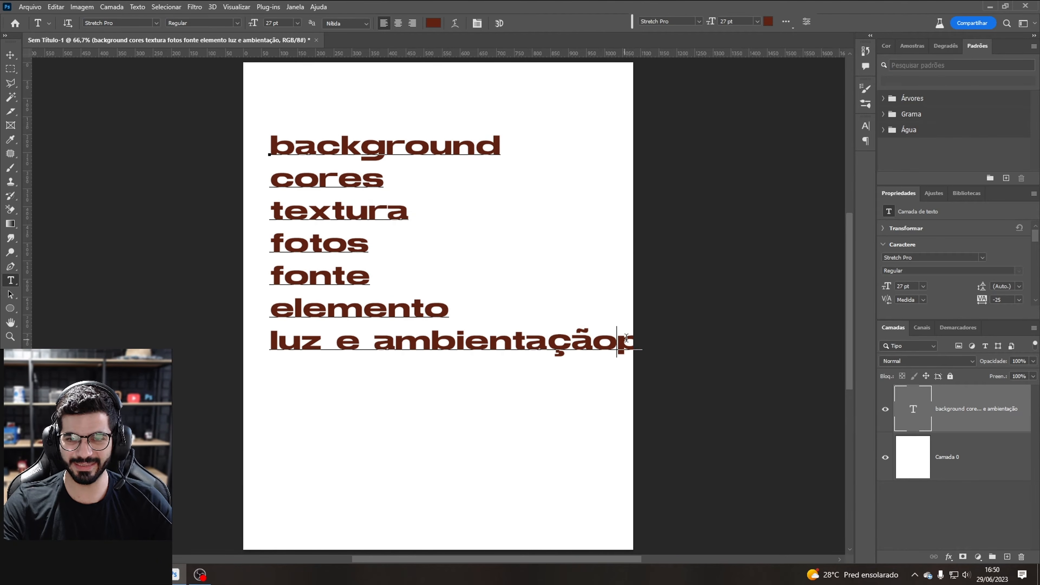
{"action": "left_click_drag", "start_coordinate": [626, 338], "coordinate": [663, 324]}
{"action": "key", "text": "BackSpace"}
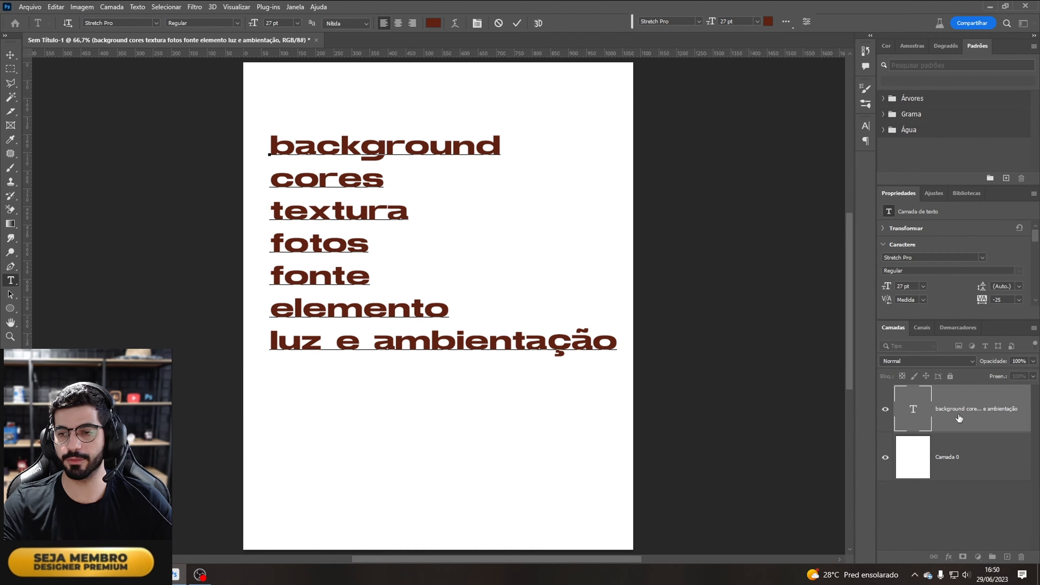
{"action": "left_click", "coordinate": [960, 418]}
Step: Append " 3" to the "fonte" line of the text
{"action": "key", "text": "ctrl+t"}
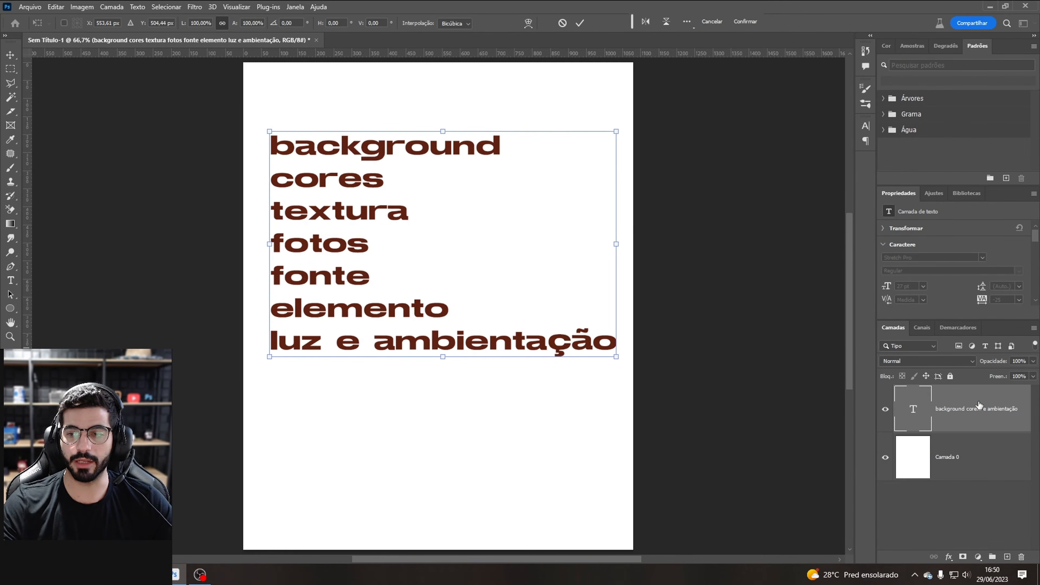
{"action": "key", "text": "Escape"}
{"action": "left_click", "coordinate": [360, 280]}
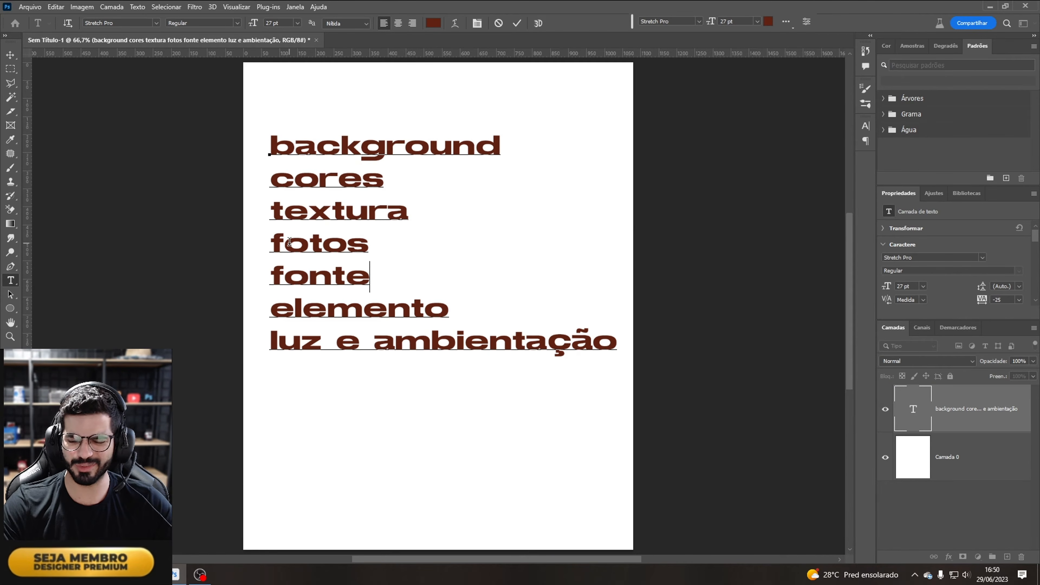
{"action": "type", "text": "3"}
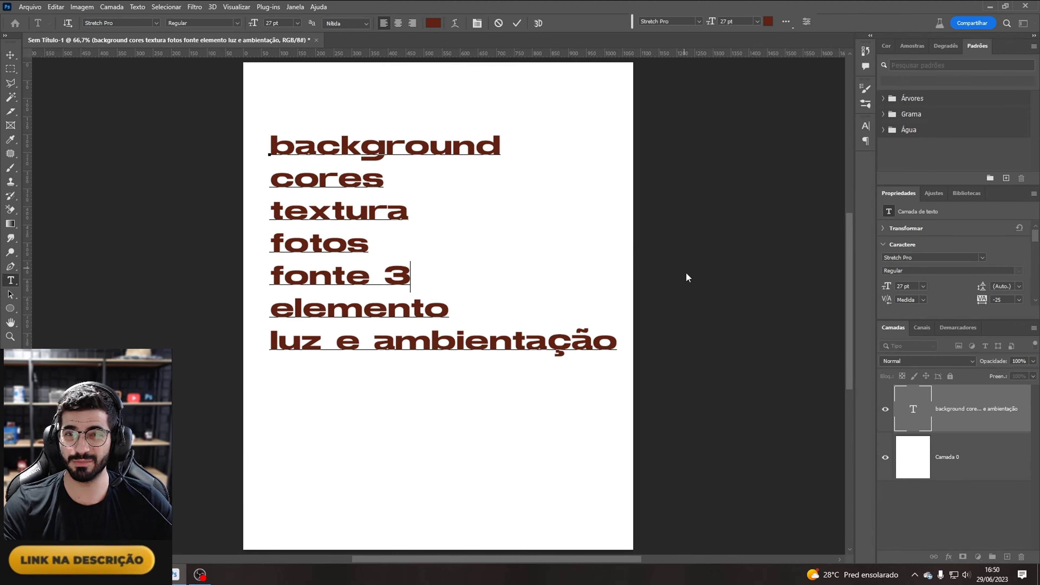
{"action": "left_click_drag", "start_coordinate": [389, 276], "coordinate": [415, 278]}
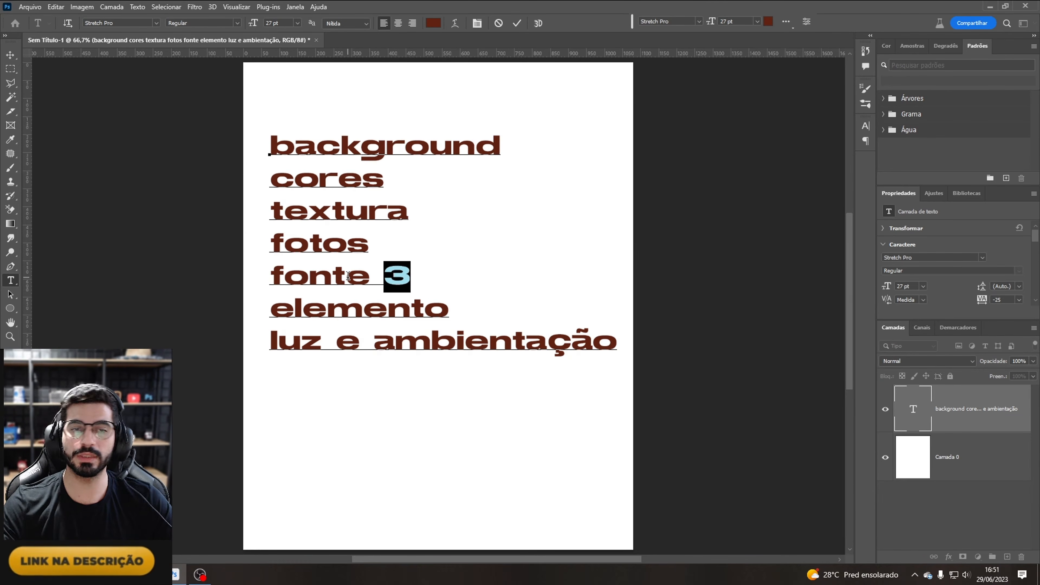
{"action": "left_click", "coordinate": [976, 411]}
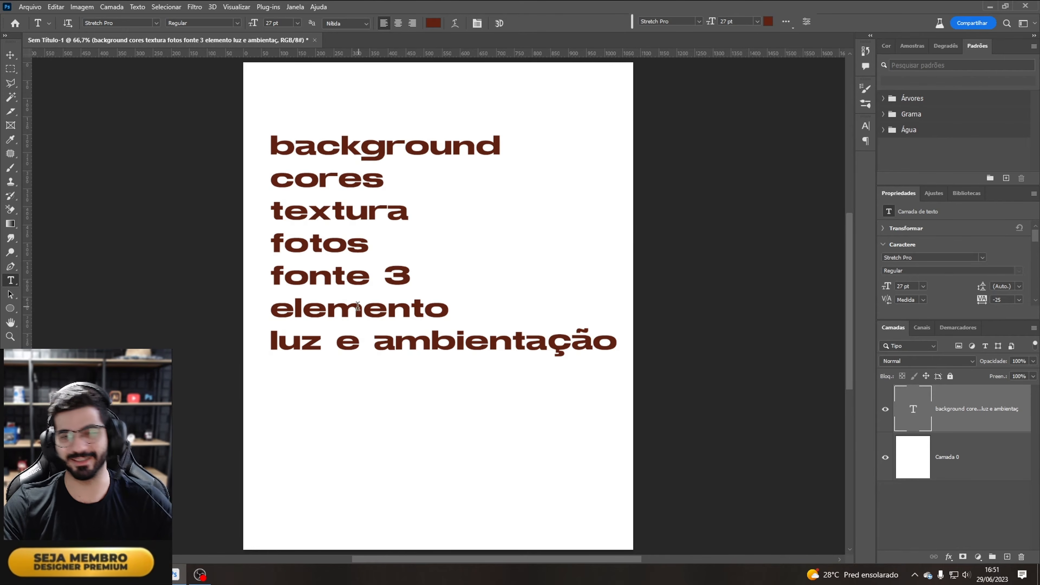
Step: Change "elemento" to "elementos" and hide the text layer
{"action": "left_click", "coordinate": [447, 308]}
{"action": "type", "text": "s"}
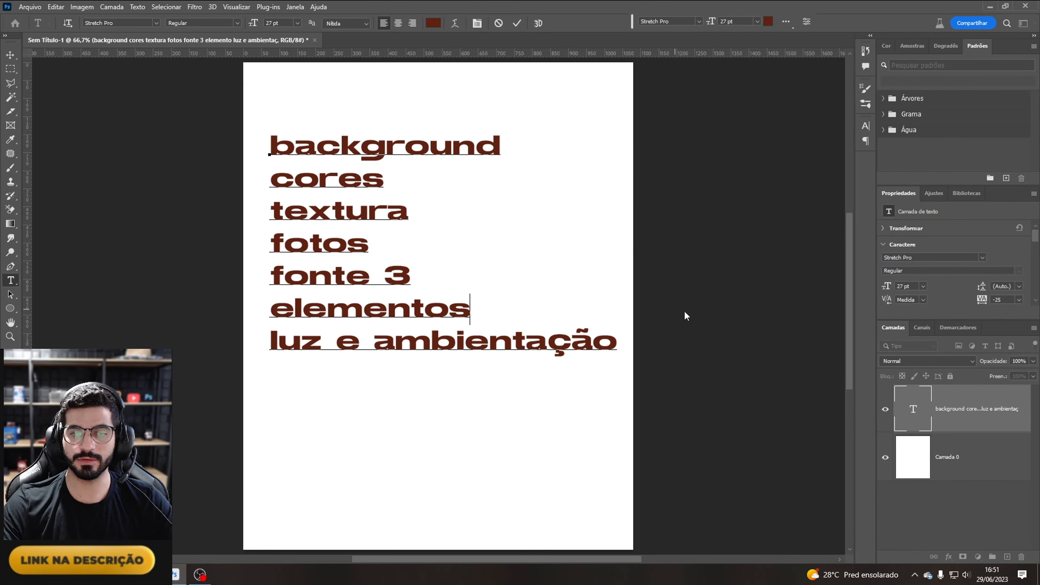
{"action": "left_click", "coordinate": [968, 405]}
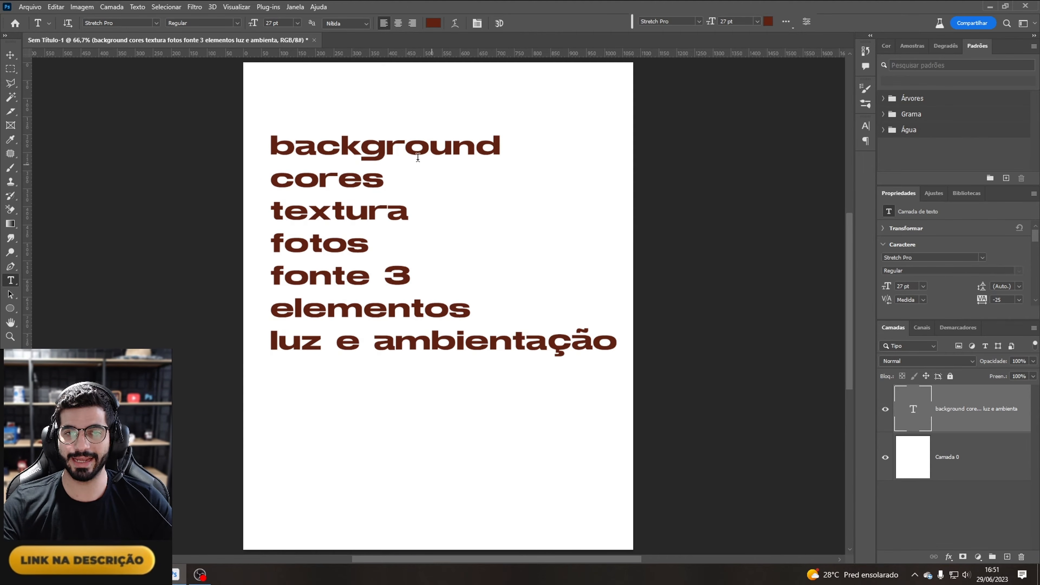
{"action": "left_click", "coordinate": [886, 409]}
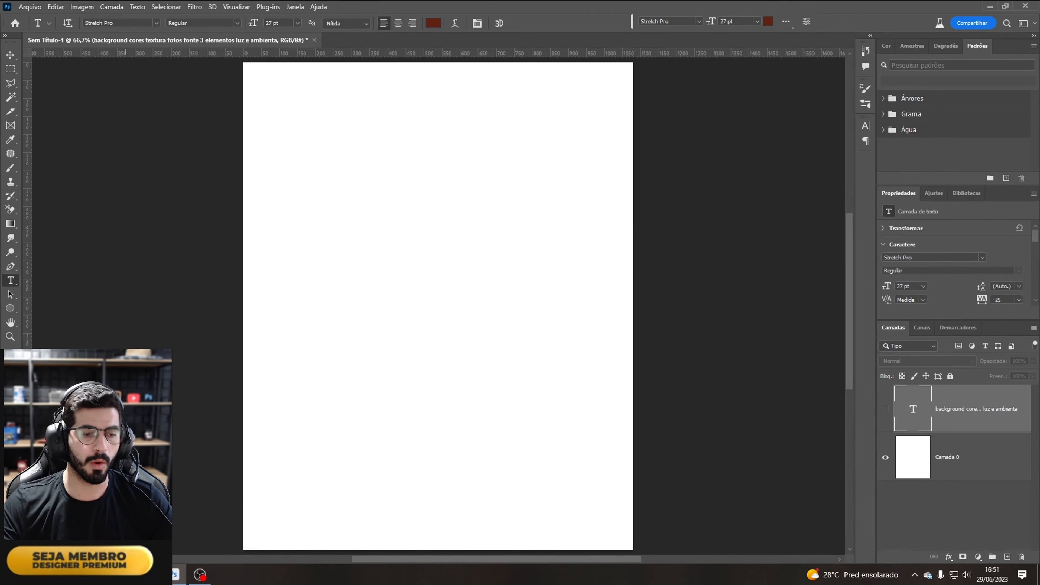
Step: Open the FLYER FUNK folder on the desktop in File Explorer
{"action": "left_click", "coordinate": [97, 575]}
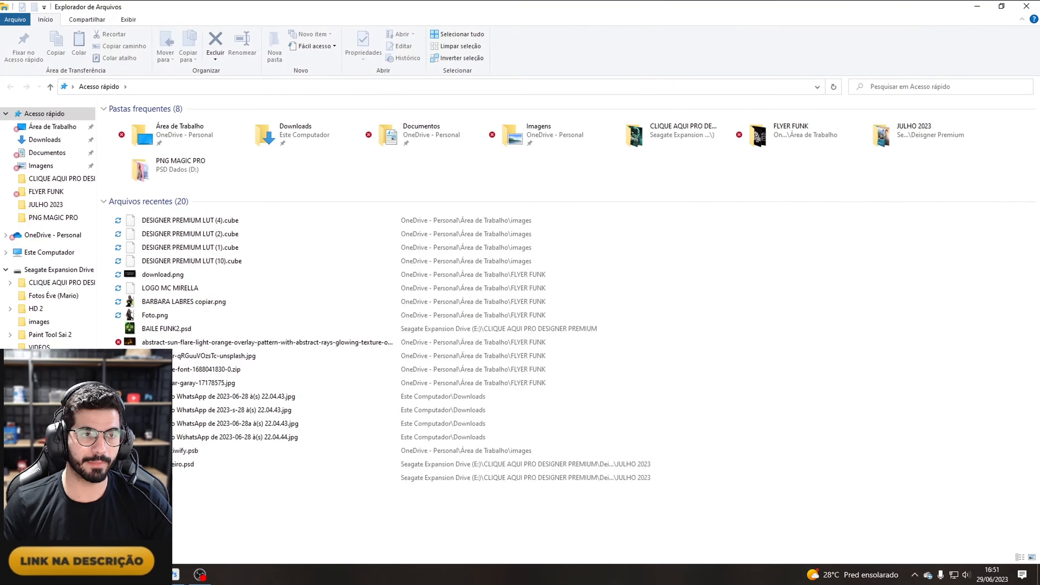
{"action": "left_click", "coordinate": [53, 126]}
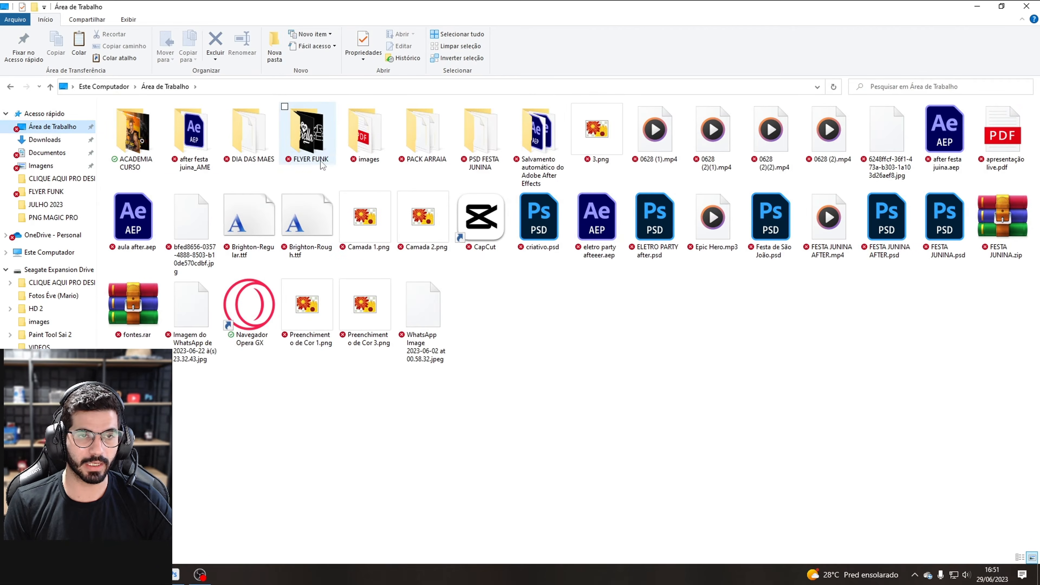
{"action": "left_click", "coordinate": [328, 139]}
{"action": "double_click", "coordinate": [329, 139]}
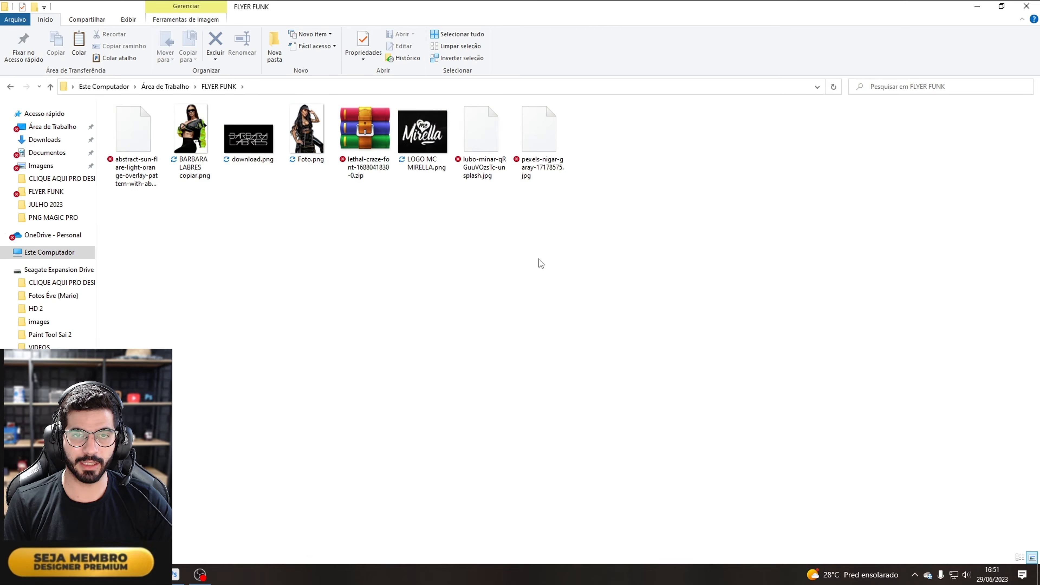
Step: Select all image files in the folder except the zip font archive and drag them into the document
{"action": "left_click_drag", "start_coordinate": [630, 214], "coordinate": [482, 124]}
{"action": "left_click", "coordinate": [131, 131], "text": "ctrl"}
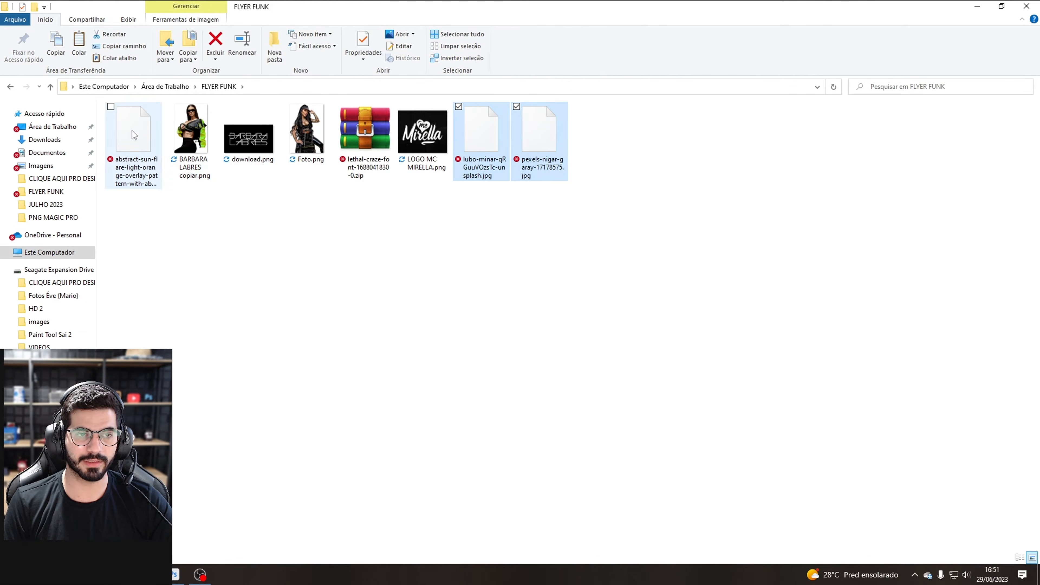
{"action": "left_click", "coordinate": [405, 147], "text": "ctrl"}
{"action": "left_click", "coordinate": [307, 135], "text": "ctrl"}
{"action": "left_click", "coordinate": [236, 146], "text": "ctrl"}
{"action": "left_click", "coordinate": [196, 152], "text": "ctrl"}
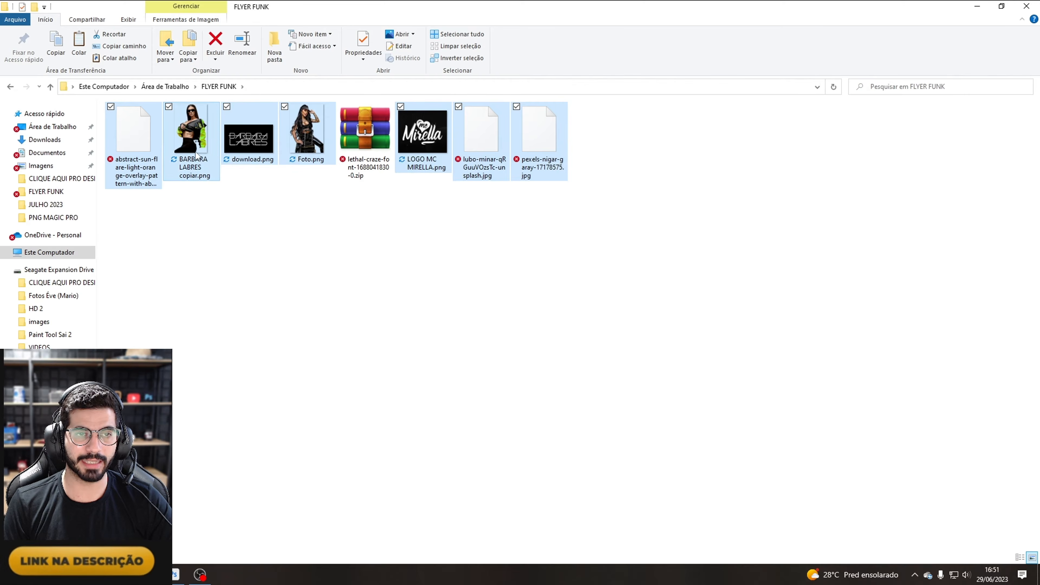
{"action": "left_click_drag", "start_coordinate": [196, 156], "coordinate": [387, 321]}
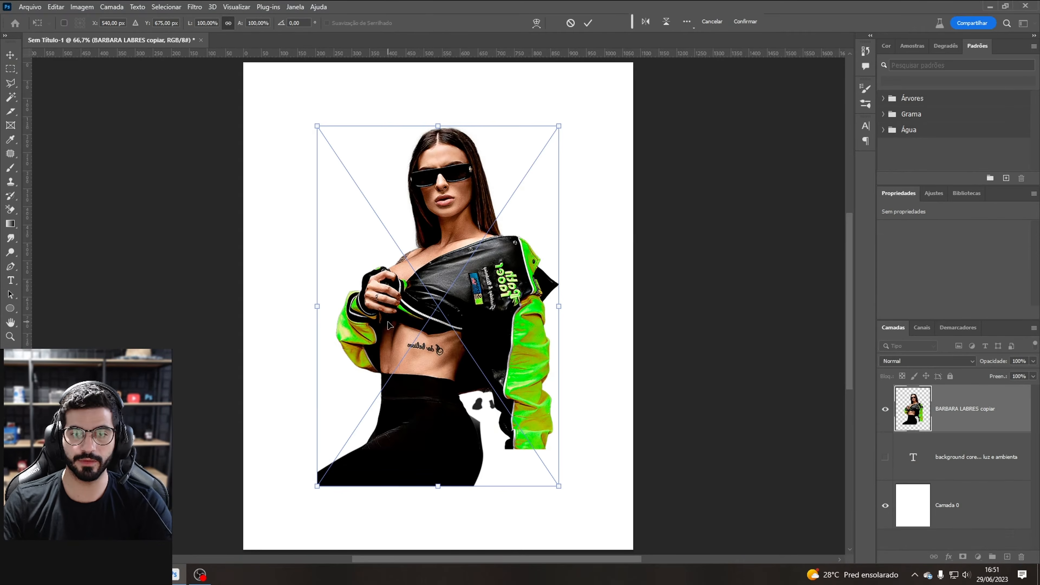
Step: Confirm the placement of each imported image in the document
{"action": "key", "text": "Return"}
{"action": "key", "text": "Return"}
{"action": "key", "text": "Return"}
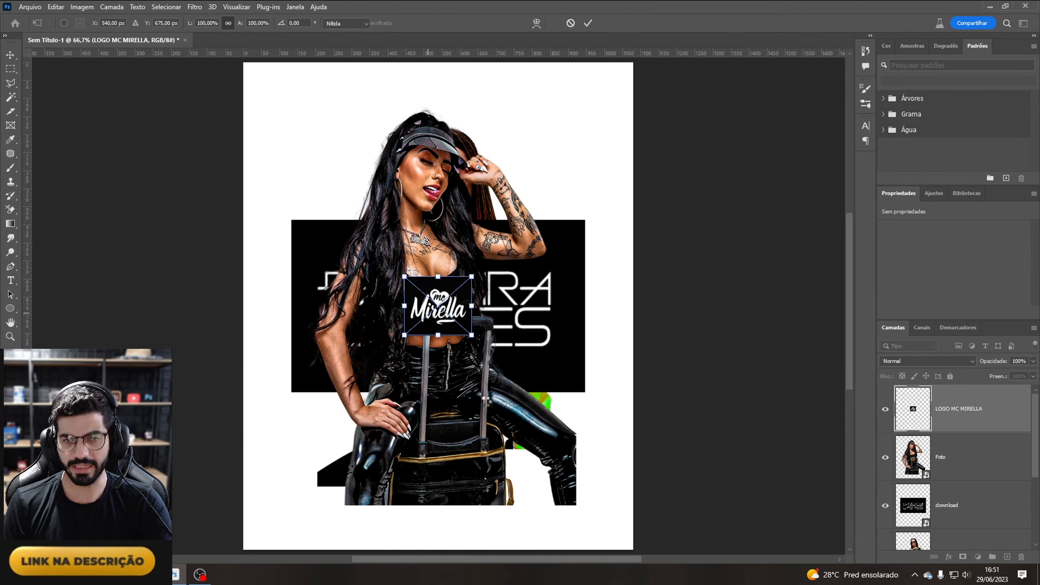
{"action": "key", "text": "Return"}
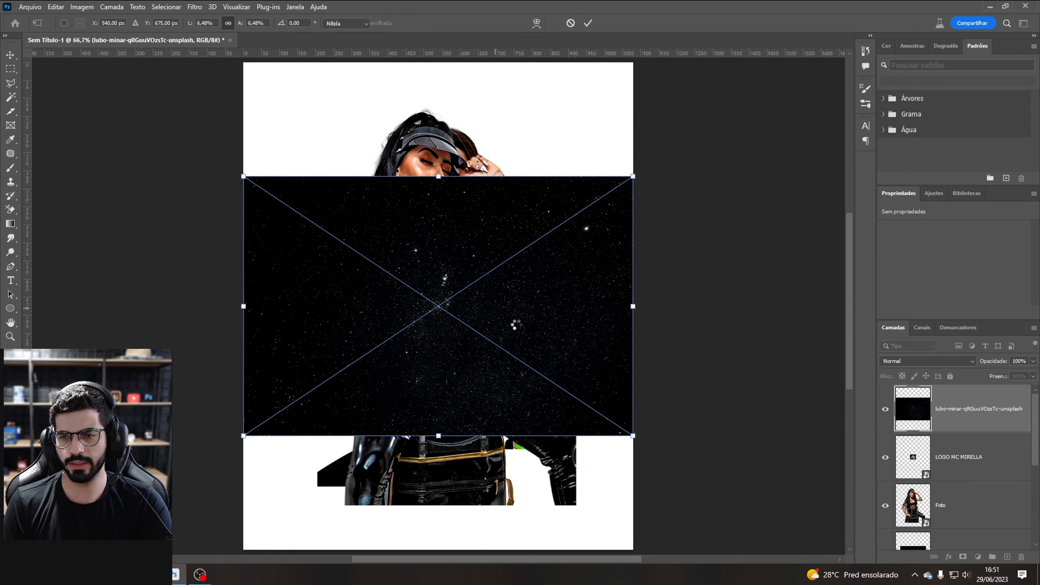
{"action": "key", "text": "Return"}
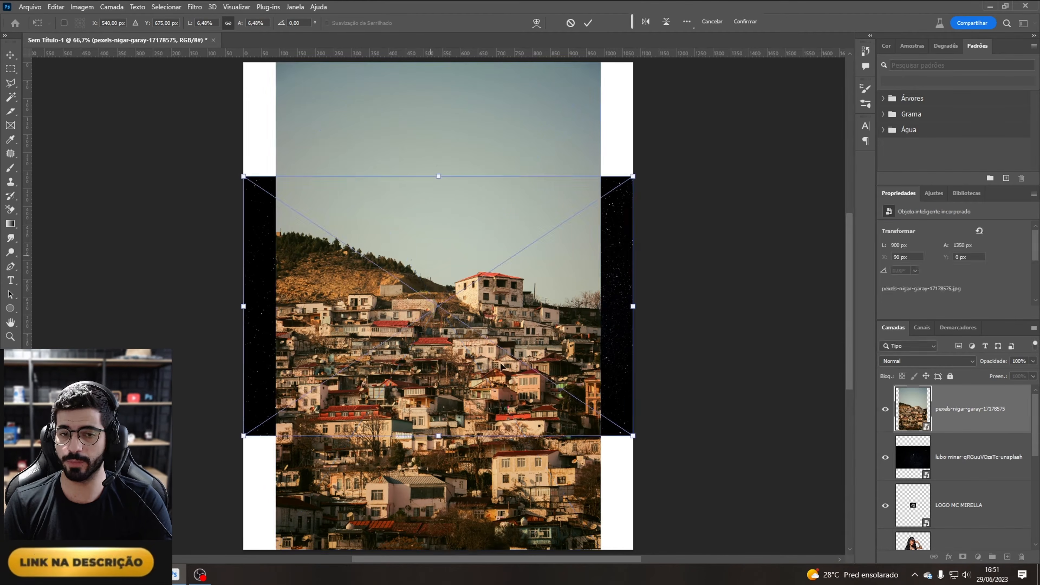
{"action": "key", "text": "Return"}
{"action": "key", "text": "Return"}
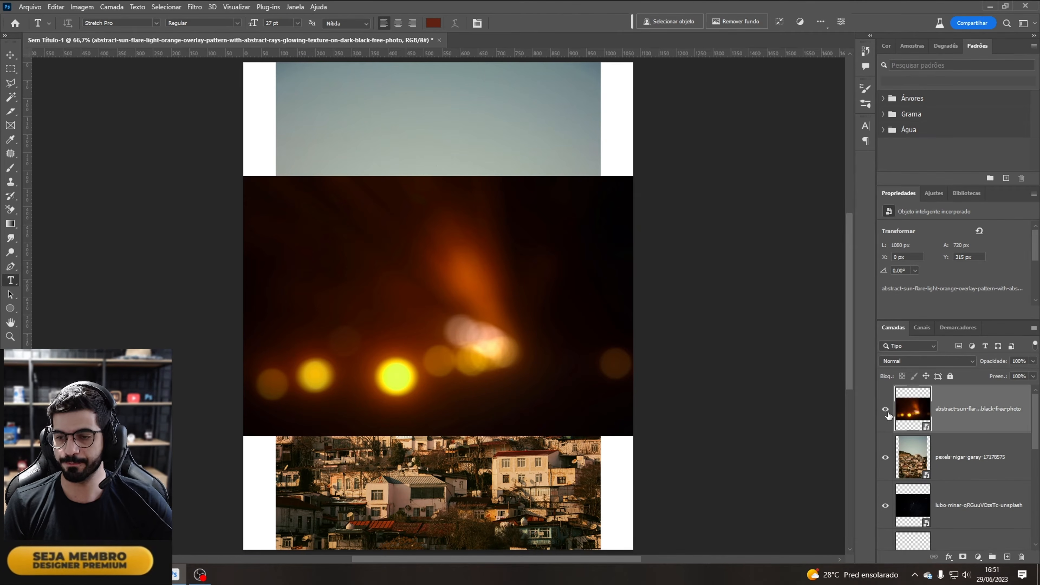
Step: Hide every image layer except the city photo and select the city photo layer
{"action": "mouse_move", "coordinate": [888, 413]}
{"action": "left_mouse_down"}
{"action": "mouse_move", "coordinate": [878, 463]}
{"action": "mouse_move", "coordinate": [885, 415]}
{"action": "left_mouse_up"}
{"action": "scroll", "coordinate": [895, 447], "scroll_direction": "down", "scroll_amount": 5}
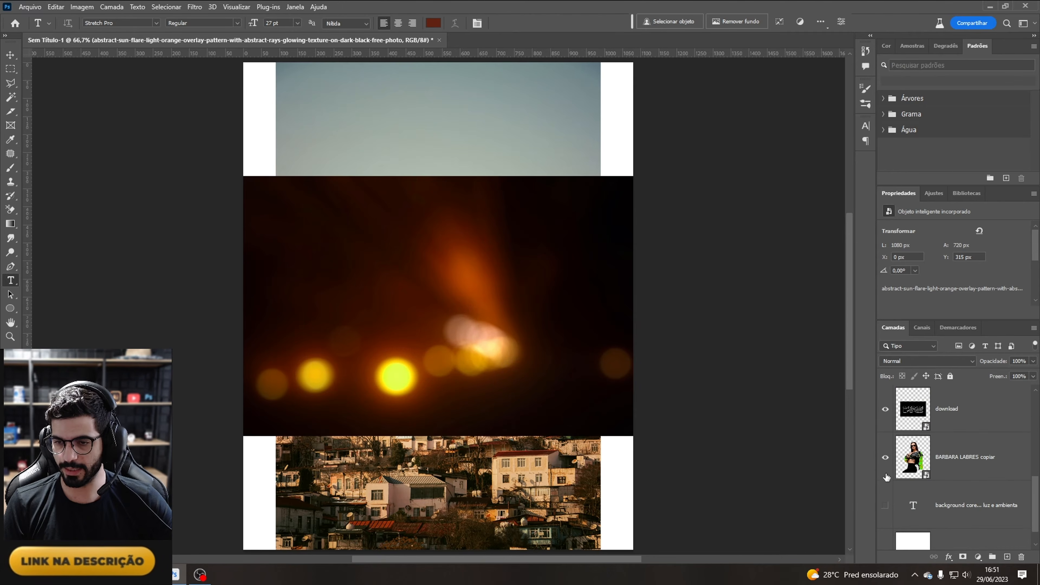
{"action": "scroll", "coordinate": [900, 463], "scroll_direction": "up", "scroll_amount": 5}
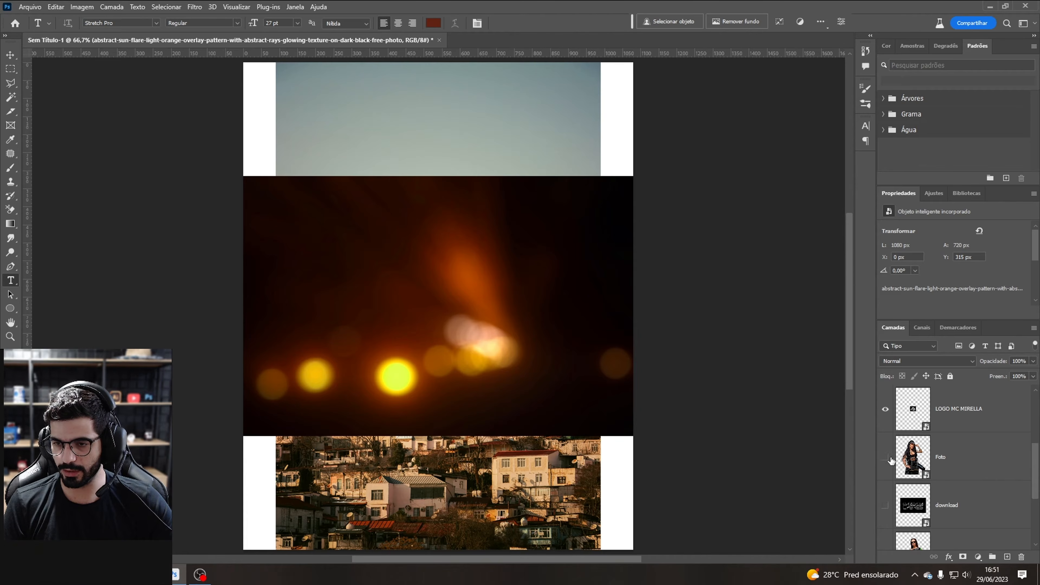
{"action": "scroll", "coordinate": [928, 482], "scroll_direction": "down", "scroll_amount": 2}
{"action": "left_click", "coordinate": [885, 457]}
{"action": "scroll", "coordinate": [901, 456], "scroll_direction": "up", "scroll_amount": 2}
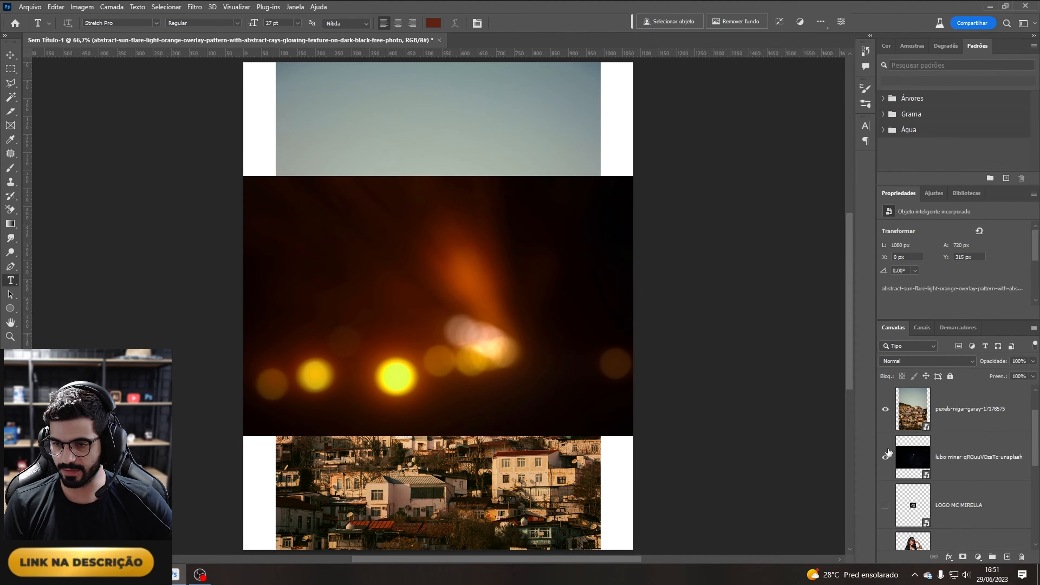
{"action": "left_click", "coordinate": [885, 457]}
{"action": "scroll", "coordinate": [983, 448], "scroll_direction": "up", "scroll_amount": 1}
{"action": "left_click", "coordinate": [885, 410]}
{"action": "left_click", "coordinate": [942, 459]}
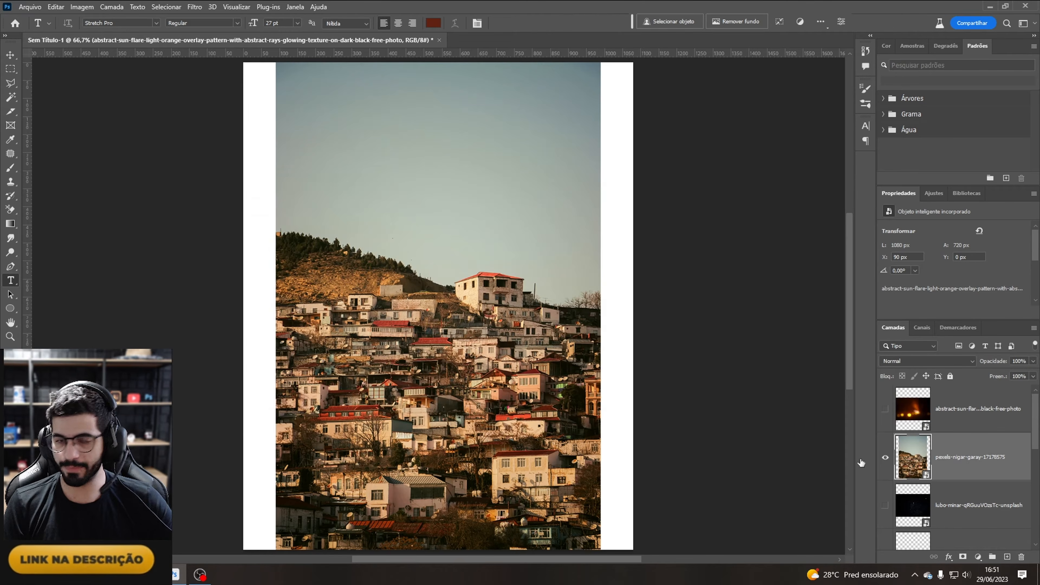
Step: Move the city photo to the canvas's left edge and scale it down to about 742 × 1112 px at the lower left
{"action": "key", "text": "ctrl+minus"}
{"action": "key", "text": "ctrl+t"}
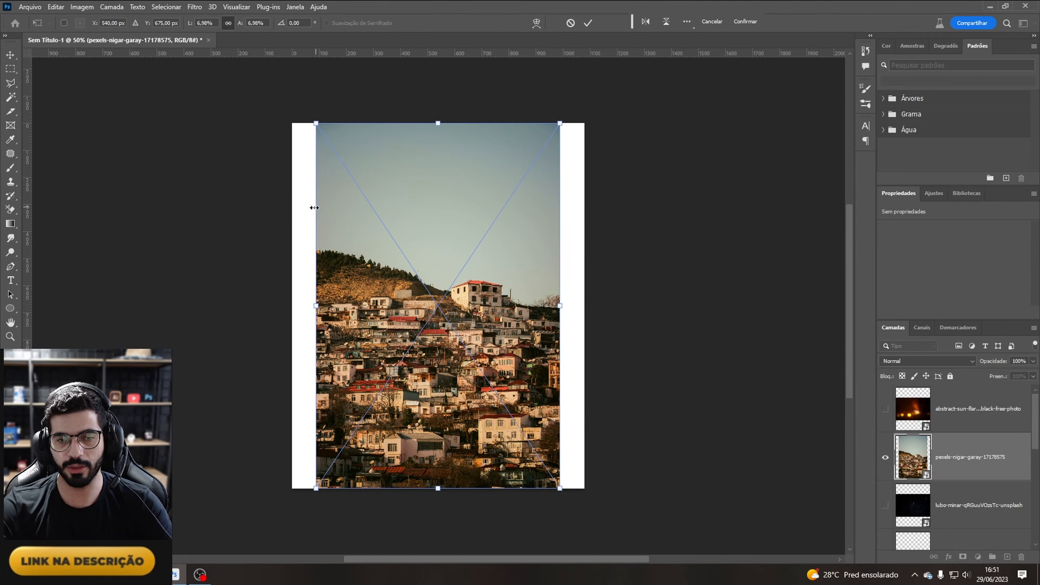
{"action": "key", "text": "Return"}
{"action": "key", "text": "m"}
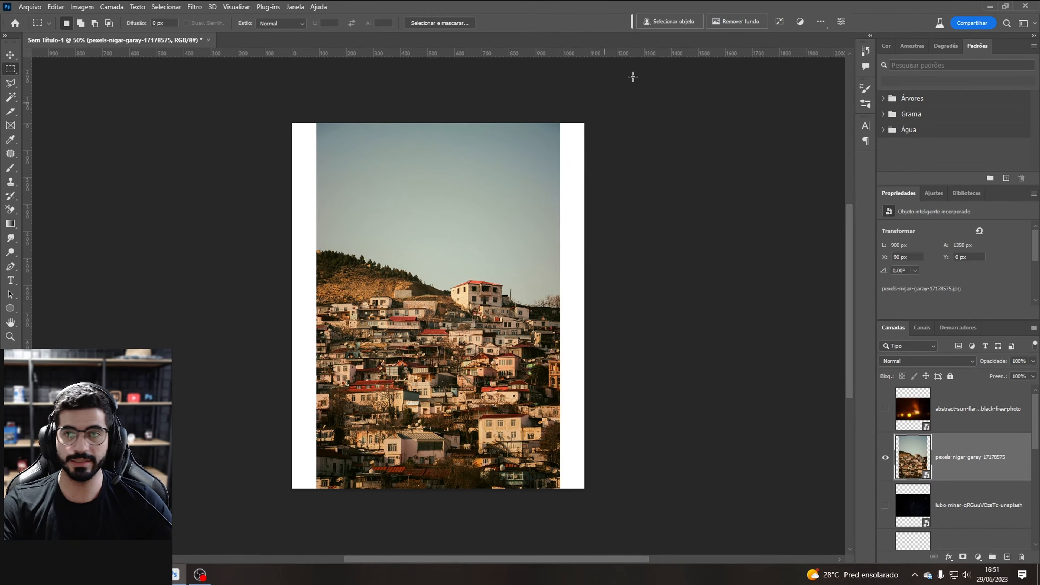
{"action": "left_click_drag", "start_coordinate": [461, 293], "coordinate": [444, 301], "text": "ctrl"}
{"action": "key", "text": "ctrl+t"}
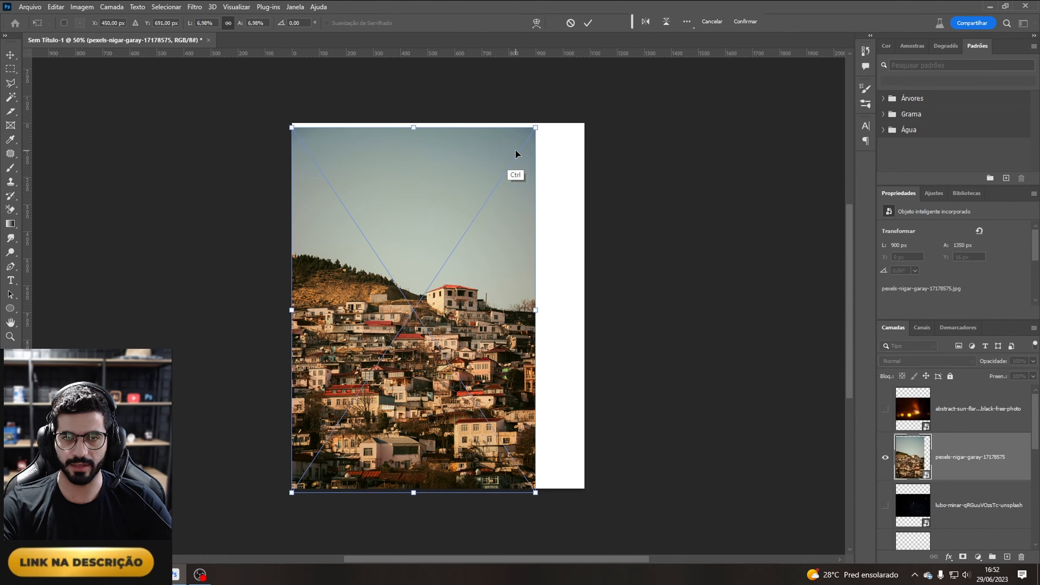
{"action": "left_click_drag", "start_coordinate": [535, 127], "coordinate": [492, 191]}
{"action": "left_click_drag", "start_coordinate": [432, 290], "coordinate": [431, 287]}
{"action": "key", "text": "Return"}
Step: Select the empty canvas area around the city photo and rasterize the photo layer
{"action": "key", "text": "m"}
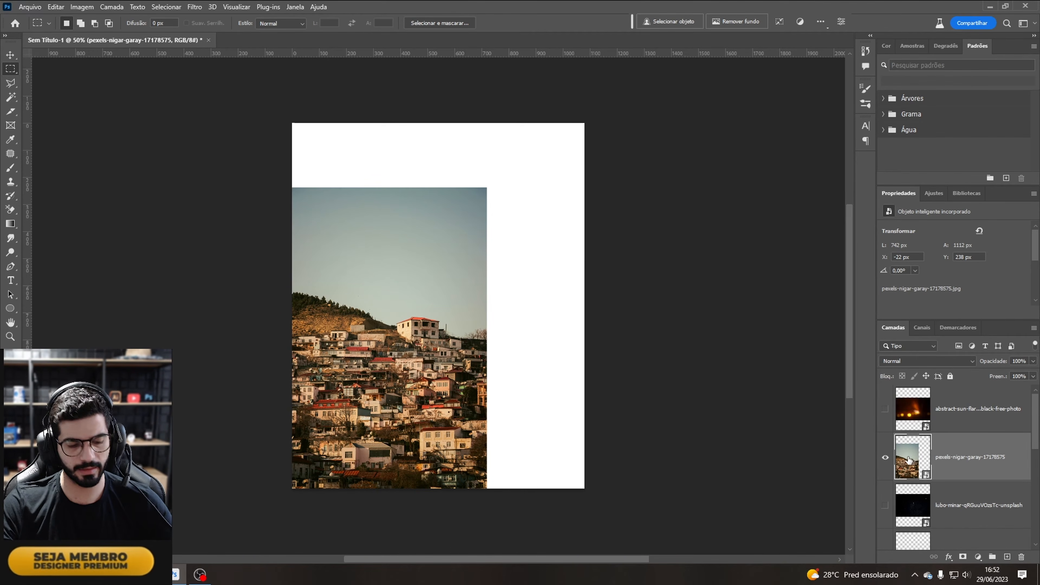
{"action": "left_click", "coordinate": [909, 458], "text": "ctrl"}
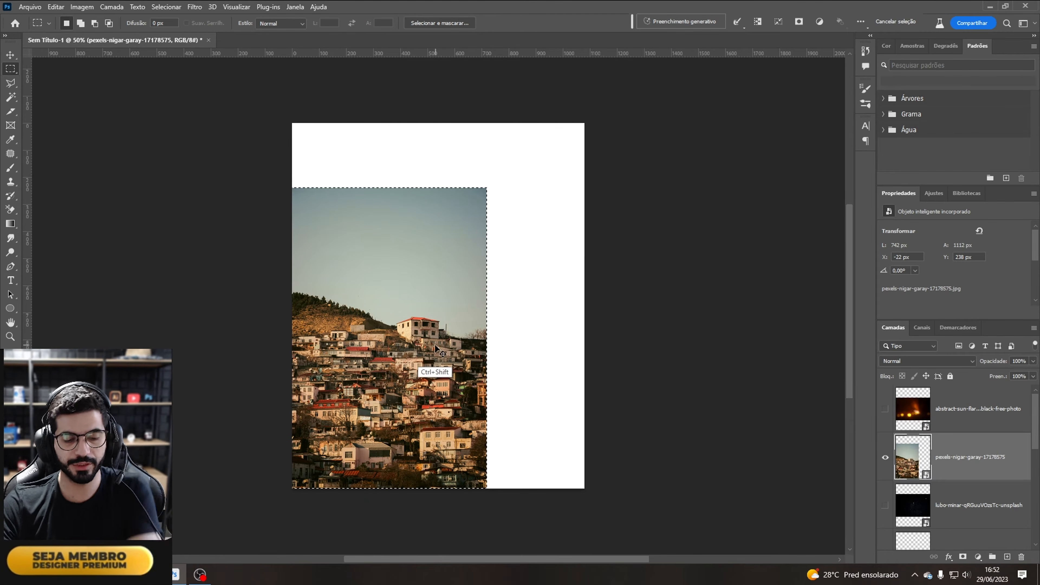
{"action": "key", "text": "ctrl+shift+i"}
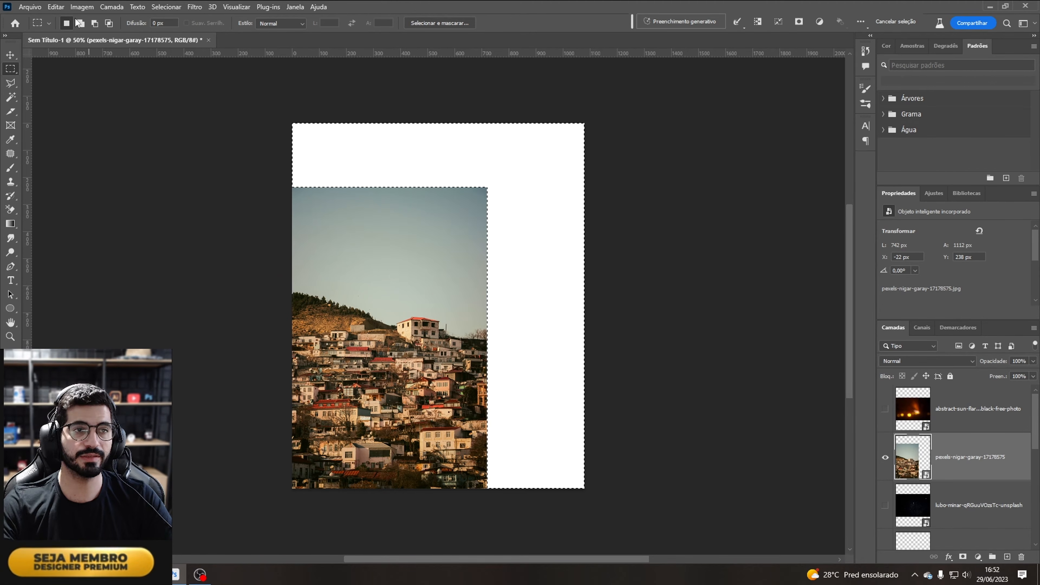
{"action": "left_click", "coordinate": [57, 9]}
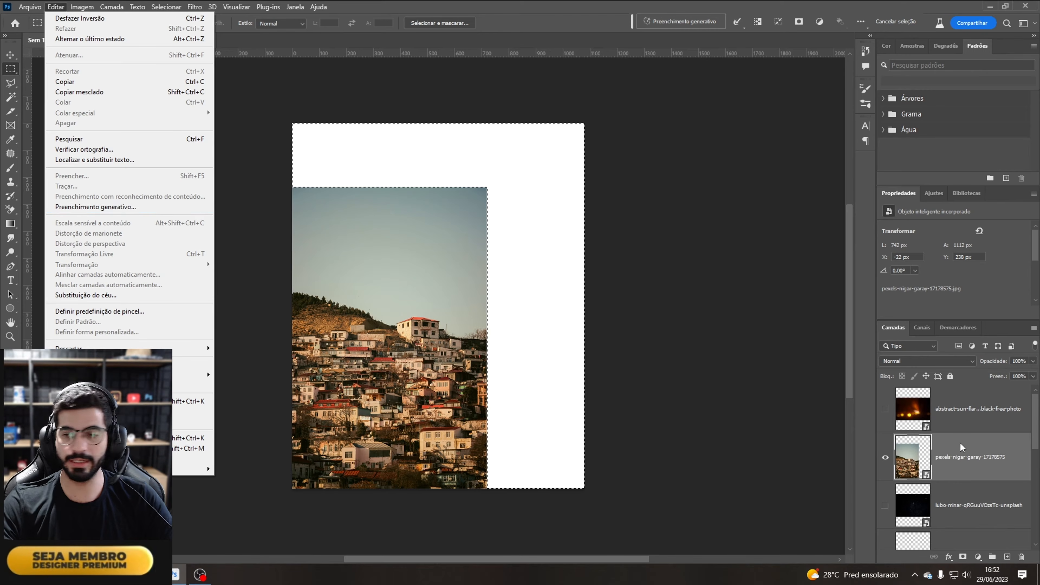
{"action": "left_click", "coordinate": [963, 458]}
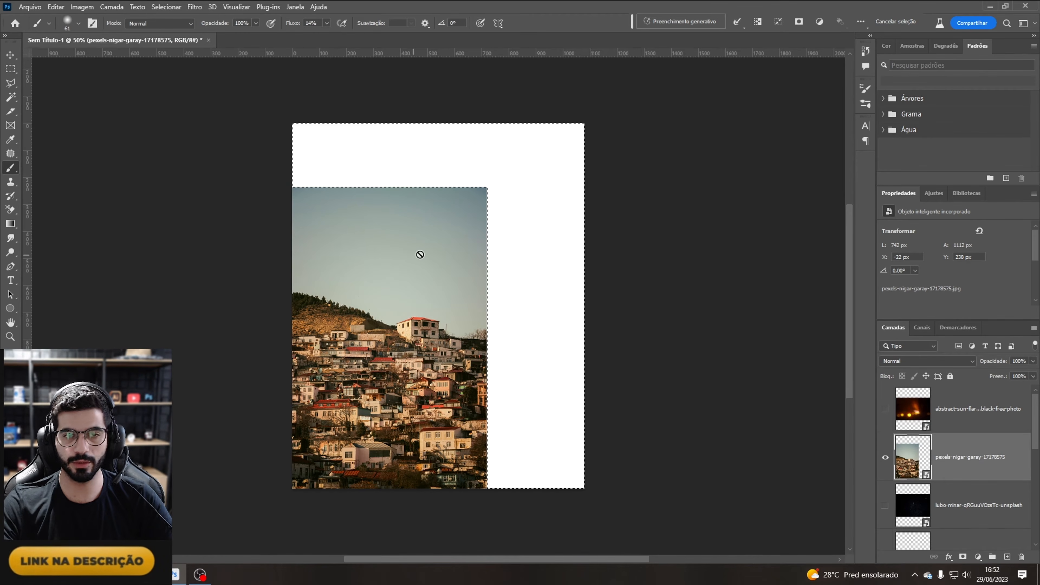
{"action": "left_click", "coordinate": [408, 278]}
{"action": "left_click", "coordinate": [485, 226]}
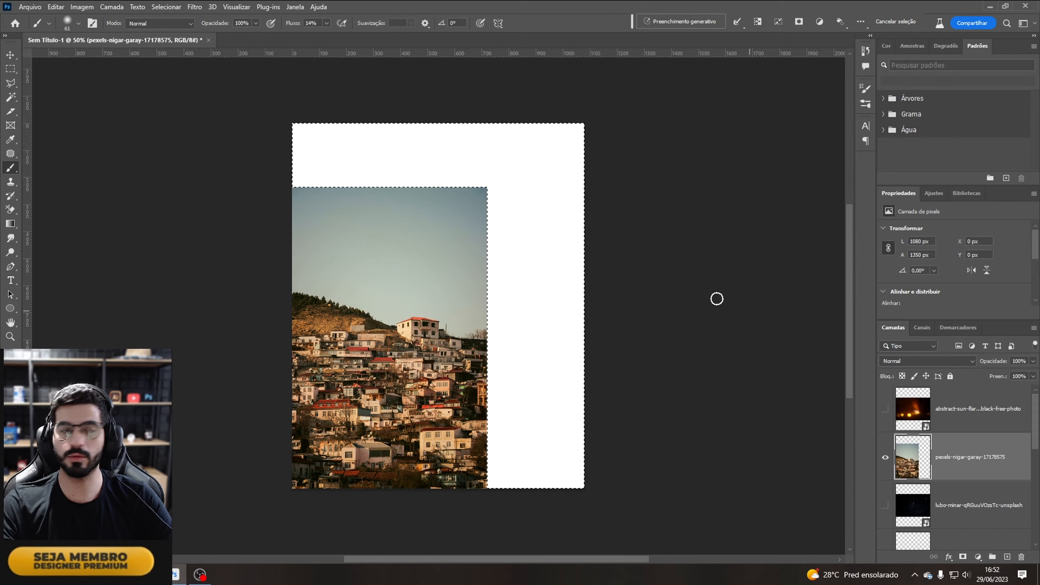
Step: Fill the selected empty area with Content-Aware Fill to extend the city photo
{"action": "left_click", "coordinate": [56, 6]}
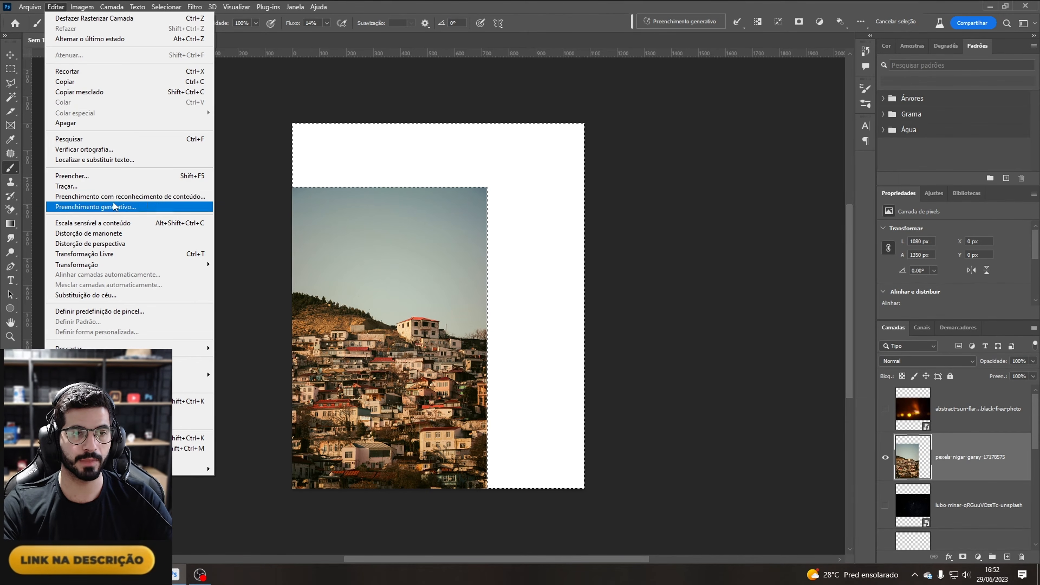
{"action": "left_click", "coordinate": [156, 197]}
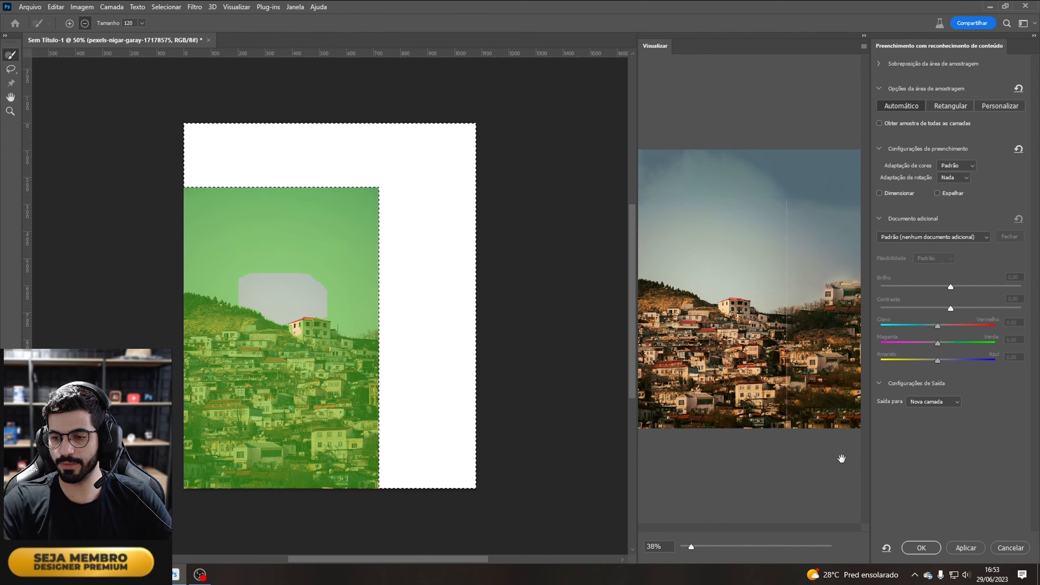
{"action": "left_click", "coordinate": [921, 548]}
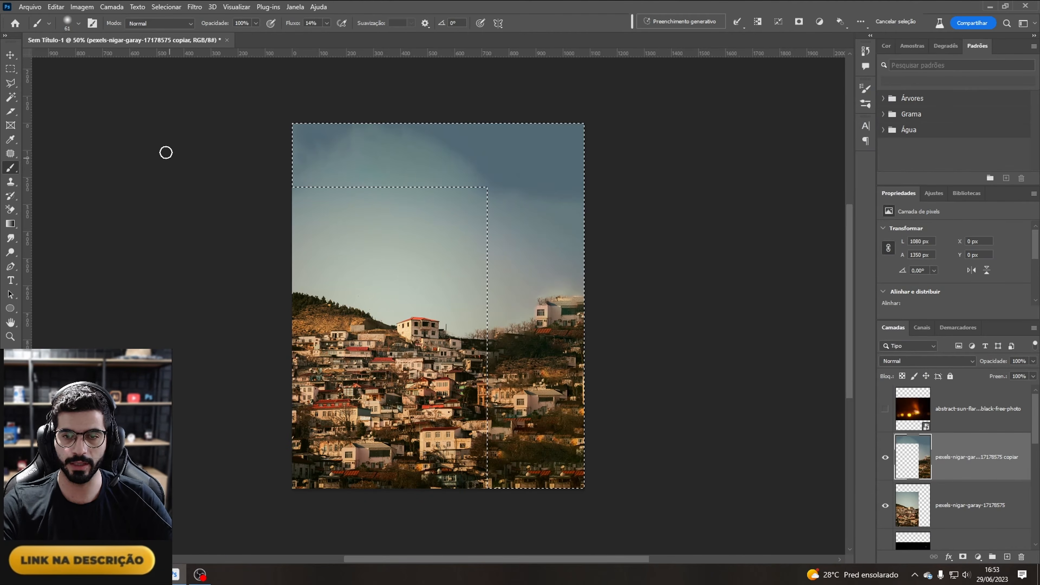
Step: Deselect and merge the content-aware fill layer with the original city photo layer
{"action": "left_click", "coordinate": [11, 68]}
{"action": "key", "text": "ctrl+d"}
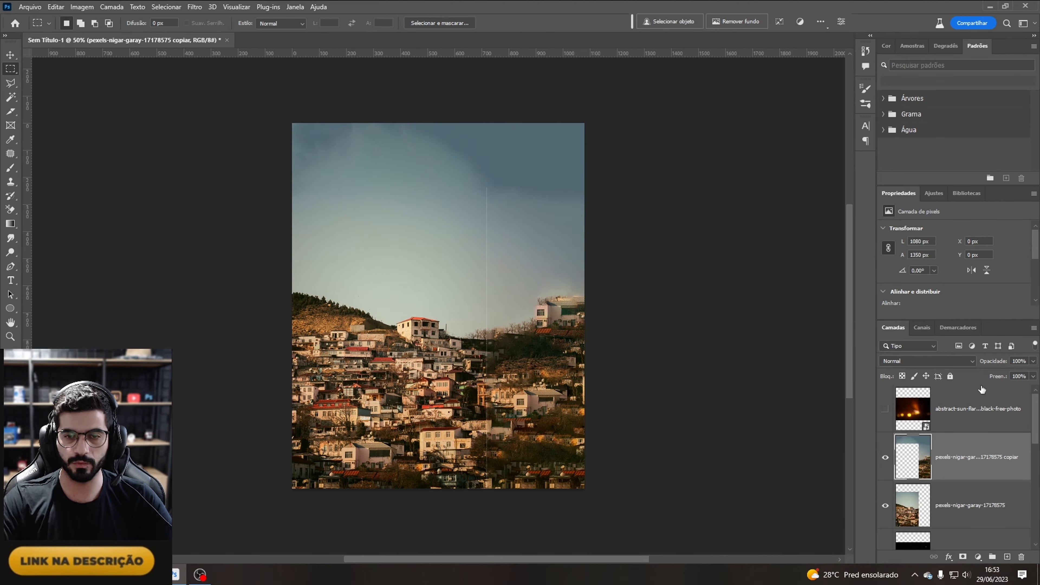
{"action": "key", "text": "ctrl+Left"}
{"action": "key", "text": "ctrl+Left"}
{"action": "left_click", "coordinate": [958, 506], "text": "shift"}
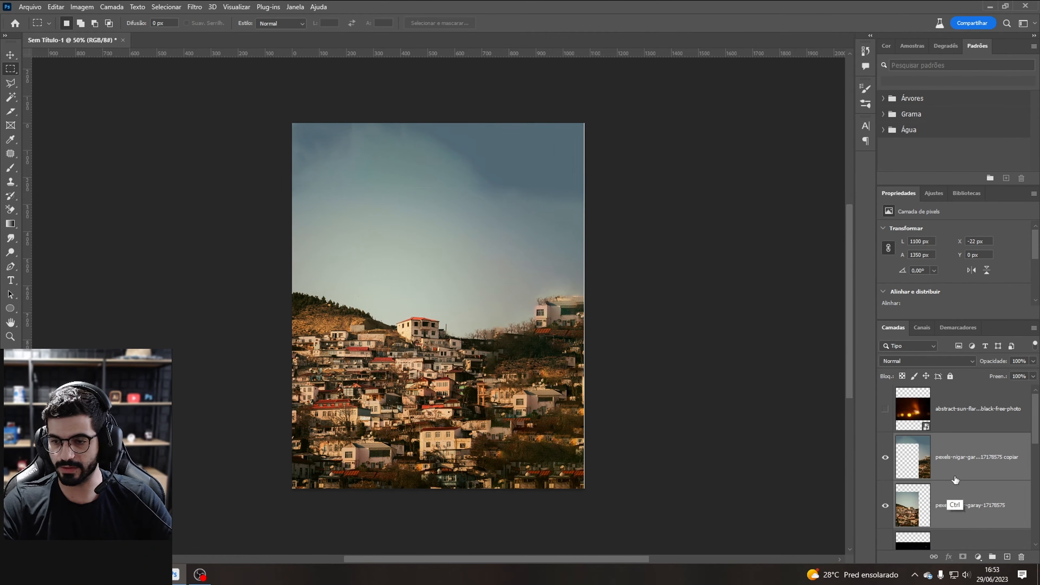
{"action": "right_click", "coordinate": [941, 467]}
{"action": "left_click", "coordinate": [950, 349]}
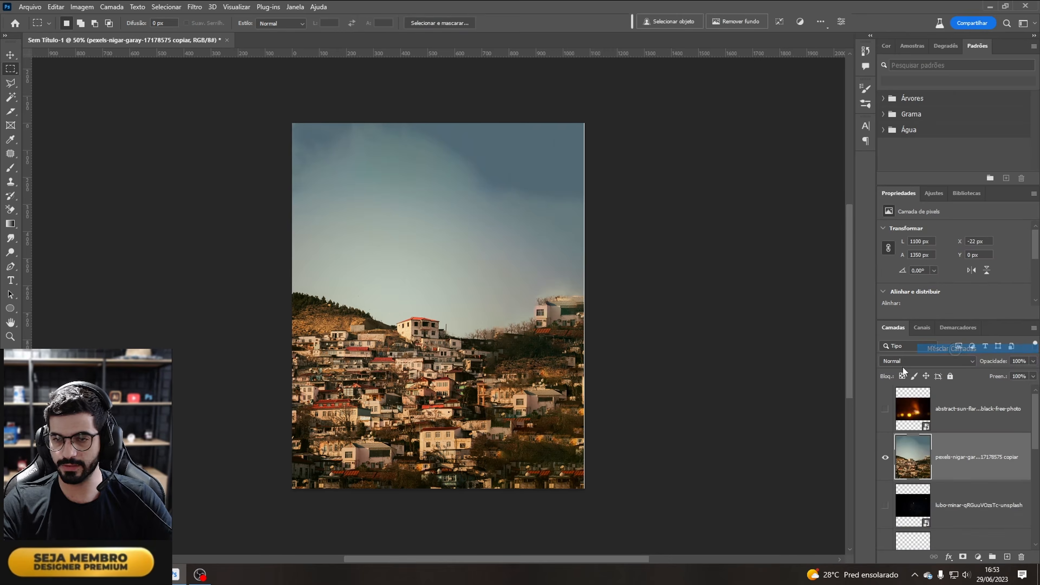
Step: Enlarge the merged city photo slightly to about 1140 × 1400 px so it covers the canvas edges
{"action": "key", "text": "ctrl+t"}
{"action": "left_click_drag", "start_coordinate": [586, 306], "coordinate": [592, 305]}
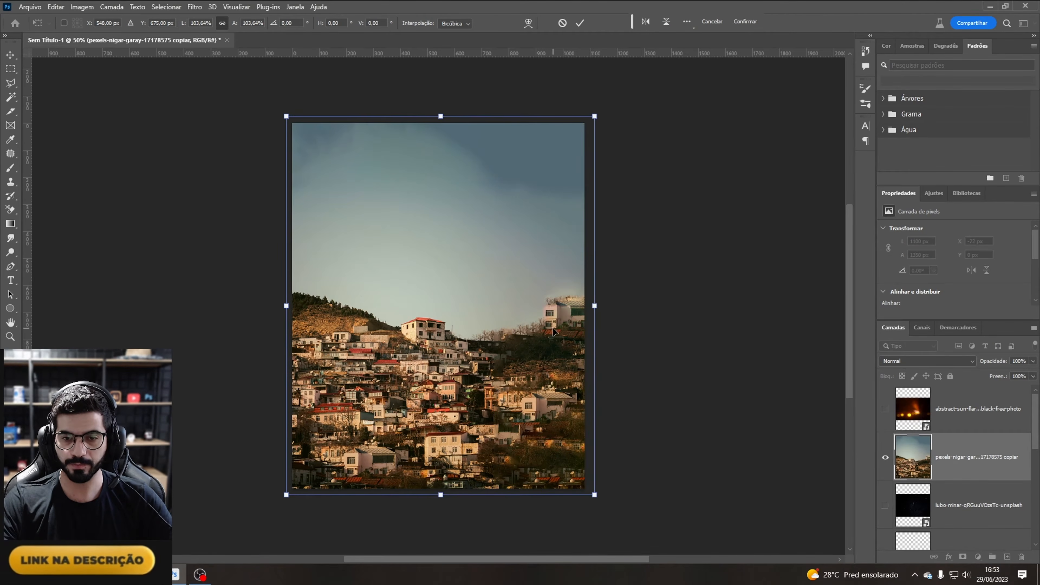
{"action": "key", "text": "Return"}
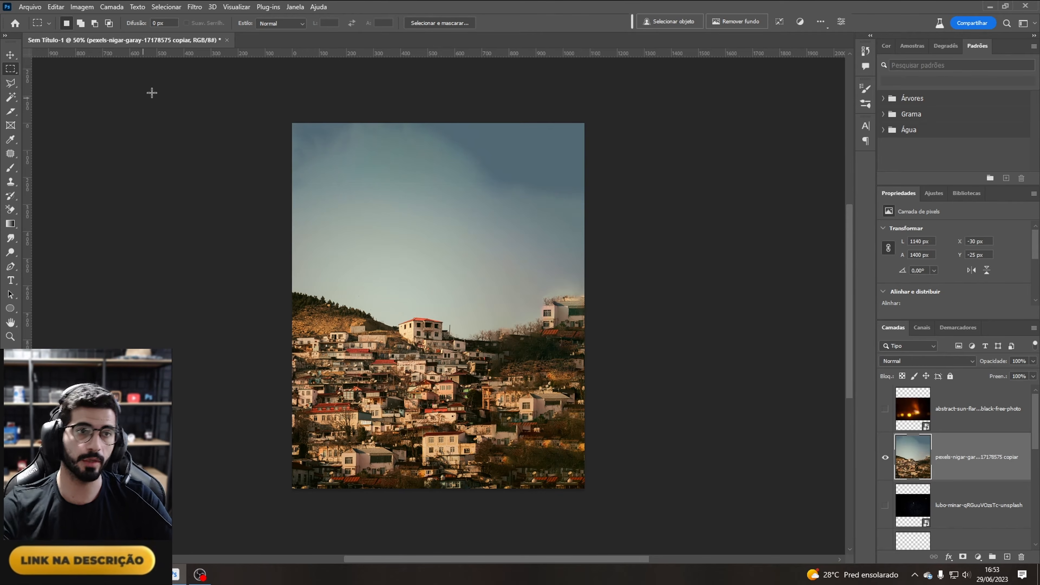
{"action": "left_click", "coordinate": [56, 7]}
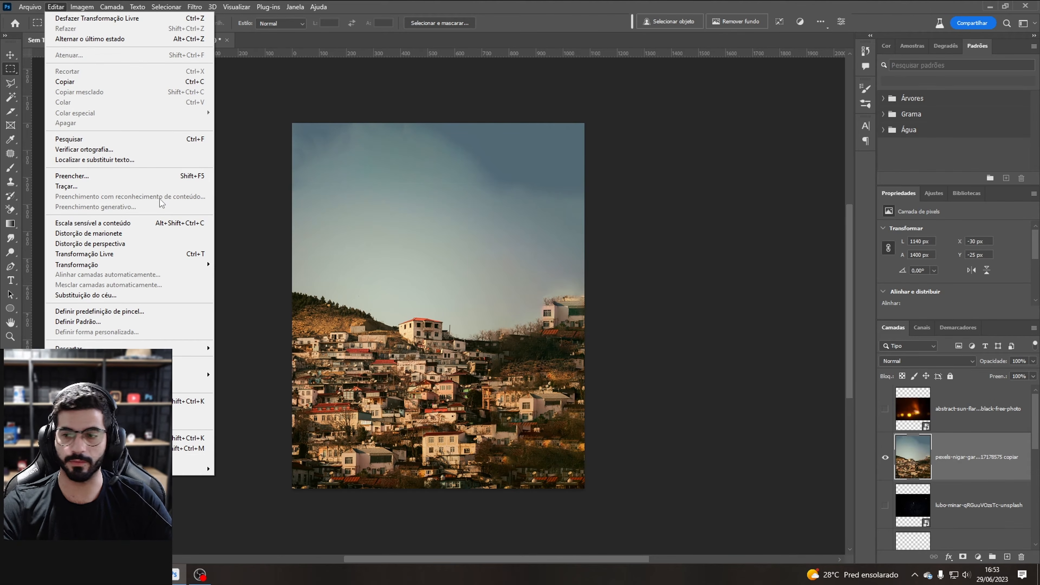
{"action": "left_click", "coordinate": [957, 464]}
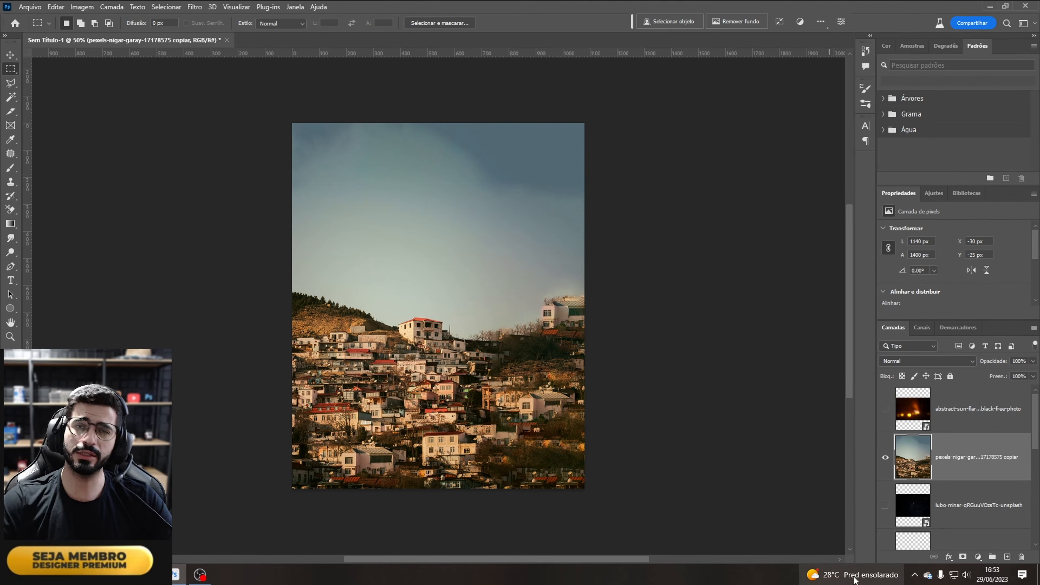
{"action": "mouse_move", "coordinate": [851, 574]}
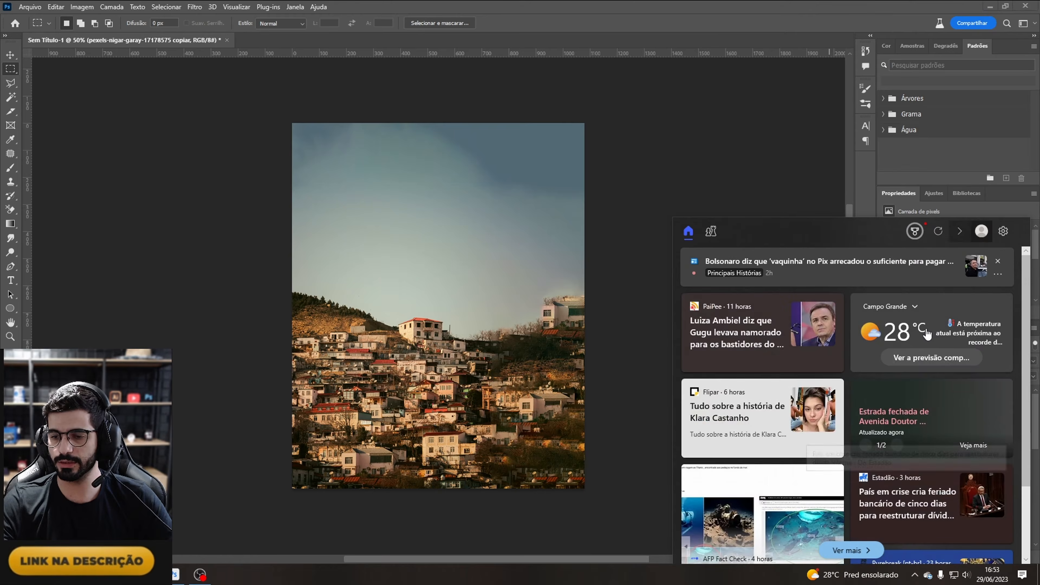
{"action": "left_click", "coordinate": [886, 575]}
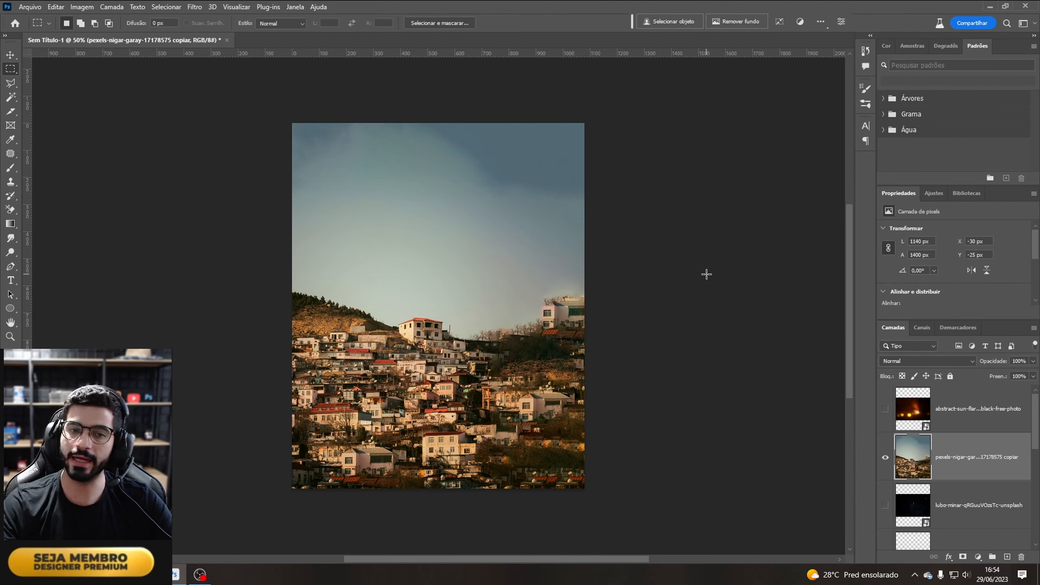
Step: Add a solid colour fill layer in orange #ff8400 above the city photo
{"action": "left_click", "coordinate": [979, 557]}
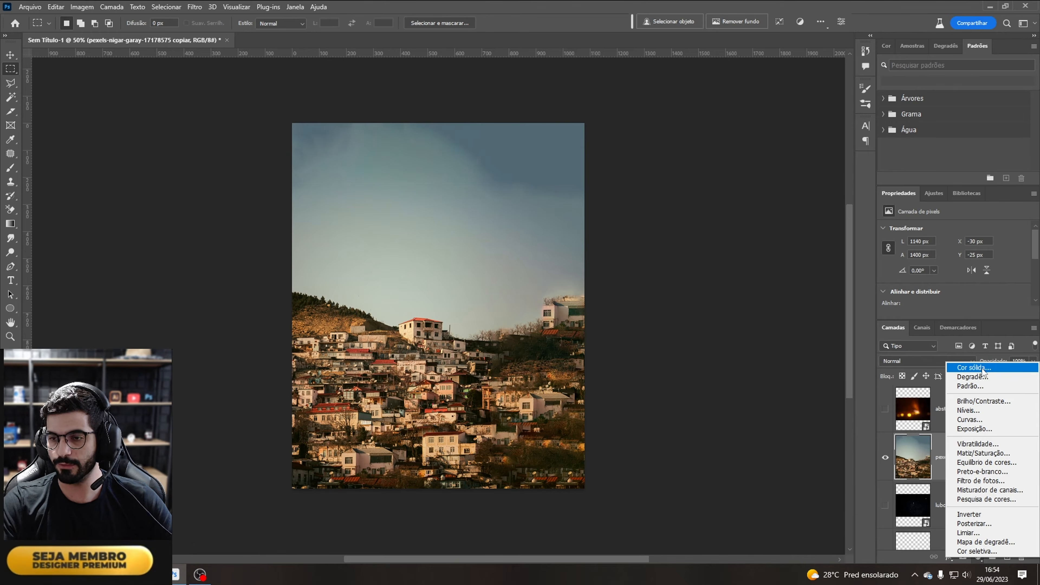
{"action": "left_click", "coordinate": [983, 368]}
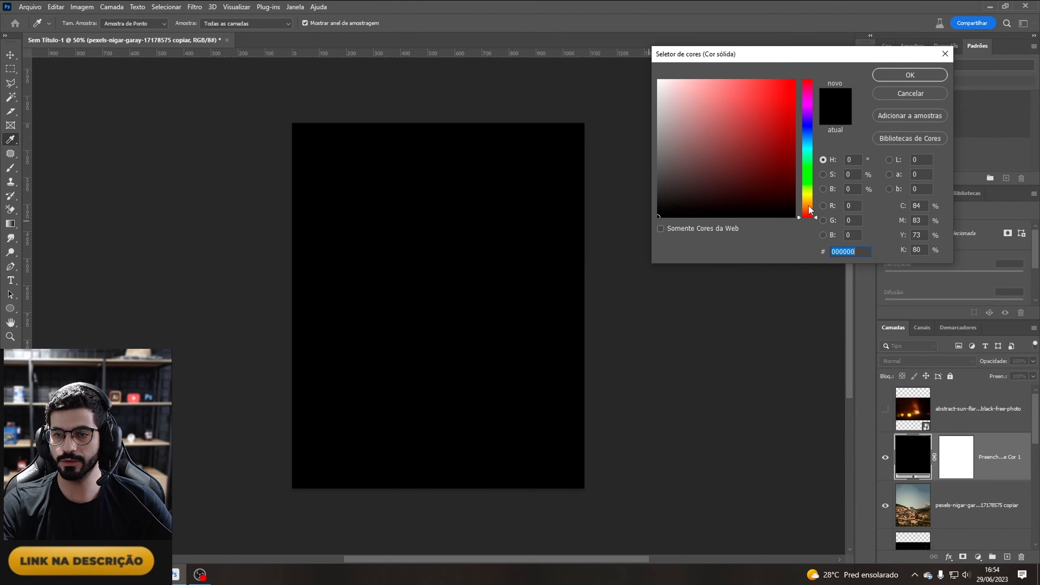
{"action": "left_click_drag", "start_coordinate": [809, 211], "coordinate": [810, 206]}
{"action": "left_click", "coordinate": [796, 82]}
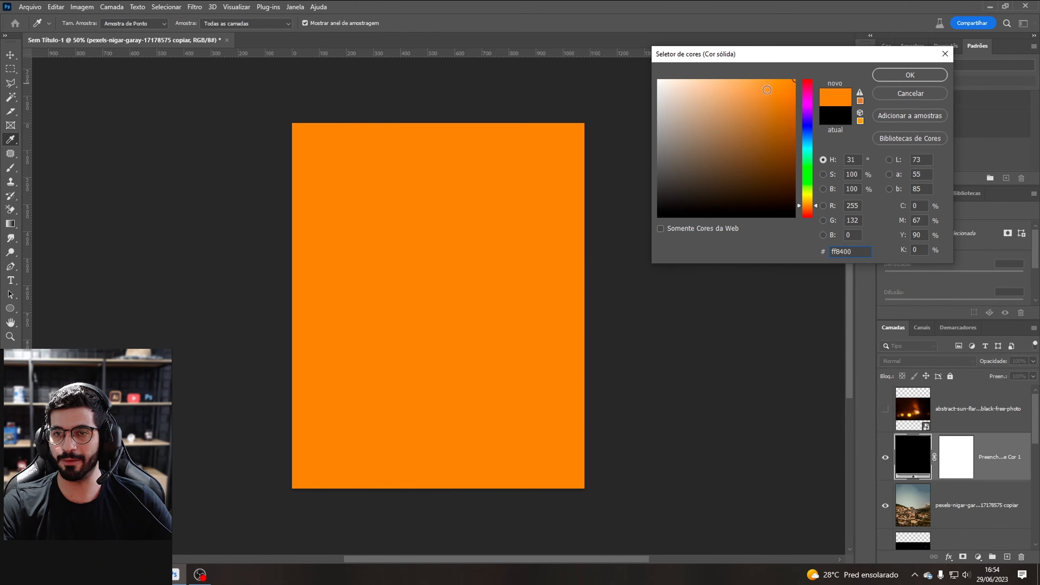
{"action": "left_click", "coordinate": [910, 75]}
Step: Set the orange fill layer's blend mode to Cor and its fill to 42%
{"action": "left_click", "coordinate": [926, 361]}
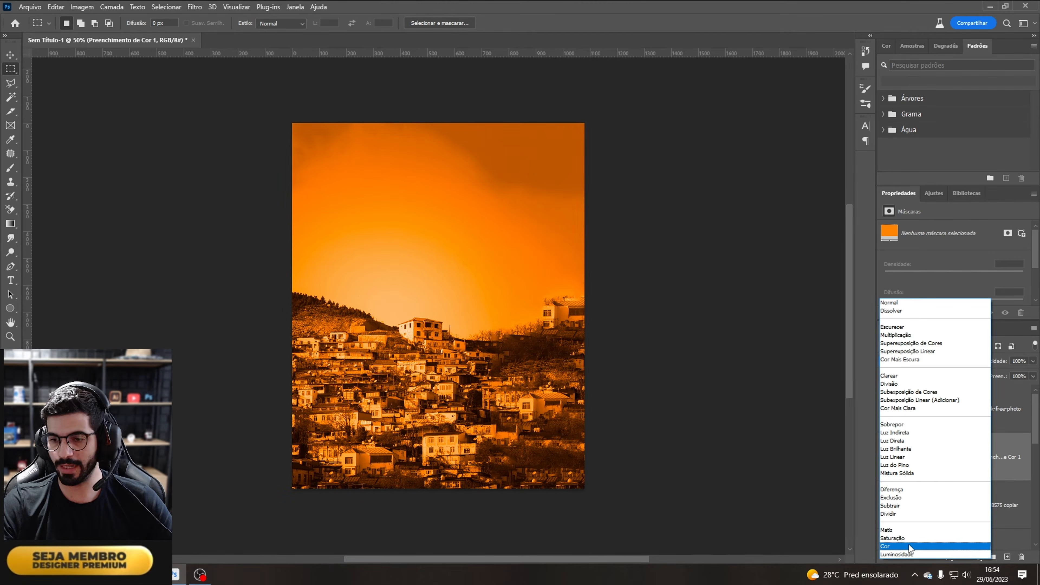
{"action": "left_click", "coordinate": [909, 545]}
{"action": "left_click_drag", "start_coordinate": [1033, 376], "coordinate": [1018, 391]}
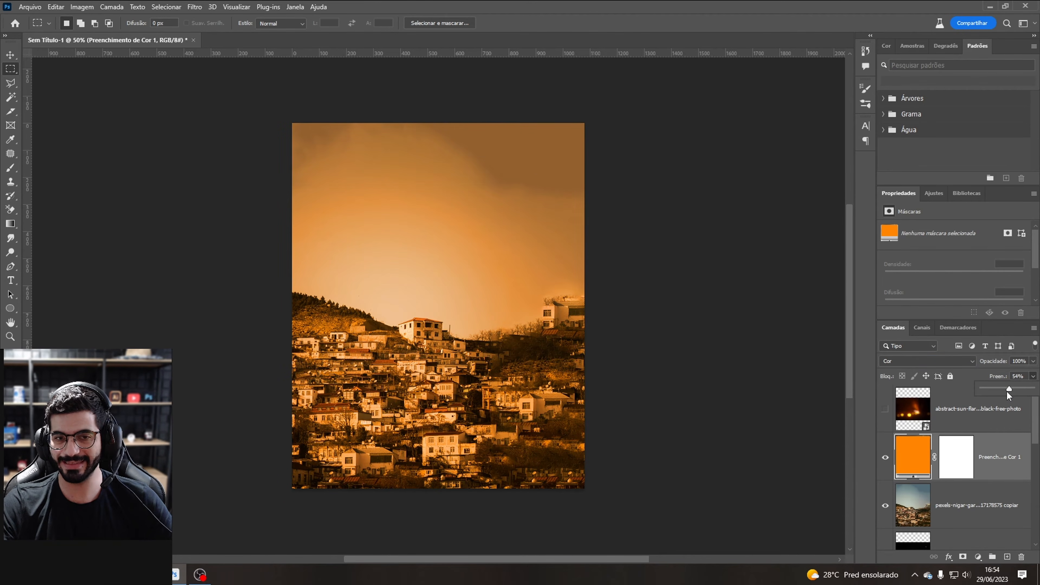
{"action": "left_click_drag", "start_coordinate": [1004, 388], "coordinate": [997, 389]}
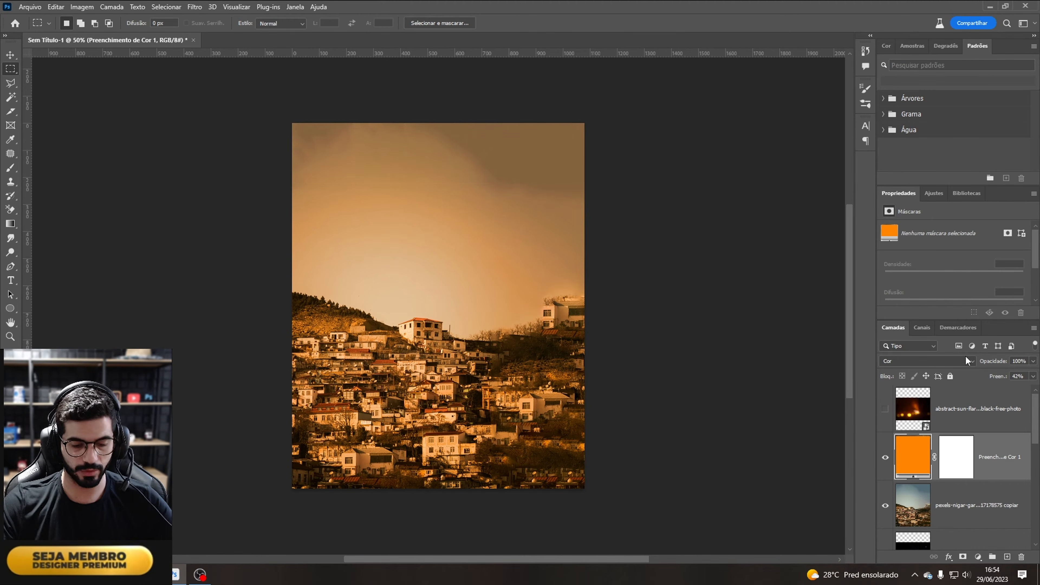
Step: Duplicate the orange fill layer and set the copy's blend mode to Divisão
{"action": "key", "text": "ctrl+j"}
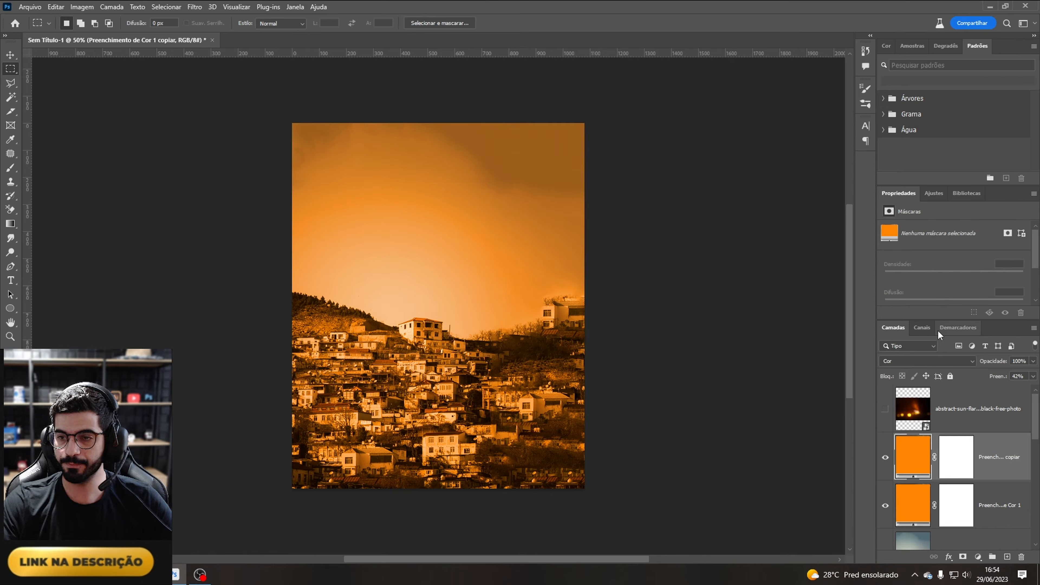
{"action": "left_click", "coordinate": [917, 360]}
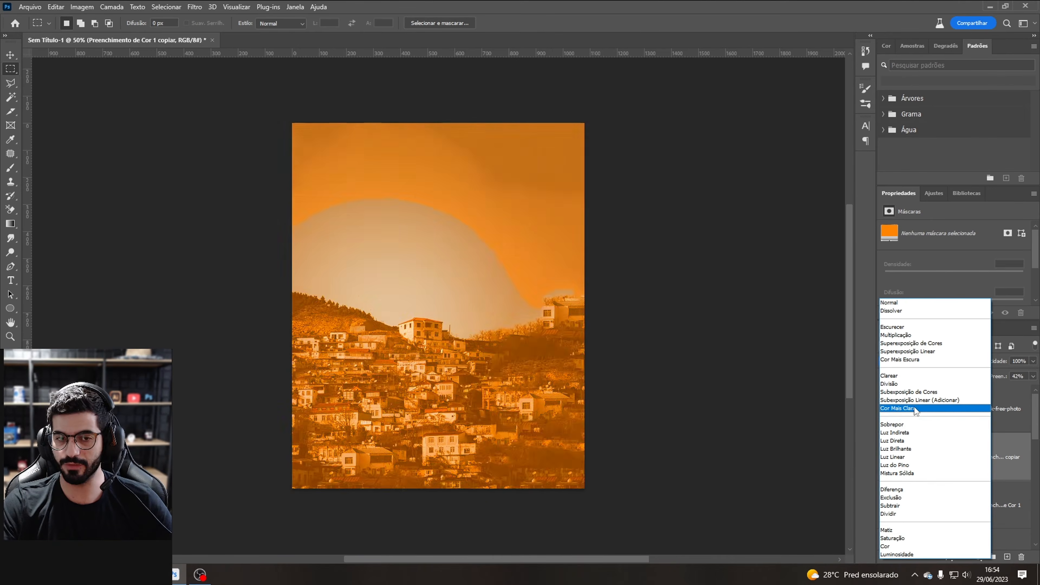
{"action": "left_click", "coordinate": [907, 386]}
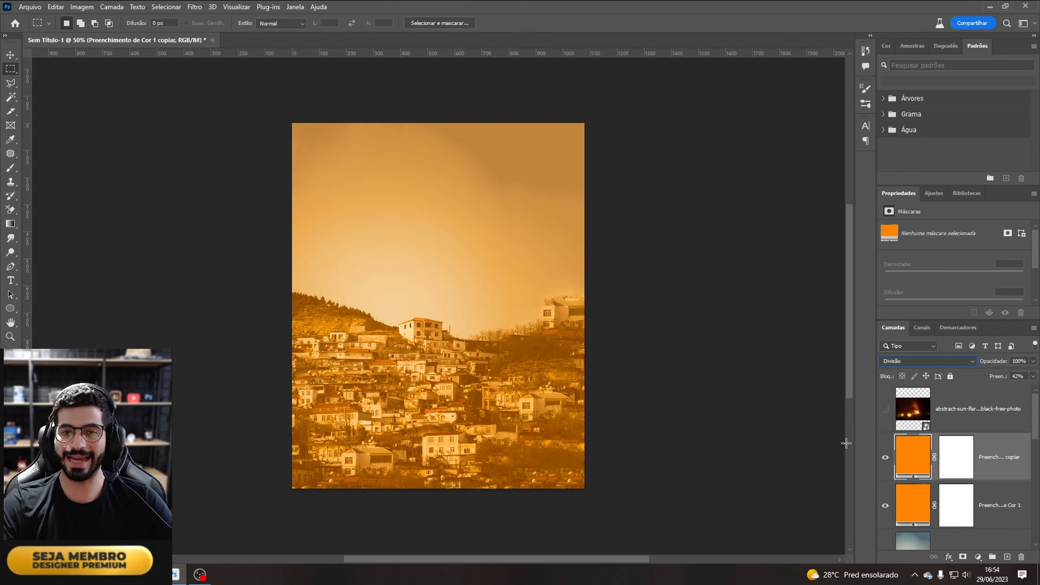
Step: Change the duplicated fill layer's colour to a muted peach #d1a16e
{"action": "double_click", "coordinate": [911, 458]}
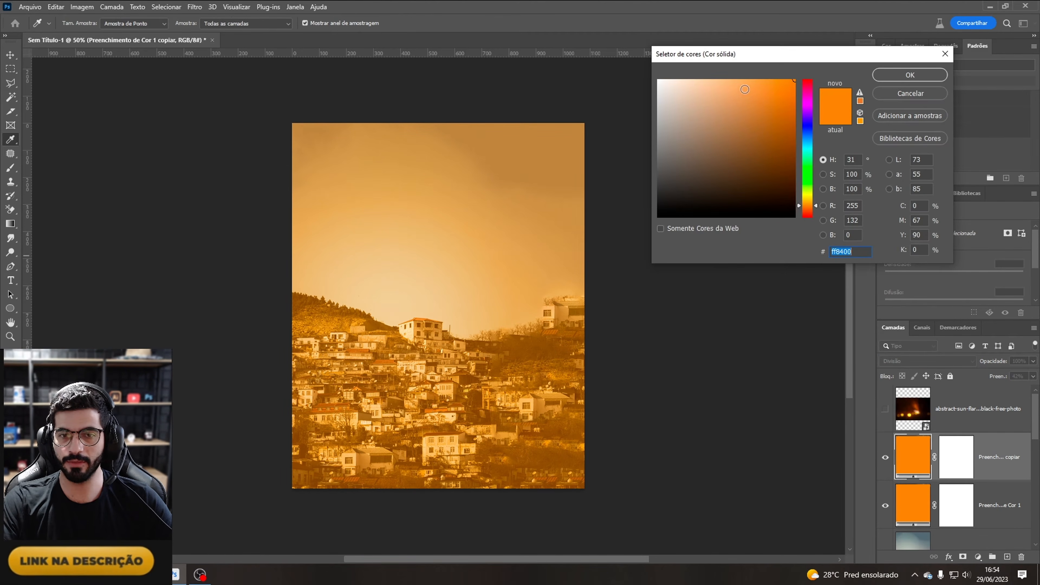
{"action": "left_click", "coordinate": [745, 89]}
{"action": "left_click", "coordinate": [717, 107]}
{"action": "left_click", "coordinate": [706, 123]}
{"action": "left_click", "coordinate": [747, 126]}
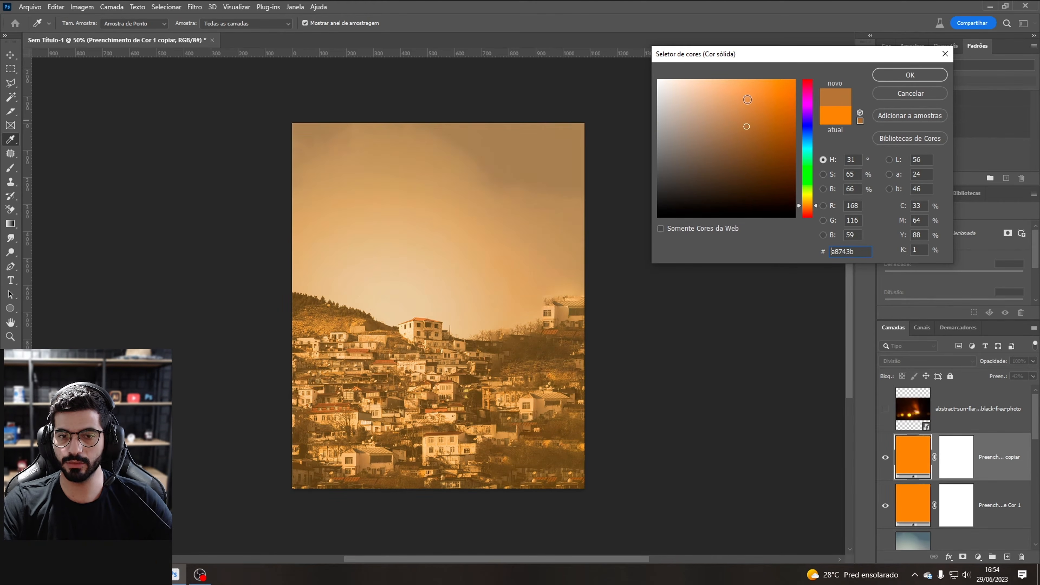
{"action": "left_click", "coordinate": [729, 98]}
{"action": "left_click", "coordinate": [751, 116]}
{"action": "left_click", "coordinate": [740, 101]}
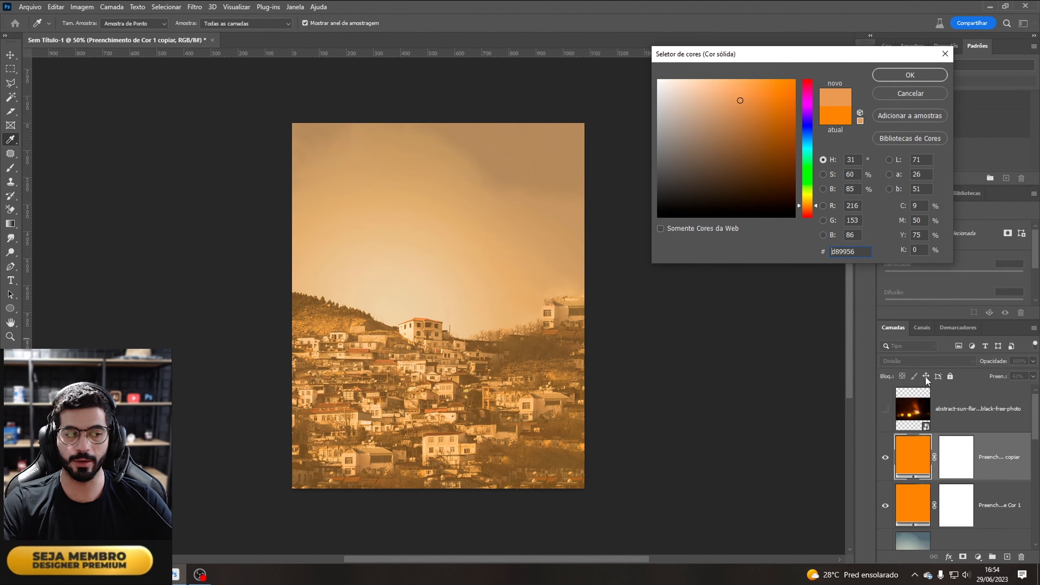
{"action": "left_click", "coordinate": [723, 104]}
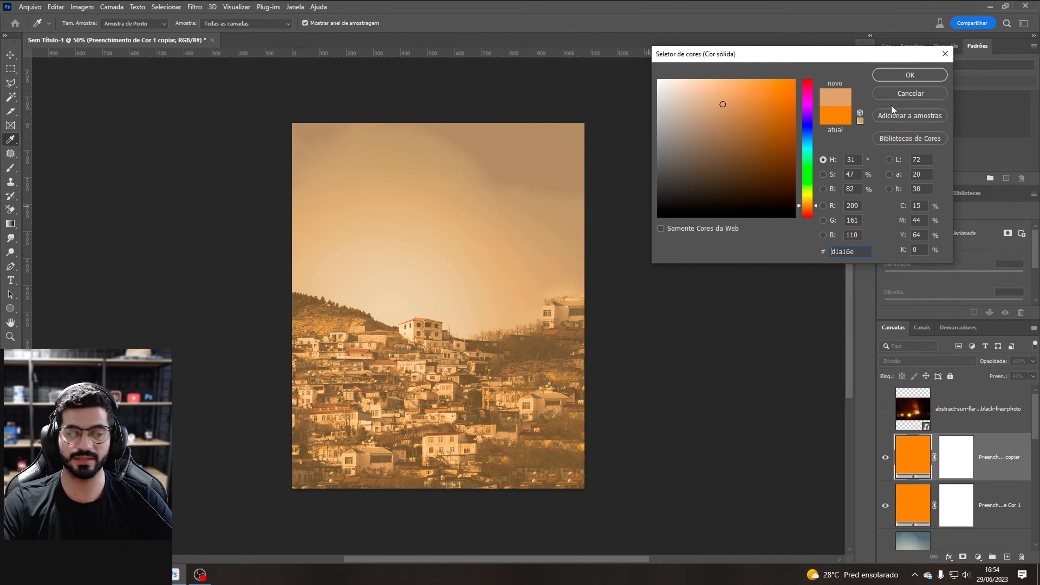
{"action": "left_click", "coordinate": [904, 76]}
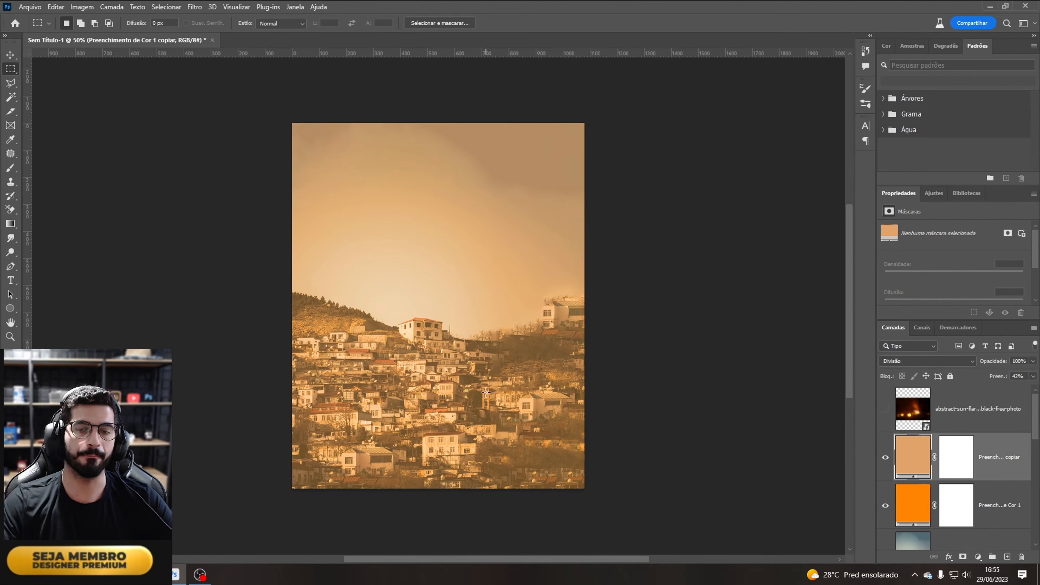
Step: Create a new empty layer above the fill layers and name it LUZ
{"action": "key", "text": "ctrl+shift+n"}
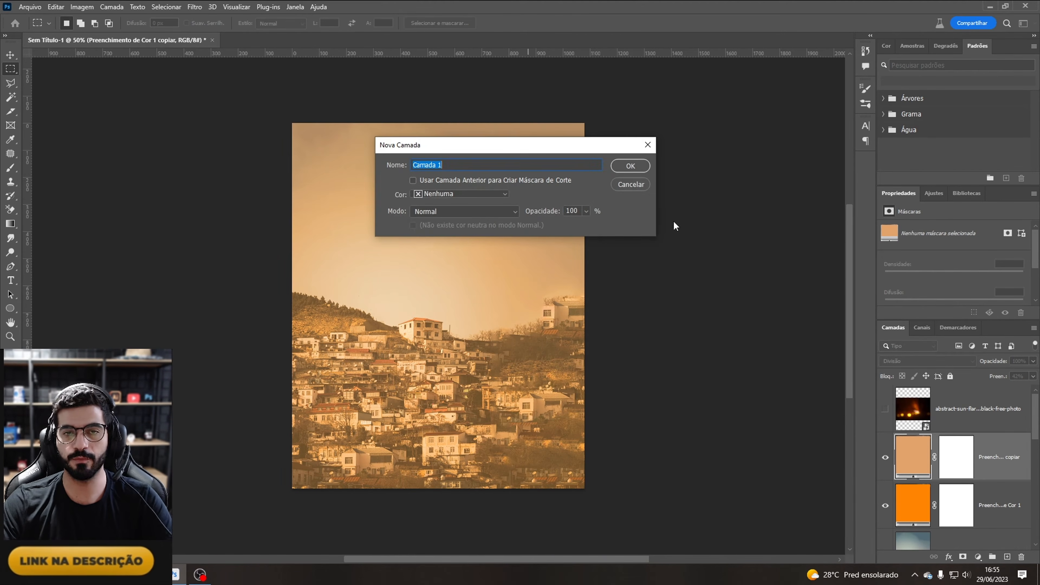
{"action": "type", "text": "LUX"}
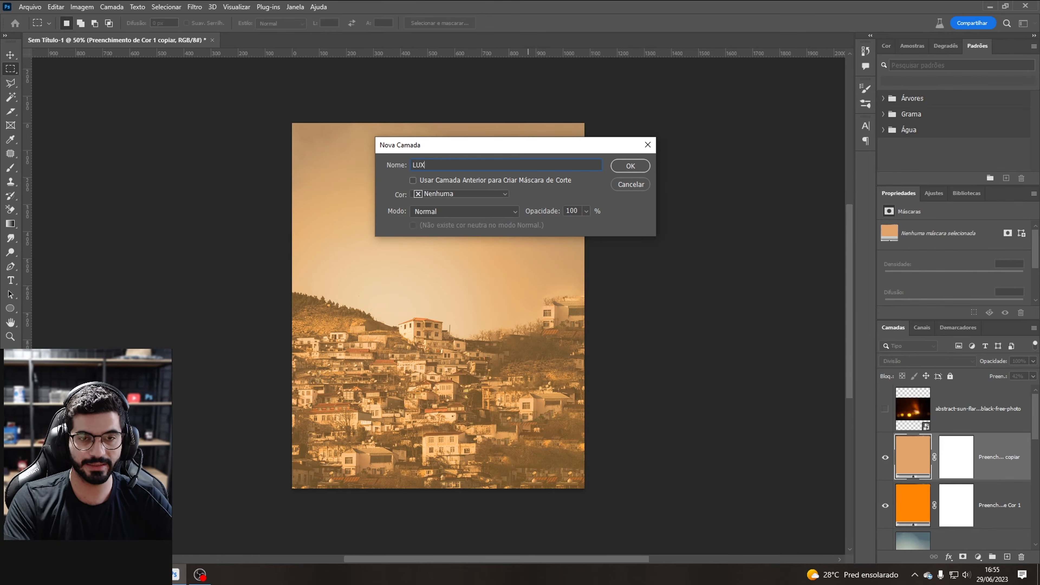
{"action": "key", "text": "Return"}
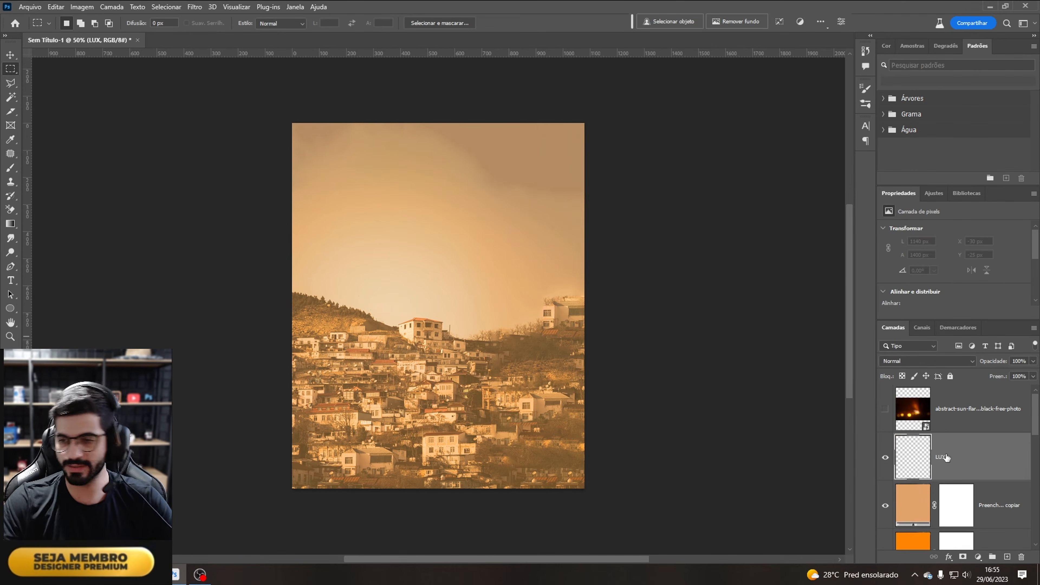
{"action": "double_click", "coordinate": [946, 457]}
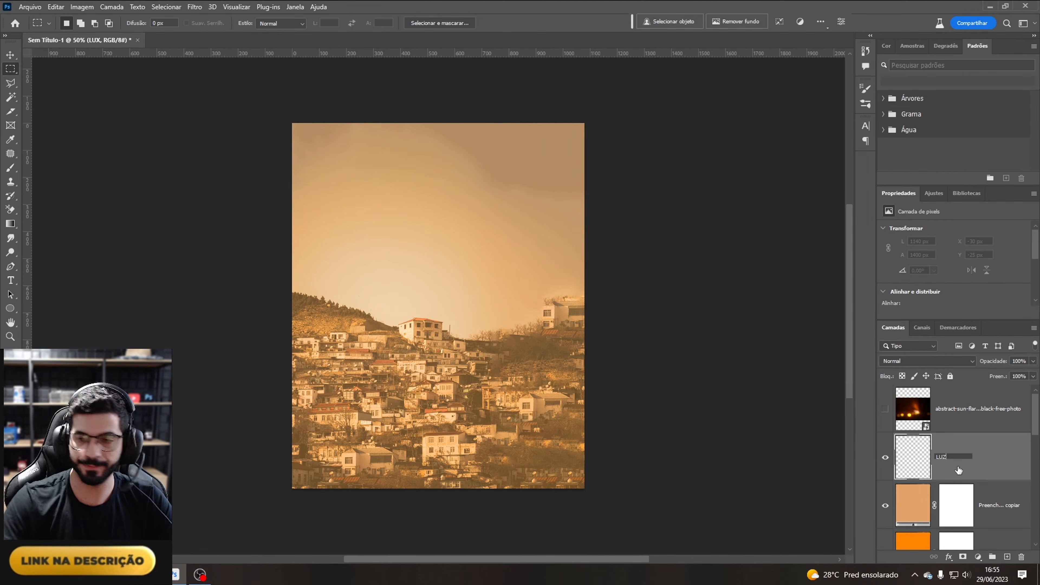
{"action": "left_click", "coordinate": [1020, 466]}
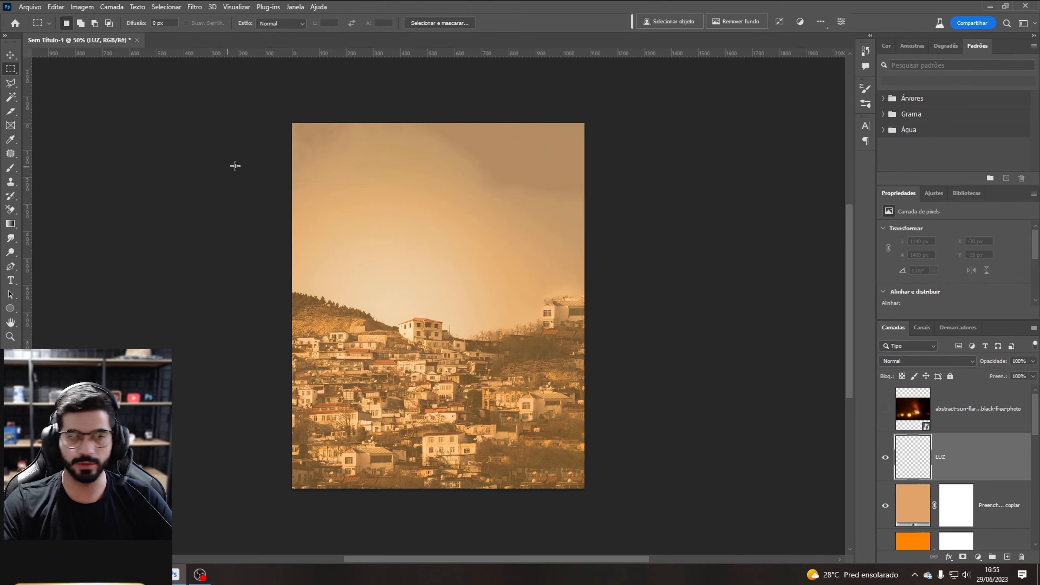
Step: With a large soft round brush at 14% flow, paint a light glow in the sky on the LUZ layer
{"action": "left_click", "coordinate": [11, 168]}
{"action": "left_click", "coordinate": [78, 24]}
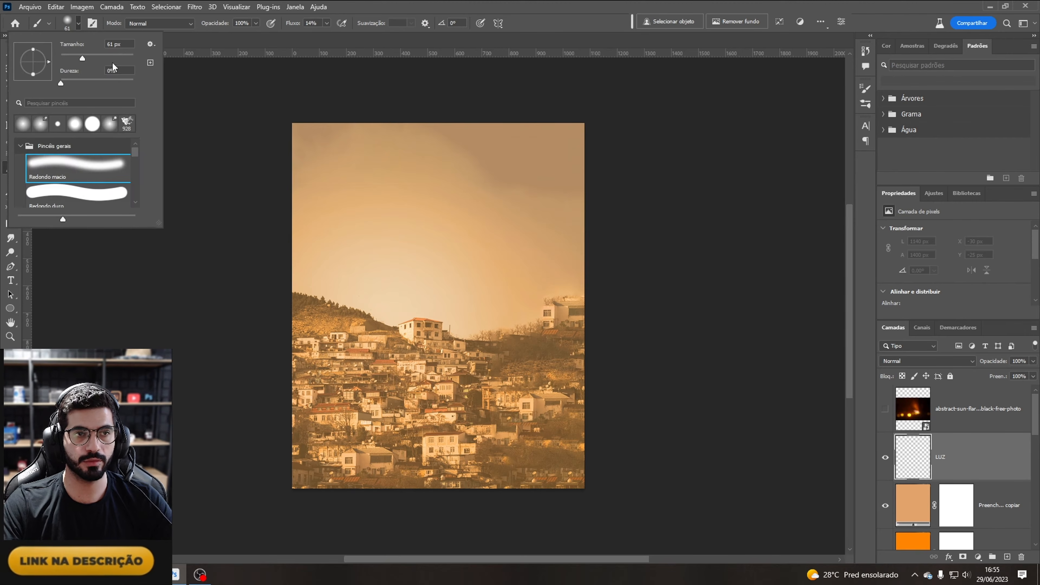
{"action": "left_click", "coordinate": [113, 57]}
{"action": "left_click", "coordinate": [141, 326]}
{"action": "key", "text": "i"}
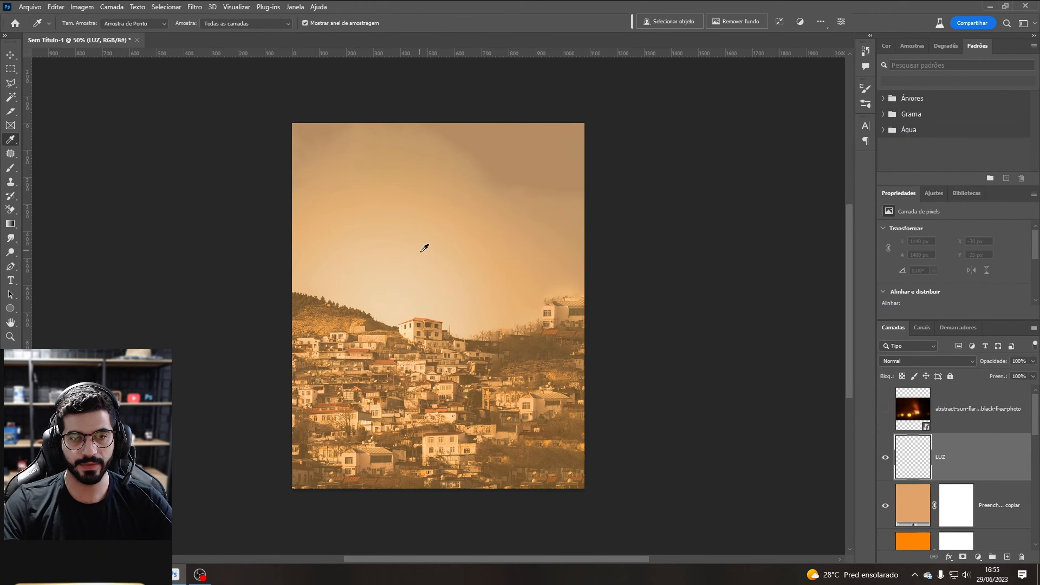
{"action": "key", "text": "b"}
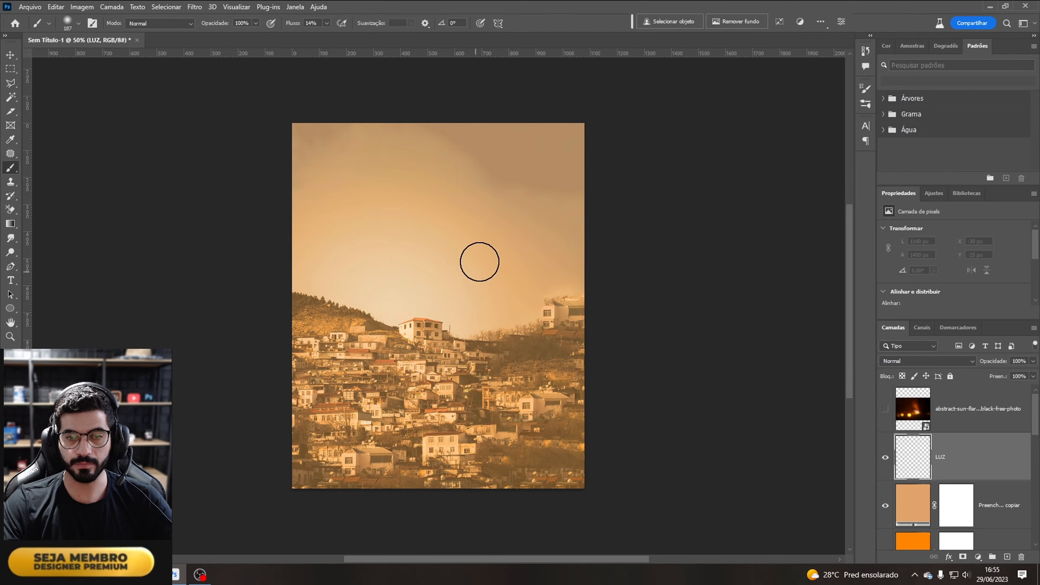
{"action": "mouse_move", "coordinate": [447, 248]}
{"action": "left_mouse_down"}
{"action": "mouse_move", "coordinate": [499, 271]}
{"action": "mouse_move", "coordinate": [490, 233]}
{"action": "mouse_move", "coordinate": [408, 239]}
{"action": "mouse_move", "coordinate": [404, 282]}
{"action": "mouse_move", "coordinate": [475, 297]}
{"action": "mouse_move", "coordinate": [479, 248]}
{"action": "mouse_move", "coordinate": [420, 281]}
{"action": "mouse_move", "coordinate": [450, 308]}
{"action": "mouse_move", "coordinate": [447, 251]}
{"action": "mouse_move", "coordinate": [481, 272]}
{"action": "mouse_move", "coordinate": [405, 243]}
{"action": "mouse_move", "coordinate": [413, 310]}
{"action": "mouse_move", "coordinate": [444, 188]}
{"action": "mouse_move", "coordinate": [401, 249]}
{"action": "left_mouse_up"}
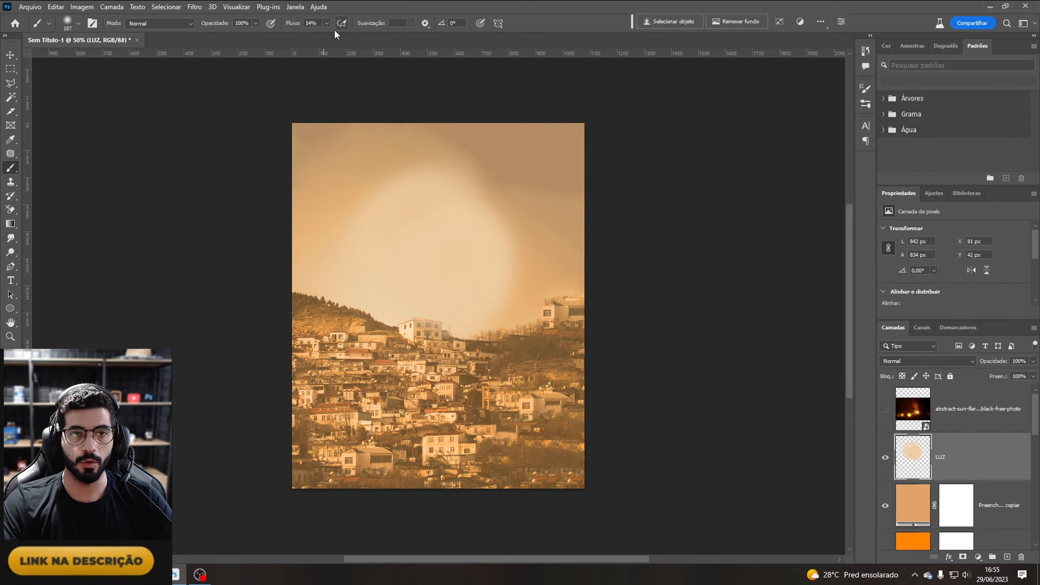
Step: Raise the brush flow to 30% and paint a larger glow over the sky and hilltop
{"action": "left_click", "coordinate": [326, 24]}
{"action": "mouse_move", "coordinate": [331, 34]}
{"action": "left_mouse_down"}
{"action": "mouse_move", "coordinate": [371, 36]}
{"action": "mouse_move", "coordinate": [334, 36]}
{"action": "left_mouse_up"}
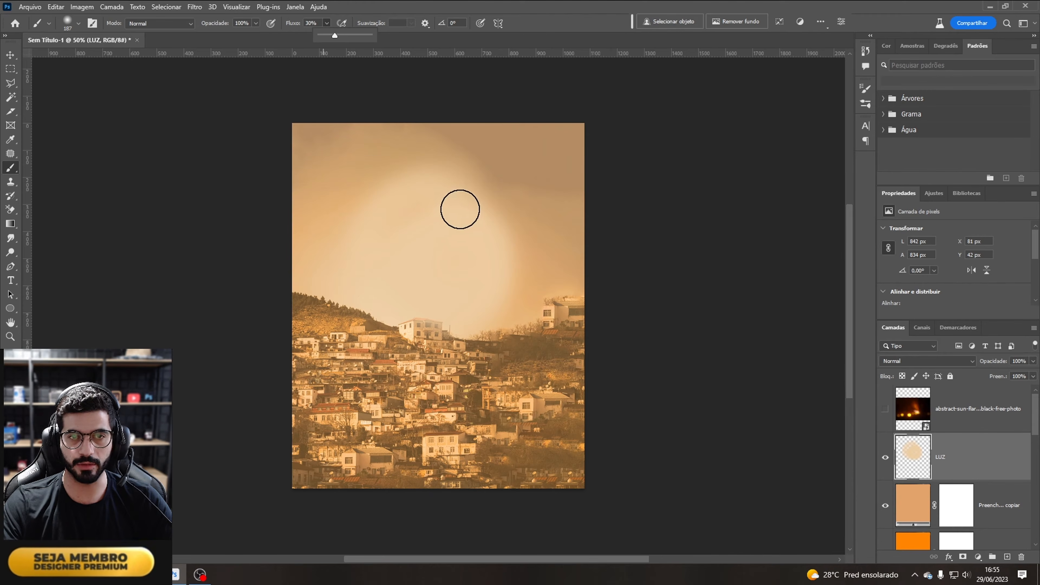
{"action": "mouse_move", "coordinate": [460, 209]}
{"action": "left_mouse_down"}
{"action": "mouse_move", "coordinate": [443, 307]}
{"action": "mouse_move", "coordinate": [496, 312]}
{"action": "mouse_move", "coordinate": [489, 337]}
{"action": "mouse_move", "coordinate": [441, 361]}
{"action": "mouse_move", "coordinate": [386, 365]}
{"action": "left_mouse_up"}
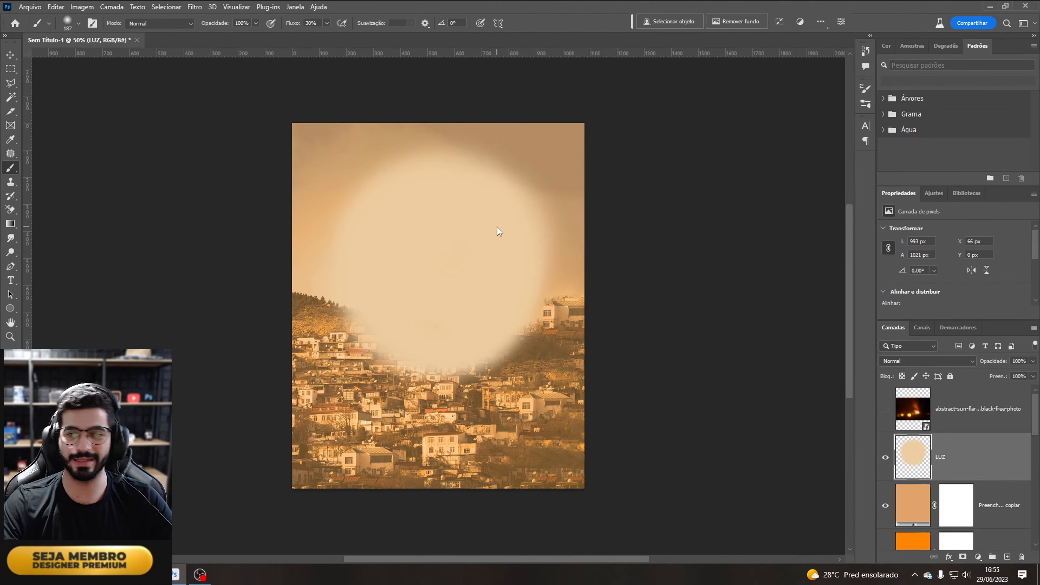
{"action": "mouse_move", "coordinate": [378, 282]}
{"action": "left_mouse_down"}
{"action": "mouse_move", "coordinate": [422, 257]}
{"action": "mouse_move", "coordinate": [389, 313]}
{"action": "left_mouse_up"}
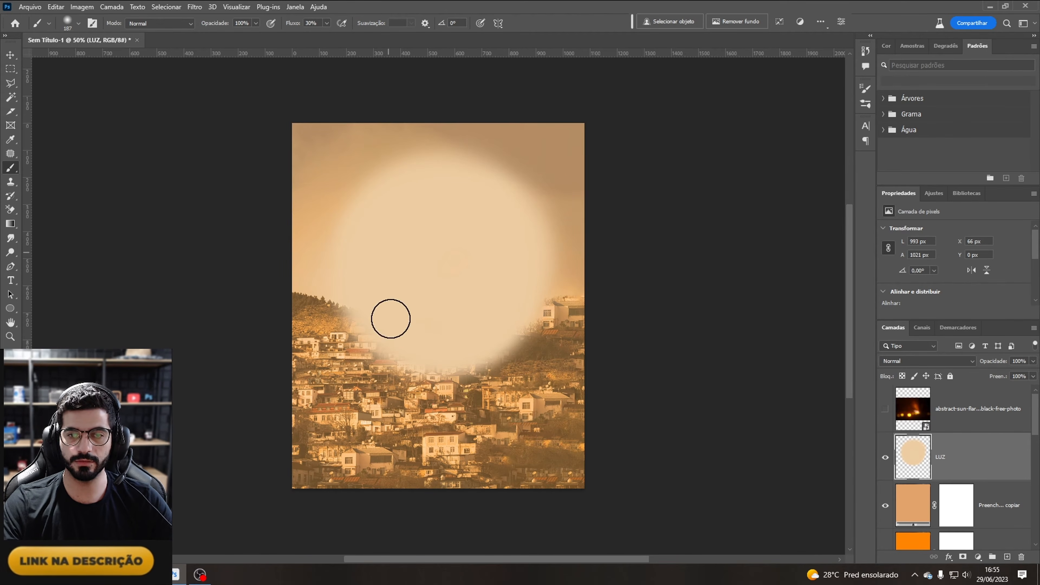
Step: Apply a Gaussian Blur with a 173.3 pixel radius to the LUZ glow
{"action": "left_click", "coordinate": [195, 7]}
{"action": "mouse_move", "coordinate": [272, 145]}
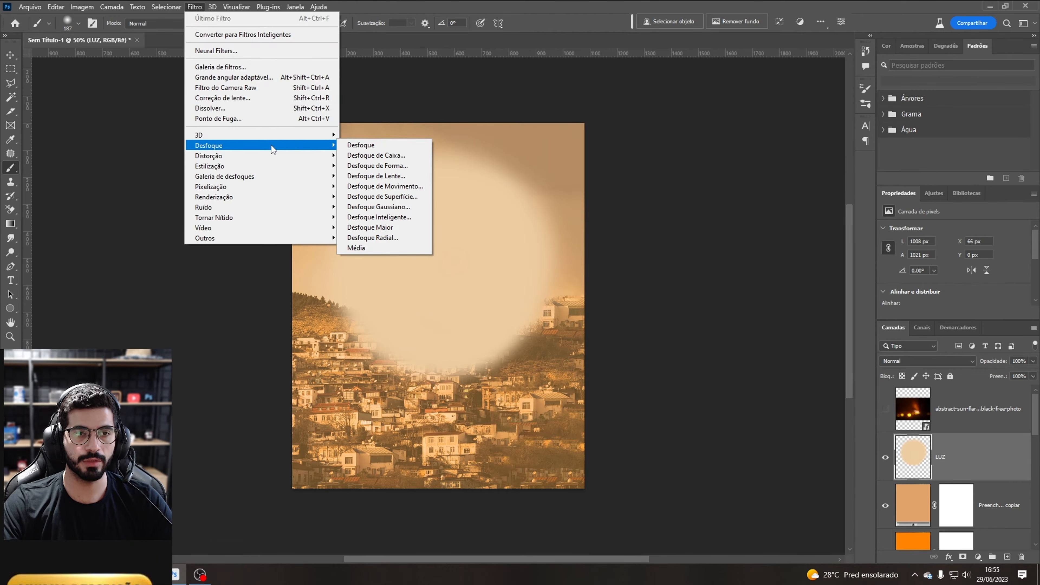
{"action": "left_click", "coordinate": [406, 207]}
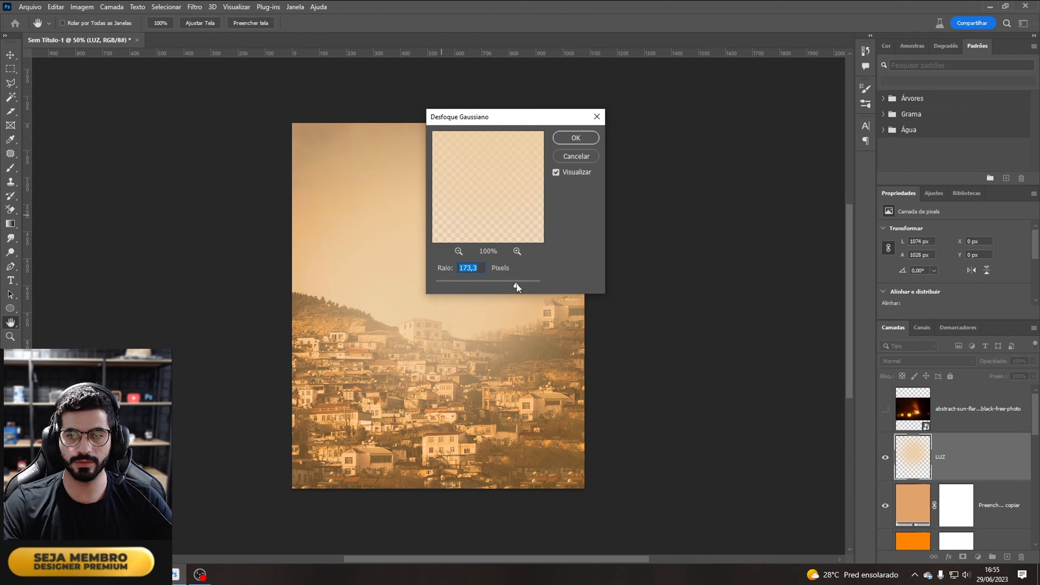
{"action": "left_click_drag", "start_coordinate": [516, 115], "coordinate": [677, 91]}
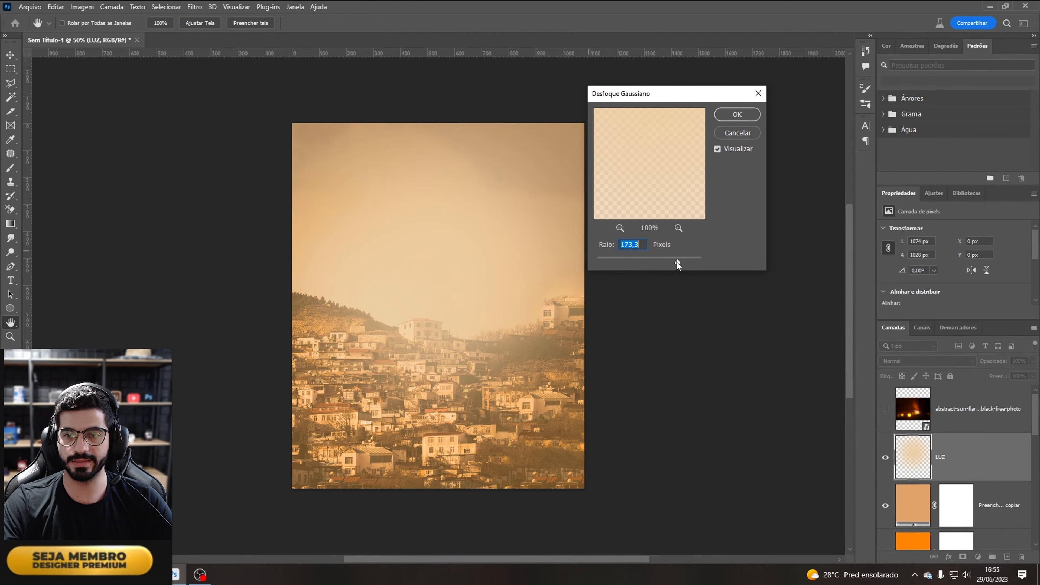
{"action": "left_click_drag", "start_coordinate": [677, 260], "coordinate": [675, 262]}
{"action": "left_click", "coordinate": [751, 112]}
{"action": "key", "text": "b"}
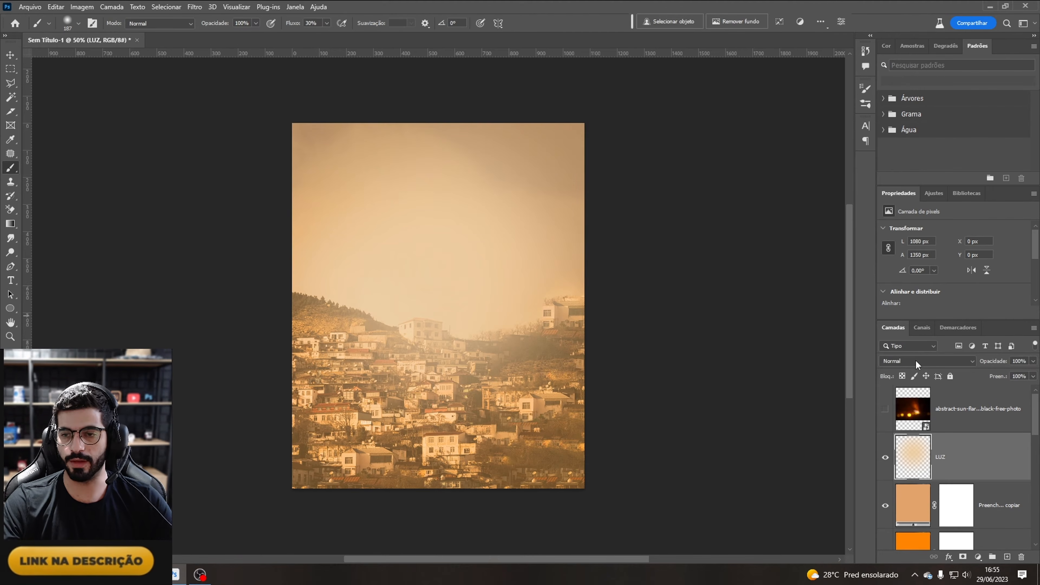
Step: Set the LUZ layer's blend mode to Divisão
{"action": "left_click", "coordinate": [909, 362]}
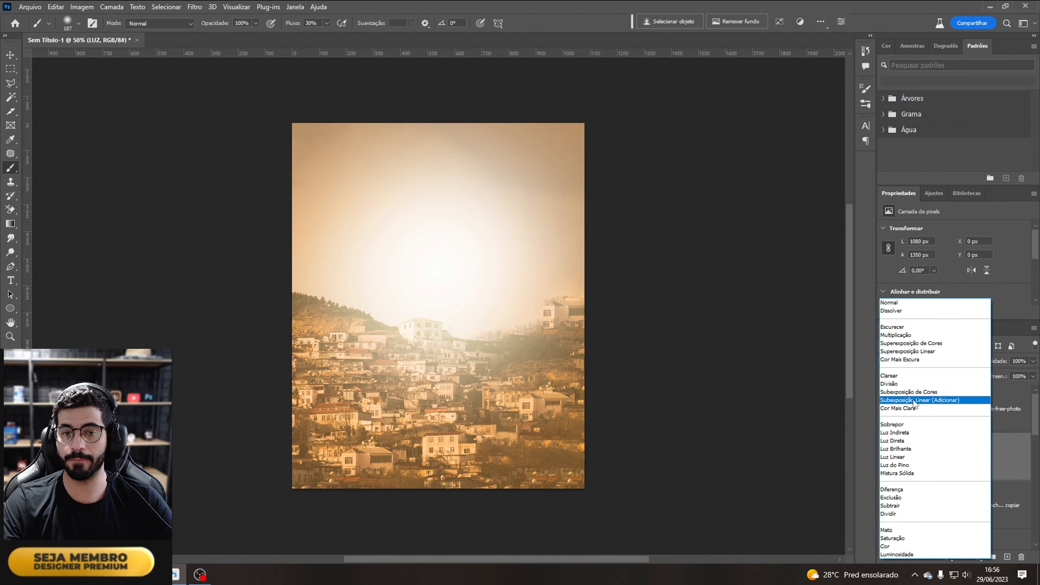
{"action": "left_click", "coordinate": [906, 385]}
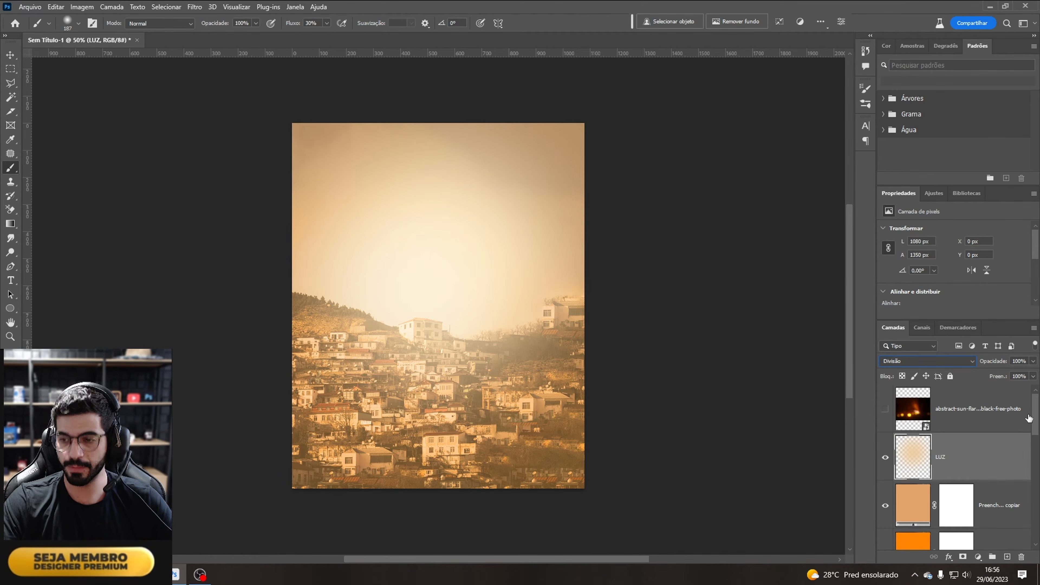
{"action": "left_click_drag", "start_coordinate": [1034, 415], "coordinate": [1035, 476]}
{"action": "left_click_drag", "start_coordinate": [935, 422], "coordinate": [958, 346]}
{"action": "left_click_drag", "start_coordinate": [948, 521], "coordinate": [958, 511]}
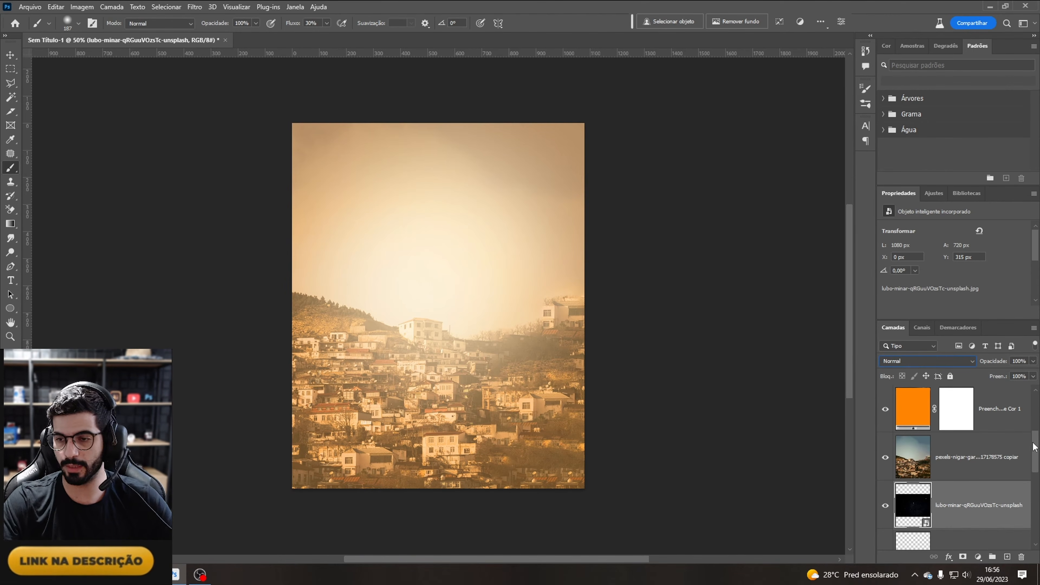
{"action": "scroll", "coordinate": [1033, 454], "scroll_direction": "up", "scroll_amount": 2}
{"action": "left_click", "coordinate": [966, 446]}
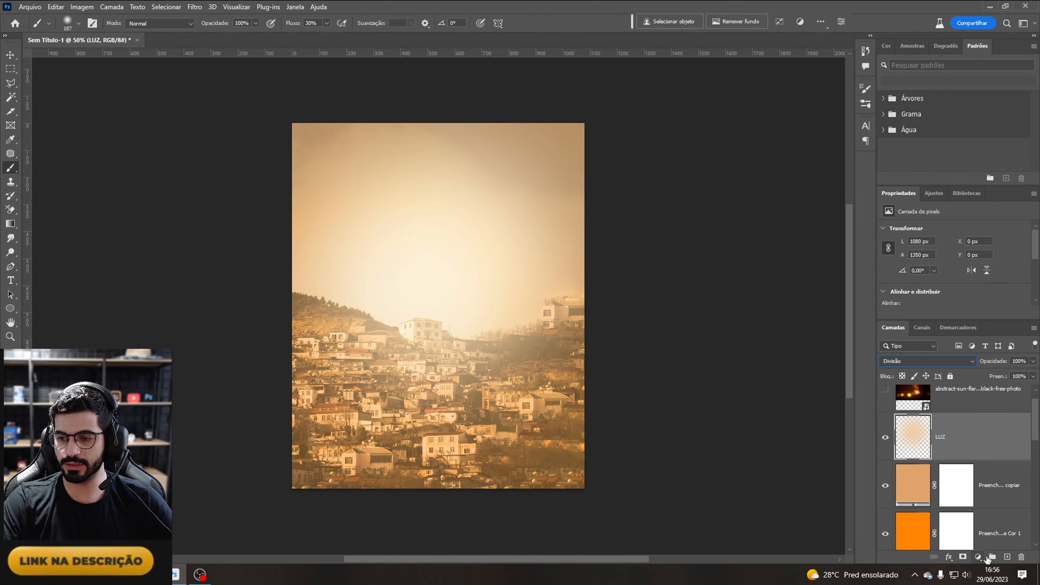
Step: Add a solid colour fill layer in grey #737373 above the LUZ layer
{"action": "left_click", "coordinate": [978, 558]}
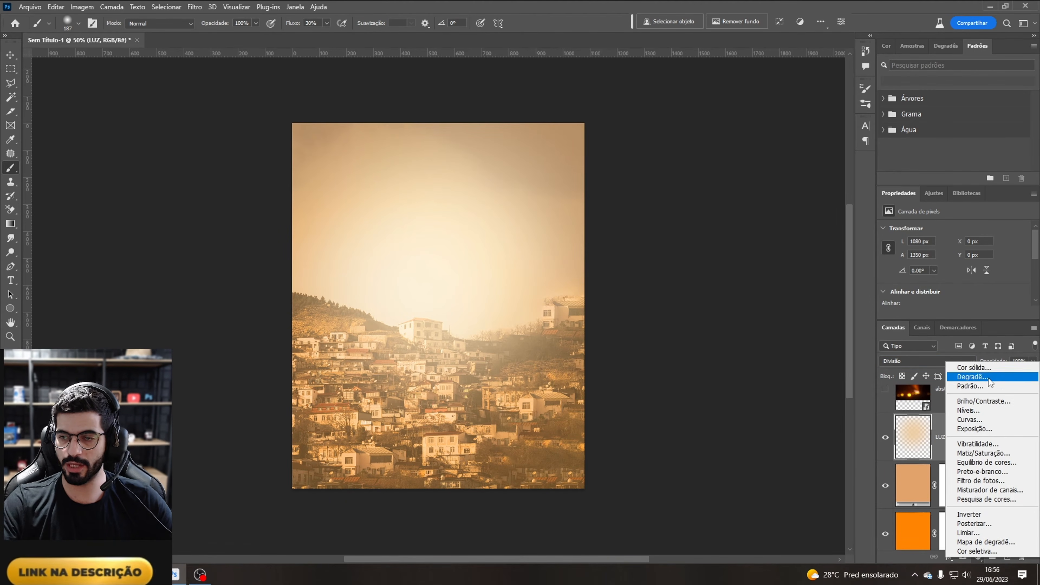
{"action": "left_click", "coordinate": [979, 367]}
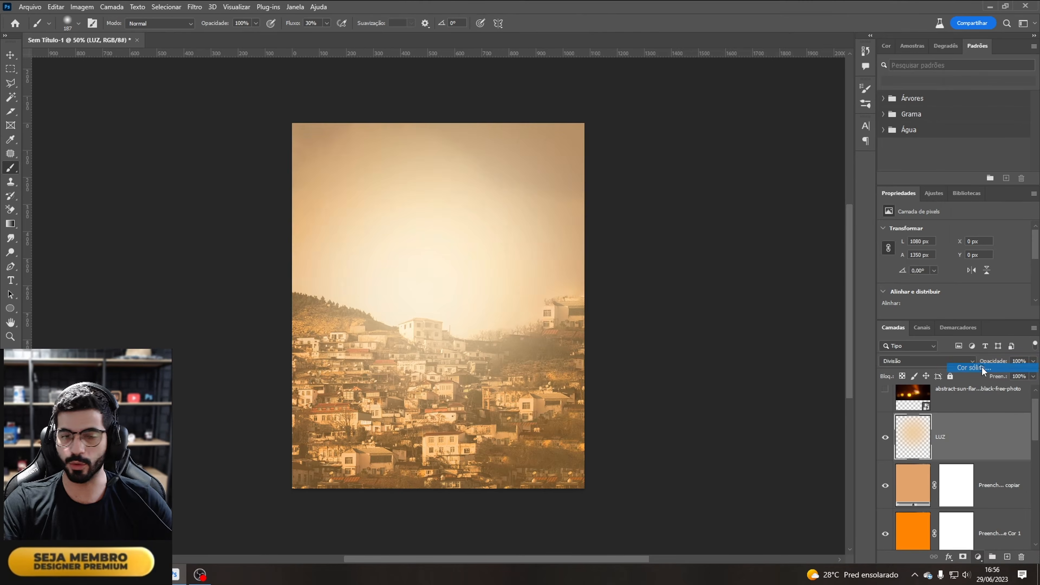
{"action": "mouse_move", "coordinate": [684, 122]}
{"action": "left_mouse_down"}
{"action": "mouse_move", "coordinate": [641, 128]}
{"action": "mouse_move", "coordinate": [631, 156]}
{"action": "left_mouse_up"}
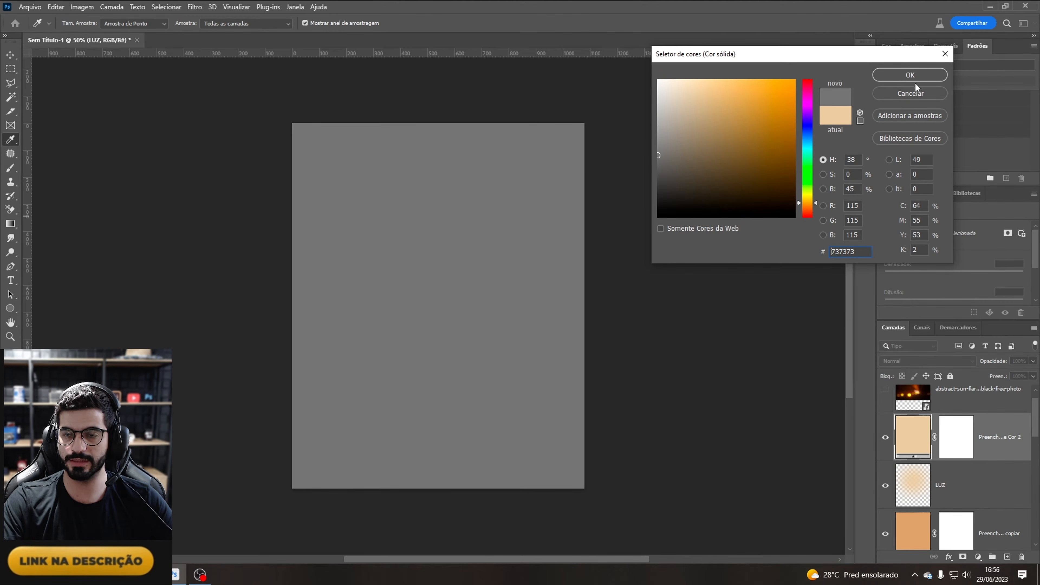
{"action": "left_click", "coordinate": [908, 76]}
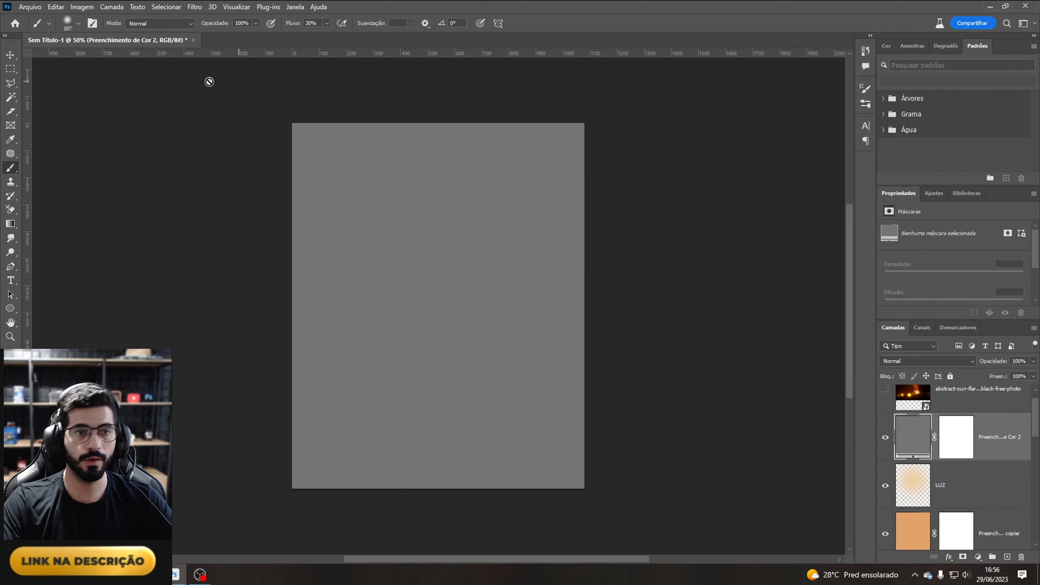
Step: Rasterize the grey fill layer and add 20% uniform monochromatic noise to it
{"action": "left_click", "coordinate": [193, 7]}
{"action": "mouse_move", "coordinate": [264, 218]}
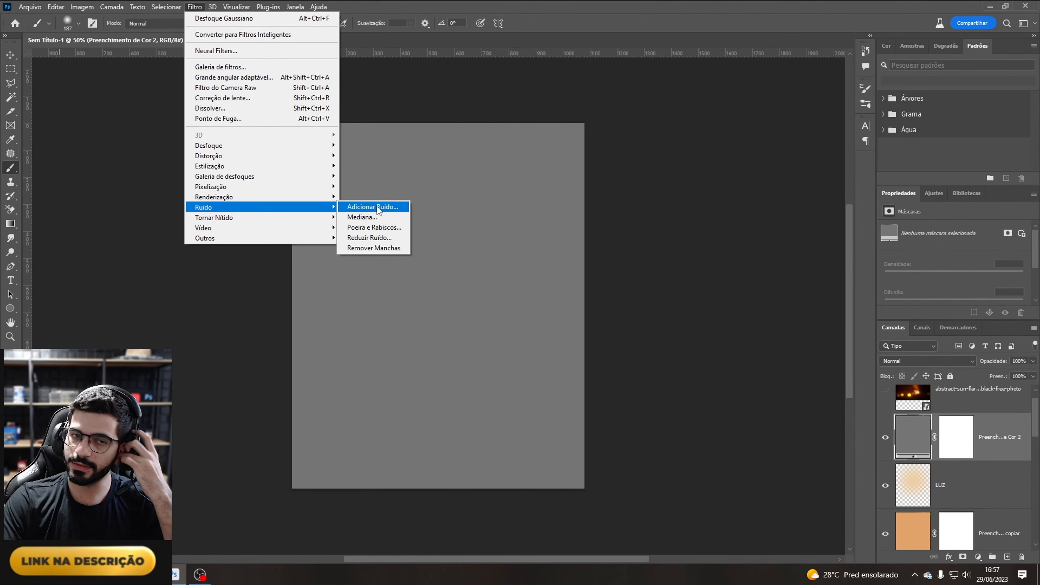
{"action": "left_click", "coordinate": [373, 207]}
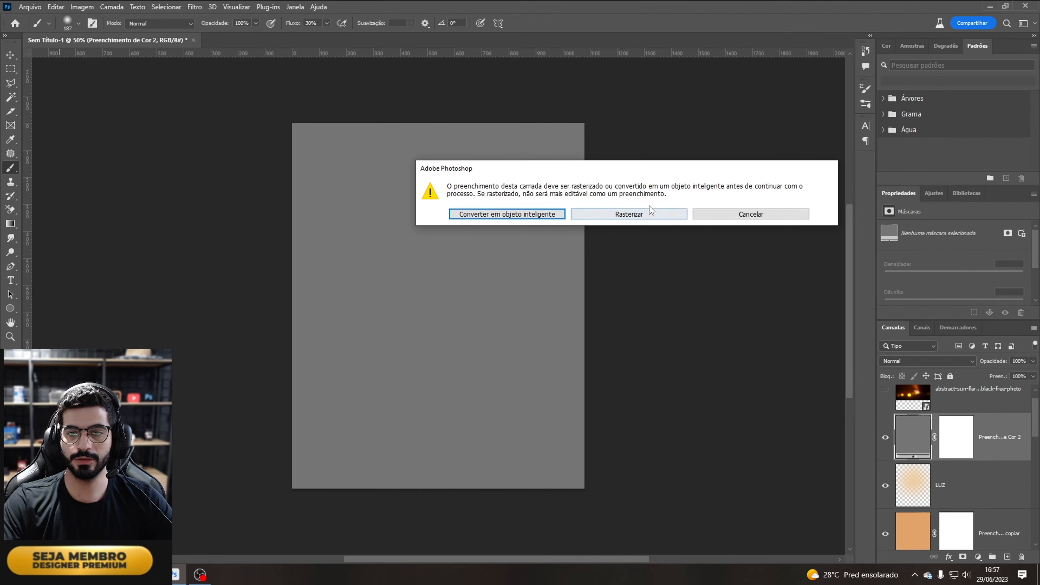
{"action": "left_click", "coordinate": [638, 217]}
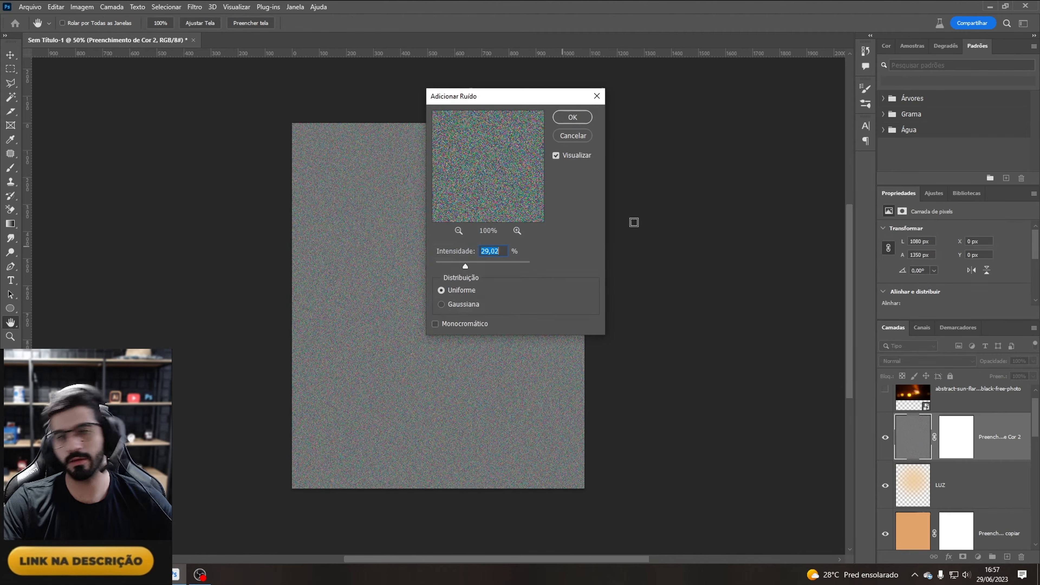
{"action": "mouse_move", "coordinate": [482, 265]}
{"action": "left_mouse_down"}
{"action": "mouse_move", "coordinate": [493, 265]}
{"action": "mouse_move", "coordinate": [436, 265]}
{"action": "mouse_move", "coordinate": [485, 266]}
{"action": "left_mouse_up"}
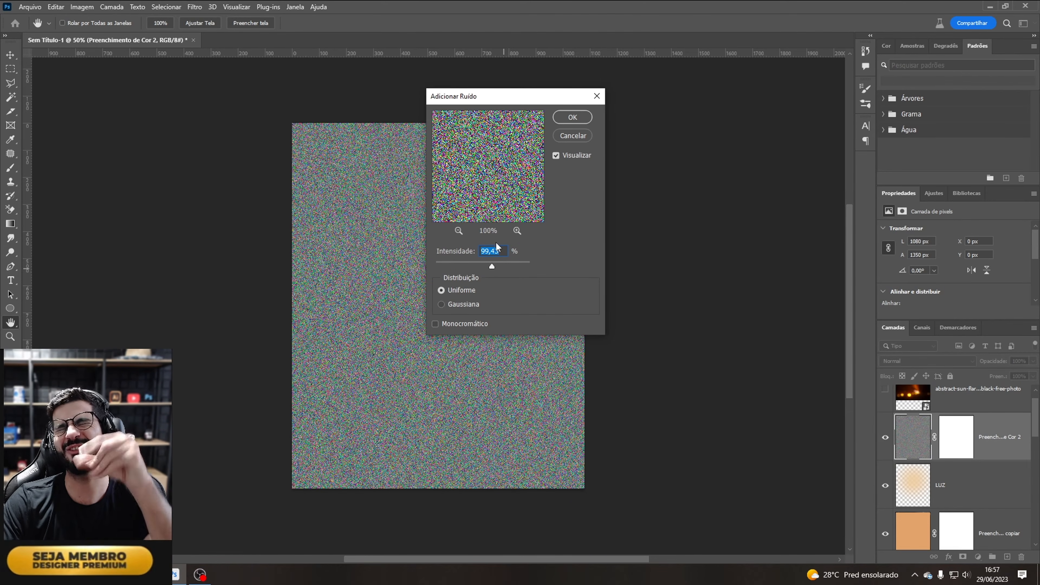
{"action": "left_click_drag", "start_coordinate": [497, 266], "coordinate": [529, 269]}
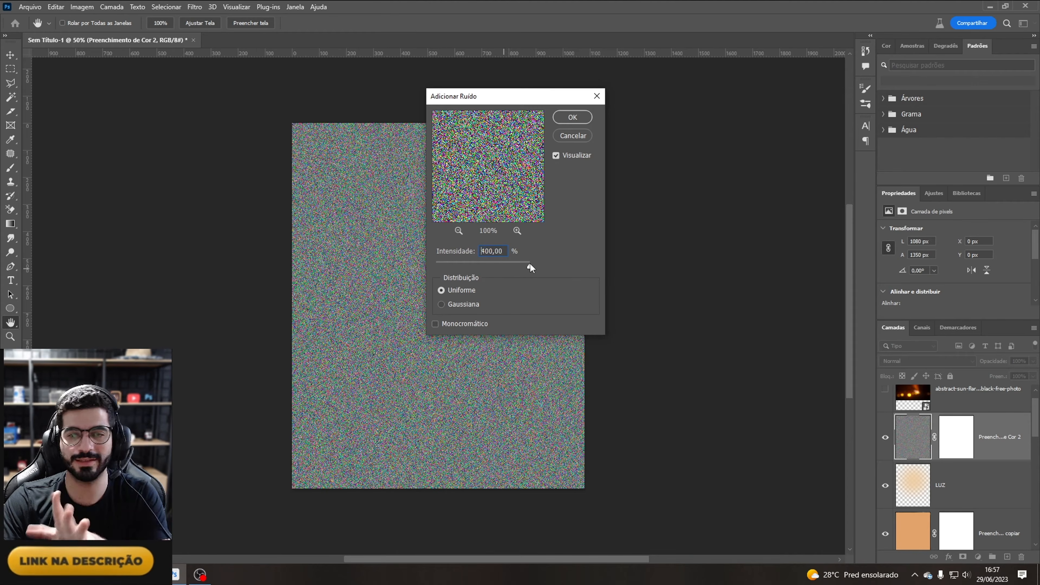
{"action": "left_click_drag", "start_coordinate": [461, 265], "coordinate": [461, 265]}
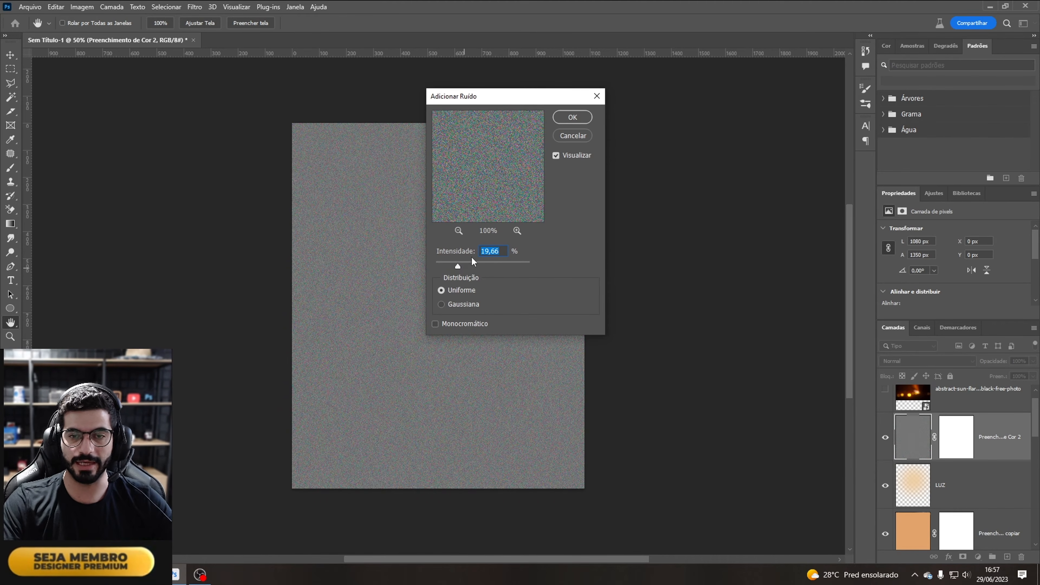
{"action": "type", "text": "20"}
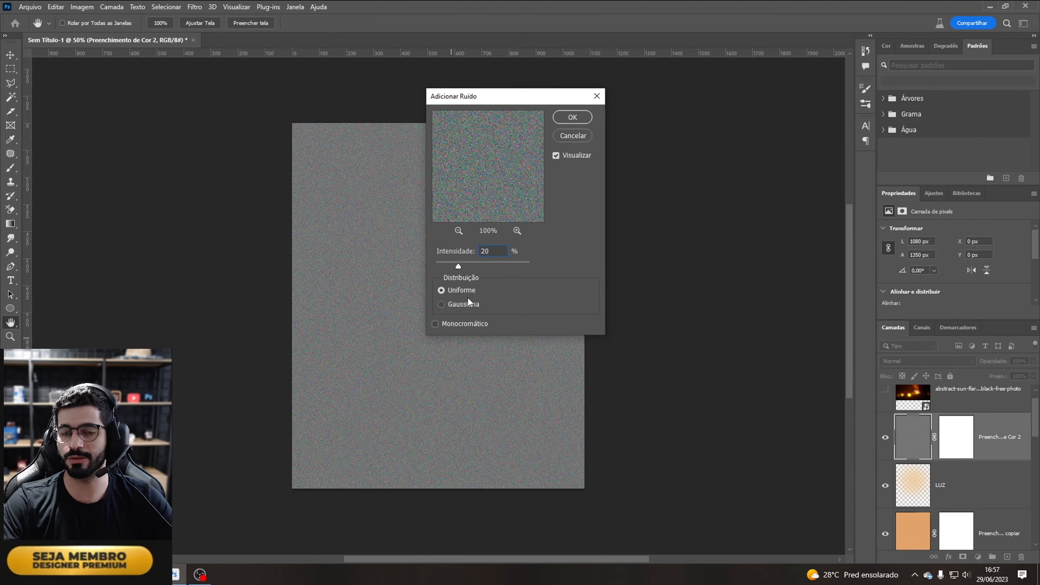
{"action": "left_click", "coordinate": [436, 323]}
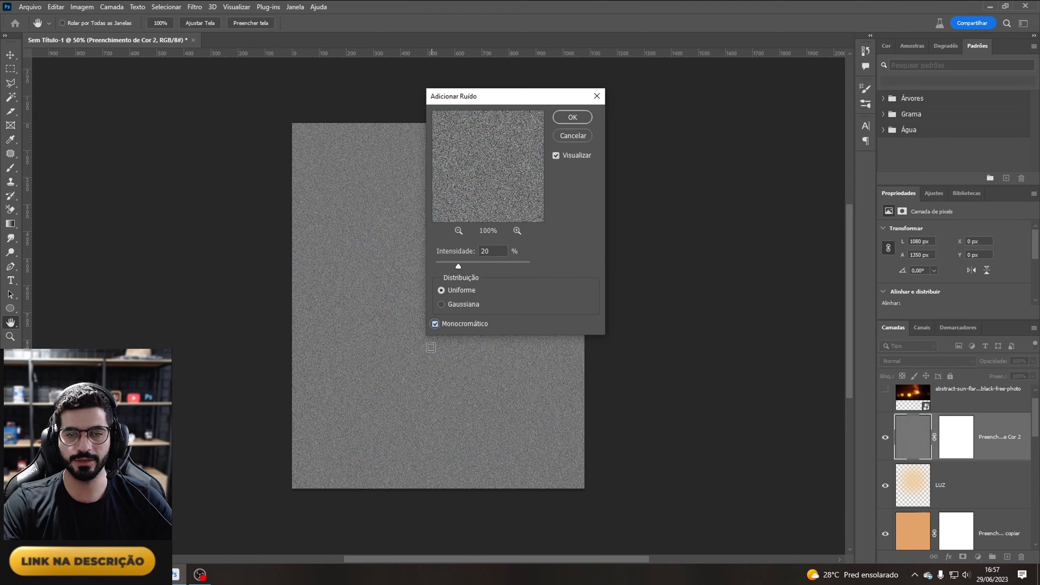
{"action": "left_click", "coordinate": [573, 118]}
{"action": "key", "text": "b"}
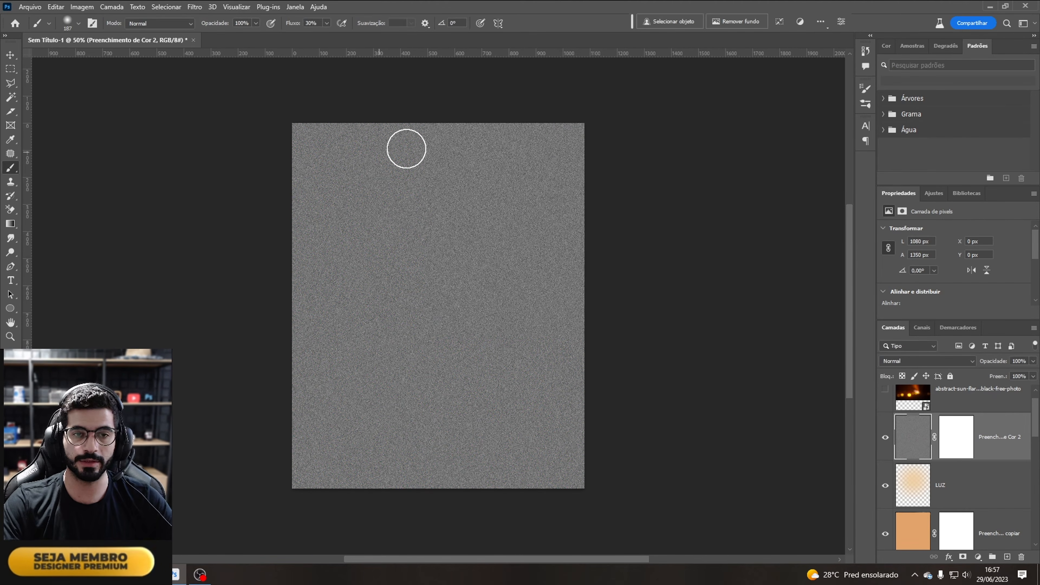
Step: Set the noise layer's blend mode to Luz Indireta and lower its fill to 65%
{"action": "left_click", "coordinate": [910, 361]}
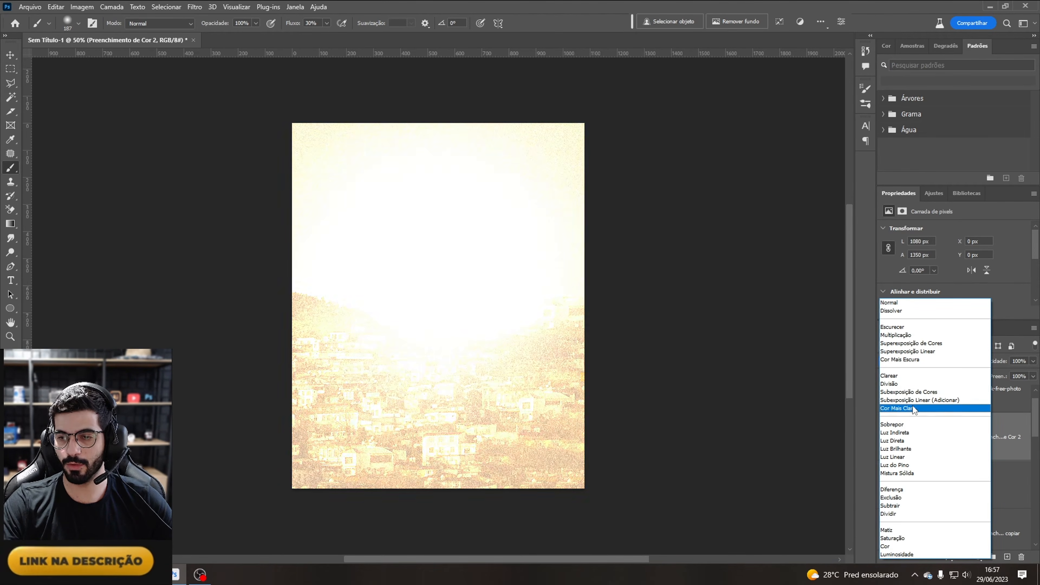
{"action": "left_click", "coordinate": [914, 432]}
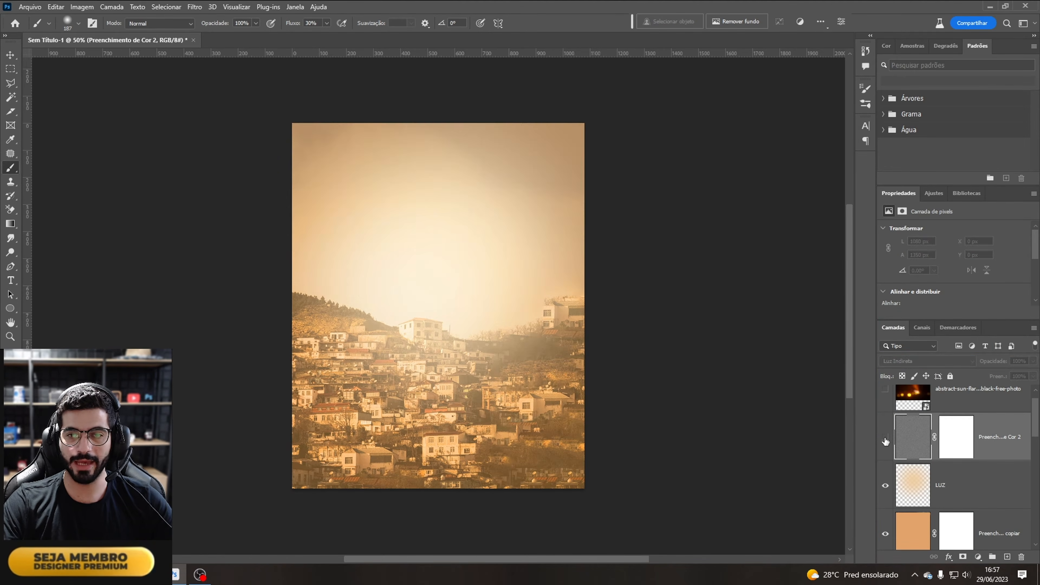
{"action": "key", "text": "ctrl+1"}
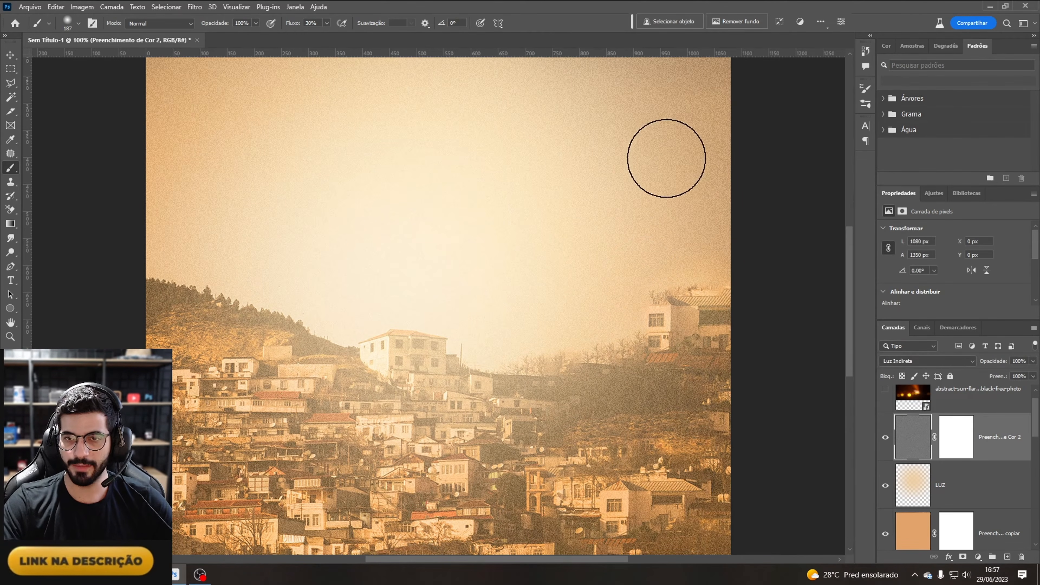
{"action": "left_click", "coordinate": [1033, 377]}
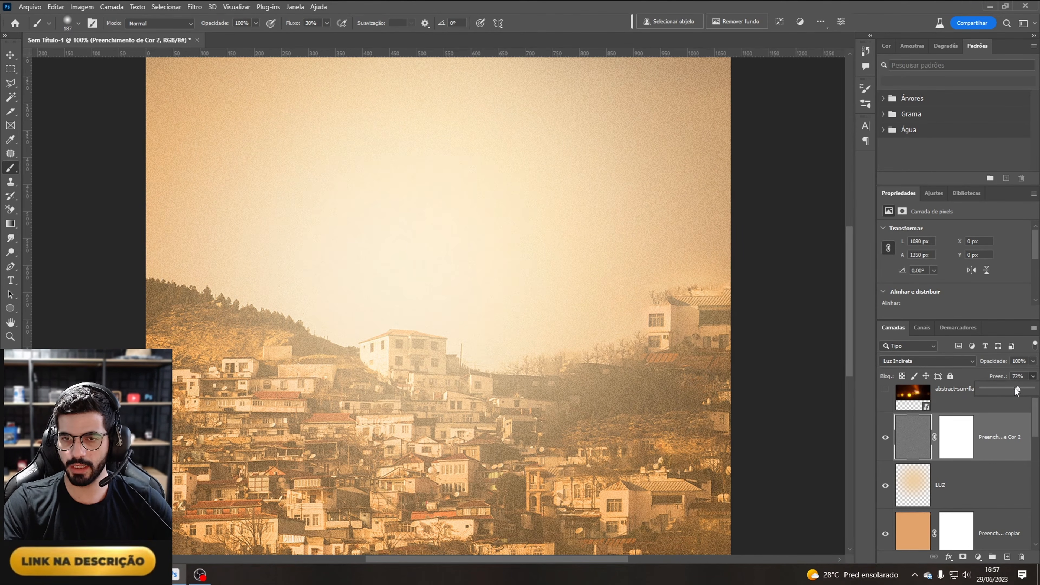
{"action": "left_click_drag", "start_coordinate": [1017, 389], "coordinate": [1014, 389]}
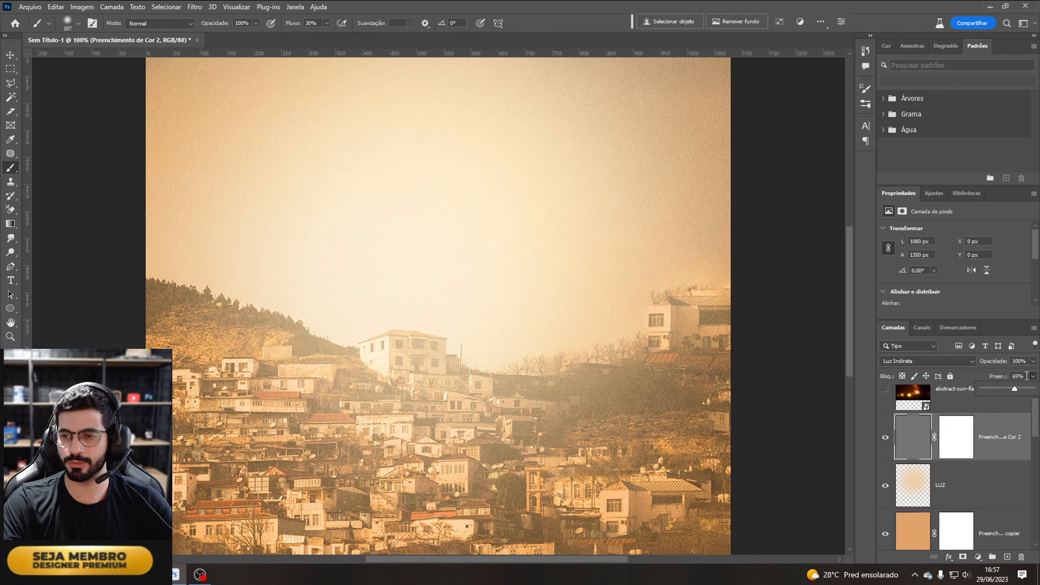
Step: Group the background layers from the noise fill down to the city photo copy and name the group FUNDO
{"action": "left_click", "coordinate": [991, 440]}
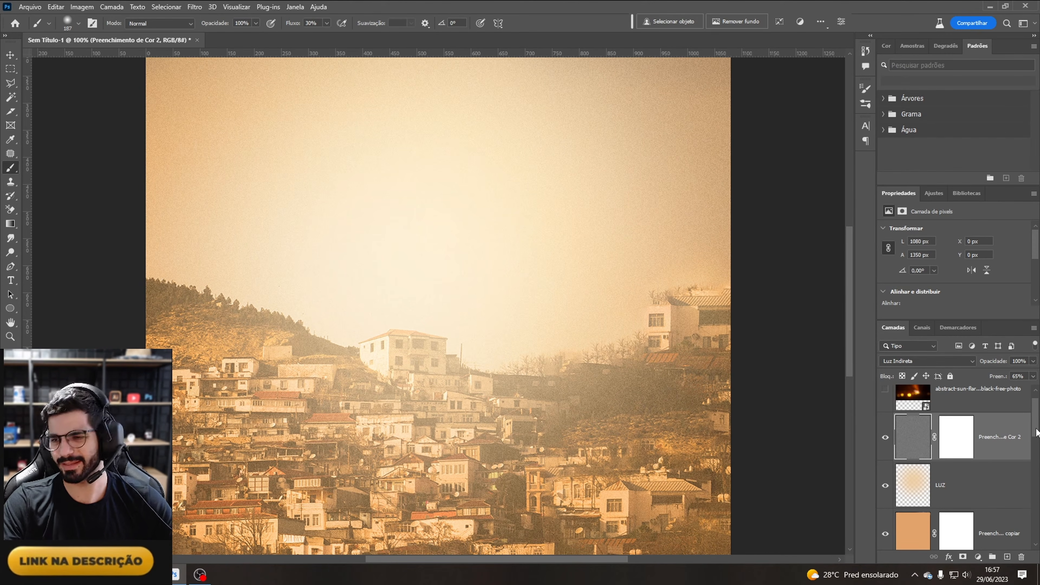
{"action": "left_click_drag", "start_coordinate": [1037, 428], "coordinate": [1039, 464]}
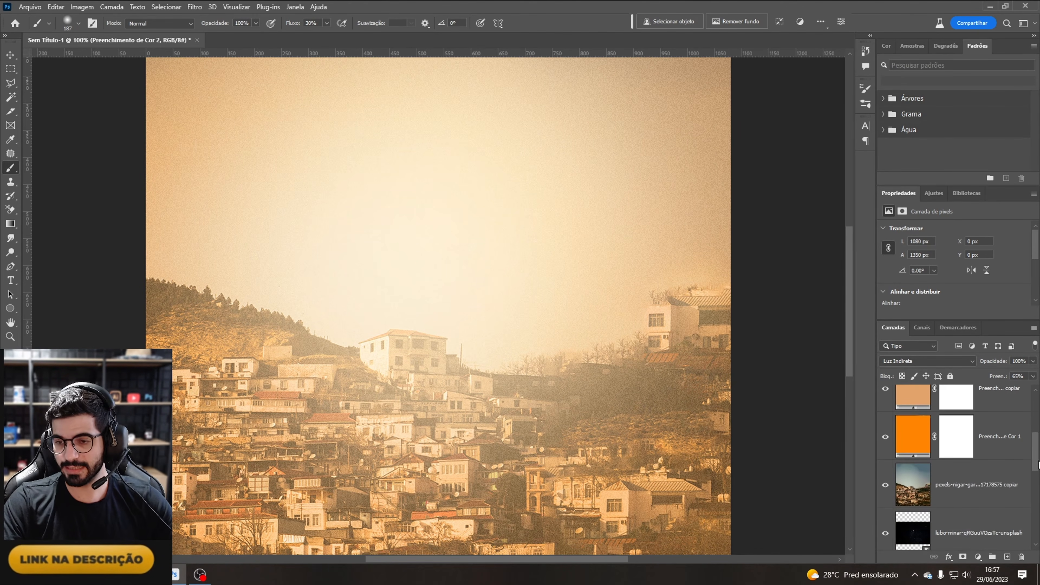
{"action": "left_click", "coordinate": [988, 492], "text": "shift"}
{"action": "key", "text": "ctrl+g"}
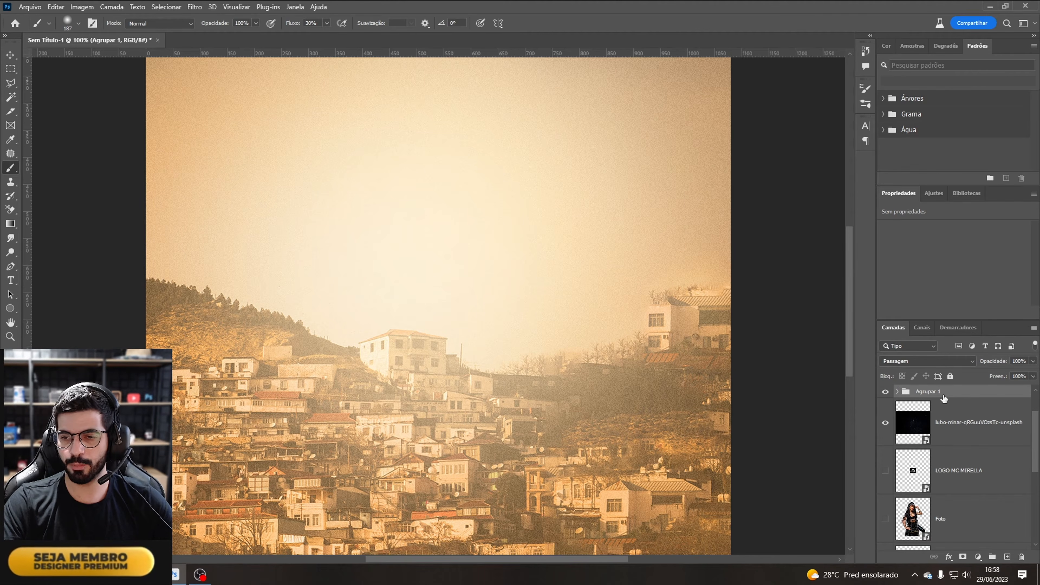
{"action": "key", "text": "ctrl+z"}
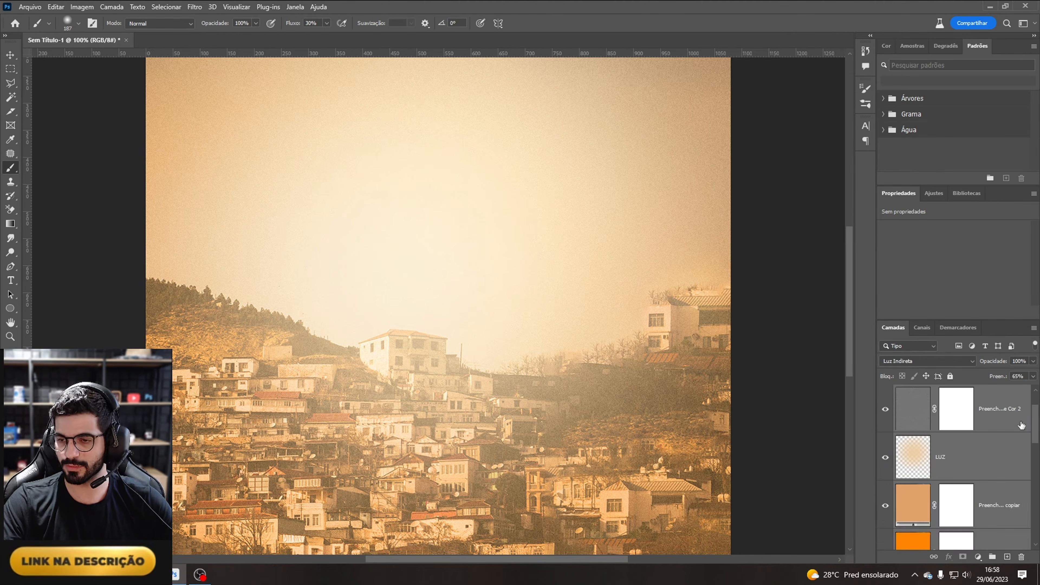
{"action": "left_click_drag", "start_coordinate": [1034, 426], "coordinate": [1037, 451]}
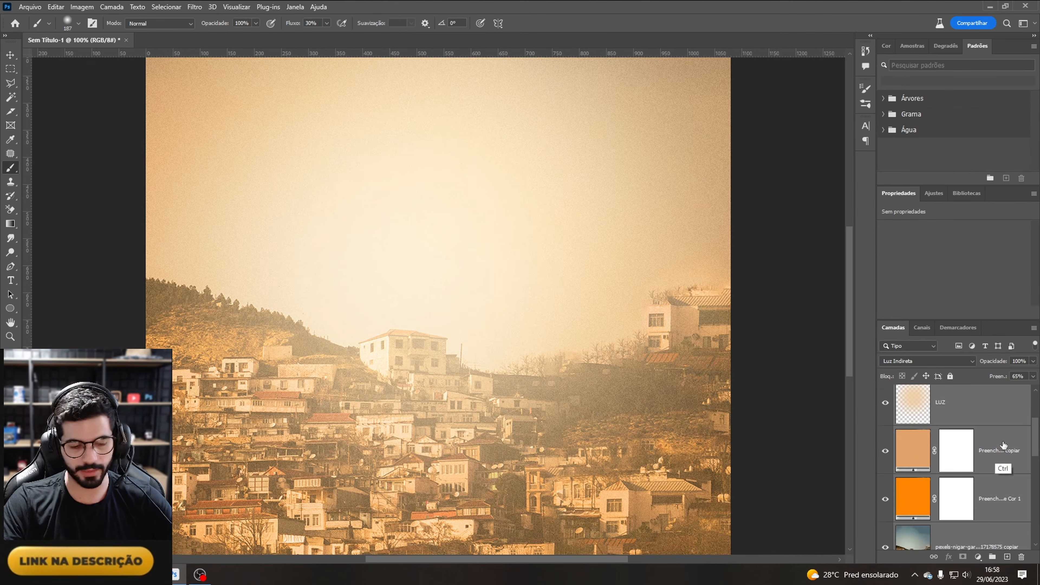
{"action": "key", "text": "ctrl+g"}
{"action": "double_click", "coordinate": [929, 391]}
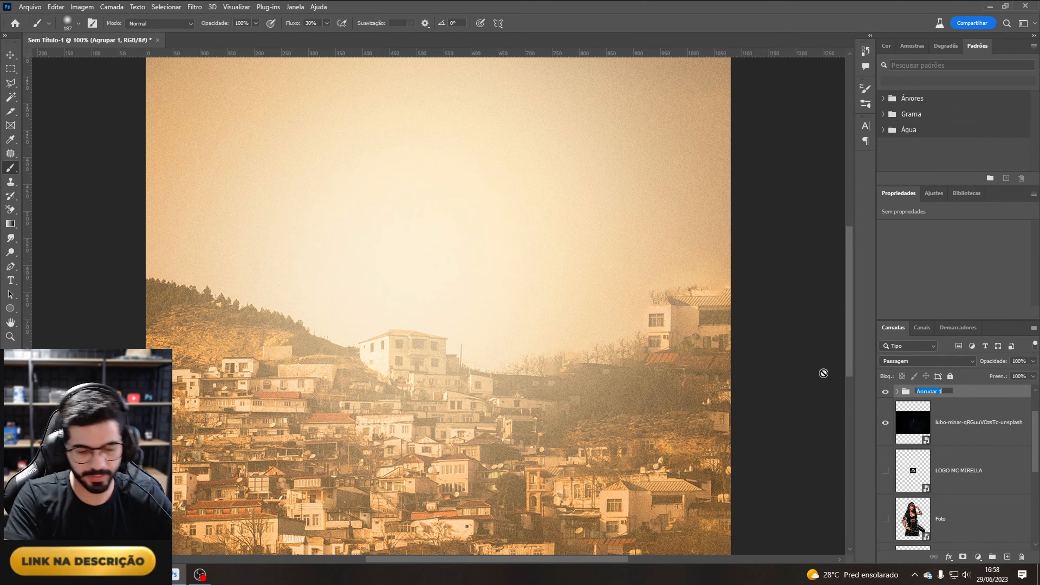
{"action": "type", "text": "FUND"}
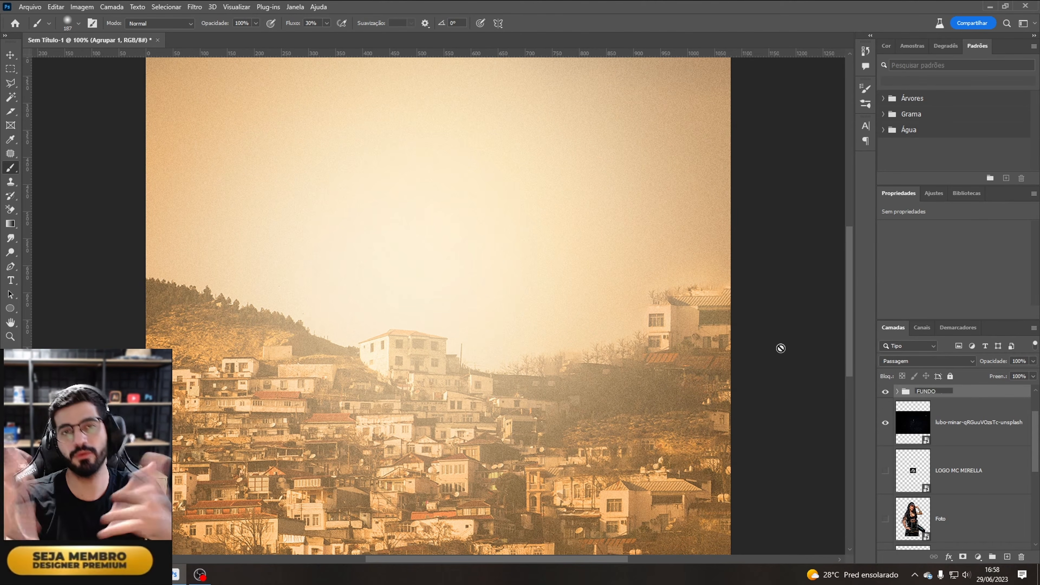
{"action": "type", "text": "O"}
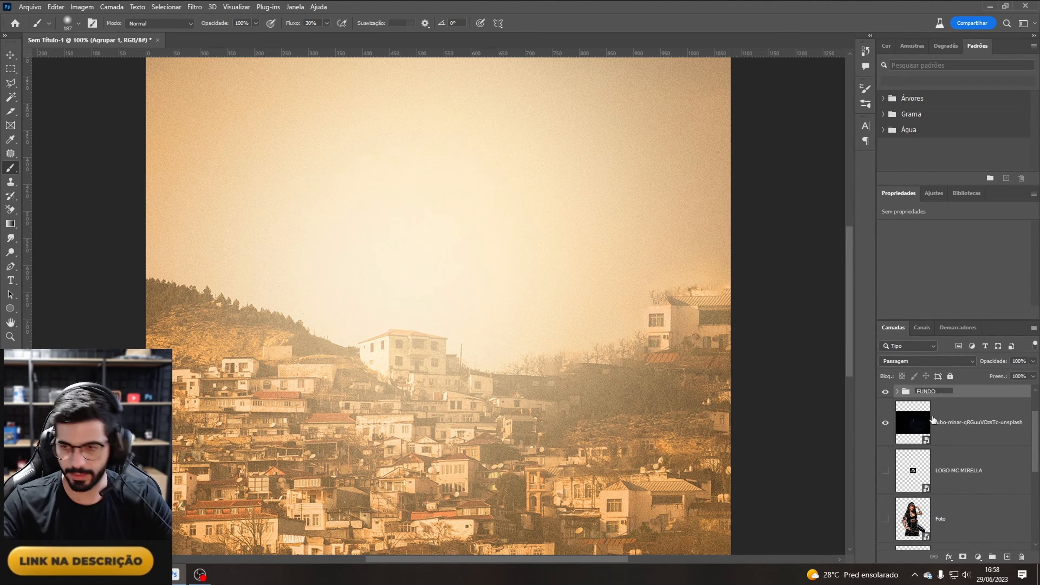
{"action": "key", "text": "Return"}
Step: Move the design-notes text layer above the sun-flare layer and hide it
{"action": "scroll", "coordinate": [1035, 440], "scroll_direction": "up", "scroll_amount": 1}
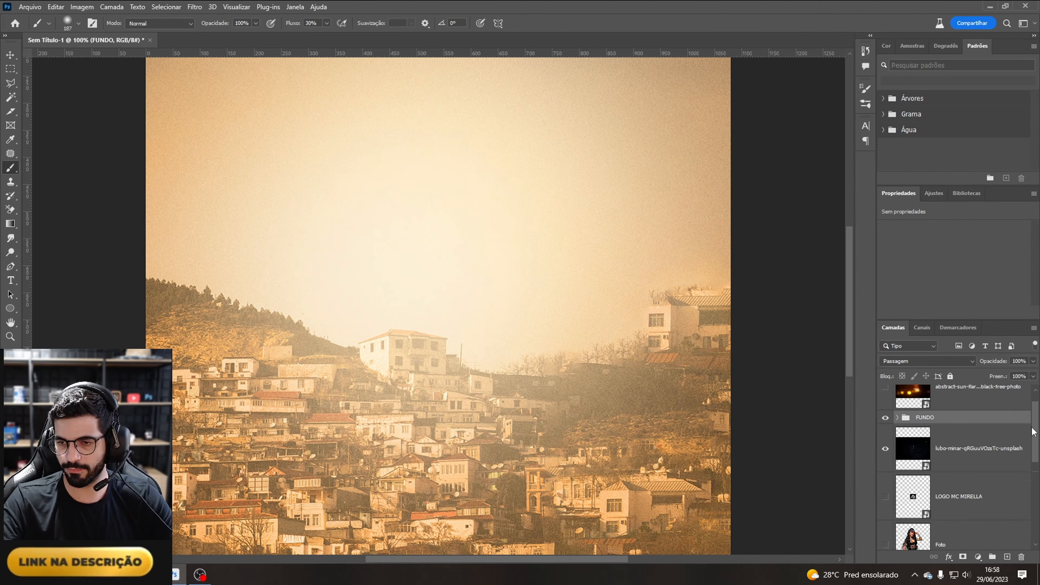
{"action": "key", "text": "ctrl+minus"}
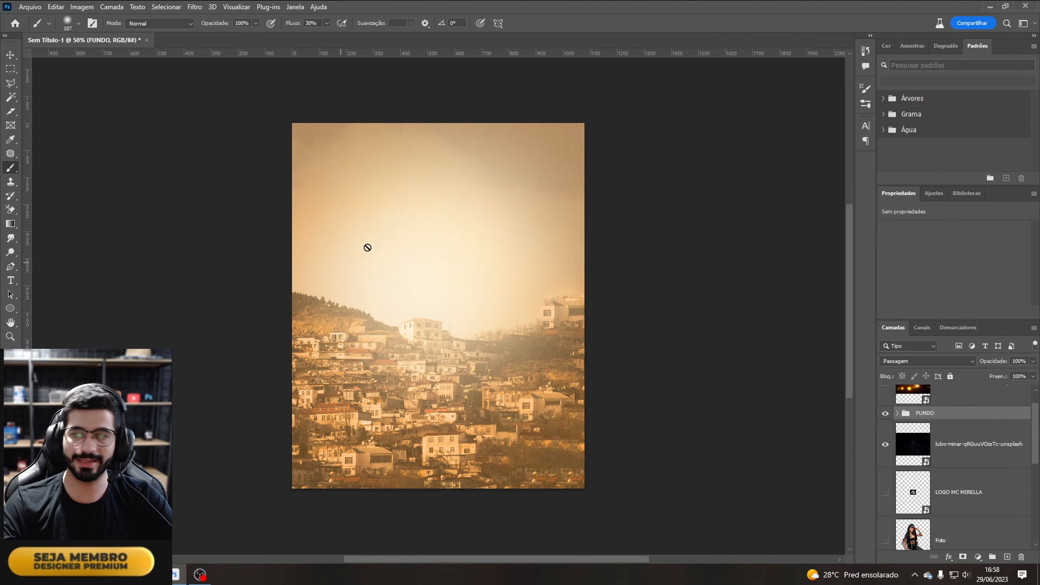
{"action": "left_click", "coordinate": [966, 399]}
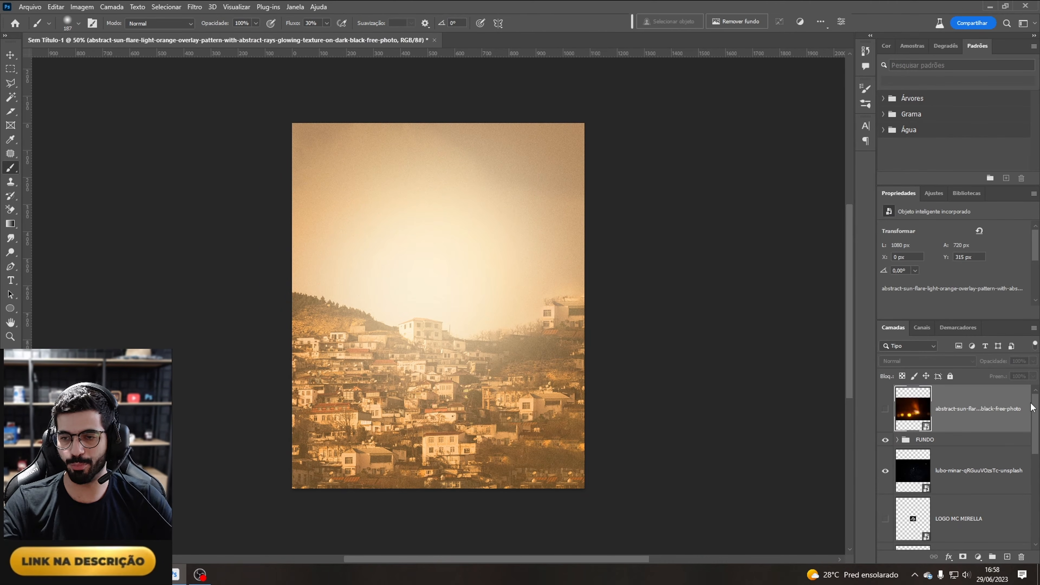
{"action": "left_click_drag", "start_coordinate": [1036, 435], "coordinate": [1039, 527]}
{"action": "left_click_drag", "start_coordinate": [914, 482], "coordinate": [951, 387]}
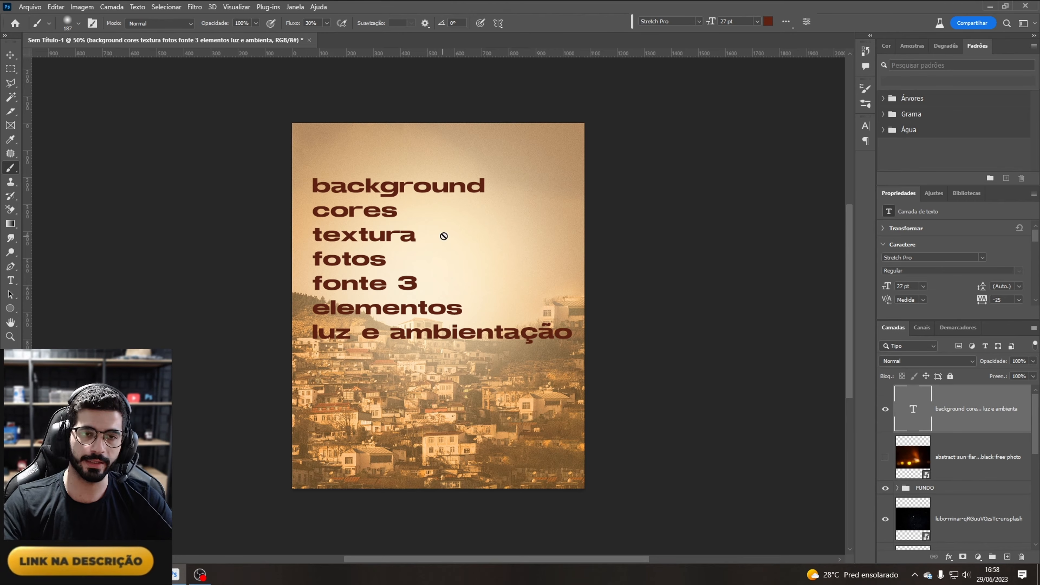
{"action": "left_click", "coordinate": [885, 409]}
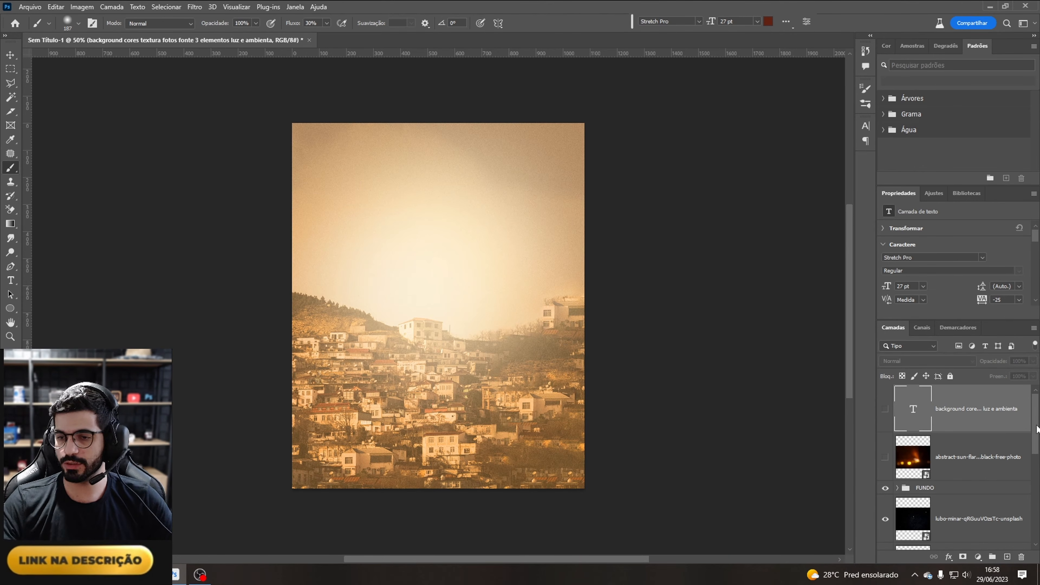
Step: Show the Foto model layer, raise it above the background group, and move the model toward the lower right
{"action": "scroll", "coordinate": [1037, 426], "scroll_direction": "down", "scroll_amount": 2}
{"action": "left_click", "coordinate": [886, 469]}
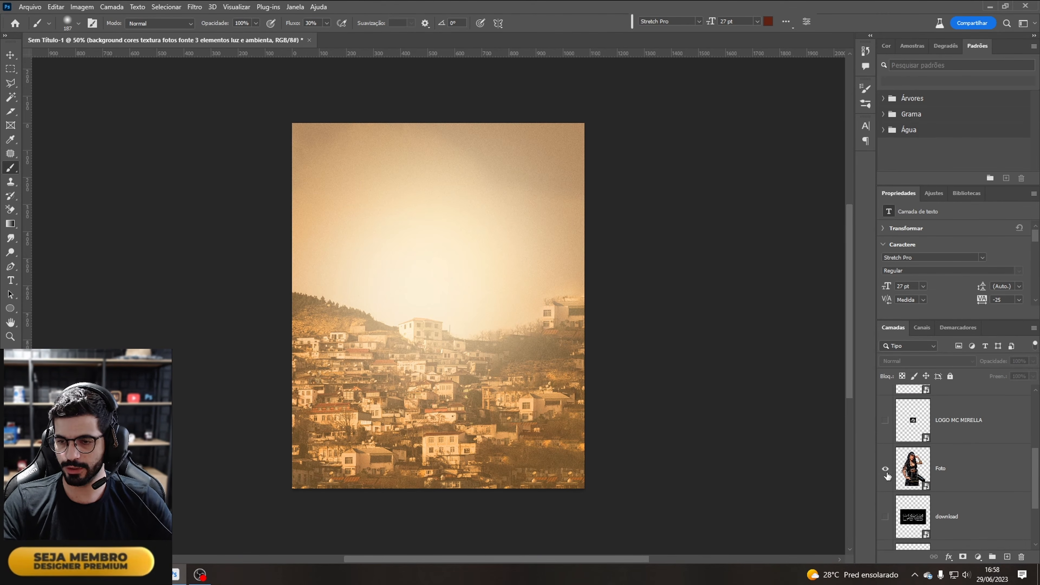
{"action": "left_click", "coordinate": [962, 475]}
{"action": "left_click_drag", "start_coordinate": [967, 456], "coordinate": [975, 429]}
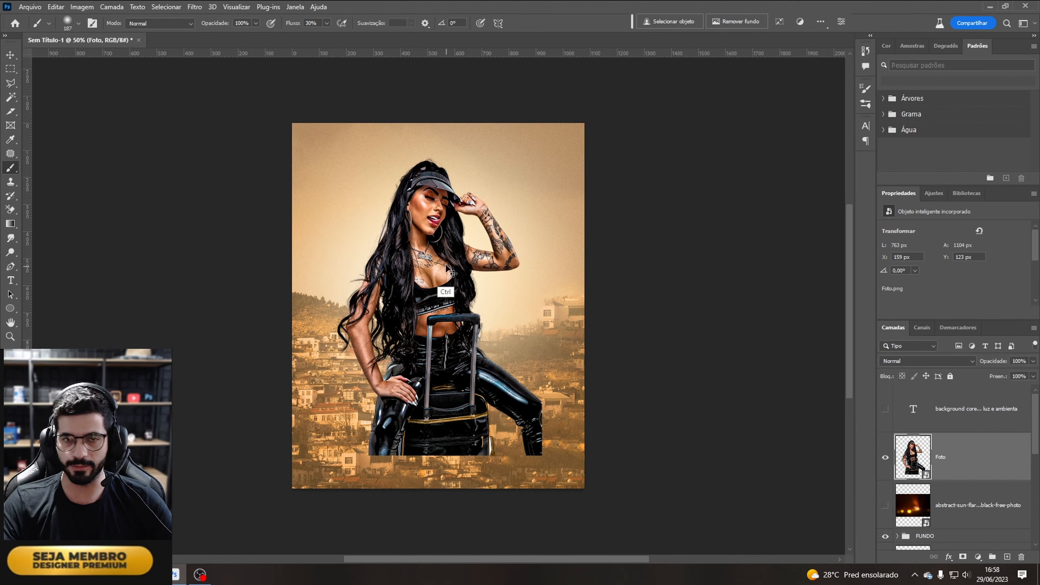
{"action": "left_click_drag", "start_coordinate": [441, 255], "coordinate": [482, 354]}
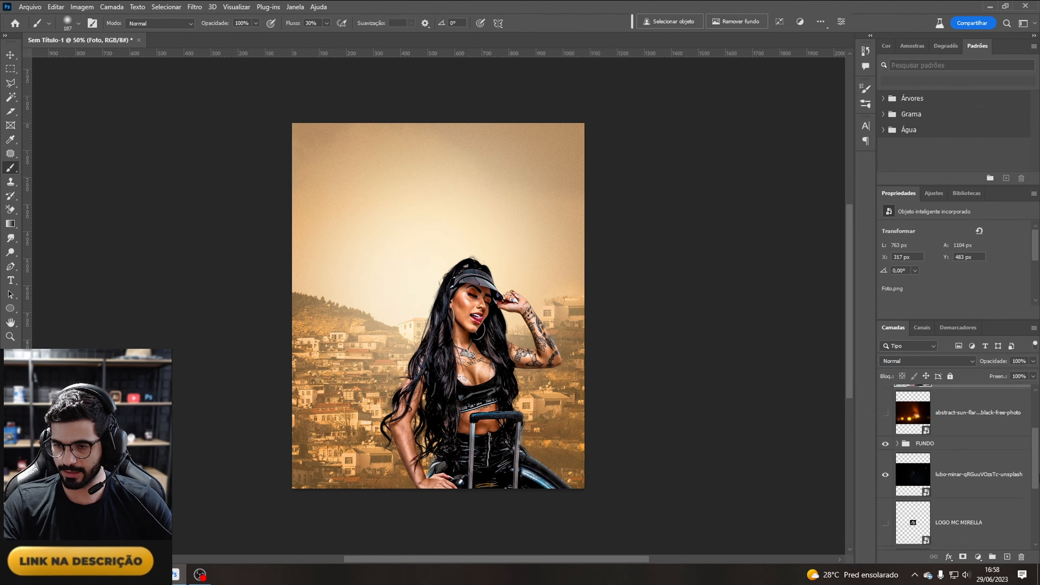
Step: Bring in the BARBARA LABRES copiar model, position her on the left, and place her layer below Foto
{"action": "scroll", "coordinate": [995, 491], "scroll_direction": "down", "scroll_amount": 5}
{"action": "left_click_drag", "start_coordinate": [994, 491], "coordinate": [963, 433]}
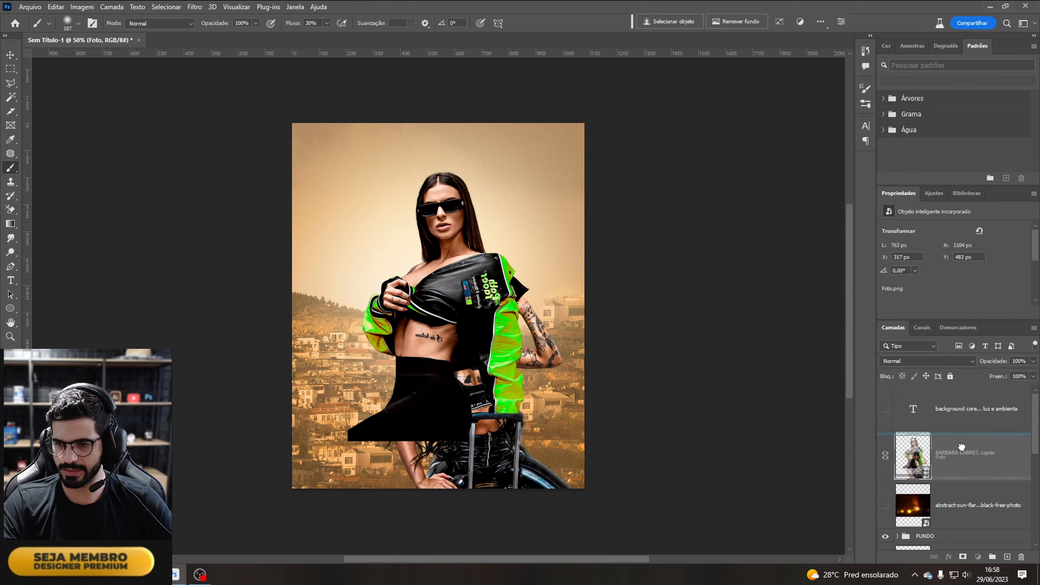
{"action": "left_click_drag", "start_coordinate": [453, 238], "coordinate": [398, 314]}
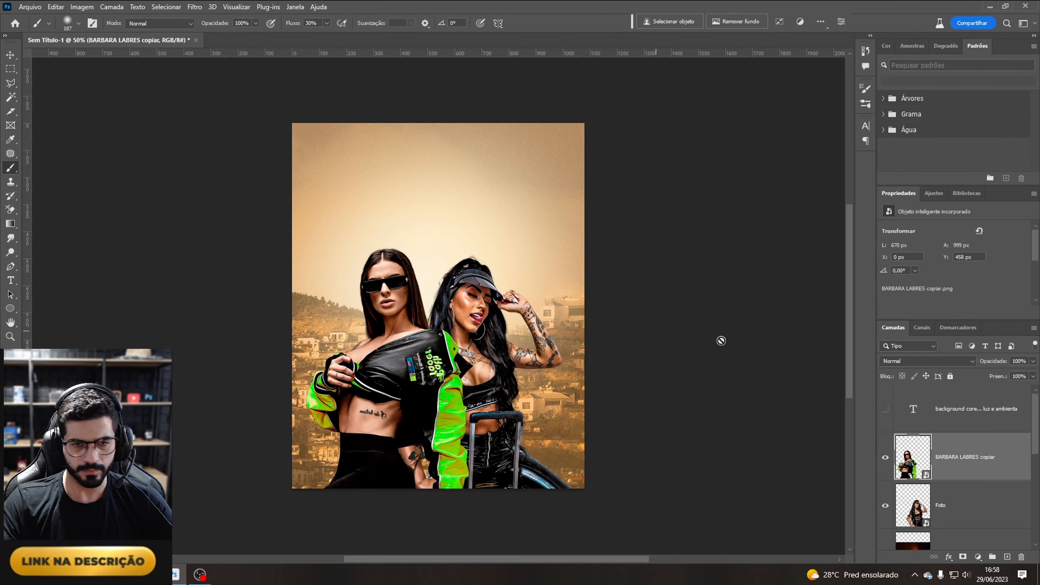
{"action": "left_click_drag", "start_coordinate": [978, 468], "coordinate": [977, 531]}
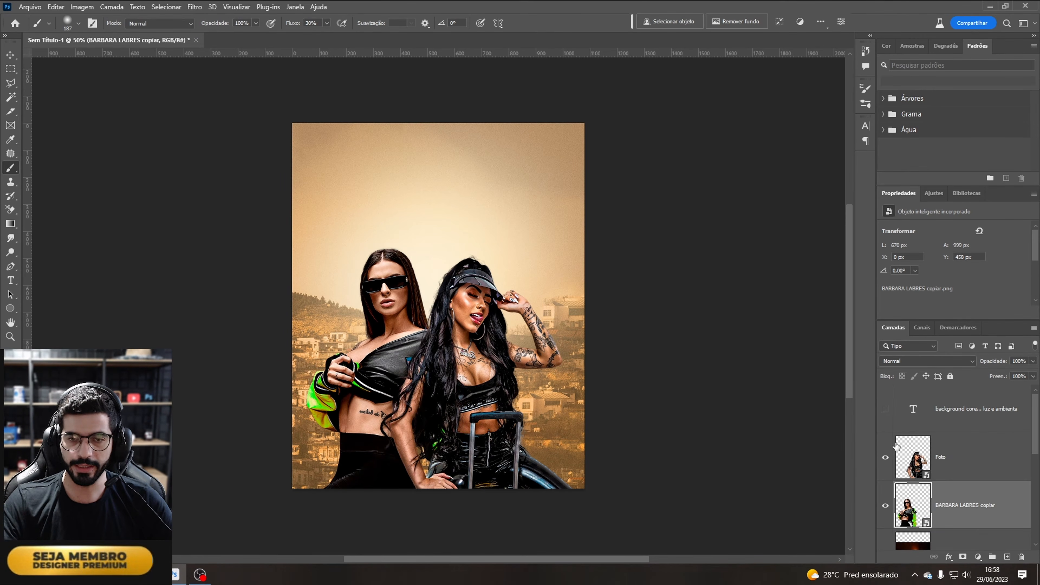
Step: Reposition the Foto model and scale her down to sit beside the other model
{"action": "left_click", "coordinate": [962, 470]}
{"action": "left_click_drag", "start_coordinate": [454, 368], "coordinate": [478, 356]}
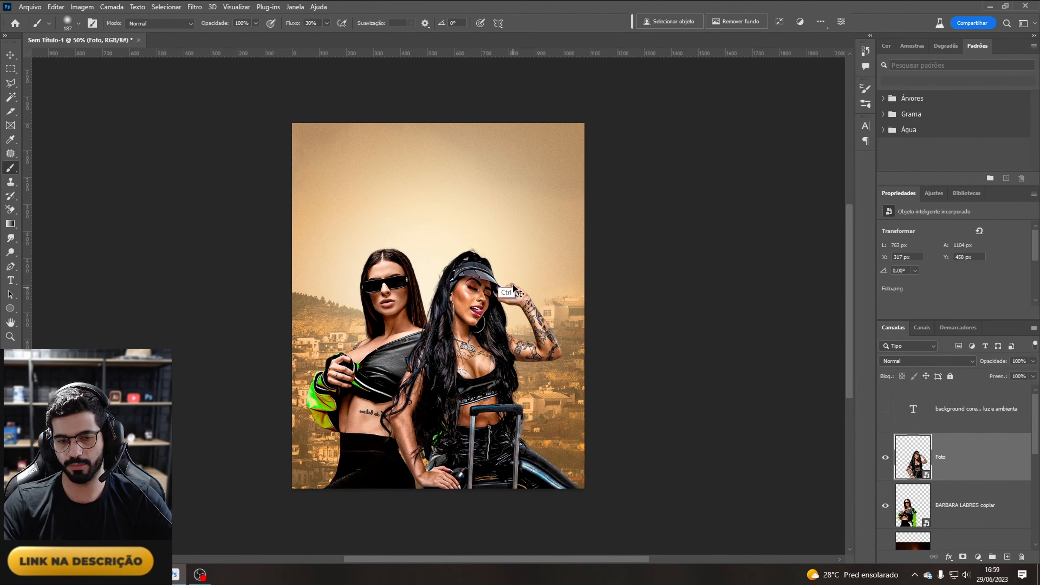
{"action": "key", "text": "ctrl+t"}
{"action": "left_click_drag", "start_coordinate": [480, 244], "coordinate": [484, 235]}
{"action": "mouse_move", "coordinate": [491, 253]}
{"action": "left_mouse_down"}
{"action": "mouse_move", "coordinate": [492, 269]}
{"action": "mouse_move", "coordinate": [507, 266]}
{"action": "mouse_move", "coordinate": [507, 387]}
{"action": "mouse_move", "coordinate": [474, 295]}
{"action": "left_mouse_up"}
{"action": "key", "text": "Return"}
{"action": "key", "text": "ctrl+t"}
{"action": "key", "text": "Return"}
{"action": "key", "text": "b"}
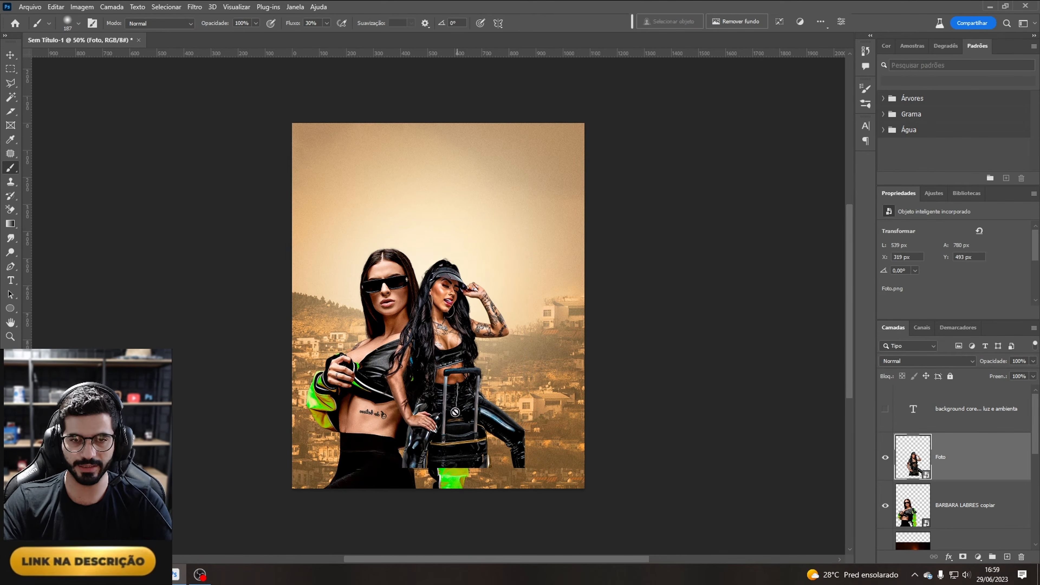
Step: Undo the last resize of the Foto model and nudge her slightly sideways
{"action": "key", "text": "ctrl+z"}
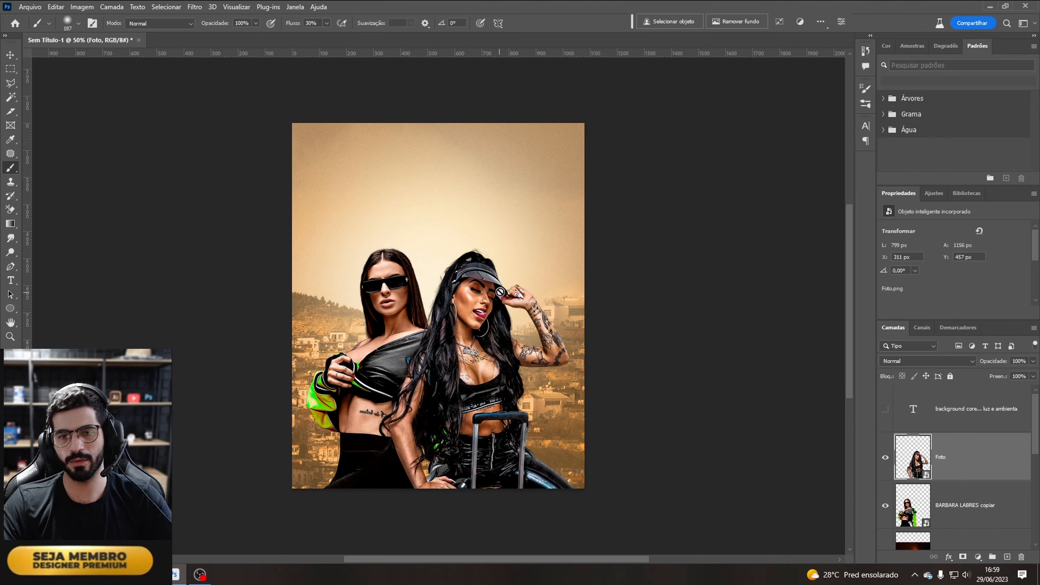
{"action": "left_click_drag", "start_coordinate": [455, 332], "coordinate": [470, 332]}
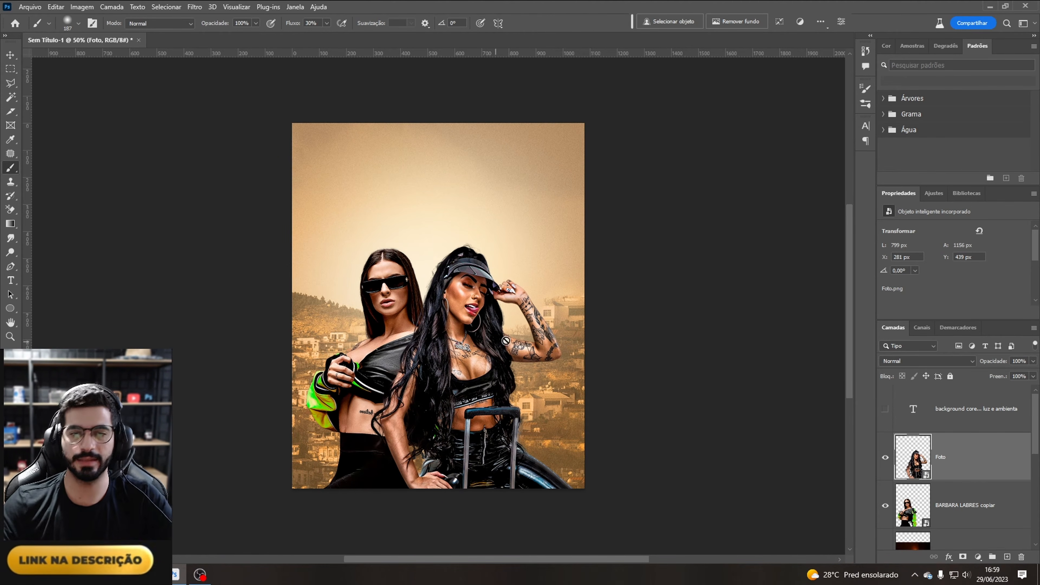
Step: Select the BARBARA LABRES copiar layer and slightly resize her with Free Transform
{"action": "key", "text": "alt+bracketleft"}
{"action": "key", "text": "ctrl+t"}
{"action": "left_click_drag", "start_coordinate": [389, 241], "coordinate": [395, 250]}
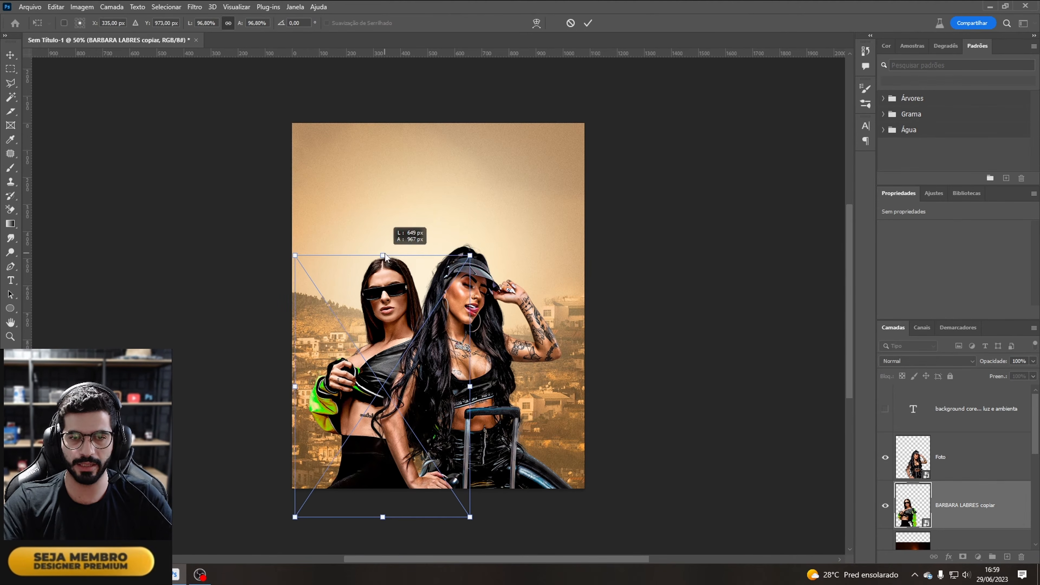
{"action": "key", "text": "Return"}
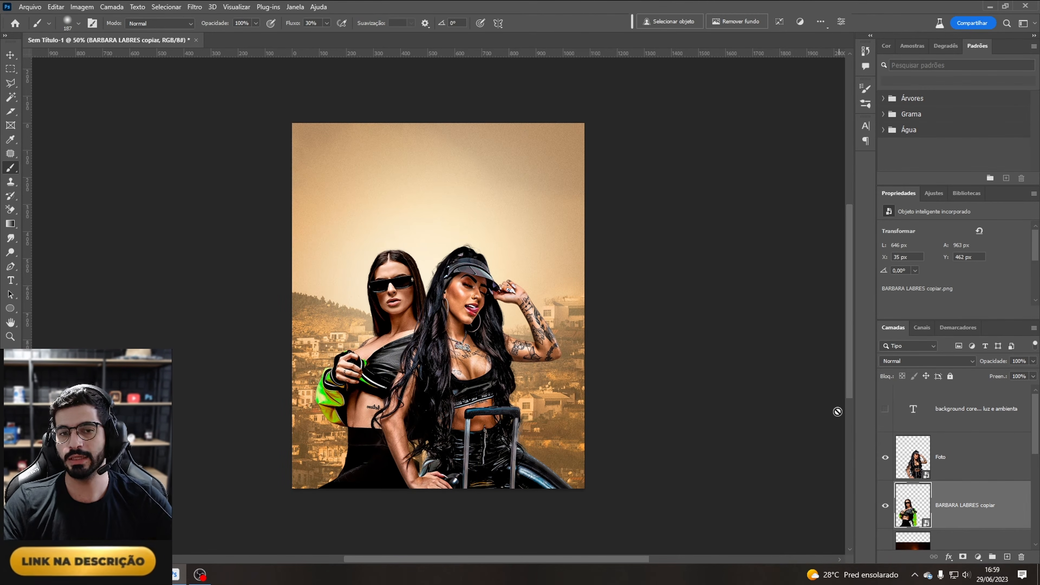
Step: Select the Foto layer and enlarge her to about 108.6% with Free Transform
{"action": "left_click", "coordinate": [969, 468]}
{"action": "key", "text": "ctrl+t"}
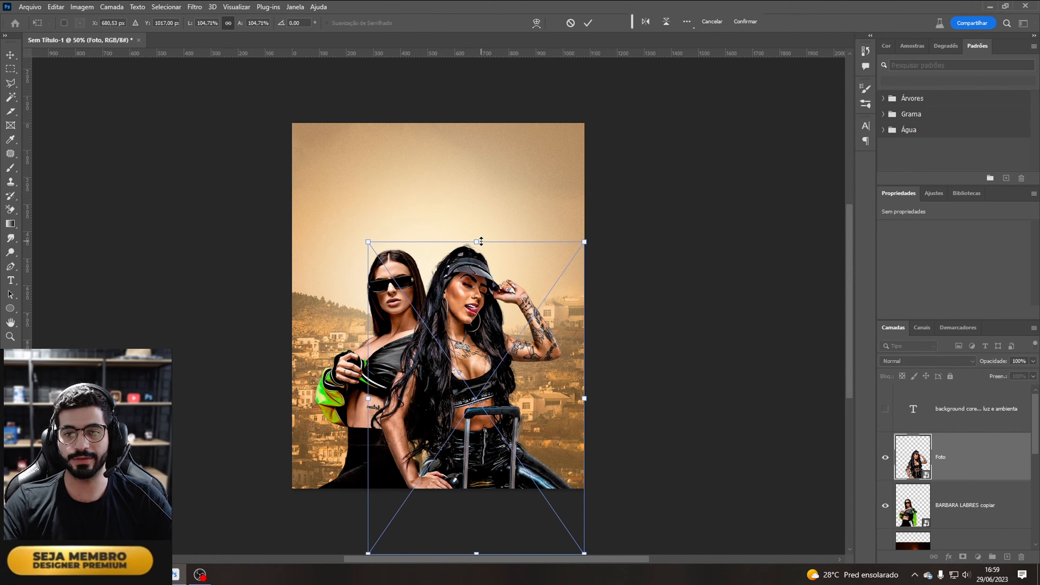
{"action": "left_click_drag", "start_coordinate": [479, 242], "coordinate": [486, 231]}
{"action": "left_click_drag", "start_coordinate": [502, 276], "coordinate": [503, 286]}
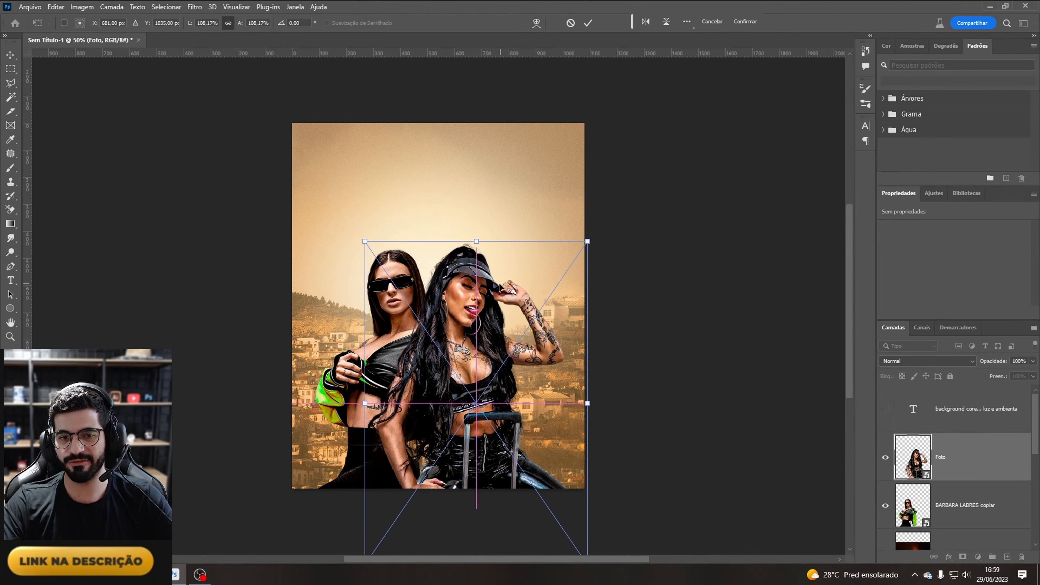
{"action": "left_click_drag", "start_coordinate": [477, 237], "coordinate": [477, 241]}
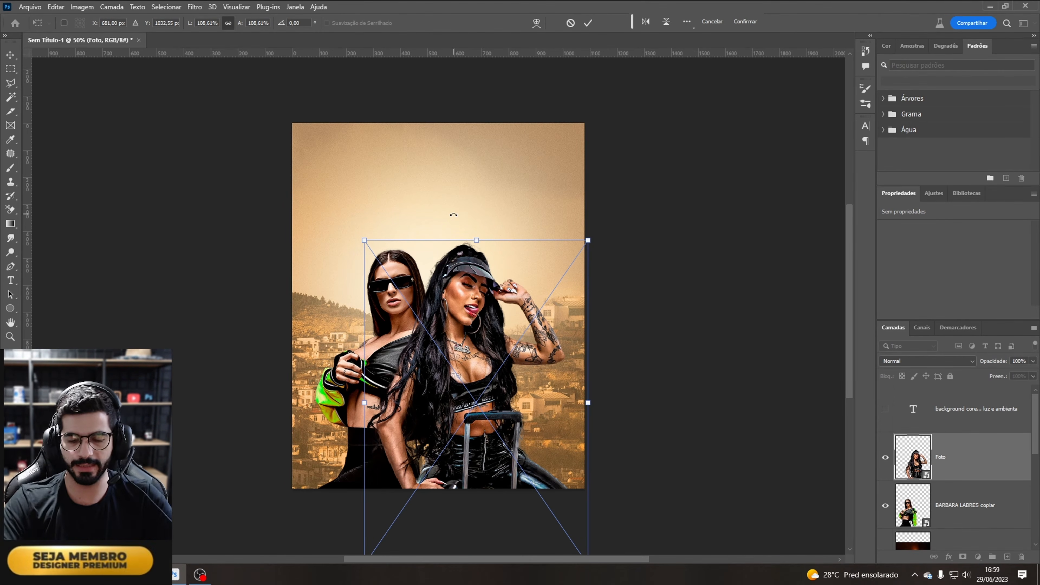
{"action": "key", "text": "Return"}
Step: Select both model layers and move the two models down together
{"action": "left_click", "coordinate": [958, 505], "text": "shift"}
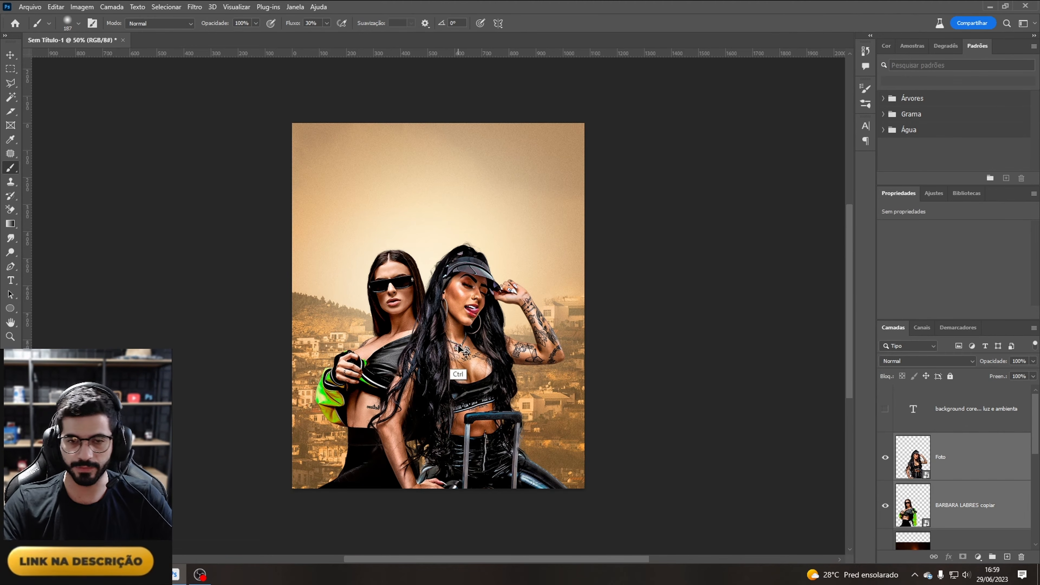
{"action": "left_click_drag", "start_coordinate": [459, 348], "coordinate": [462, 371]}
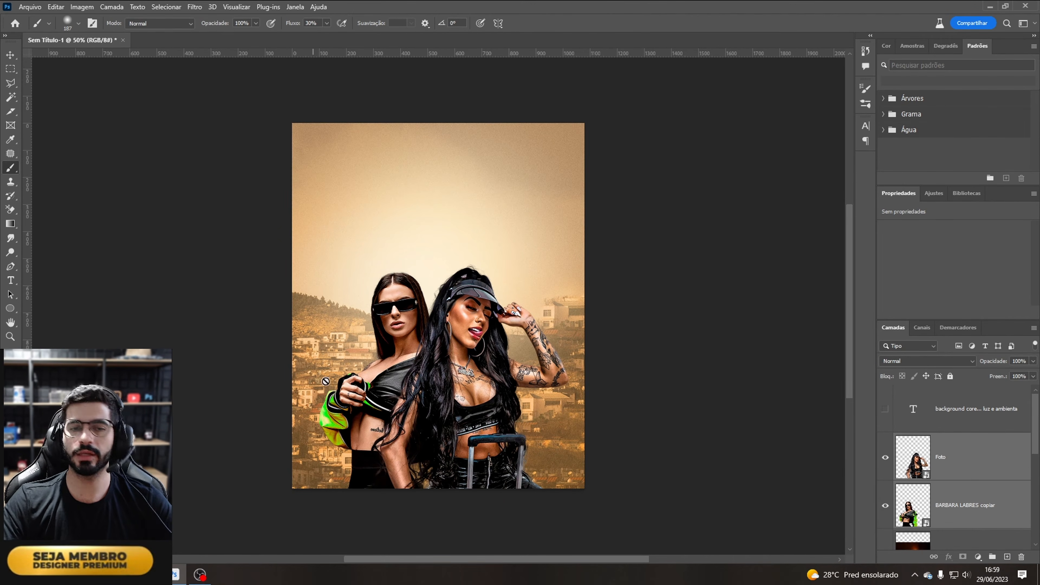
Step: Add a Color Overlay to the Foto layer using light beige ebd6ac sampled from the background, Matiz mode, 45% opacity
{"action": "left_click", "coordinate": [976, 514]}
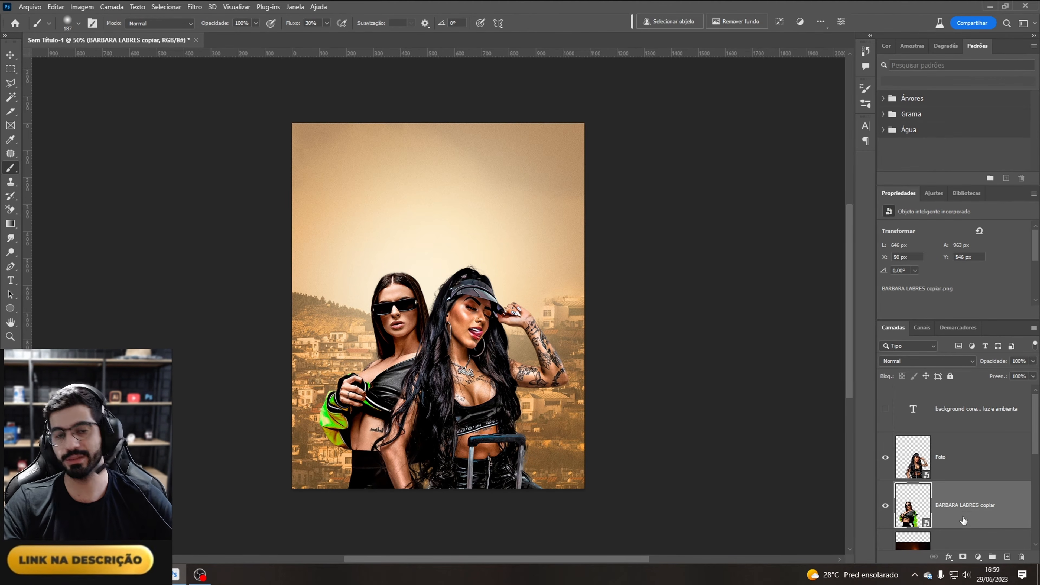
{"action": "left_click", "coordinate": [967, 465]}
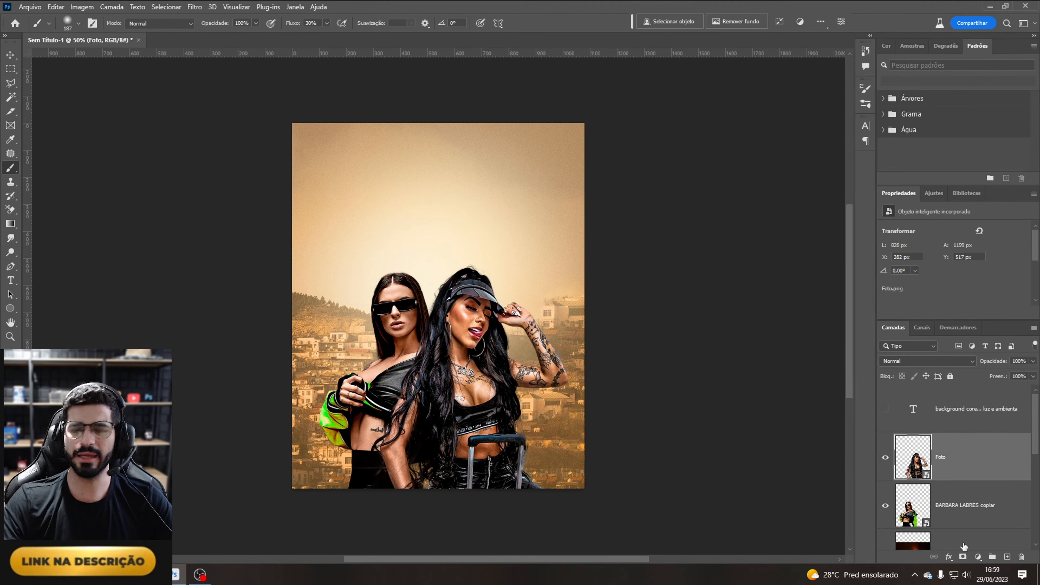
{"action": "left_click", "coordinate": [949, 558]}
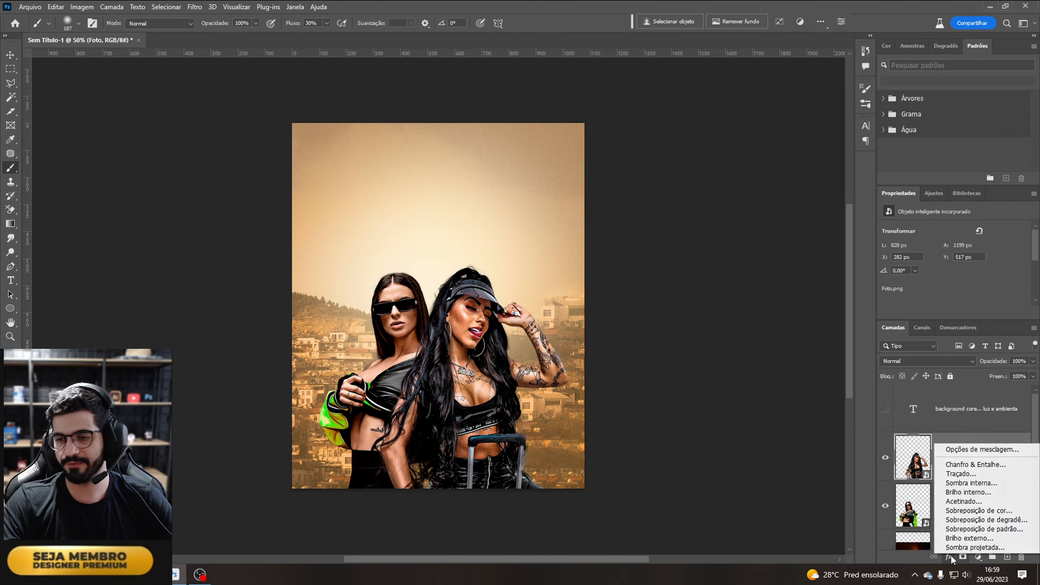
{"action": "left_click", "coordinate": [1001, 513]}
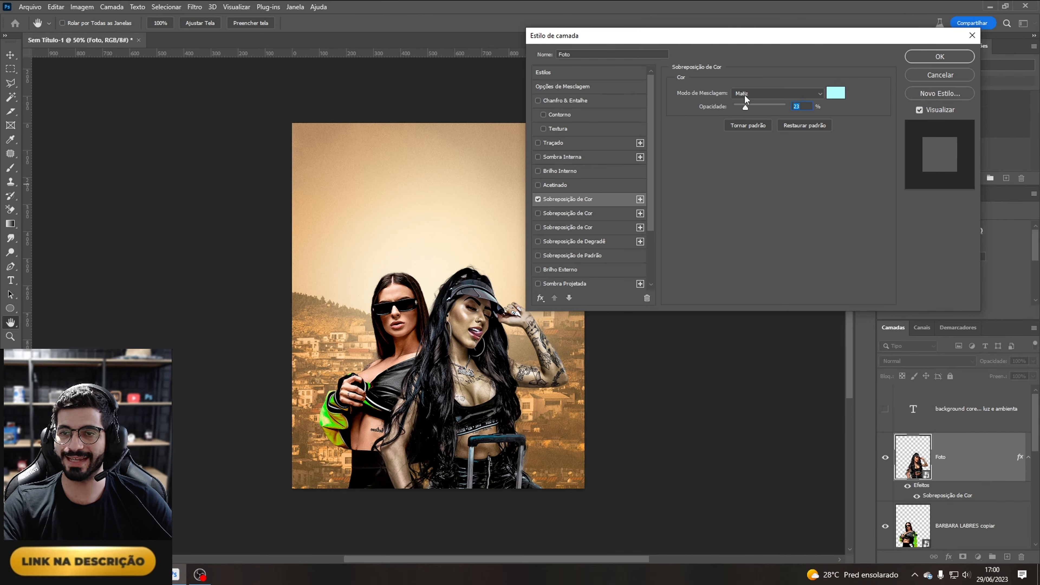
{"action": "left_click", "coordinate": [838, 97]}
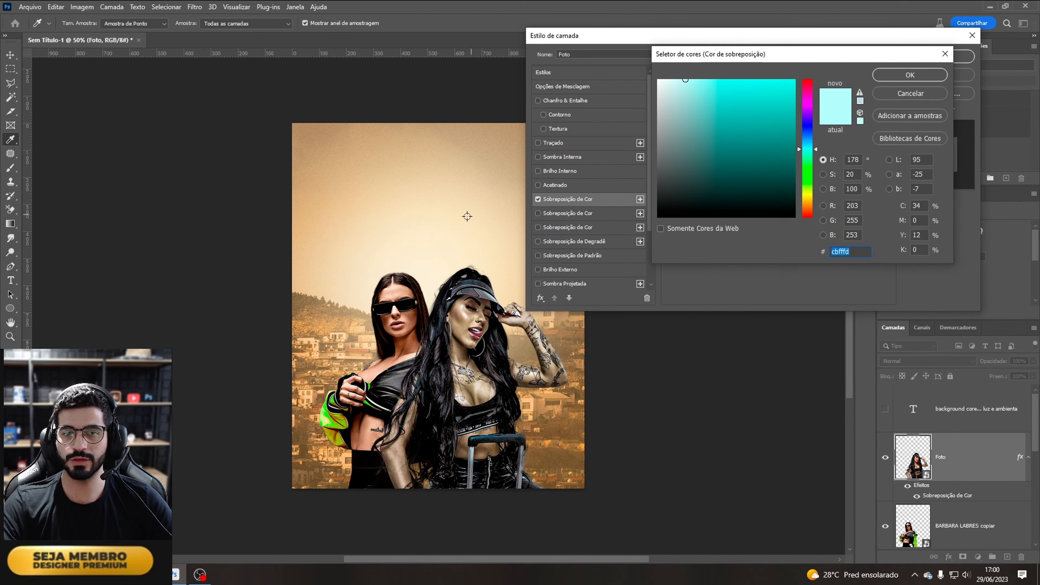
{"action": "left_click", "coordinate": [340, 263]}
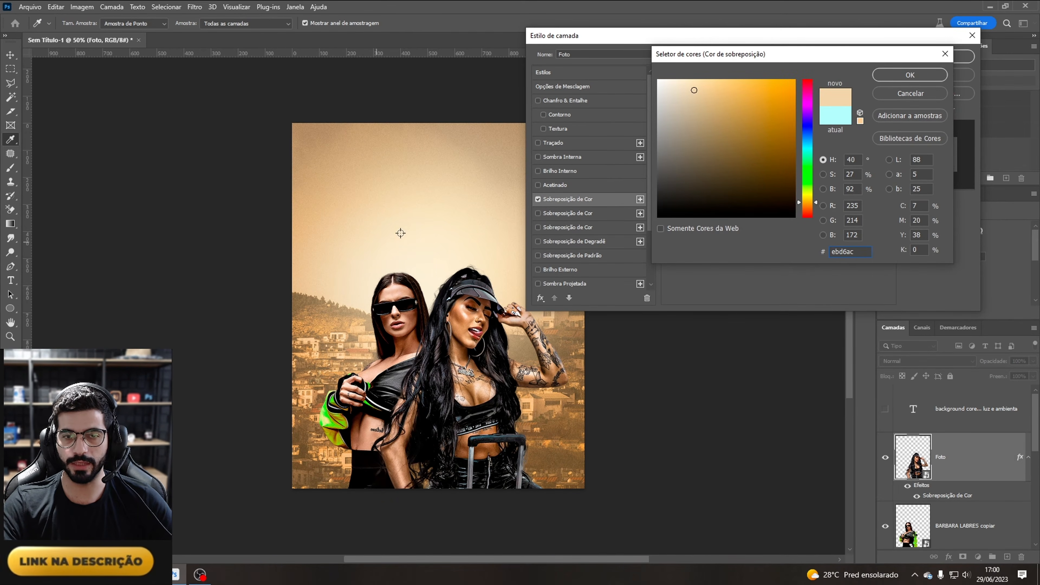
{"action": "left_click", "coordinate": [909, 75]}
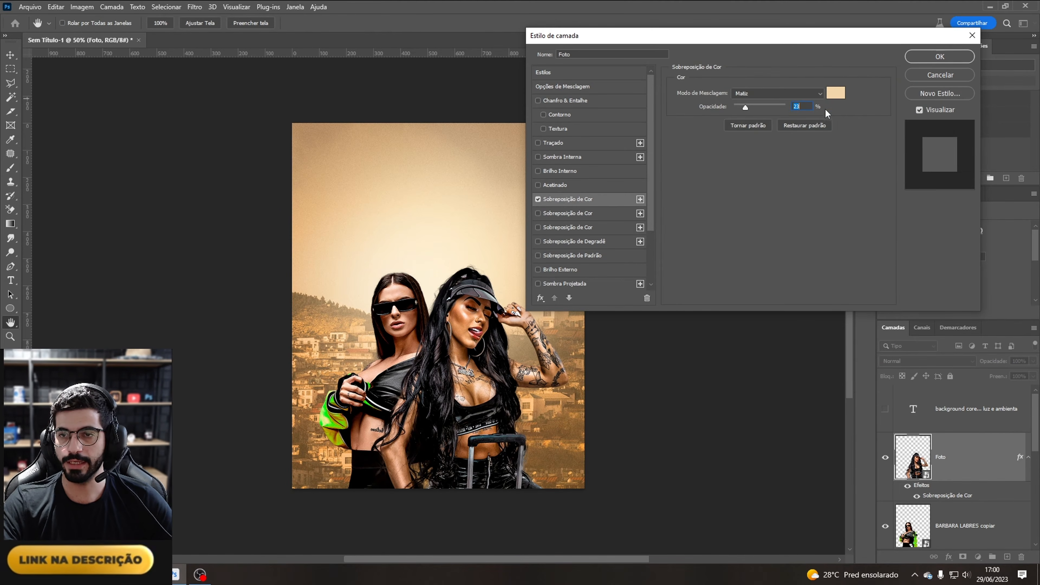
{"action": "left_click", "coordinate": [759, 106]}
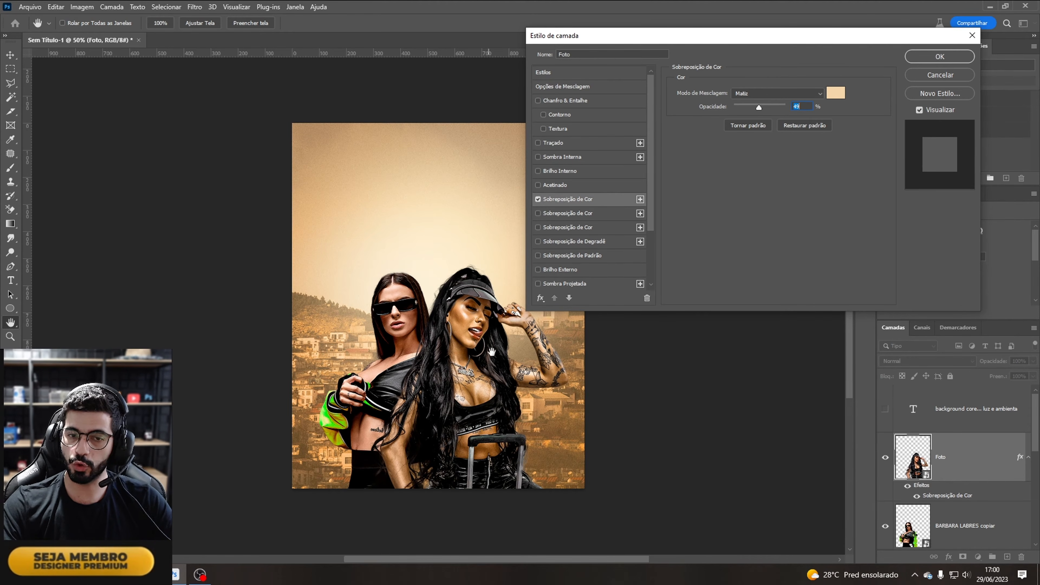
Step: Add a second Color Overlay to Foto in Luz Indireta mode at 42% opacity and confirm the layer style
{"action": "left_click", "coordinate": [640, 200]}
{"action": "left_click", "coordinate": [551, 215]}
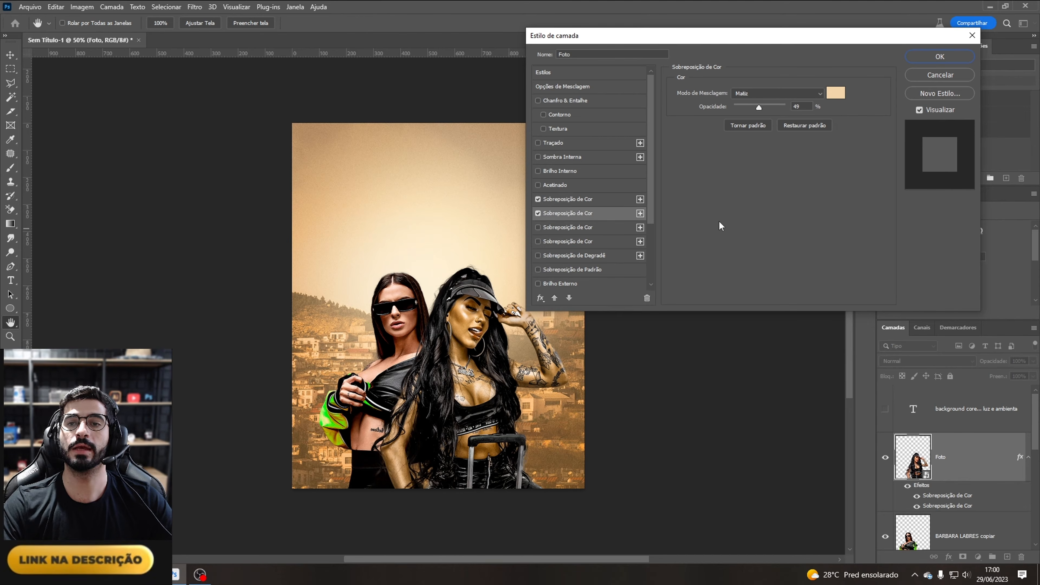
{"action": "left_click", "coordinate": [776, 93]}
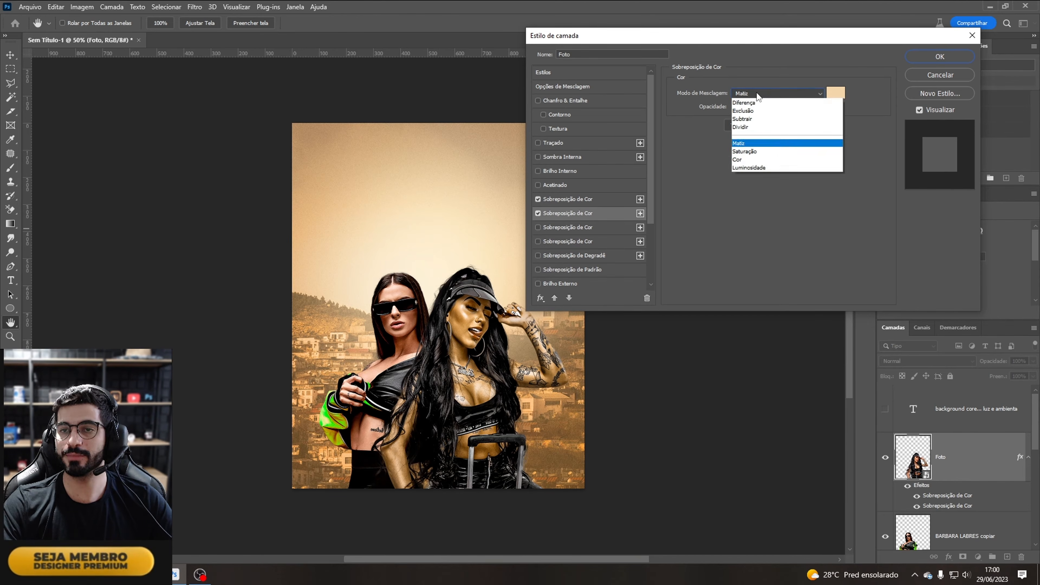
{"action": "left_click", "coordinate": [769, 233]}
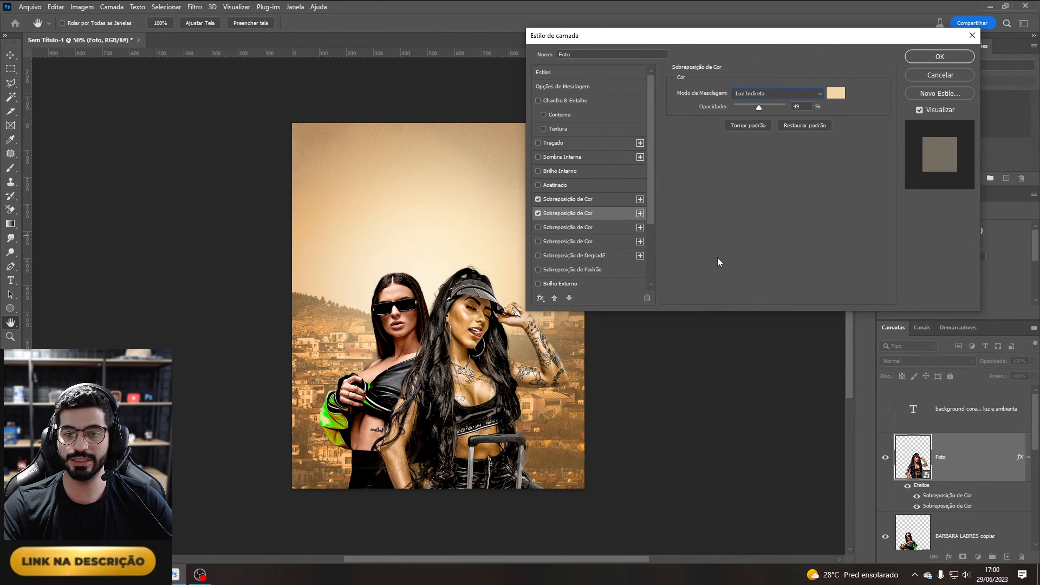
{"action": "mouse_move", "coordinate": [758, 108]}
{"action": "left_mouse_down"}
{"action": "mouse_move", "coordinate": [798, 106]}
{"action": "mouse_move", "coordinate": [765, 108]}
{"action": "left_mouse_up"}
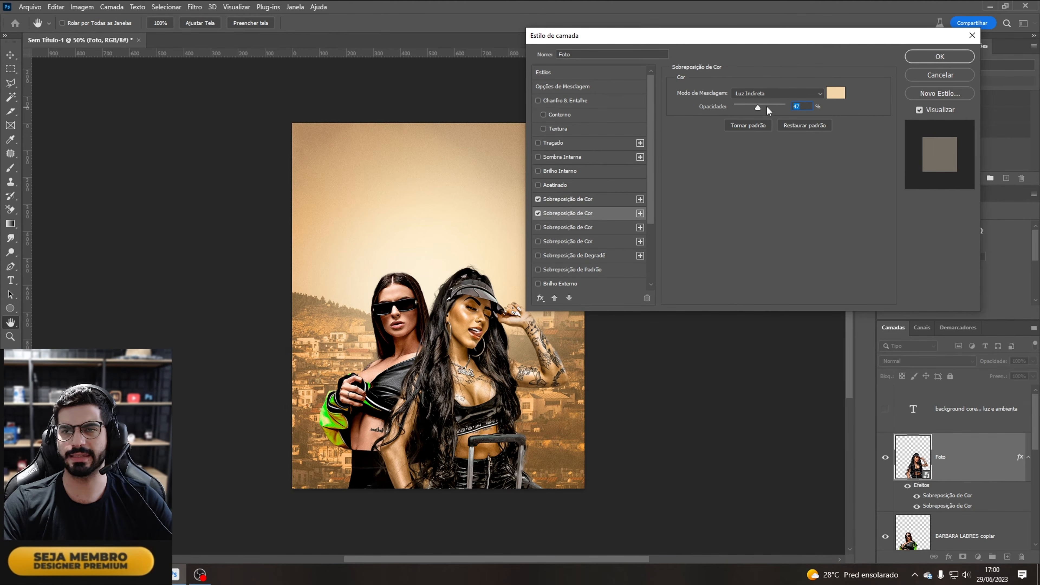
{"action": "left_click_drag", "start_coordinate": [766, 106], "coordinate": [800, 111]}
{"action": "left_click", "coordinate": [755, 106]}
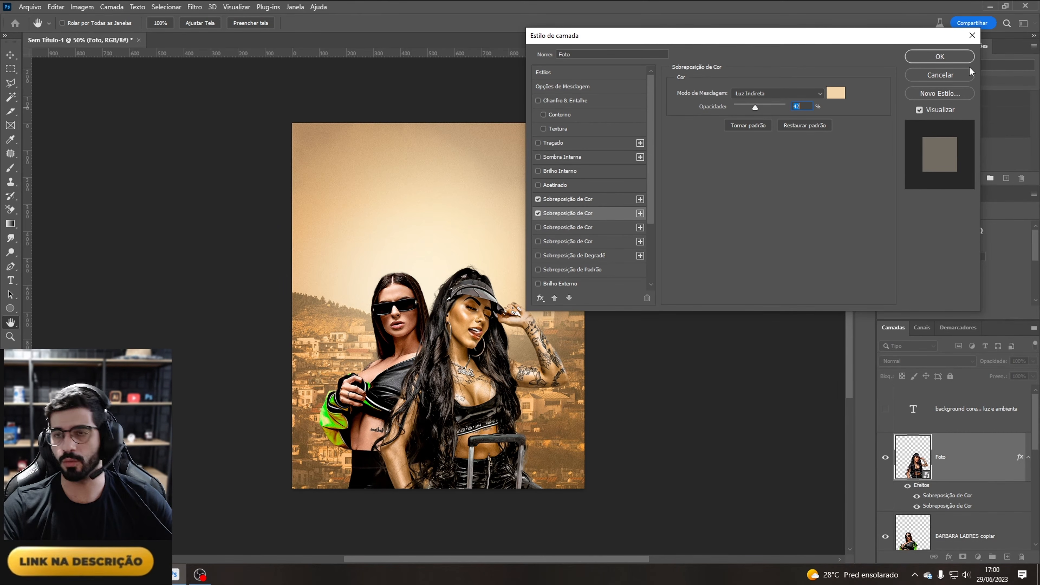
{"action": "left_click", "coordinate": [940, 57]}
Step: Copy the Foto layer style and paste it onto the BARBARA LABRES copiar layer
{"action": "key", "text": "b"}
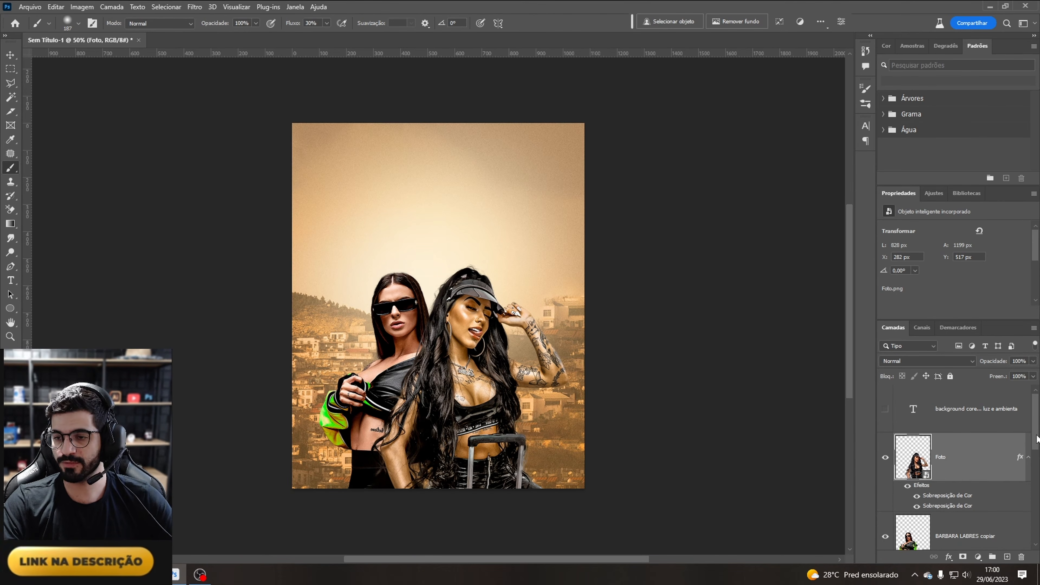
{"action": "scroll", "coordinate": [1016, 451], "scroll_direction": "down", "scroll_amount": 2}
{"action": "left_click", "coordinate": [951, 492]}
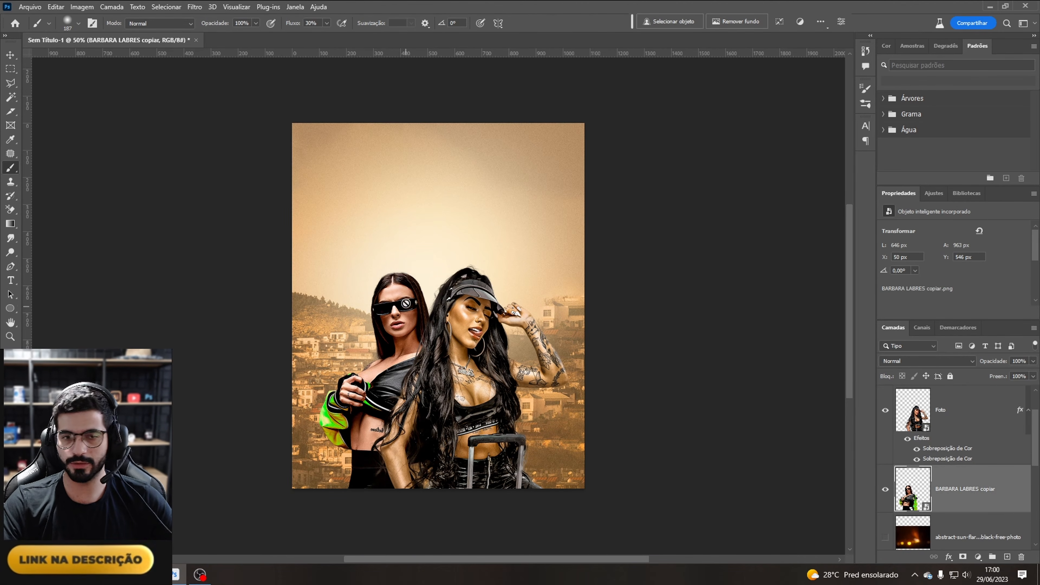
{"action": "left_click", "coordinate": [438, 303]}
{"action": "left_click", "coordinate": [488, 223]}
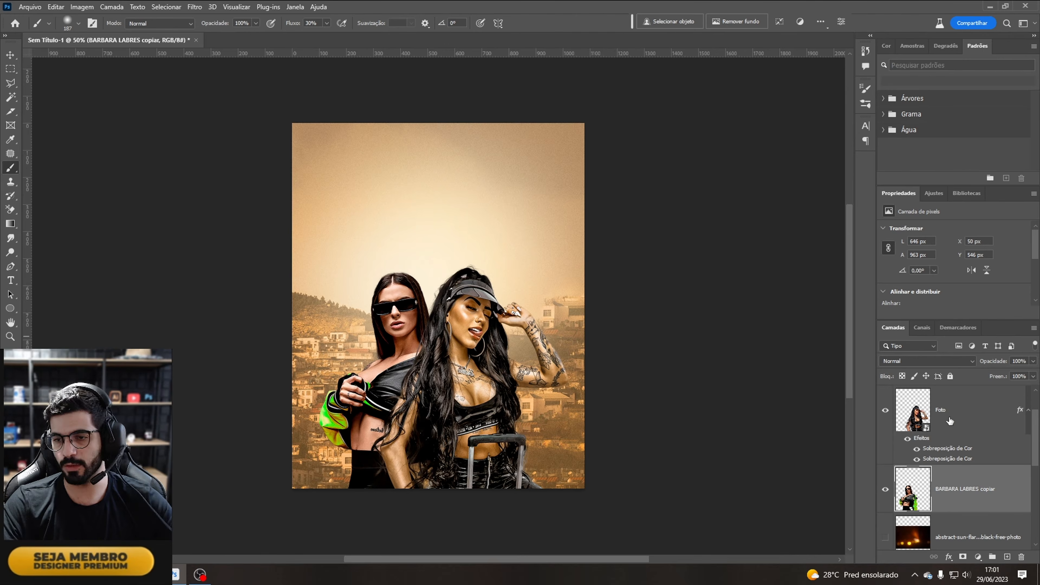
{"action": "right_click", "coordinate": [950, 421]}
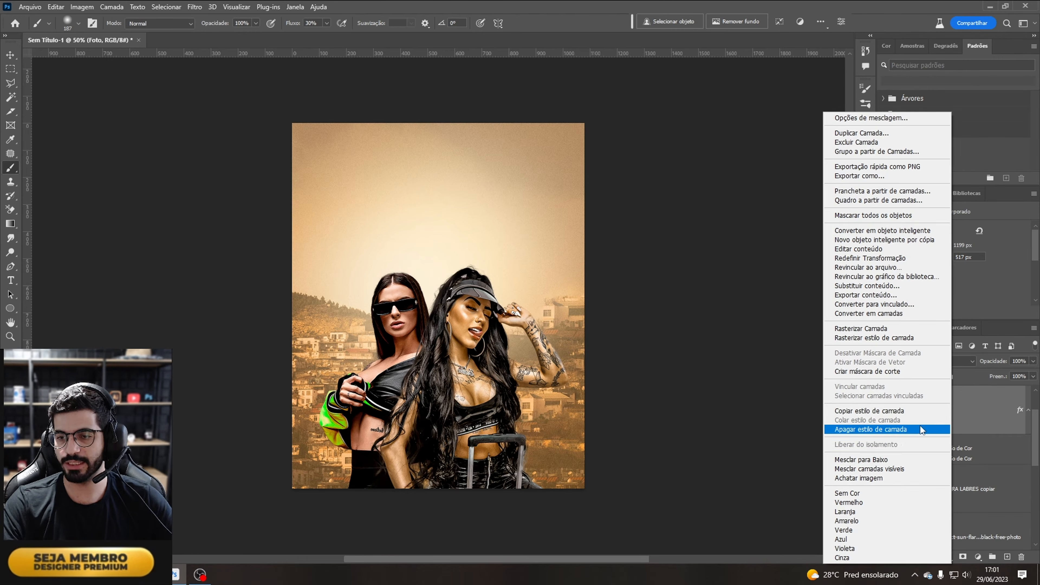
{"action": "left_click", "coordinate": [889, 411]}
{"action": "right_click", "coordinate": [975, 497]}
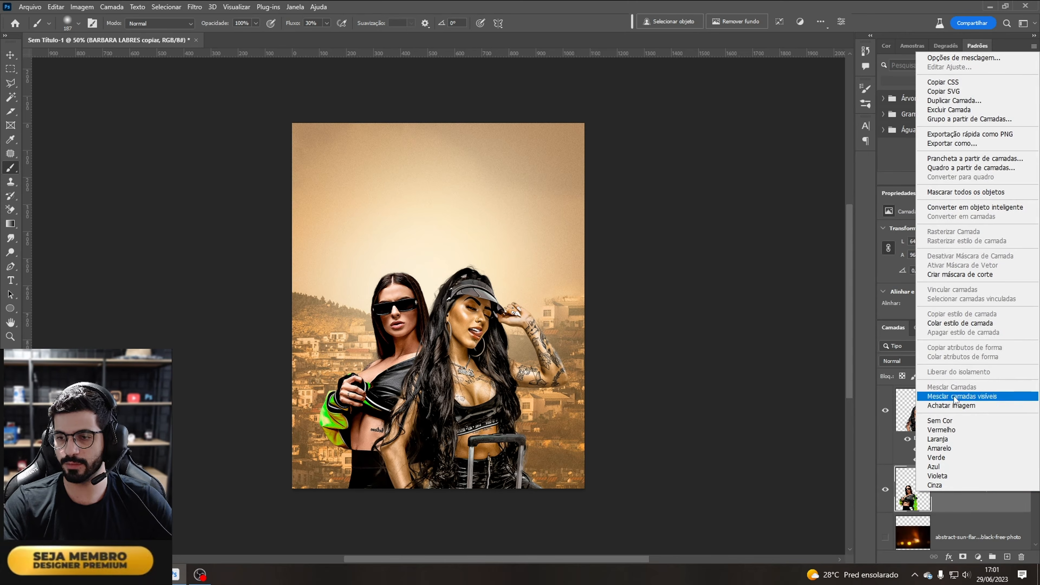
{"action": "left_click", "coordinate": [975, 328]}
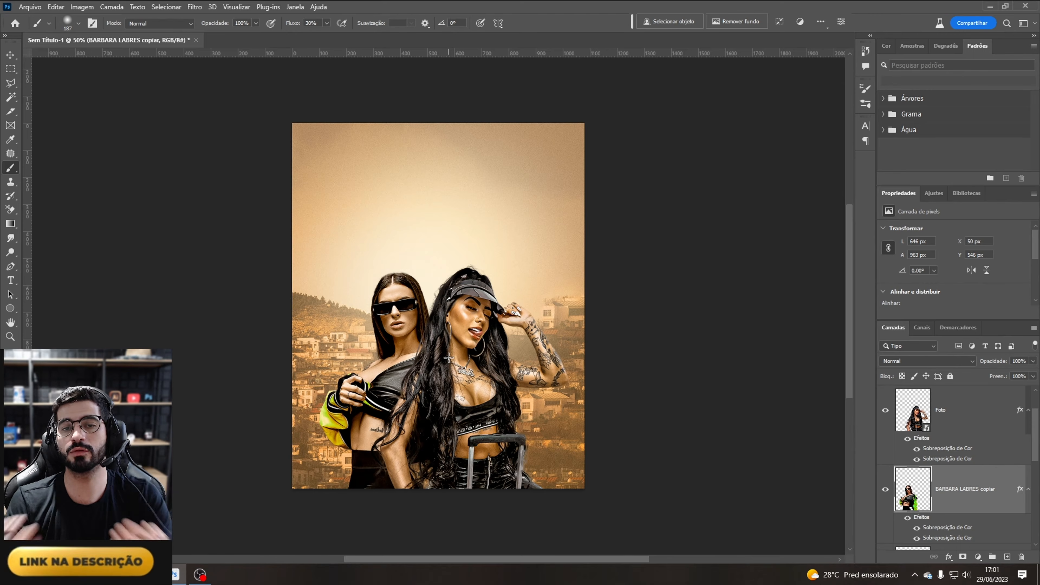
Step: Apply Hue/Saturation to the Foto layer with Lightness set to +12
{"action": "left_click", "coordinate": [914, 390]}
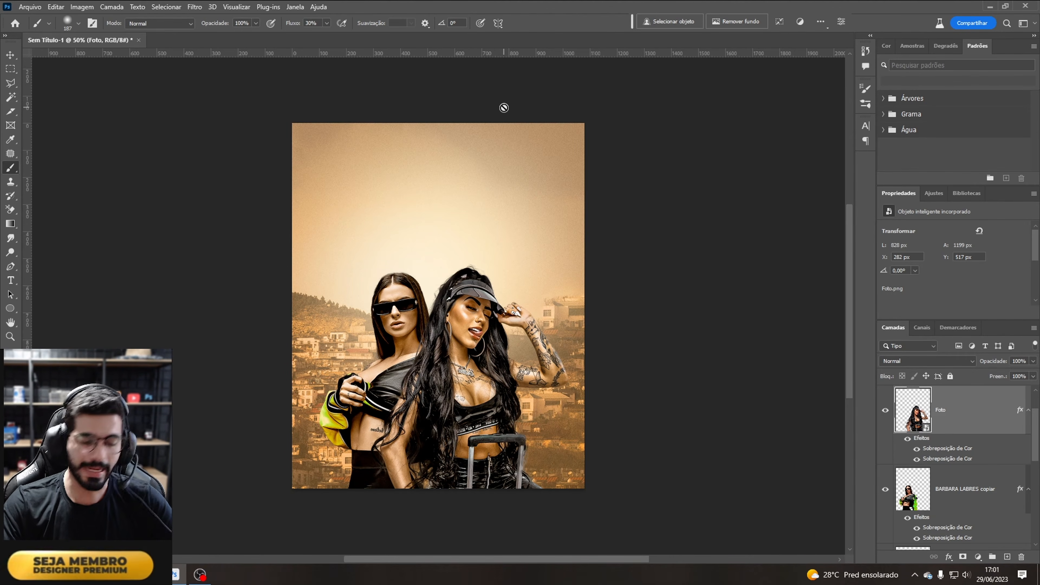
{"action": "key", "text": "ctrl+u"}
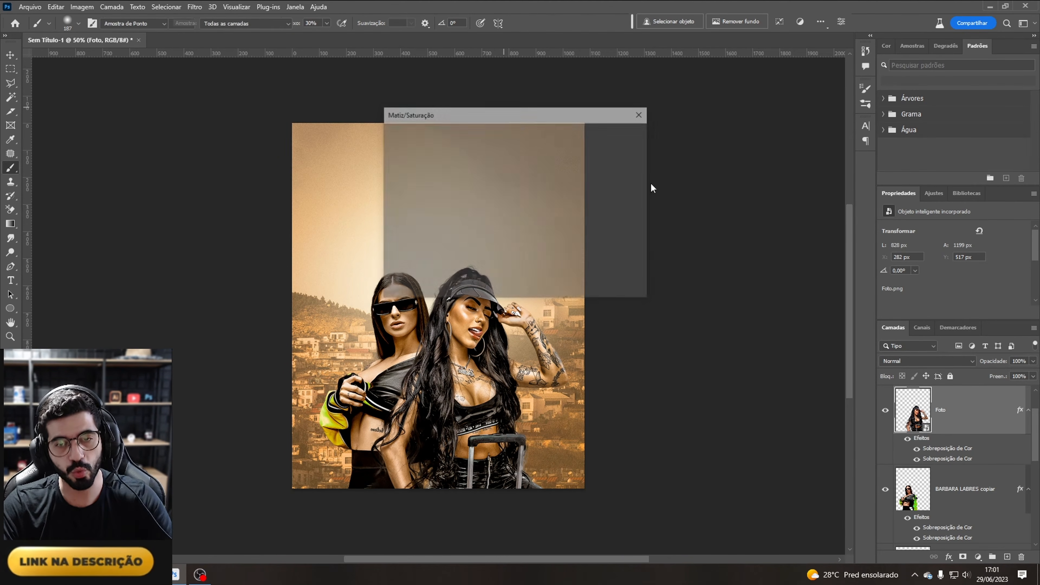
{"action": "left_click_drag", "start_coordinate": [561, 111], "coordinate": [678, 68]}
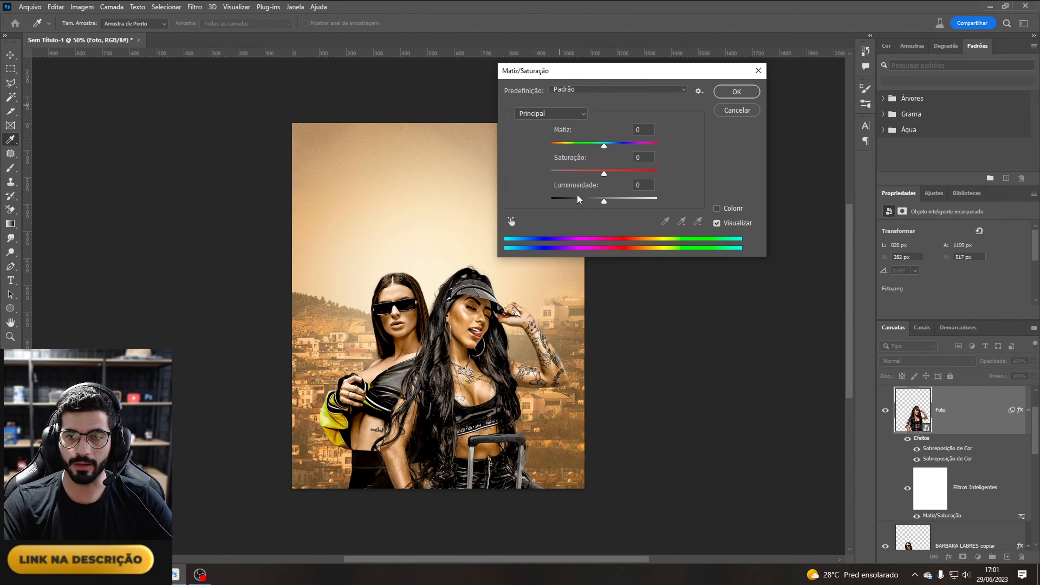
{"action": "mouse_move", "coordinate": [606, 202]}
{"action": "left_mouse_down"}
{"action": "mouse_move", "coordinate": [665, 205]}
{"action": "mouse_move", "coordinate": [614, 204]}
{"action": "left_mouse_up"}
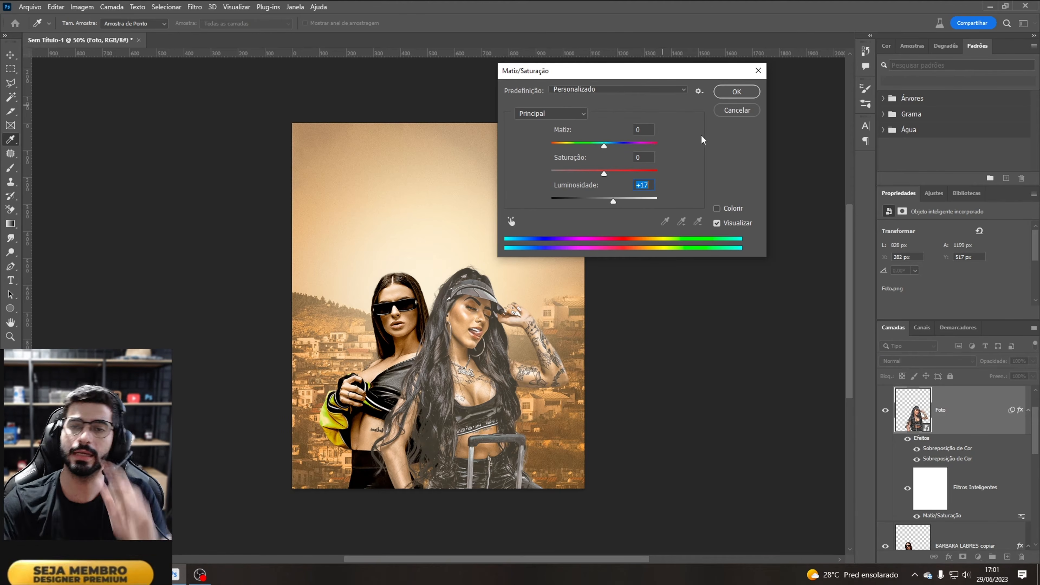
{"action": "left_click_drag", "start_coordinate": [613, 204], "coordinate": [611, 205]}
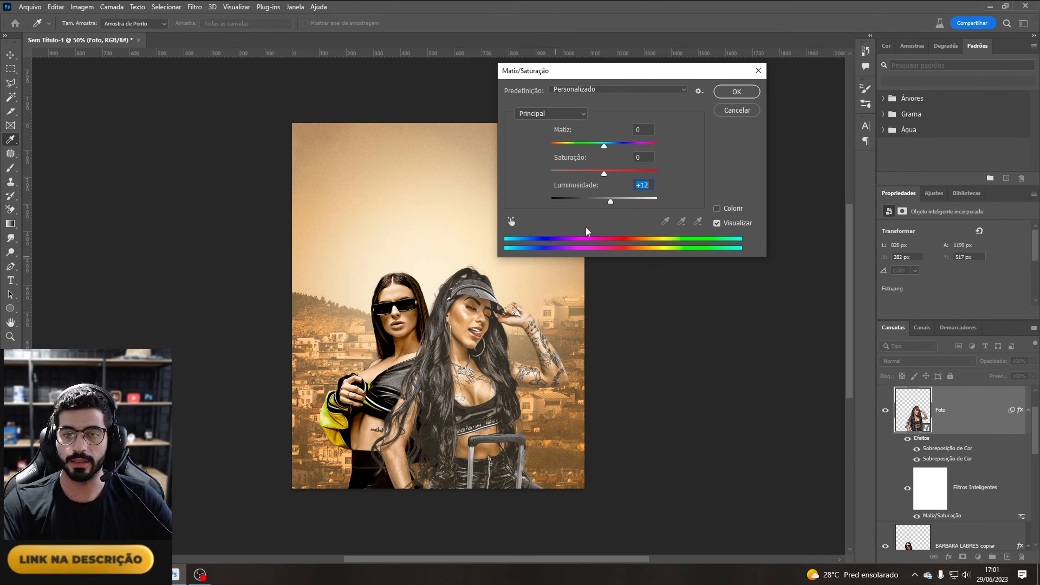
{"action": "left_click", "coordinate": [737, 91]}
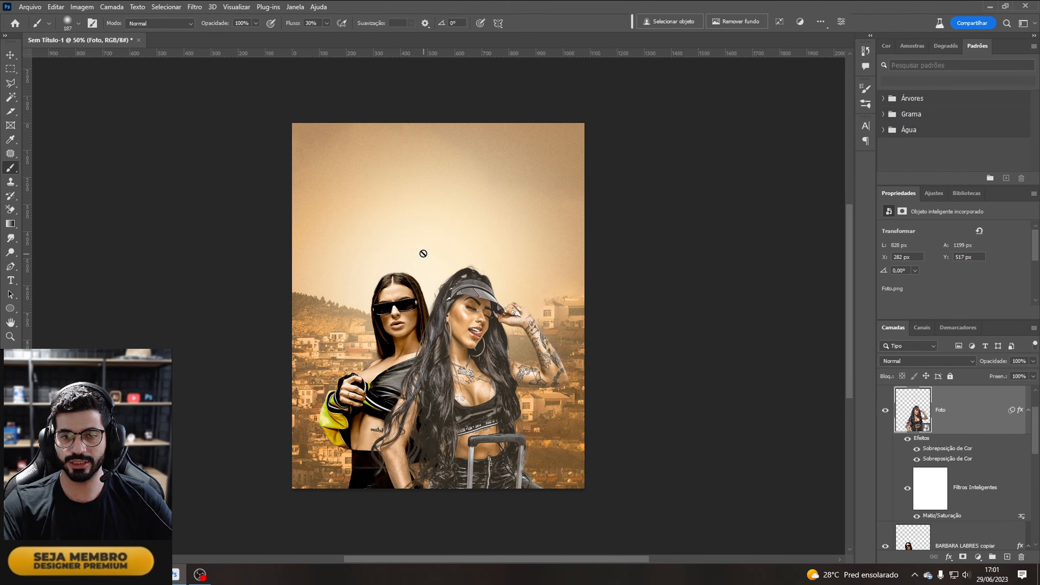
Step: Apply Hue/Saturation to the BARBARA LABRES copiar layer with Lightness set to +13
{"action": "left_click", "coordinate": [974, 544]}
{"action": "key", "text": "ctrl+u"}
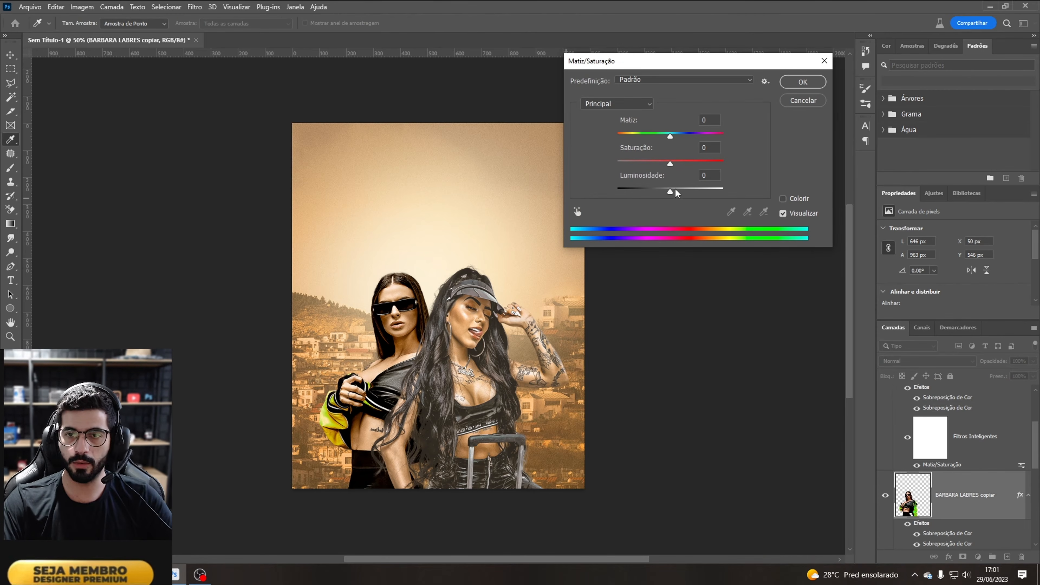
{"action": "mouse_move", "coordinate": [677, 194]}
{"action": "left_mouse_down"}
{"action": "mouse_move", "coordinate": [690, 196]}
{"action": "mouse_move", "coordinate": [680, 194]}
{"action": "left_mouse_up"}
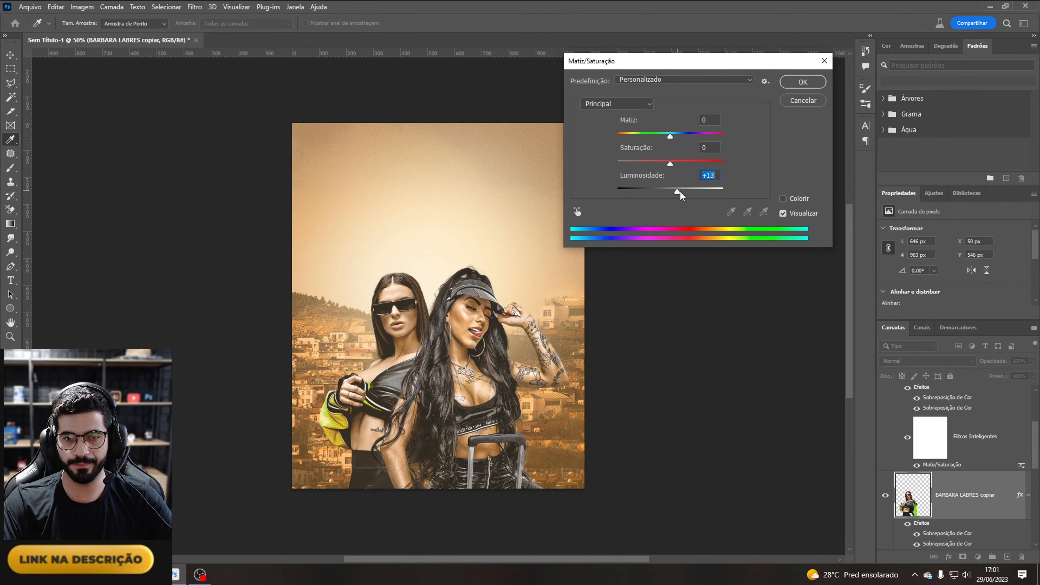
{"action": "left_click", "coordinate": [802, 82]}
Step: Group the Foto and BARBARA LABRES copiar layers together into one group
{"action": "key", "text": "b"}
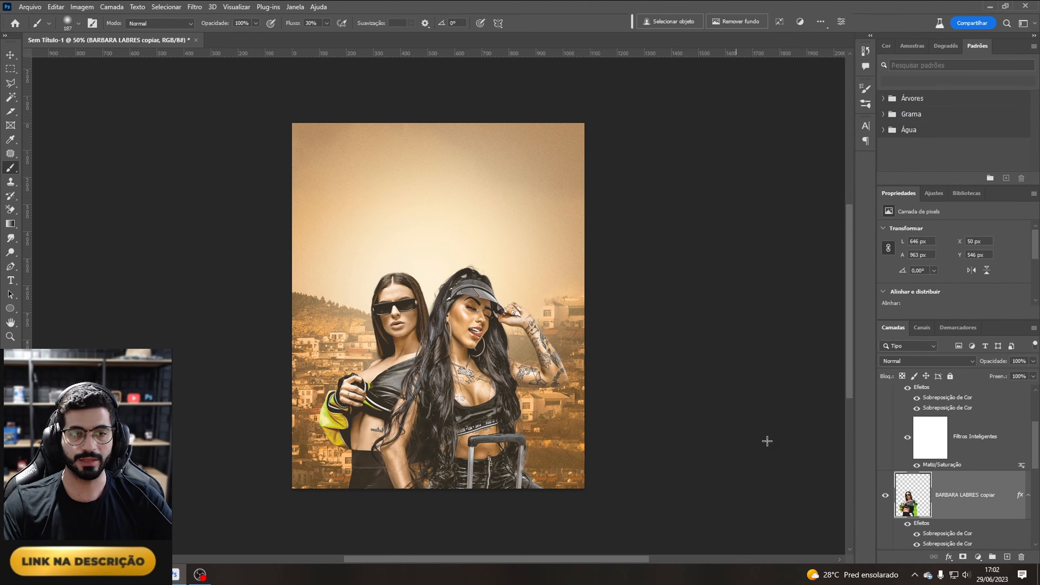
{"action": "left_click_drag", "start_coordinate": [1034, 446], "coordinate": [1032, 427]}
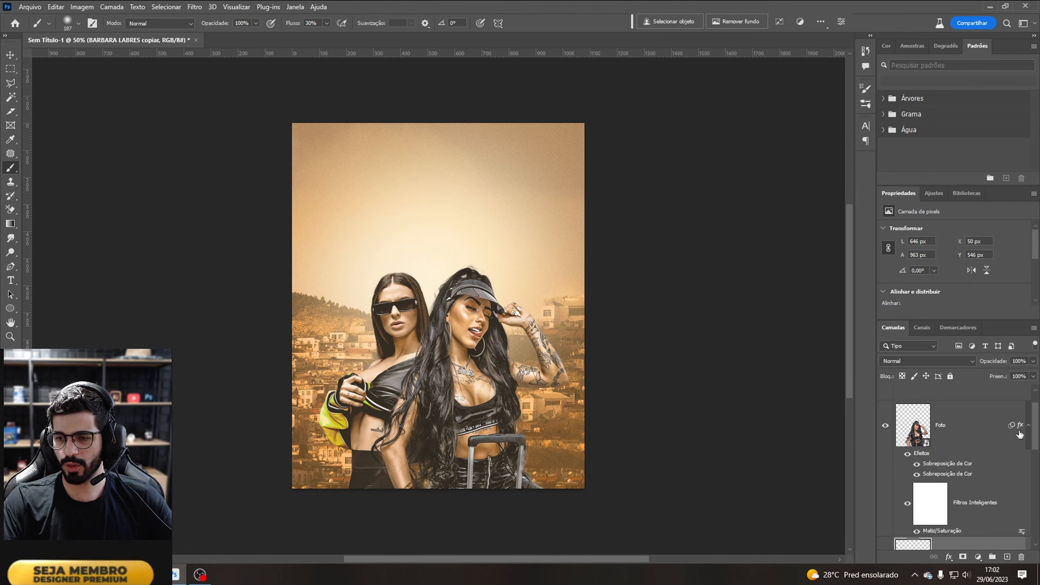
{"action": "left_click", "coordinate": [956, 432], "text": "ctrl"}
{"action": "key", "text": "ctrl+g"}
{"action": "left_click", "coordinate": [885, 408]}
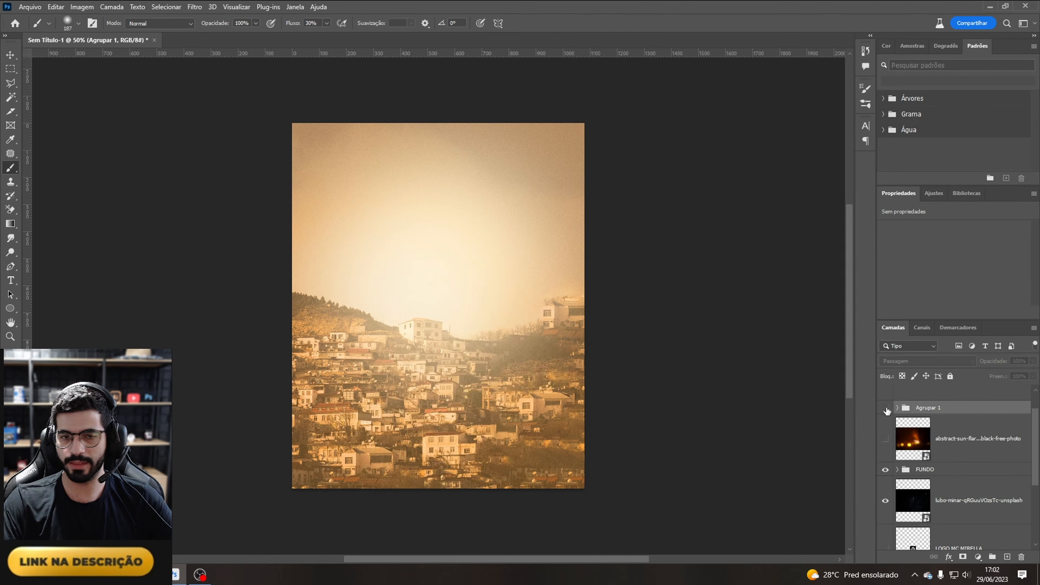
{"action": "left_click", "coordinate": [885, 409]}
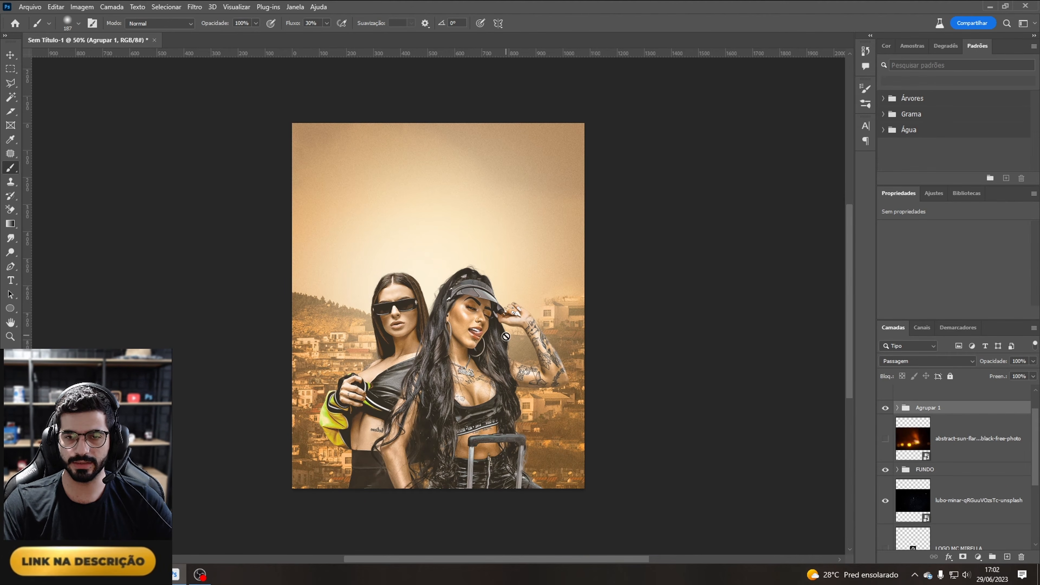
Step: Create a new layer Camada 1 and clip it to the group of model photos
{"action": "key", "text": "ctrl+minus"}
{"action": "key", "text": "ctrl+plus"}
{"action": "key", "text": "ctrl+plus"}
{"action": "key", "text": "ctrl+plus"}
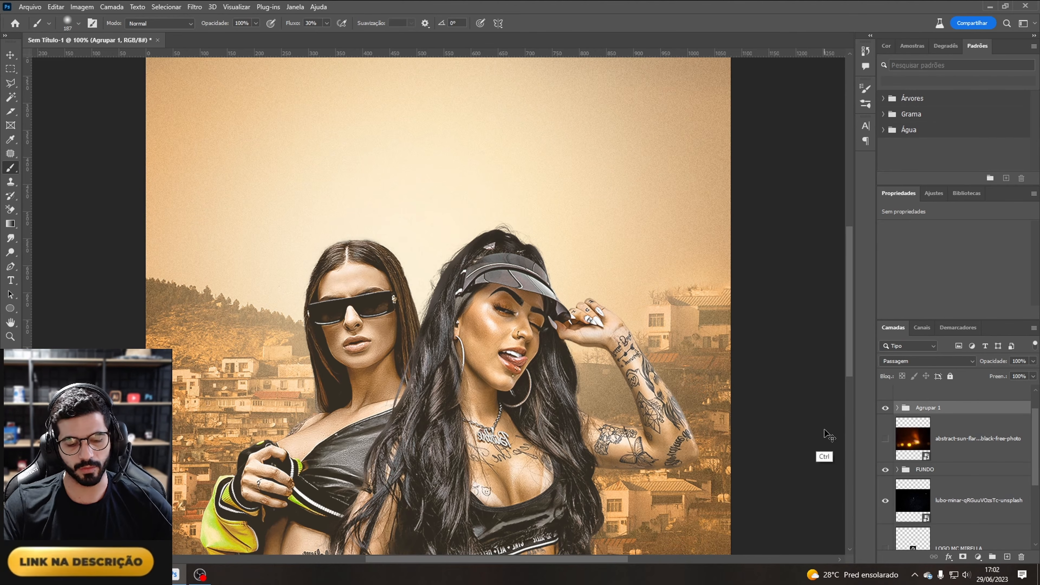
{"action": "key", "text": "ctrl+shift+n"}
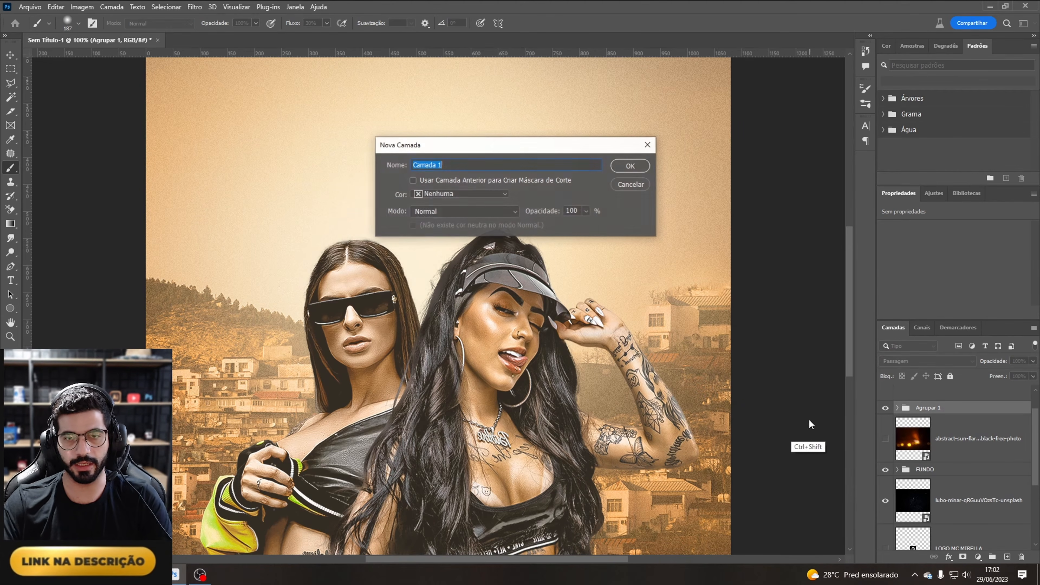
{"action": "left_click", "coordinate": [640, 169]}
{"action": "key", "text": "i"}
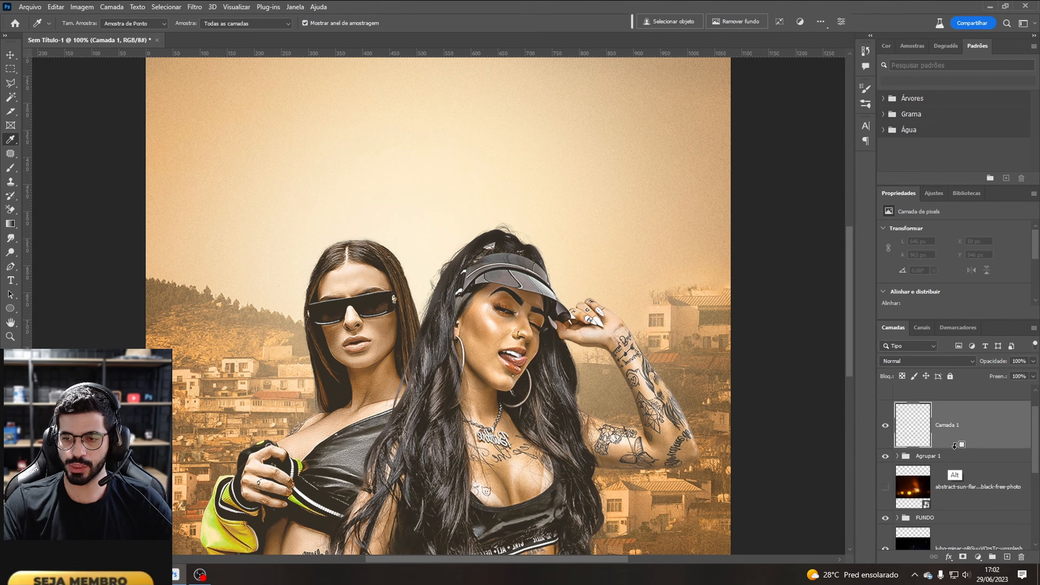
{"action": "left_click", "coordinate": [967, 447], "text": "alt"}
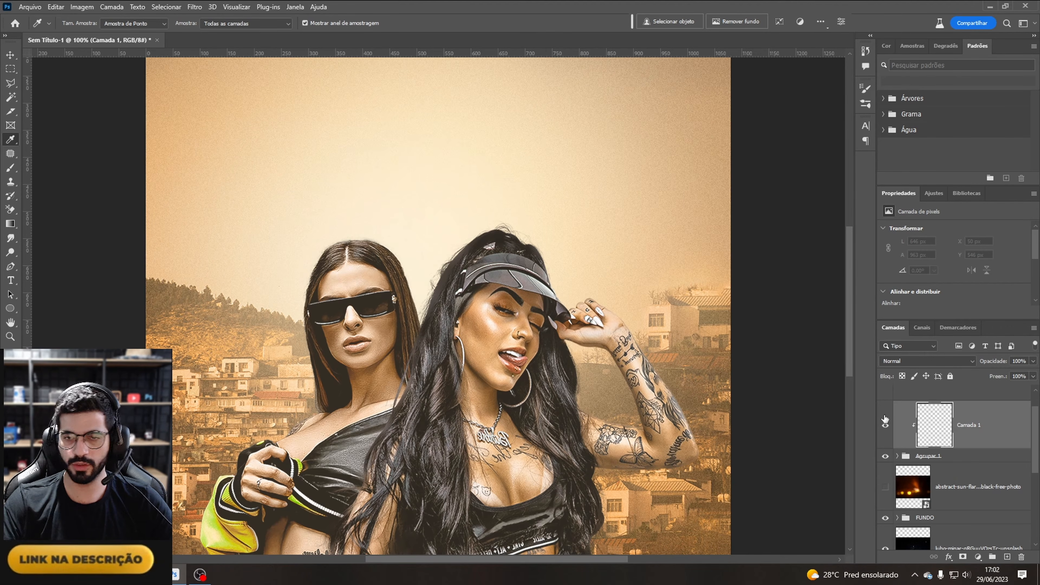
{"action": "left_click", "coordinate": [9, 169]}
{"action": "mouse_move", "coordinate": [479, 263]}
{"action": "left_mouse_down"}
{"action": "mouse_move", "coordinate": [580, 253]}
{"action": "mouse_move", "coordinate": [512, 316]}
{"action": "mouse_move", "coordinate": [640, 169]}
{"action": "left_mouse_up"}
{"action": "mouse_move", "coordinate": [468, 222]}
{"action": "left_mouse_down"}
{"action": "mouse_move", "coordinate": [300, 284]}
{"action": "mouse_move", "coordinate": [369, 295]}
{"action": "mouse_move", "coordinate": [352, 361]}
{"action": "left_mouse_up"}
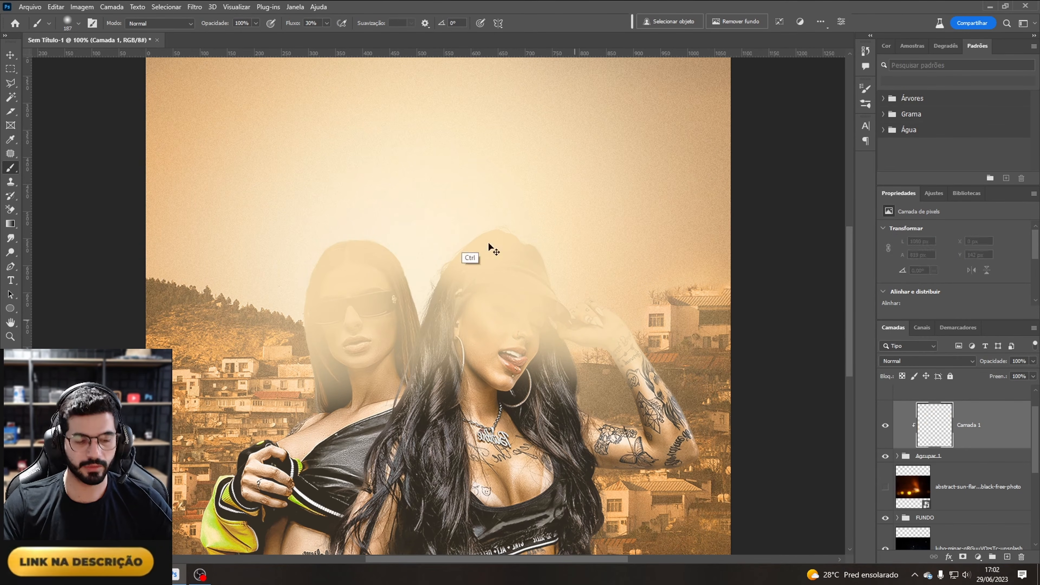
{"action": "key", "text": "ctrl+z"}
{"action": "key", "text": "ctrl+z"}
{"action": "key", "text": "ctrl+z"}
Step: Paint a soft light glow on Camada 1 around the models' hair and shoulders using a 40 px brush at 17% flow
{"action": "left_click", "coordinate": [78, 23]}
{"action": "left_click_drag", "start_coordinate": [89, 57], "coordinate": [74, 57]}
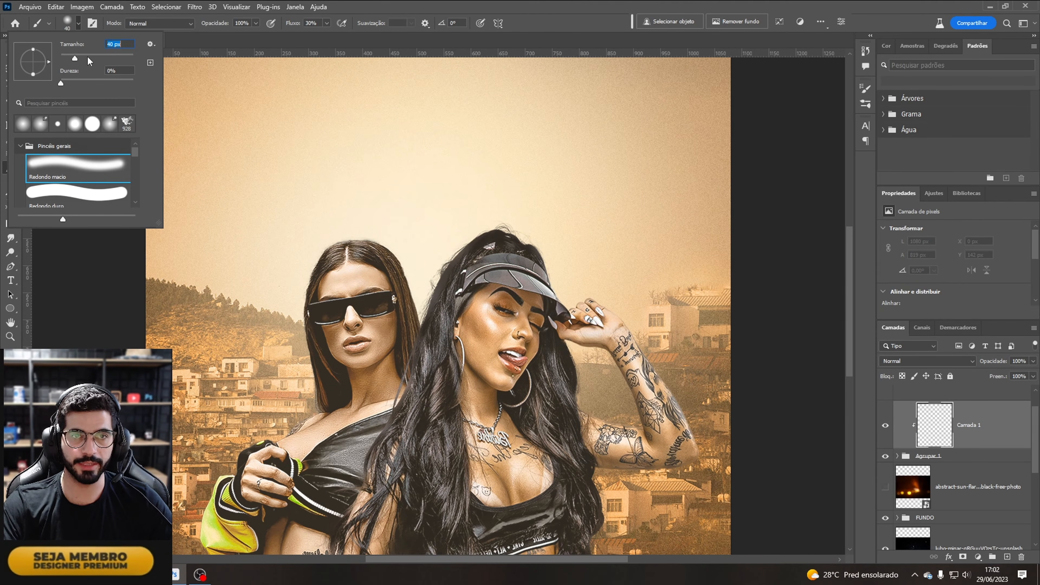
{"action": "left_click", "coordinate": [326, 23]}
{"action": "left_click_drag", "start_coordinate": [326, 36], "coordinate": [319, 35]}
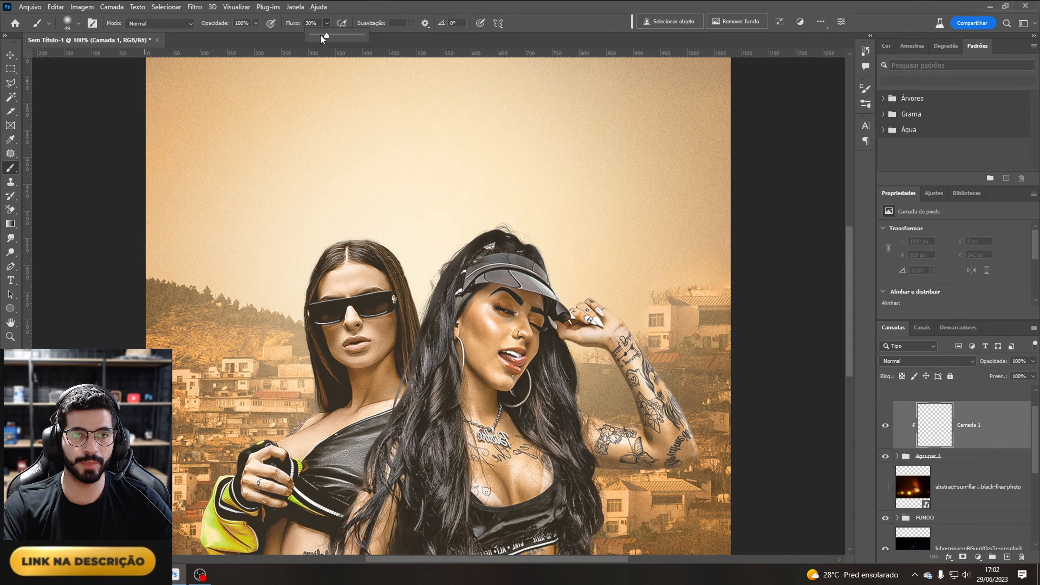
{"action": "left_click", "coordinate": [364, 234]}
{"action": "mouse_move", "coordinate": [363, 234]}
{"action": "left_mouse_down"}
{"action": "mouse_move", "coordinate": [415, 272]}
{"action": "mouse_move", "coordinate": [400, 250]}
{"action": "mouse_move", "coordinate": [401, 264]}
{"action": "left_mouse_up"}
{"action": "mouse_move", "coordinate": [419, 299]}
{"action": "left_mouse_down"}
{"action": "mouse_move", "coordinate": [423, 327]}
{"action": "mouse_move", "coordinate": [455, 250]}
{"action": "mouse_move", "coordinate": [437, 274]}
{"action": "mouse_move", "coordinate": [481, 223]}
{"action": "mouse_move", "coordinate": [460, 238]}
{"action": "mouse_move", "coordinate": [533, 234]}
{"action": "mouse_move", "coordinate": [488, 227]}
{"action": "mouse_move", "coordinate": [501, 219]}
{"action": "mouse_move", "coordinate": [470, 248]}
{"action": "mouse_move", "coordinate": [557, 231]}
{"action": "mouse_move", "coordinate": [516, 230]}
{"action": "mouse_move", "coordinate": [542, 240]}
{"action": "mouse_move", "coordinate": [557, 264]}
{"action": "mouse_move", "coordinate": [596, 257]}
{"action": "mouse_move", "coordinate": [550, 258]}
{"action": "mouse_move", "coordinate": [497, 206]}
{"action": "mouse_move", "coordinate": [466, 228]}
{"action": "mouse_move", "coordinate": [537, 242]}
{"action": "mouse_move", "coordinate": [569, 299]}
{"action": "mouse_move", "coordinate": [628, 307]}
{"action": "mouse_move", "coordinate": [612, 308]}
{"action": "mouse_move", "coordinate": [634, 328]}
{"action": "mouse_move", "coordinate": [582, 359]}
{"action": "mouse_move", "coordinate": [554, 344]}
{"action": "mouse_move", "coordinate": [578, 351]}
{"action": "mouse_move", "coordinate": [584, 371]}
{"action": "mouse_move", "coordinate": [568, 342]}
{"action": "mouse_move", "coordinate": [613, 353]}
{"action": "mouse_move", "coordinate": [621, 370]}
{"action": "mouse_move", "coordinate": [573, 347]}
{"action": "mouse_move", "coordinate": [585, 409]}
{"action": "mouse_move", "coordinate": [576, 356]}
{"action": "mouse_move", "coordinate": [585, 392]}
{"action": "mouse_move", "coordinate": [584, 377]}
{"action": "mouse_move", "coordinate": [640, 414]}
{"action": "left_mouse_up"}
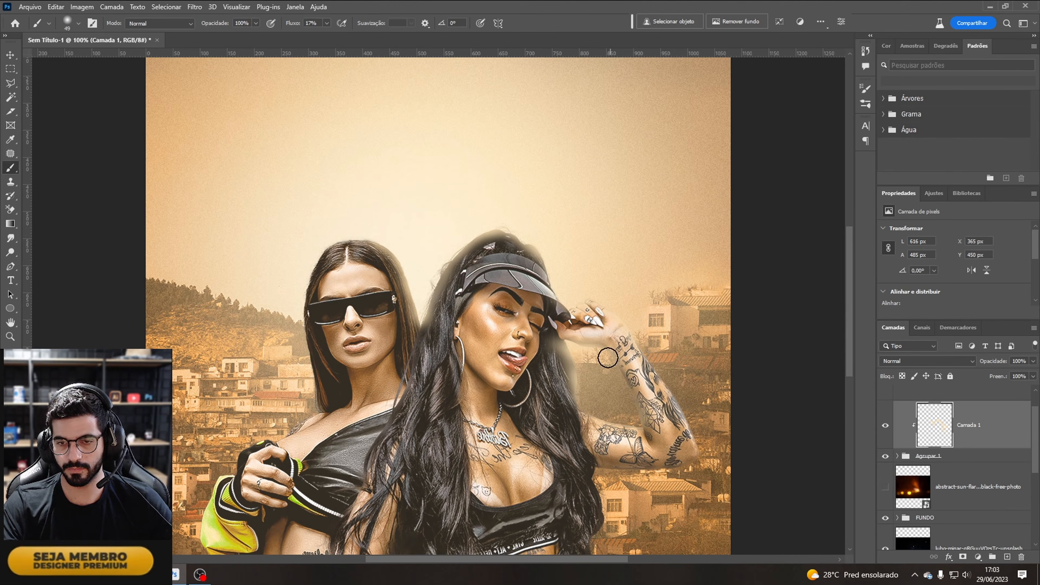
{"action": "left_click_drag", "start_coordinate": [608, 358], "coordinate": [642, 434]}
{"action": "mouse_move", "coordinate": [346, 258]}
{"action": "left_mouse_down"}
{"action": "mouse_move", "coordinate": [289, 303]}
{"action": "mouse_move", "coordinate": [338, 248]}
{"action": "mouse_move", "coordinate": [372, 231]}
{"action": "mouse_move", "coordinate": [358, 230]}
{"action": "mouse_move", "coordinate": [305, 273]}
{"action": "mouse_move", "coordinate": [319, 257]}
{"action": "mouse_move", "coordinate": [311, 261]}
{"action": "mouse_move", "coordinate": [298, 306]}
{"action": "mouse_move", "coordinate": [297, 293]}
{"action": "mouse_move", "coordinate": [319, 385]}
{"action": "mouse_move", "coordinate": [295, 351]}
{"action": "mouse_move", "coordinate": [326, 411]}
{"action": "mouse_move", "coordinate": [315, 527]}
{"action": "mouse_move", "coordinate": [309, 436]}
{"action": "mouse_move", "coordinate": [322, 415]}
{"action": "mouse_move", "coordinate": [315, 405]}
{"action": "mouse_move", "coordinate": [272, 448]}
{"action": "mouse_move", "coordinate": [257, 444]}
{"action": "mouse_move", "coordinate": [299, 419]}
{"action": "mouse_move", "coordinate": [308, 526]}
{"action": "left_mouse_up"}
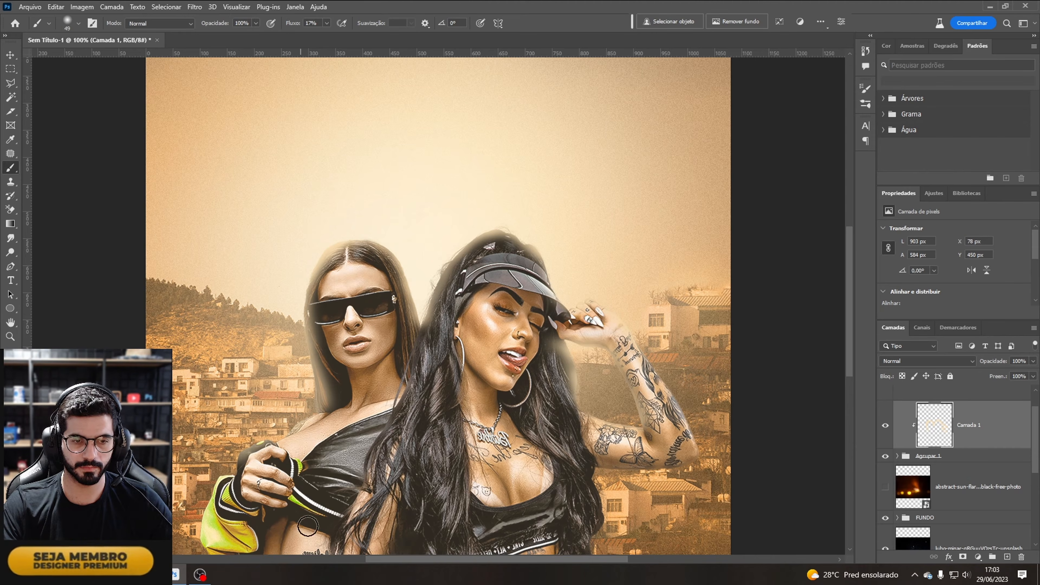
Step: Apply a Gaussian Blur with a 15.3 pixel radius to the painted glow on Camada 1
{"action": "key", "text": "ctrl+minus"}
{"action": "key", "text": "ctrl+minus"}
{"action": "key", "text": "ctrl+minus"}
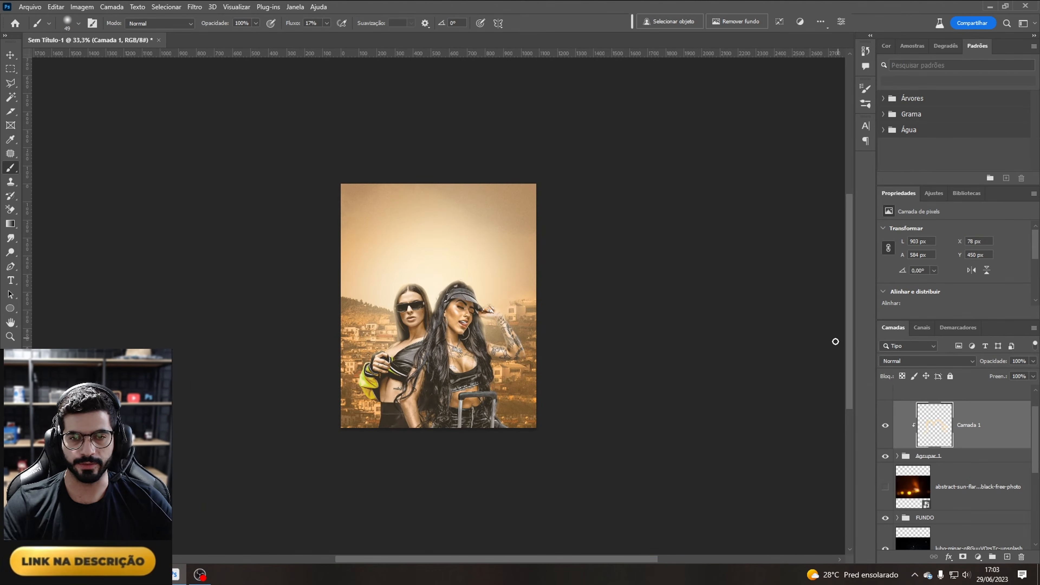
{"action": "key", "text": "ctrl+plus"}
{"action": "key", "text": "ctrl+plus"}
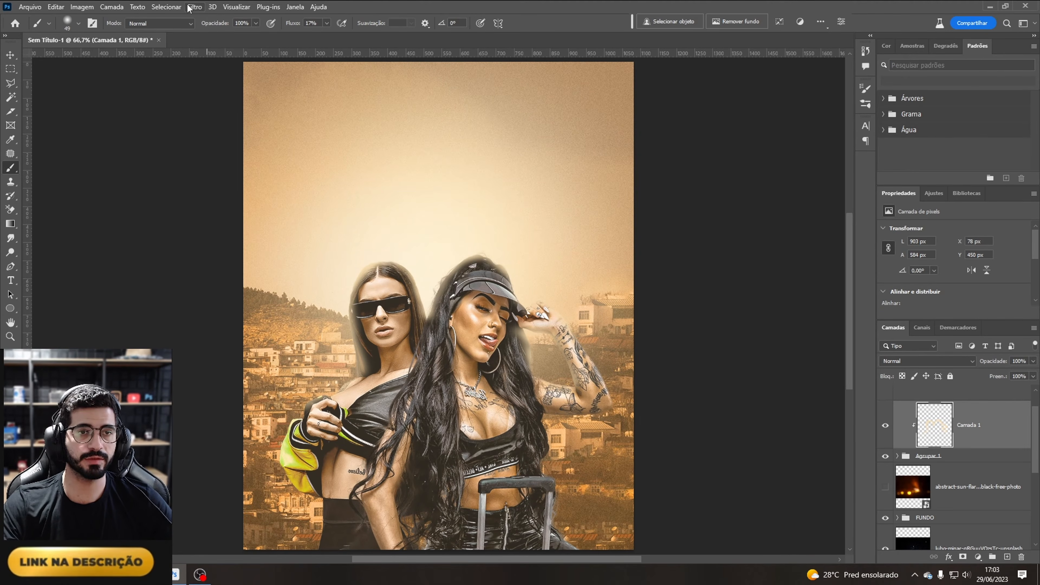
{"action": "left_click", "coordinate": [212, 7]}
{"action": "mouse_move", "coordinate": [194, 7]}
{"action": "mouse_move", "coordinate": [266, 145]}
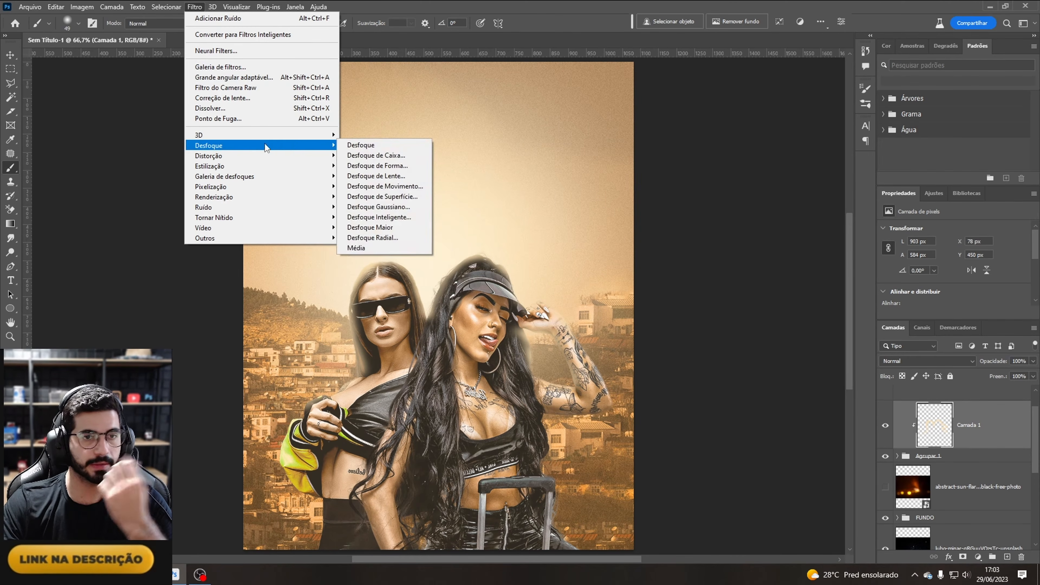
{"action": "left_click", "coordinate": [379, 206]}
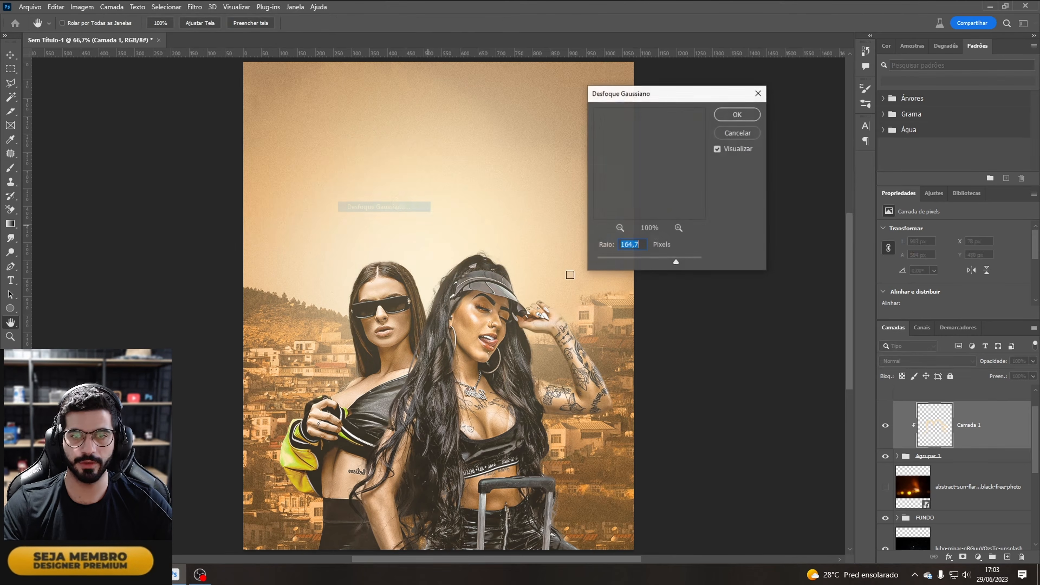
{"action": "left_click", "coordinate": [642, 258]}
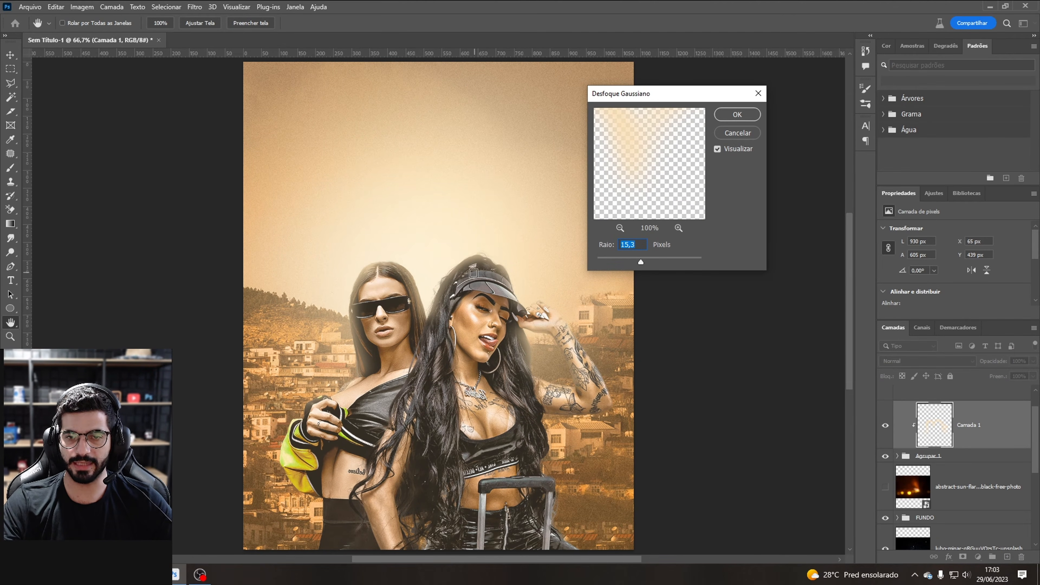
{"action": "left_click", "coordinate": [748, 118]}
Step: Add a layer mask to Camada 1 and paint out parts of the glow over the faces with the brush at 63% opacity
{"action": "key", "text": "b"}
{"action": "left_click", "coordinate": [885, 426]}
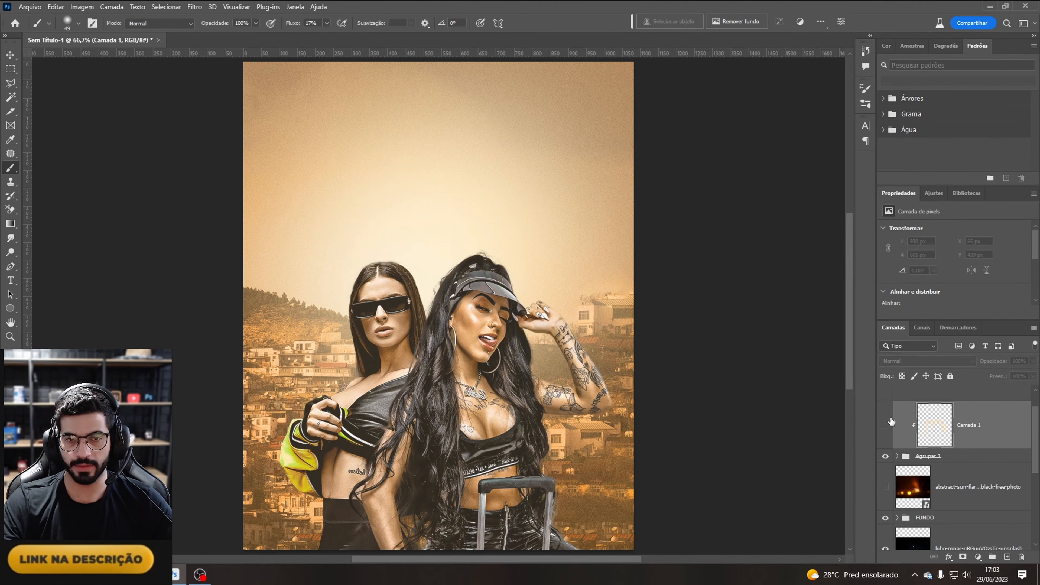
{"action": "left_click", "coordinate": [886, 426]}
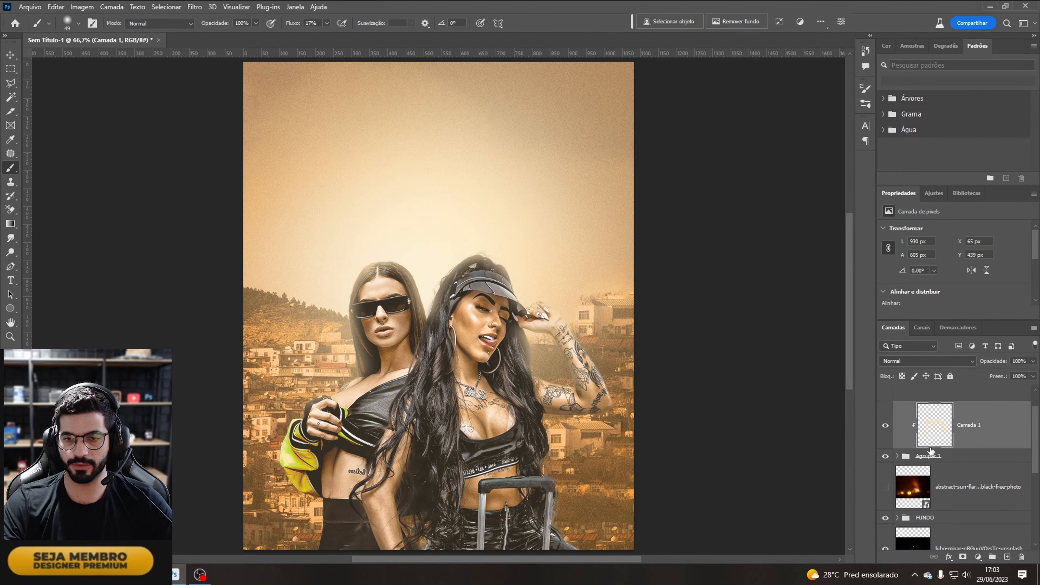
{"action": "left_click", "coordinate": [962, 557]}
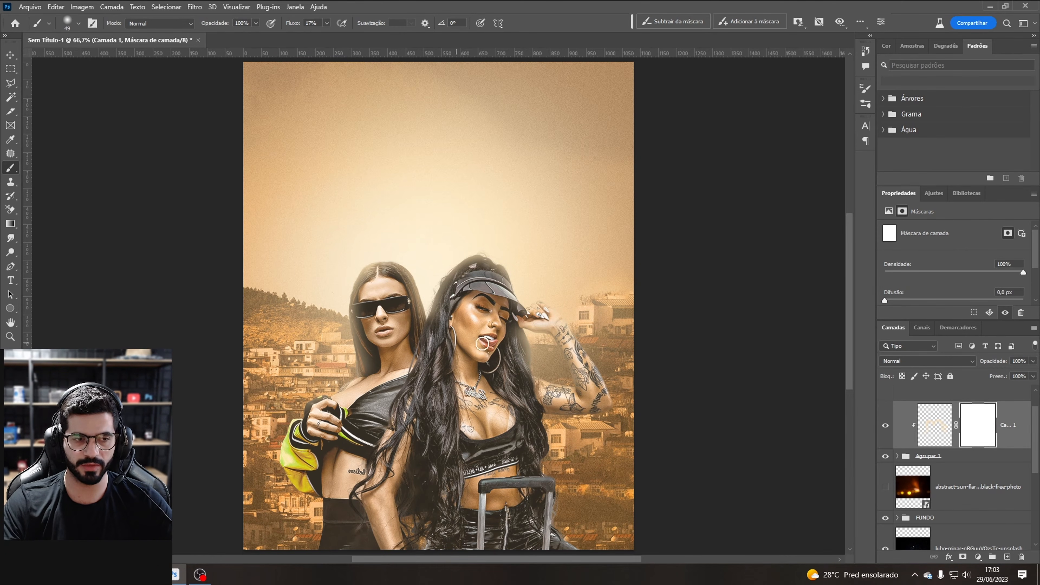
{"action": "left_click", "coordinate": [67, 24]}
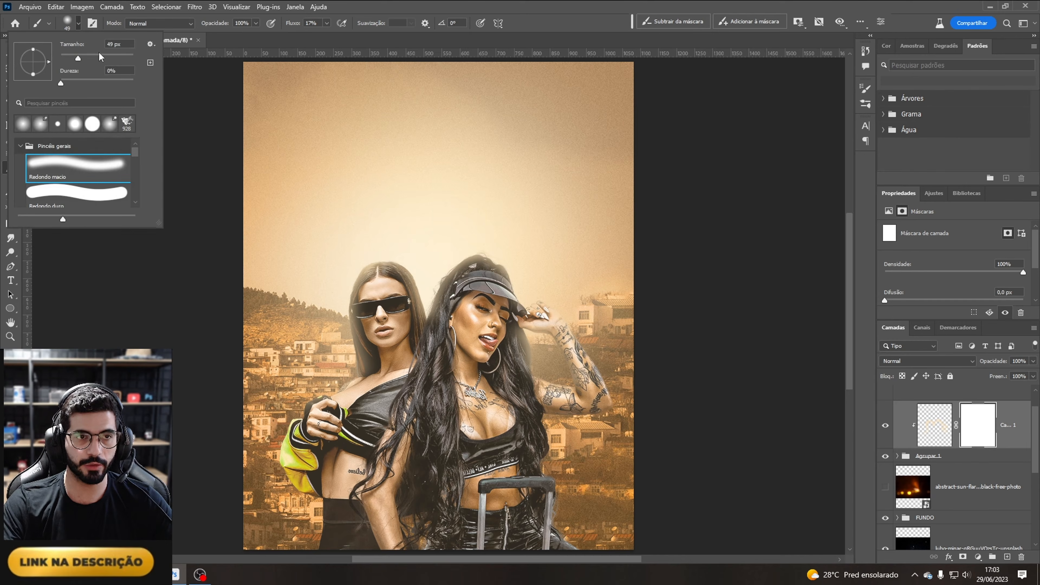
{"action": "left_click_drag", "start_coordinate": [255, 24], "coordinate": [241, 36]}
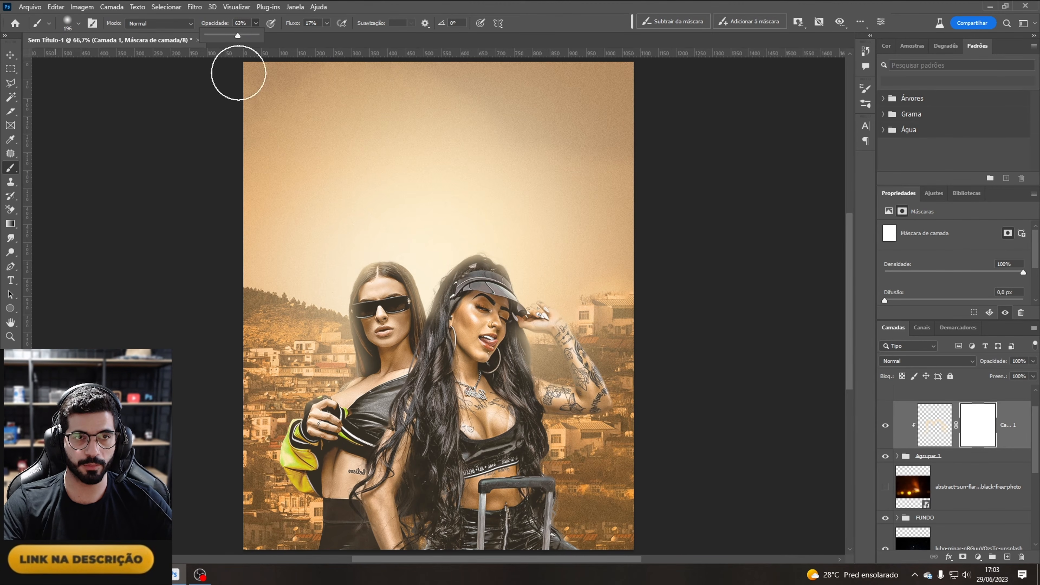
{"action": "left_click", "coordinate": [524, 360]}
{"action": "mouse_move", "coordinate": [524, 360]}
{"action": "left_mouse_down"}
{"action": "mouse_move", "coordinate": [534, 377]}
{"action": "mouse_move", "coordinate": [531, 356]}
{"action": "mouse_move", "coordinate": [534, 379]}
{"action": "left_mouse_up"}
{"action": "left_click_drag", "start_coordinate": [358, 389], "coordinate": [356, 366]}
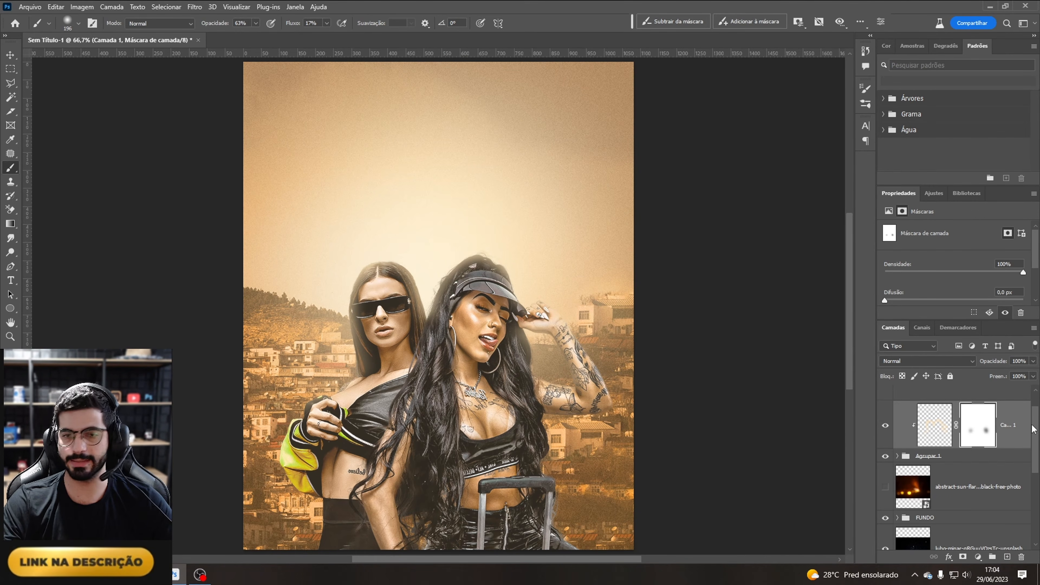
{"action": "left_click", "coordinate": [1019, 429]}
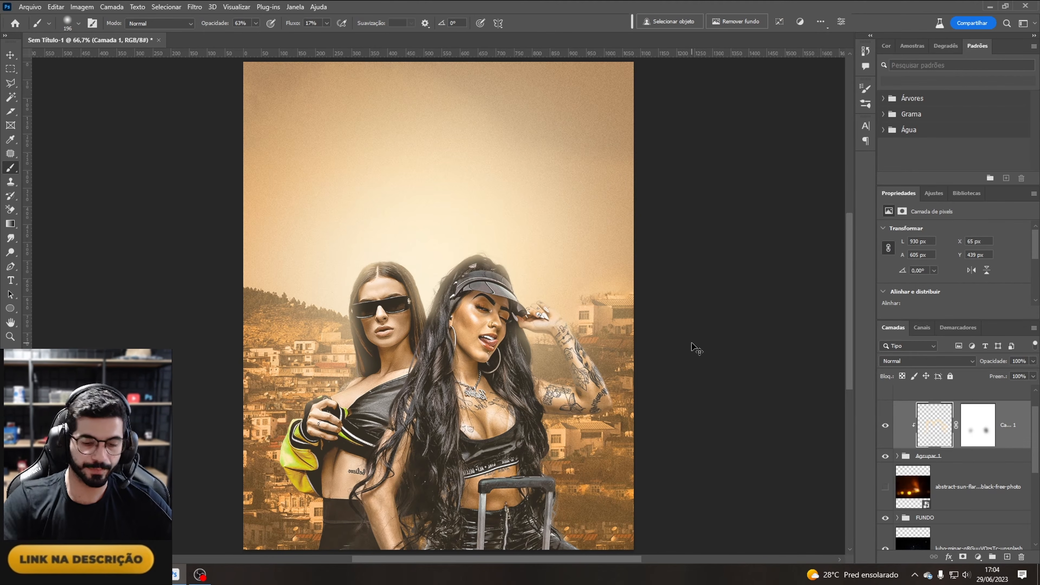
Step: Create a new layer Camada 2 and dab a light spot of colour between the two models' heads
{"action": "key", "text": "ctrl+minus"}
{"action": "key", "text": "ctrl+shift+n"}
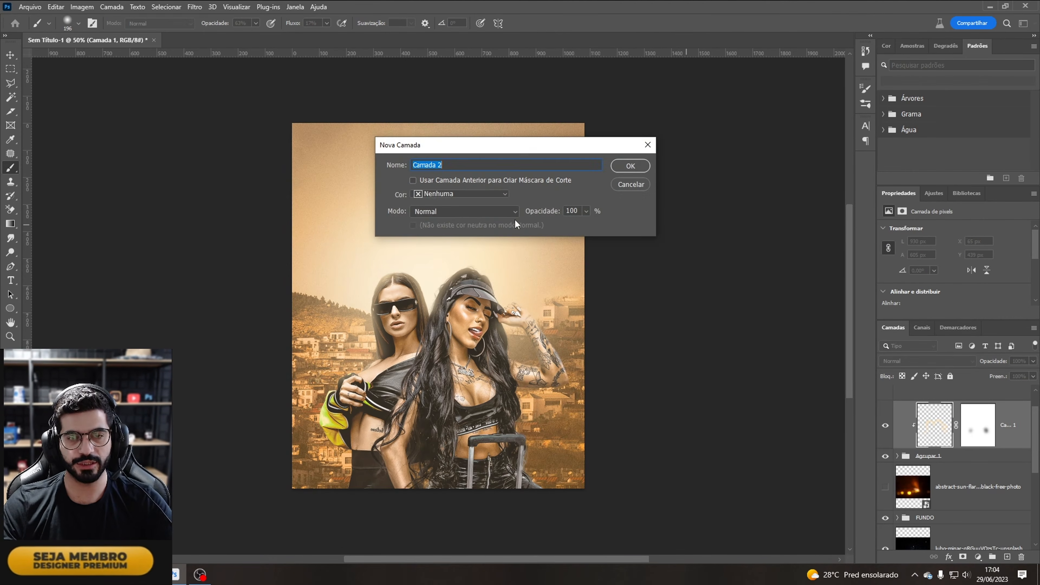
{"action": "key", "text": "Return"}
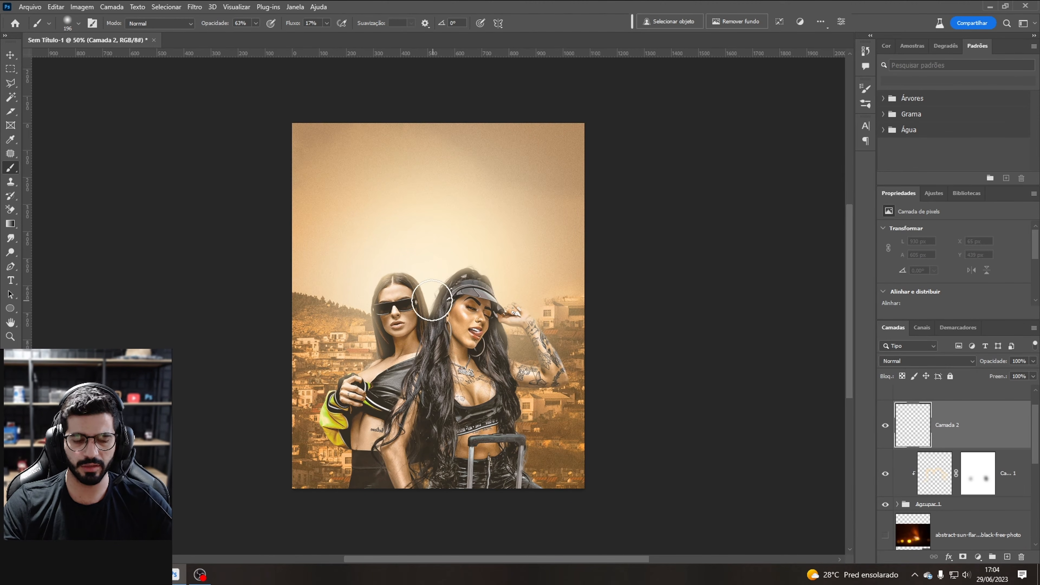
{"action": "key", "text": "i"}
{"action": "key", "text": "b"}
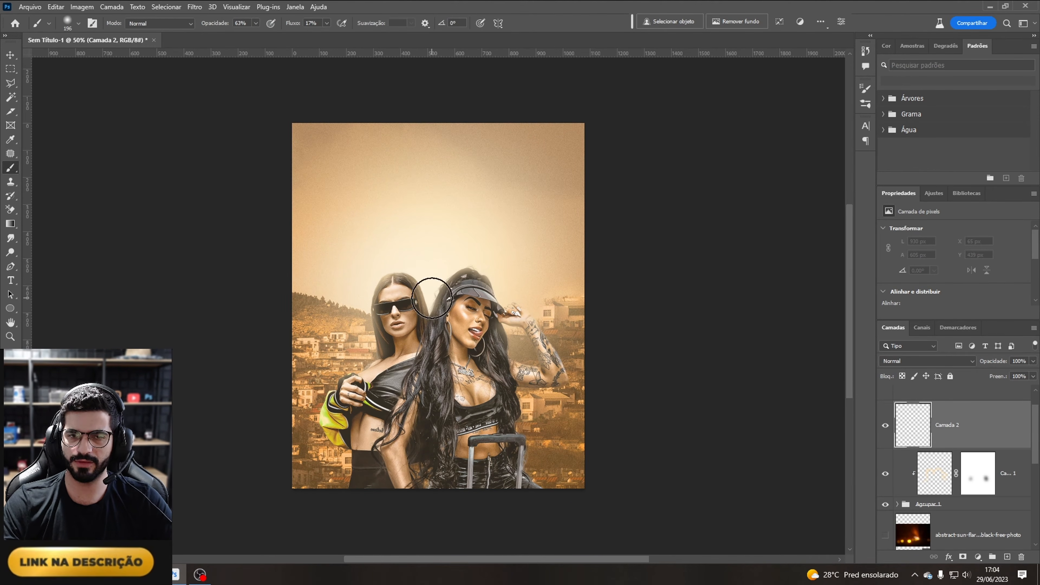
{"action": "left_click", "coordinate": [433, 303]}
{"action": "left_click", "coordinate": [432, 302]}
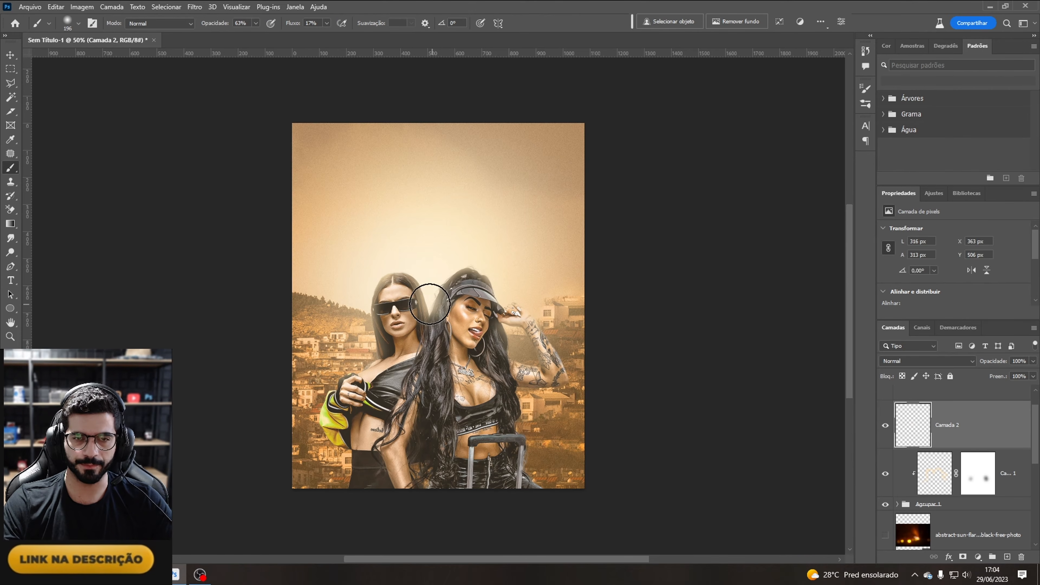
{"action": "left_click", "coordinate": [428, 308]}
{"action": "left_click", "coordinate": [429, 298]}
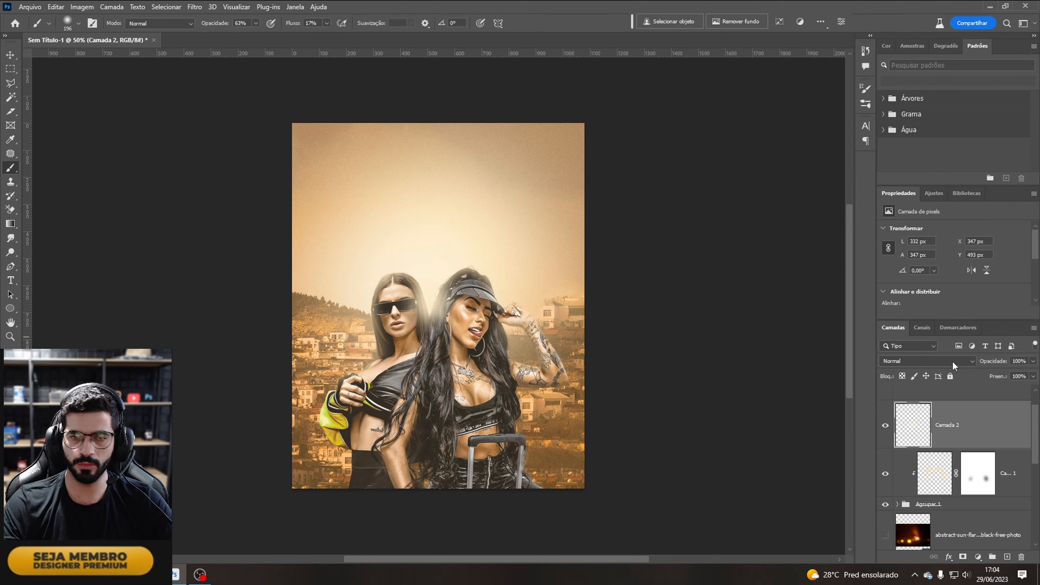
Step: Set Camada 2's blend mode to Divisão and enlarge the light spot, moving it behind the models' heads
{"action": "left_click", "coordinate": [922, 362]}
{"action": "left_click", "coordinate": [928, 399]}
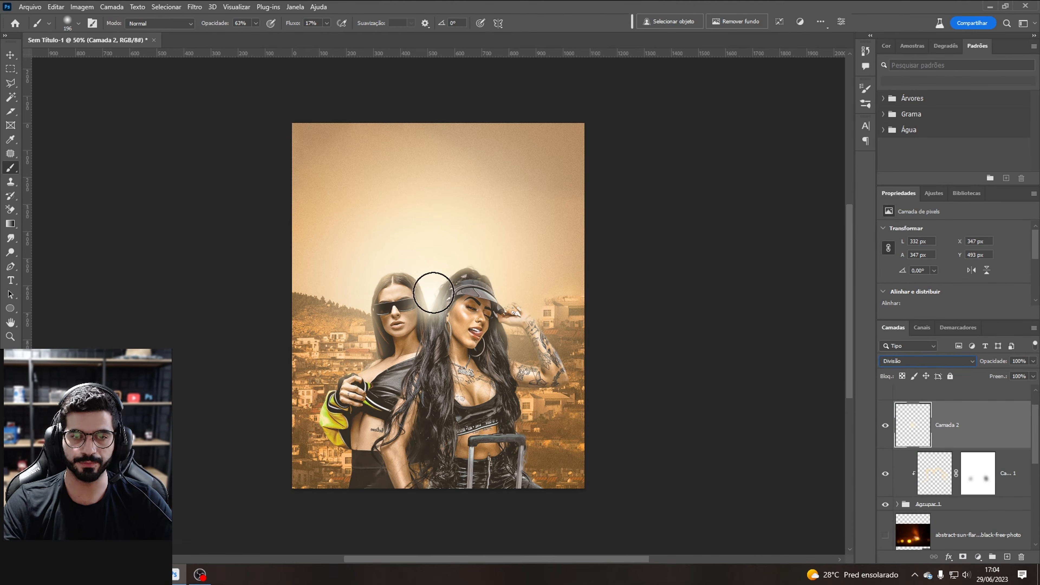
{"action": "key", "text": "ctrl+t"}
{"action": "left_click_drag", "start_coordinate": [481, 255], "coordinate": [560, 172]}
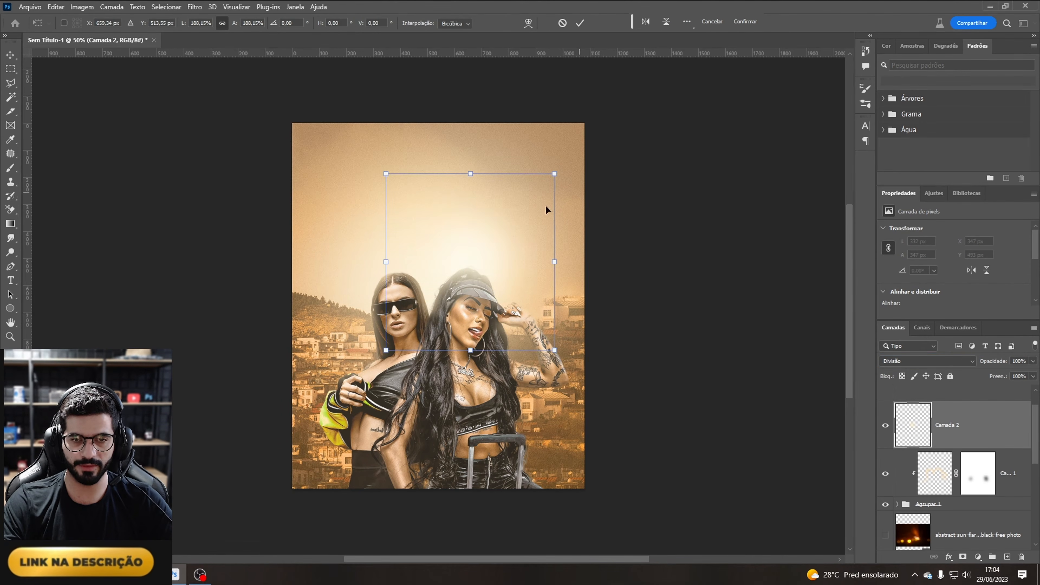
{"action": "left_click_drag", "start_coordinate": [519, 243], "coordinate": [479, 269]}
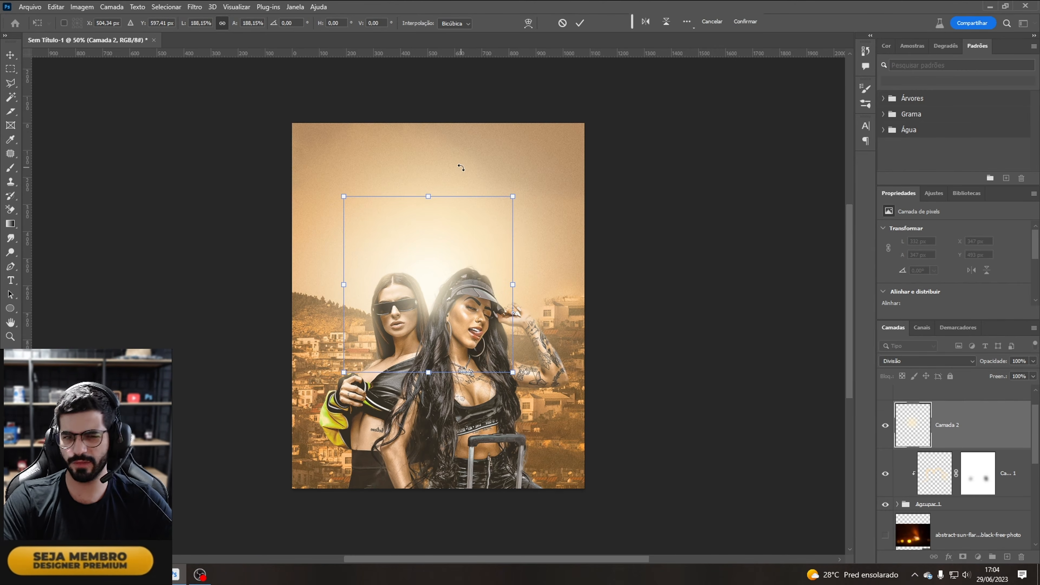
{"action": "key", "text": "Return"}
{"action": "key", "text": "b"}
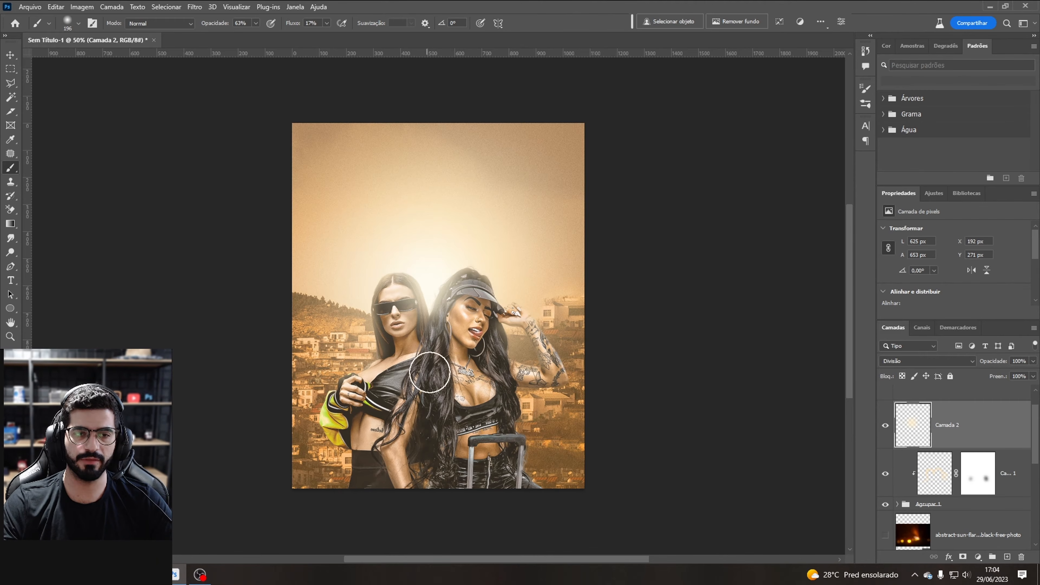
Step: Group the model photo layers into a group named FOTOS and move it below the sun-flare layer
{"action": "left_click", "coordinate": [977, 508], "text": "shift"}
{"action": "key", "text": "ctrl+g"}
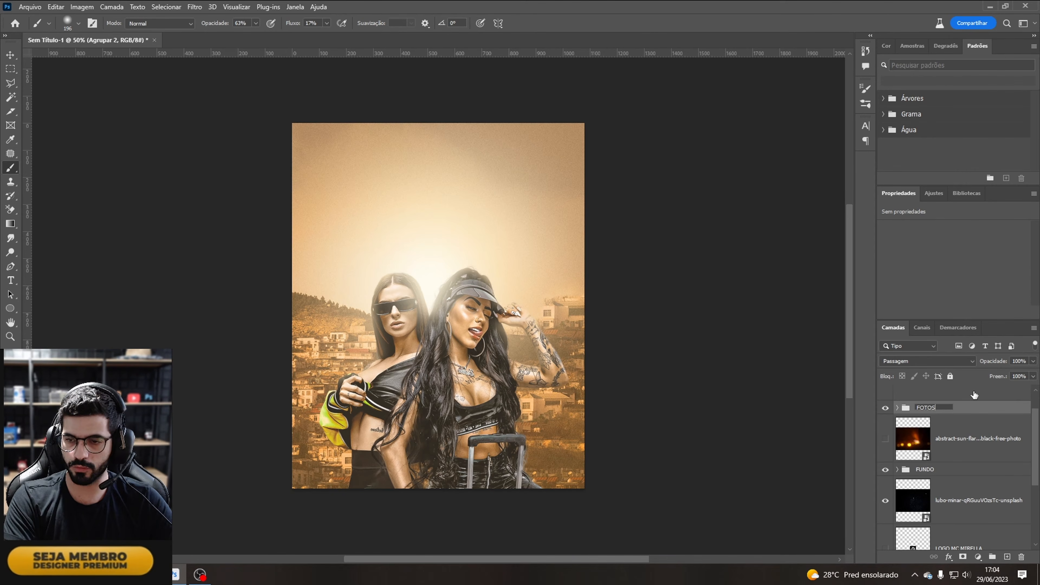
{"action": "key", "text": "Return"}
{"action": "left_click_drag", "start_coordinate": [961, 414], "coordinate": [953, 463]}
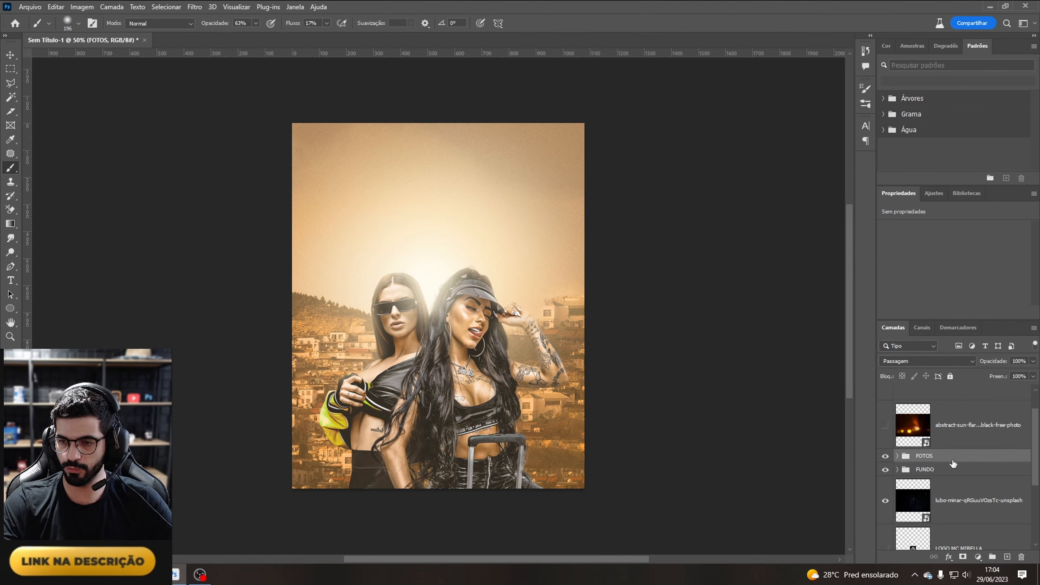
Step: Briefly show the sun-flare layer and the hidden checklist text layer to review the remaining steps
{"action": "left_click", "coordinate": [988, 433]}
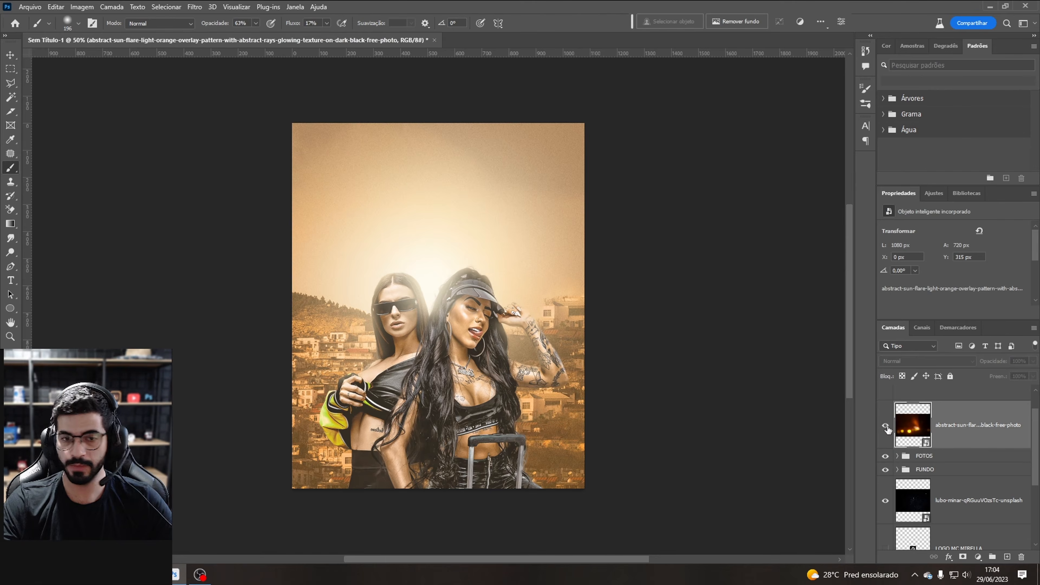
{"action": "left_click", "coordinate": [885, 425]}
{"action": "left_click", "coordinate": [885, 425]}
{"action": "scroll", "coordinate": [984, 429], "scroll_direction": "up", "scroll_amount": 1}
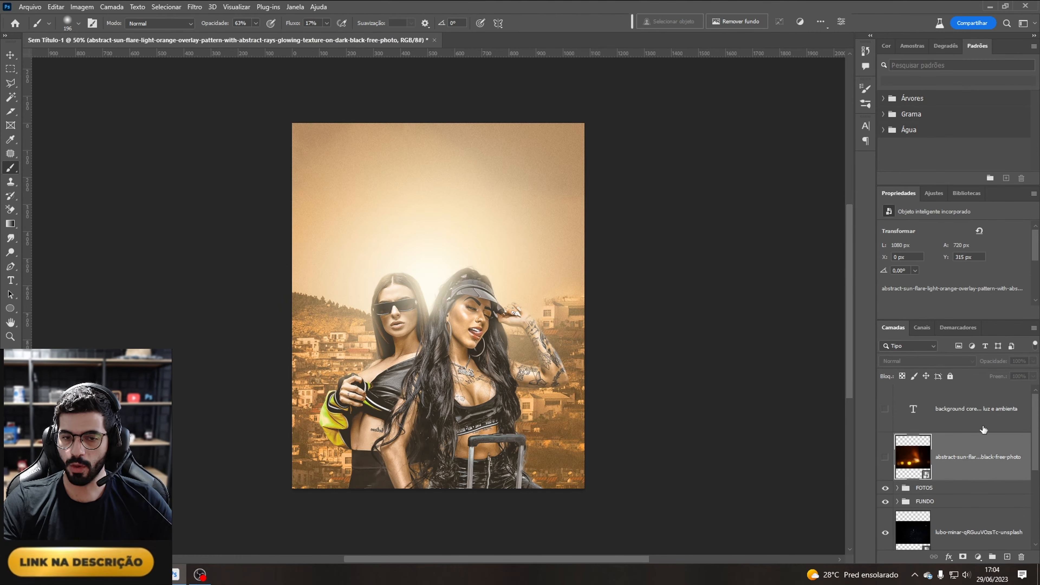
{"action": "left_click", "coordinate": [885, 409]}
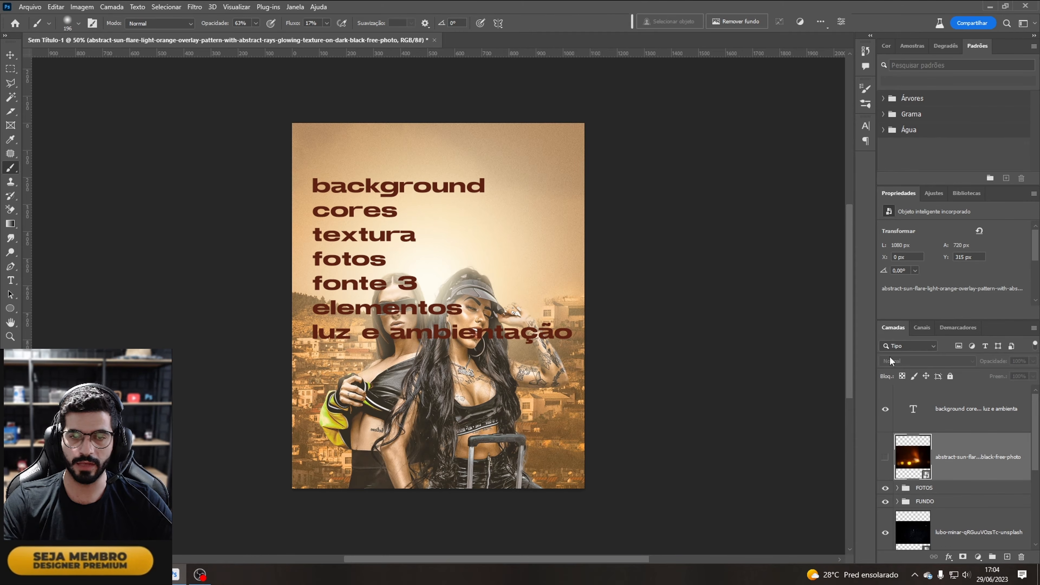
{"action": "left_click", "coordinate": [886, 409]}
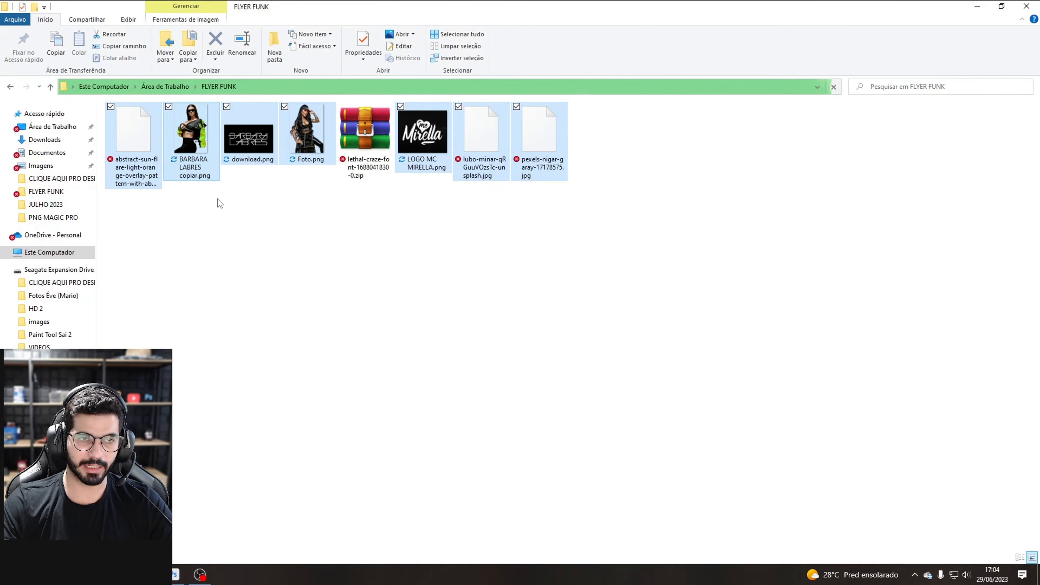
Step: Switch to File Explorer, open the lethal-craze-font zip and open the Lethal Craze font file inside it
{"action": "left_click", "coordinate": [365, 154]}
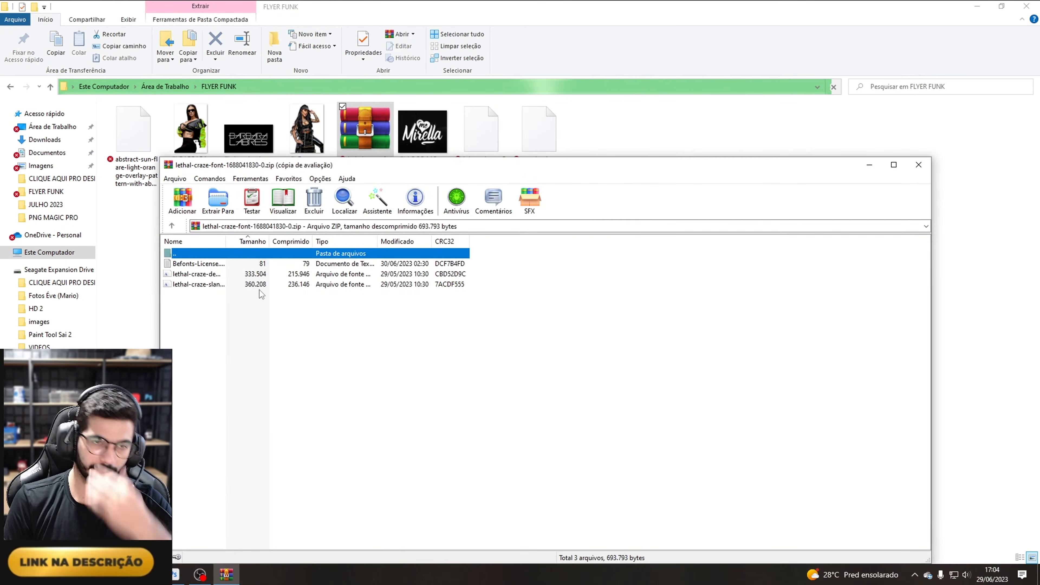
{"action": "left_click", "coordinate": [209, 275]}
{"action": "double_click", "coordinate": [209, 277]}
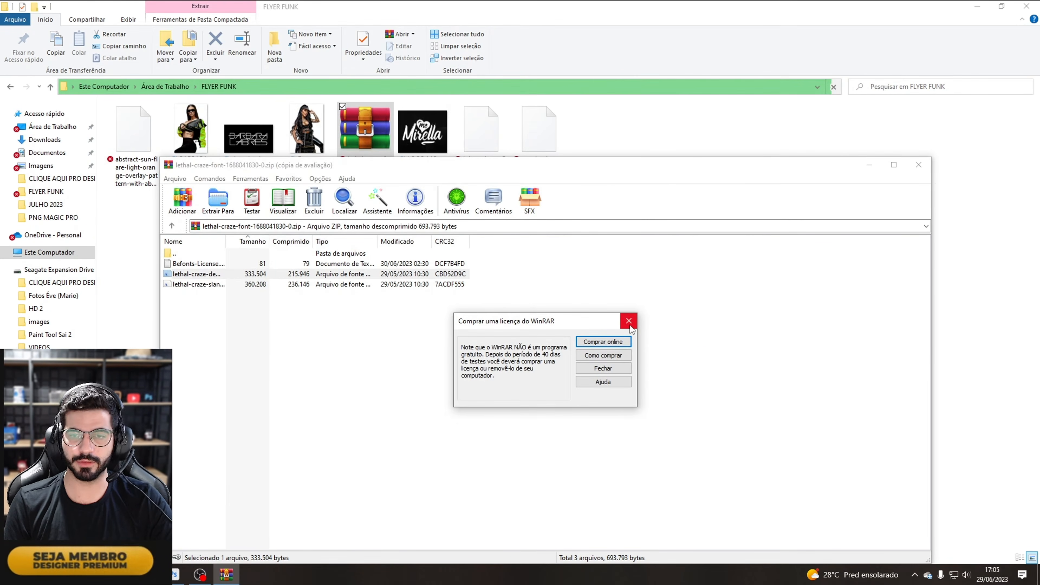
{"action": "left_click", "coordinate": [629, 321]}
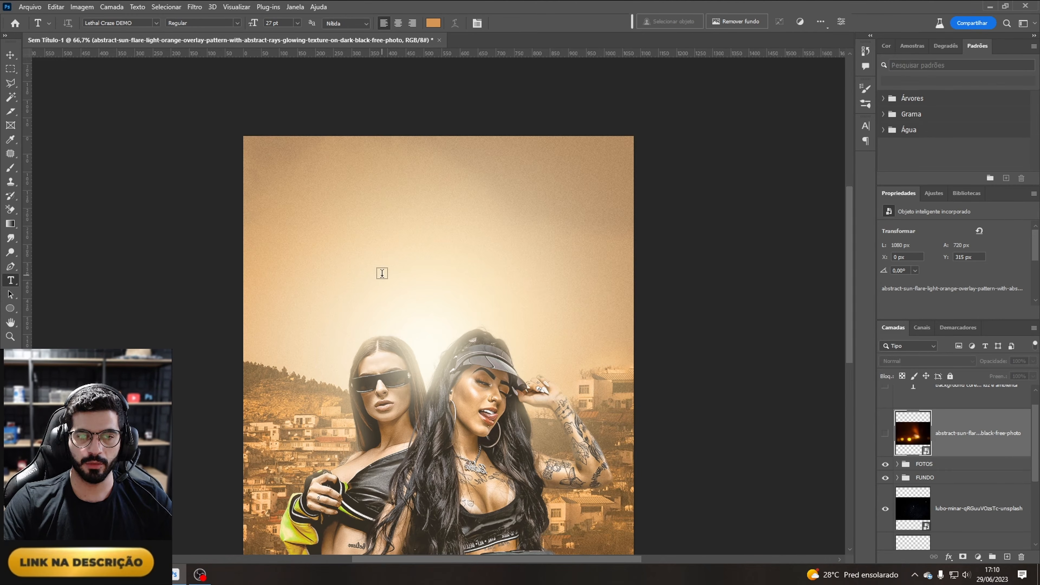
Step: Add a text layer reading FLUXO in Lethal Craze DEMO above the models' heads
{"action": "left_click", "coordinate": [382, 274]}
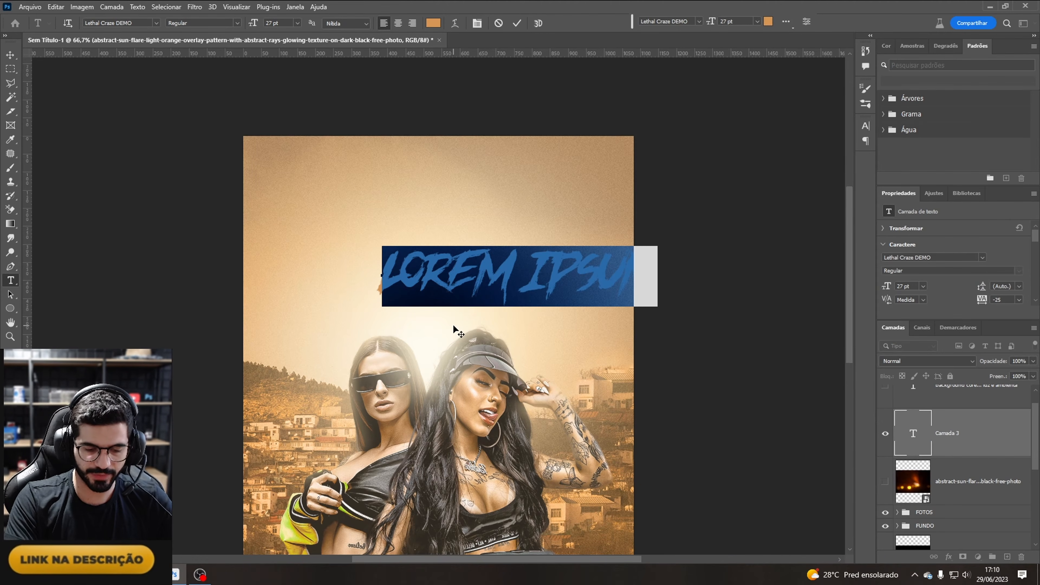
{"action": "type", "text": "FLUXO"}
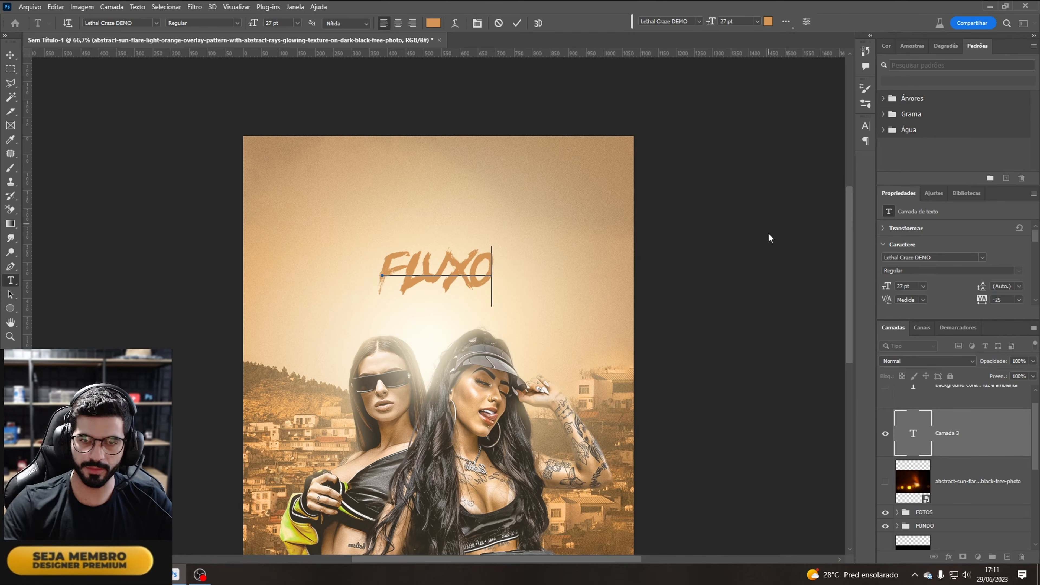
{"action": "key", "text": "ctrl+Return"}
Step: Scale the FLUXO text up to about 41 pt and position it above the models
{"action": "key", "text": "ctrl+t"}
{"action": "left_click_drag", "start_coordinate": [493, 245], "coordinate": [554, 215]}
{"action": "left_click_drag", "start_coordinate": [509, 248], "coordinate": [481, 275]}
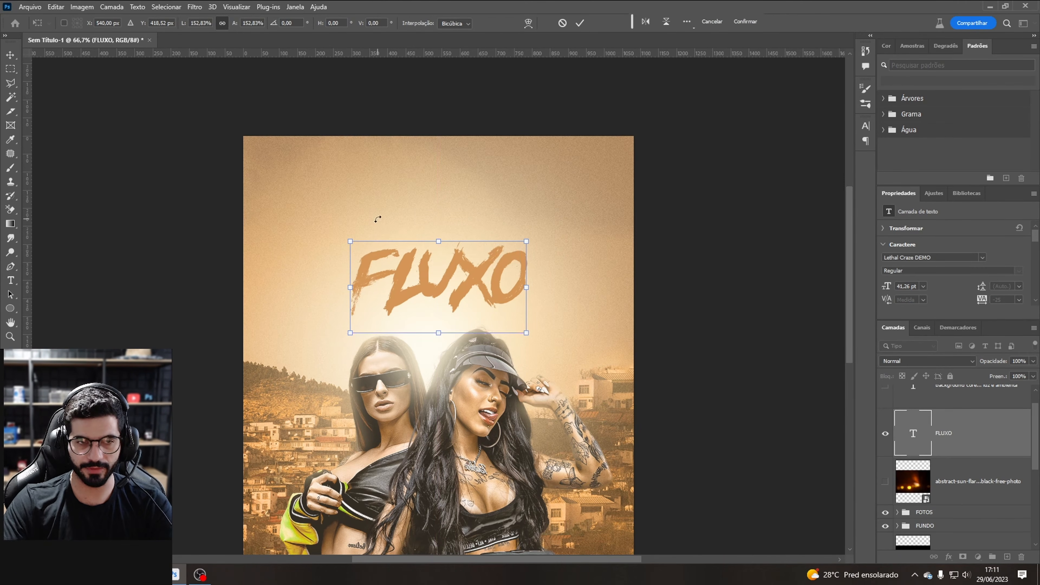
{"action": "key", "text": "Return"}
Step: Add a vertical guide at the canvas centre and align the FLUXO text to it
{"action": "scroll", "coordinate": [118, 301], "scroll_direction": "down", "scroll_amount": 2}
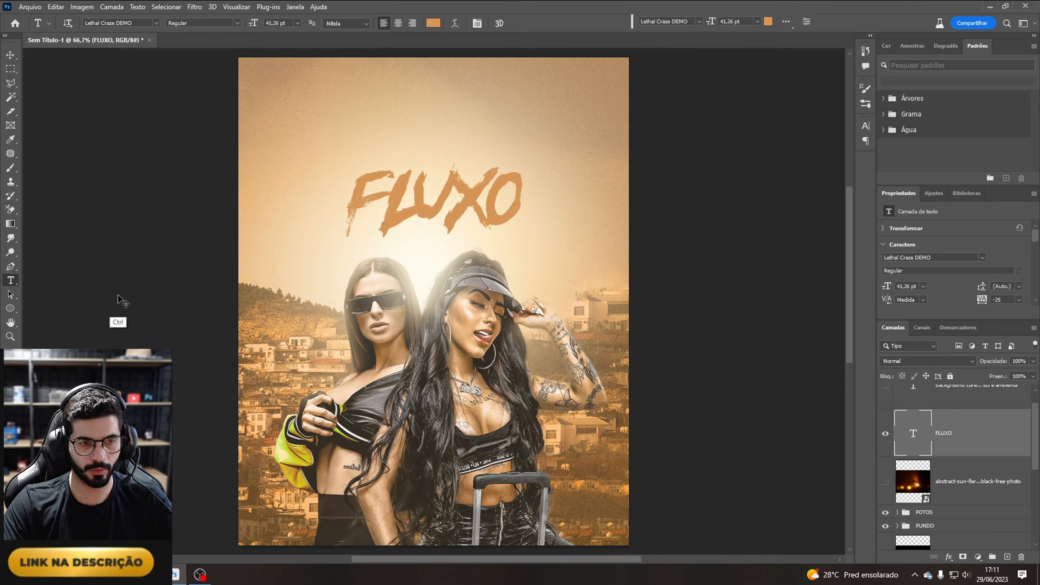
{"action": "key", "text": "ctrl+r"}
{"action": "left_click_drag", "start_coordinate": [27, 297], "coordinate": [439, 269]}
{"action": "key", "text": "ctrl+t"}
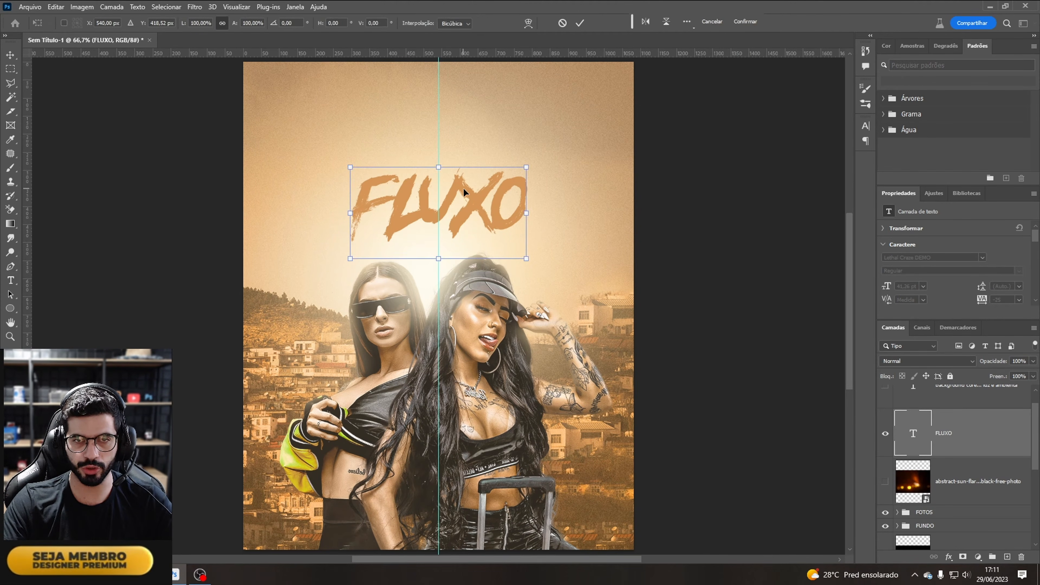
{"action": "left_click_drag", "start_coordinate": [470, 196], "coordinate": [473, 198]}
{"action": "key", "text": "Return"}
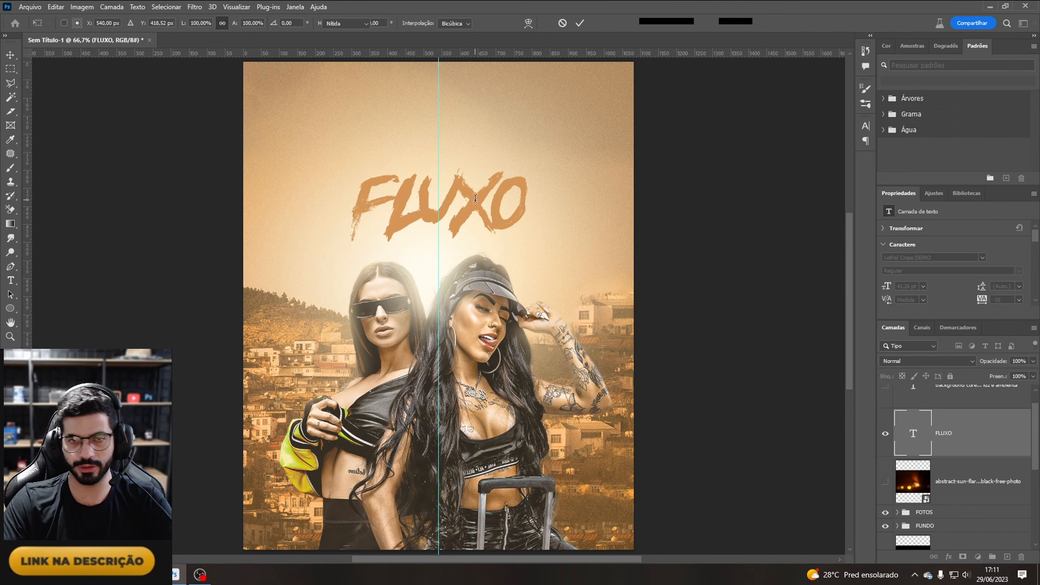
Step: Set the FLUXO layer's blend mode to Superexposição Linear
{"action": "scroll", "coordinate": [840, 271], "scroll_direction": "up", "scroll_amount": 3}
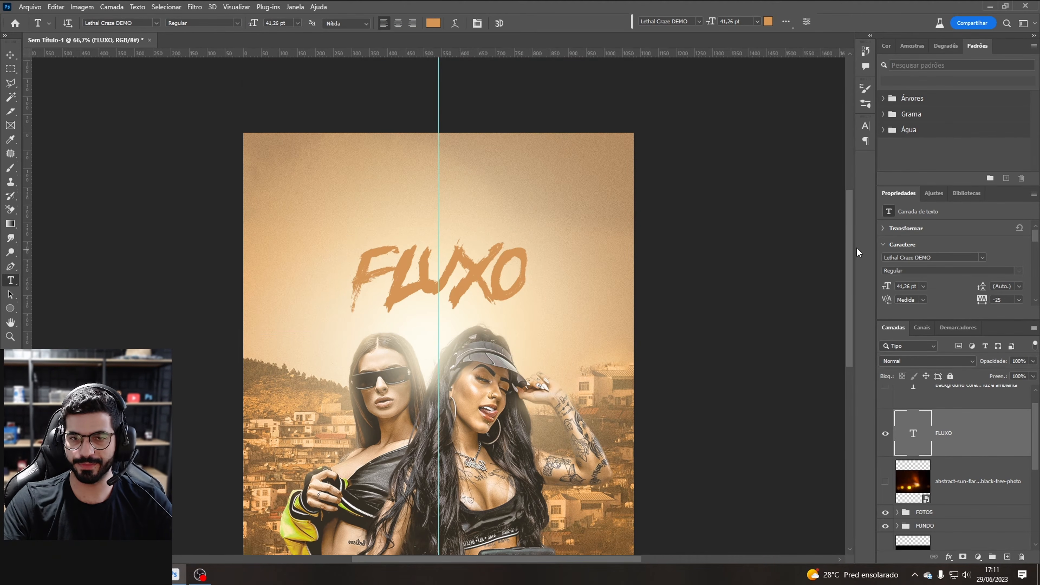
{"action": "key", "text": "ctrl+t"}
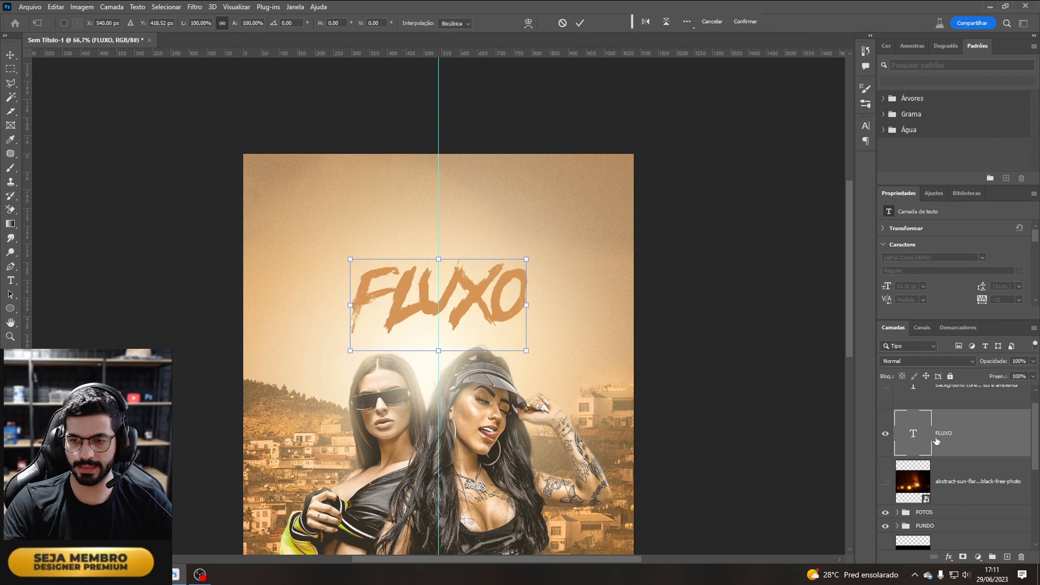
{"action": "key", "text": "Return"}
{"action": "left_click", "coordinate": [904, 360]}
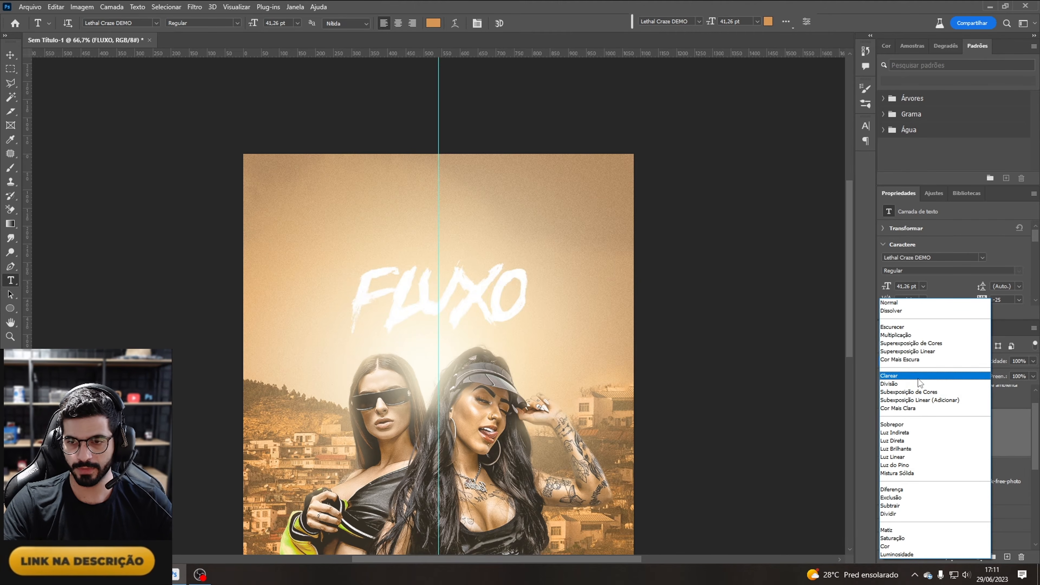
{"action": "left_click", "coordinate": [920, 354]}
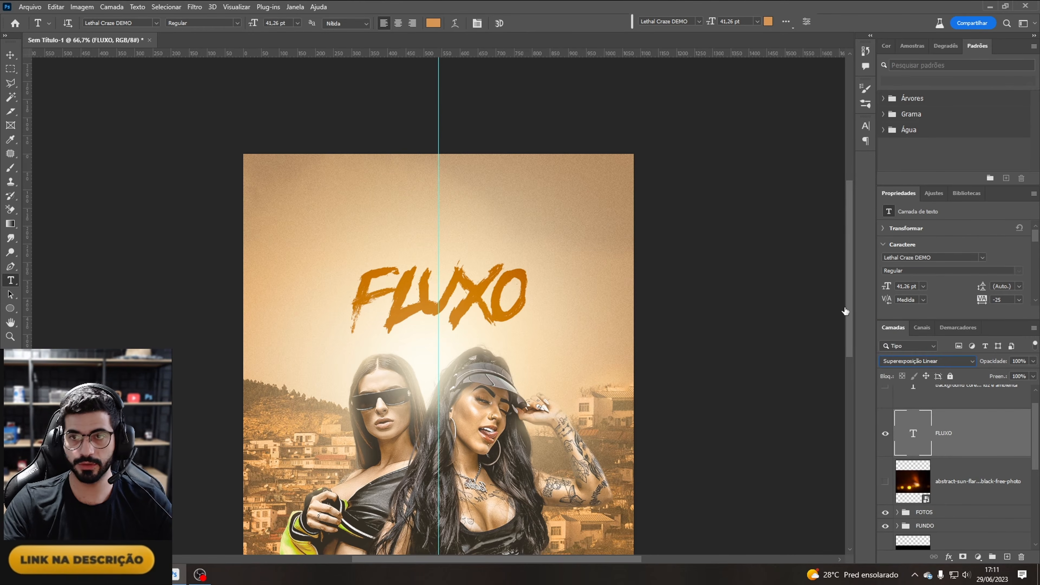
Step: Change the FLUXO text colour to the light beige #cbb9a3
{"action": "left_click", "coordinate": [769, 21]}
{"action": "left_click", "coordinate": [769, 22]}
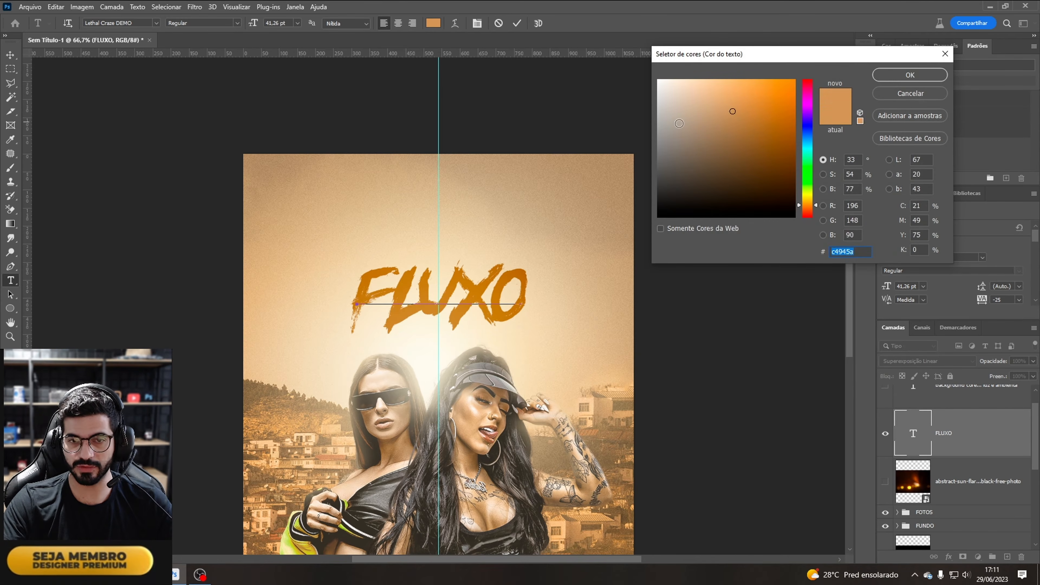
{"action": "left_click", "coordinate": [680, 123]}
{"action": "left_click", "coordinate": [702, 130]}
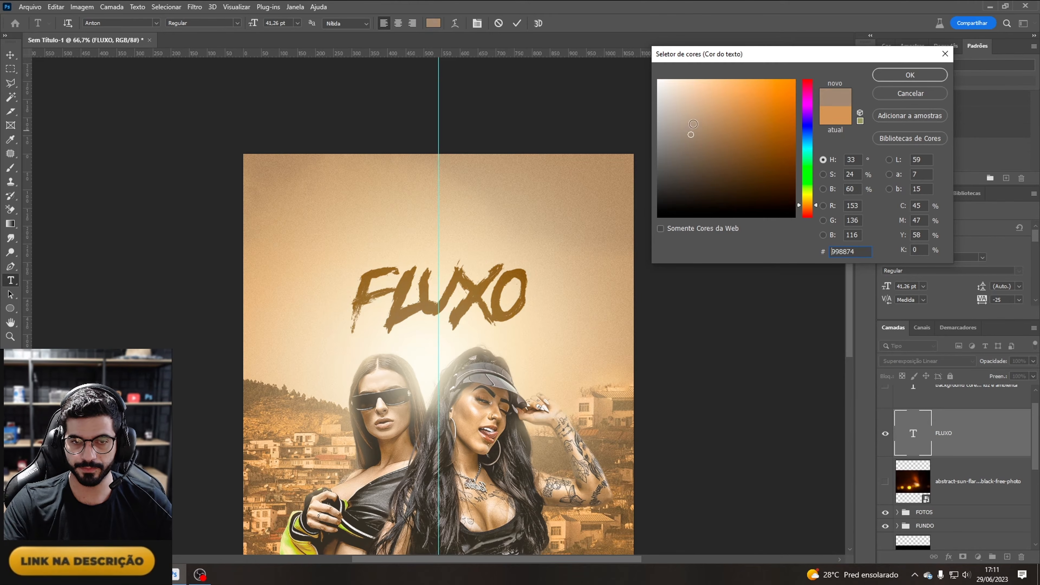
{"action": "left_click", "coordinate": [684, 107]}
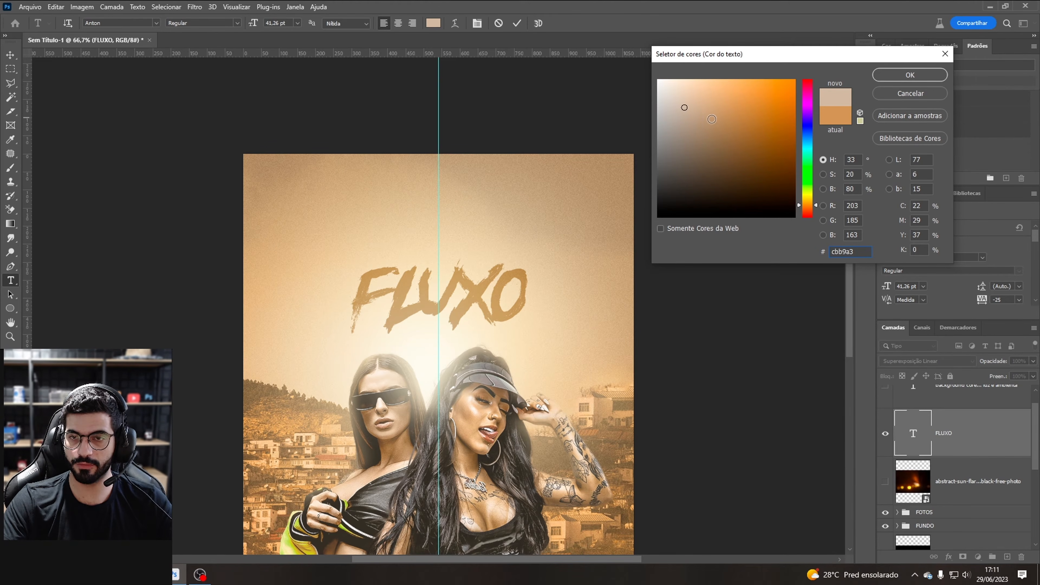
{"action": "left_click", "coordinate": [904, 75]}
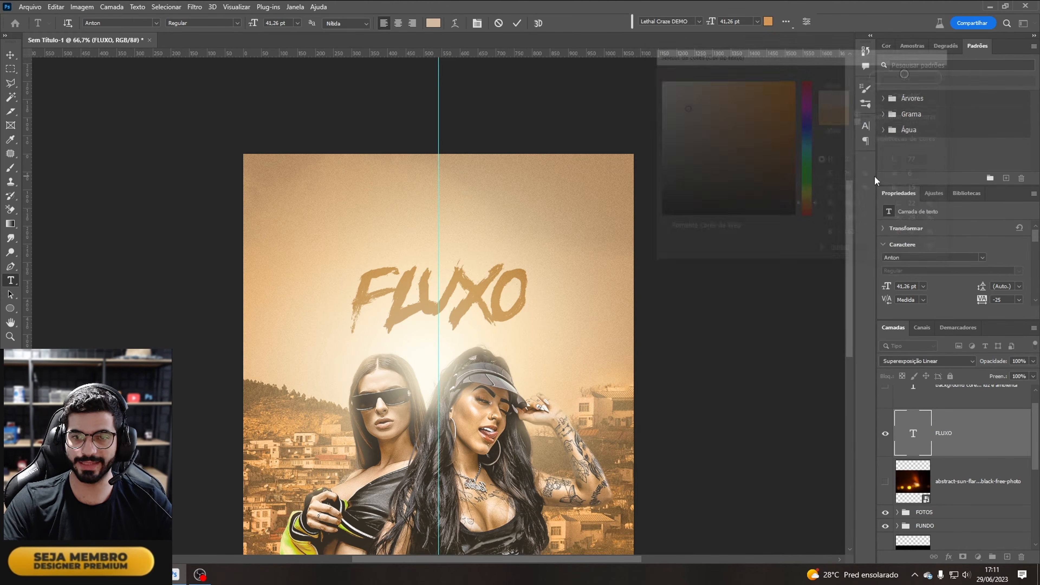
Step: Create a new text layer above FLUXO and set its font to Anton
{"action": "left_click", "coordinate": [981, 442]}
{"action": "key", "text": "ctrl+minus"}
{"action": "key", "text": "ctrl+minus"}
{"action": "key", "text": "ctrl+plus"}
{"action": "key", "text": "ctrl+plus"}
{"action": "key", "text": "ctrl+plus"}
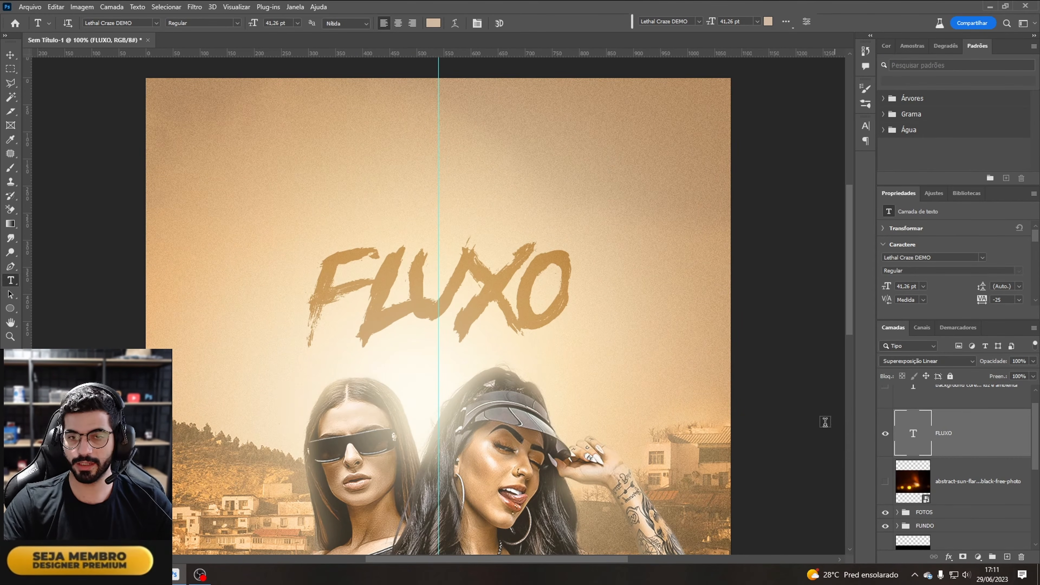
{"action": "left_click", "coordinate": [296, 196]}
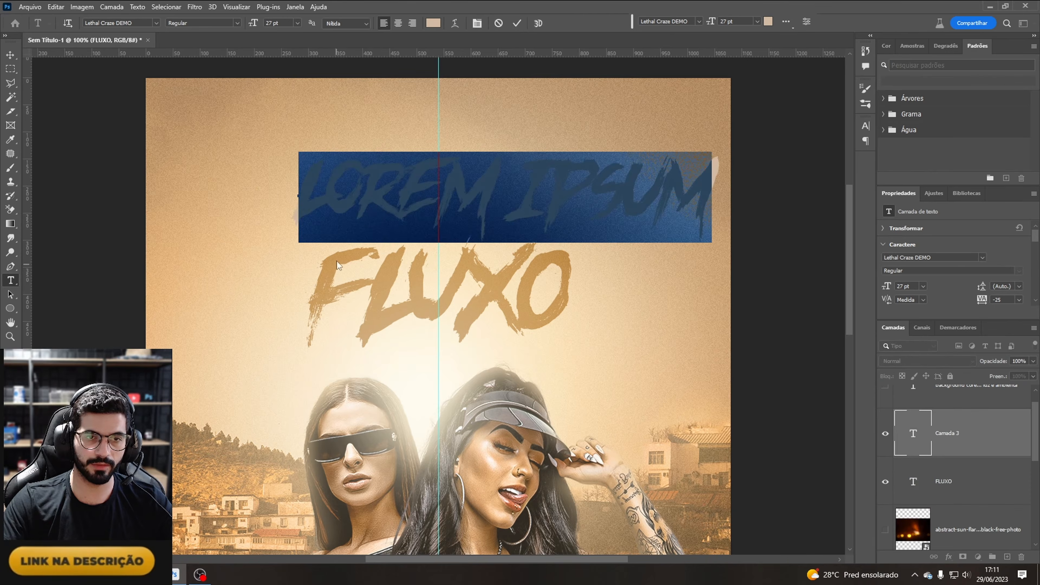
{"action": "left_click", "coordinate": [157, 26]}
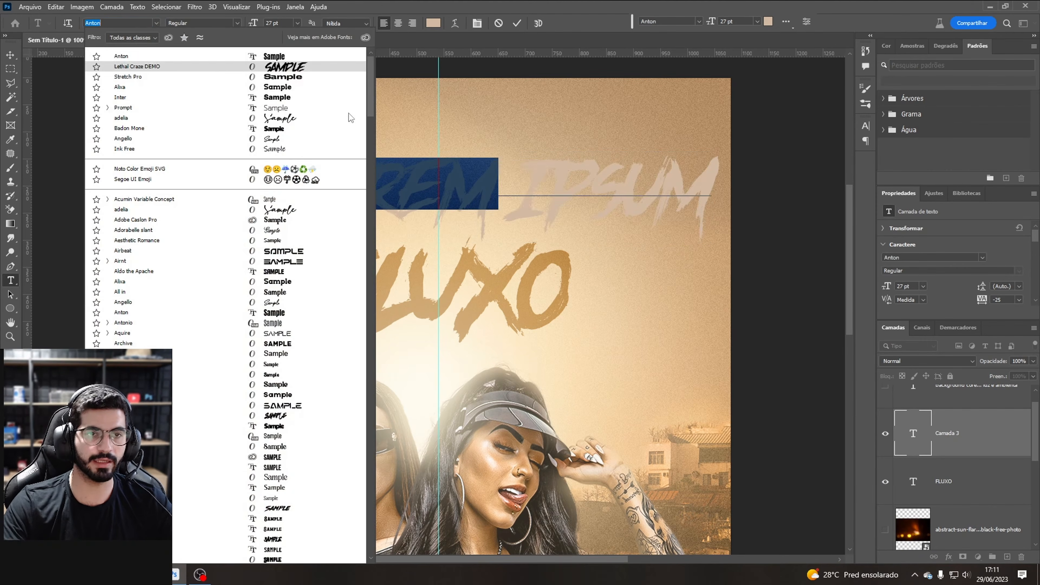
{"action": "left_click", "coordinate": [303, 75]}
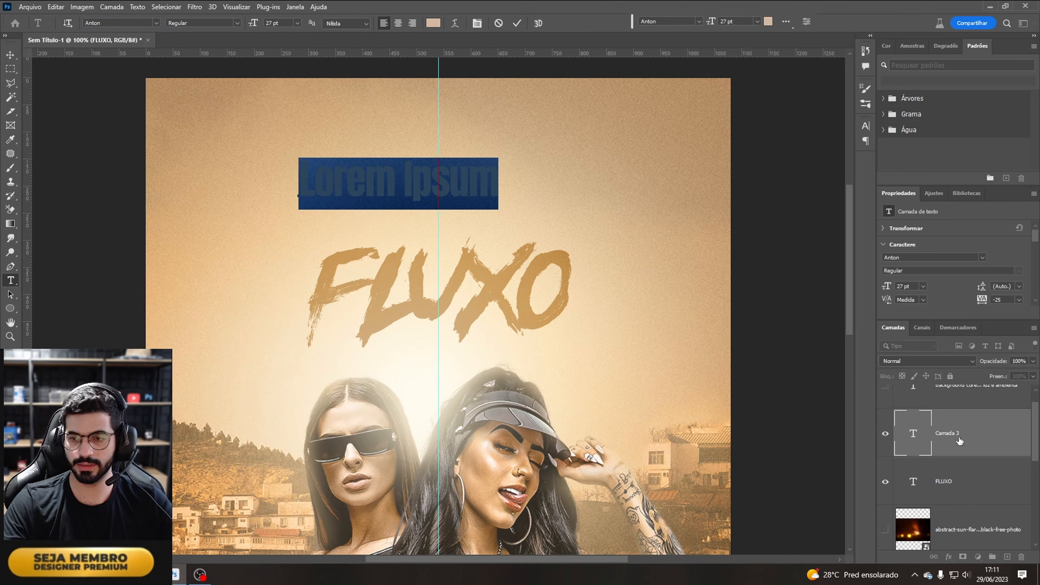
Step: Replace the placeholder text with O ROLE DA QUEBRADA
{"action": "left_click", "coordinate": [969, 440]}
{"action": "left_click", "coordinate": [403, 181]}
{"action": "key", "text": "ctrl+a"}
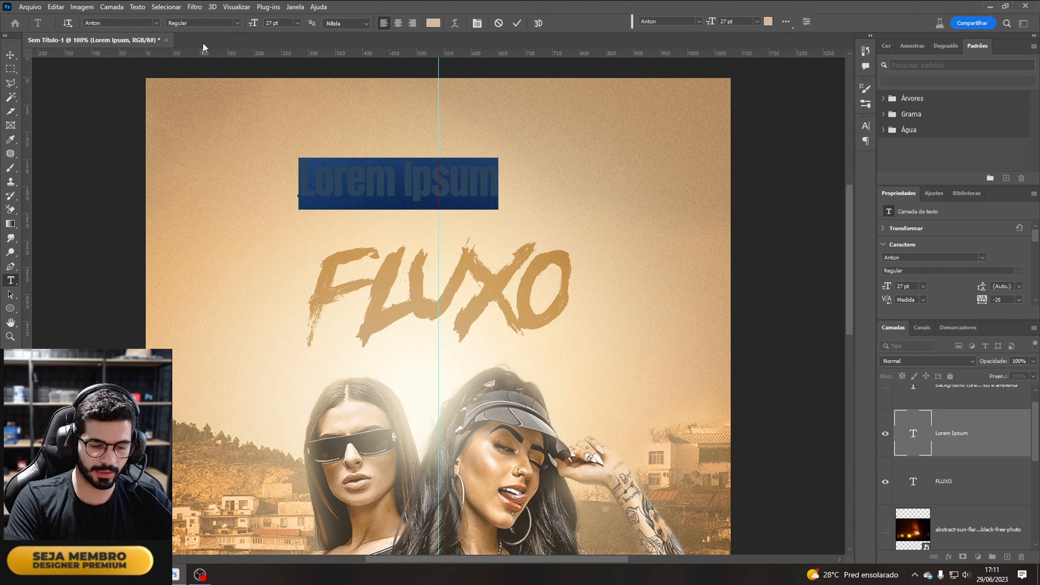
{"action": "type", "text": "O ROL"}
{"action": "type", "text": "Ç"}
{"action": "key", "text": "BackSpace"}
{"action": "key", "text": "BackSpace"}
{"action": "key", "text": "BackSpace"}
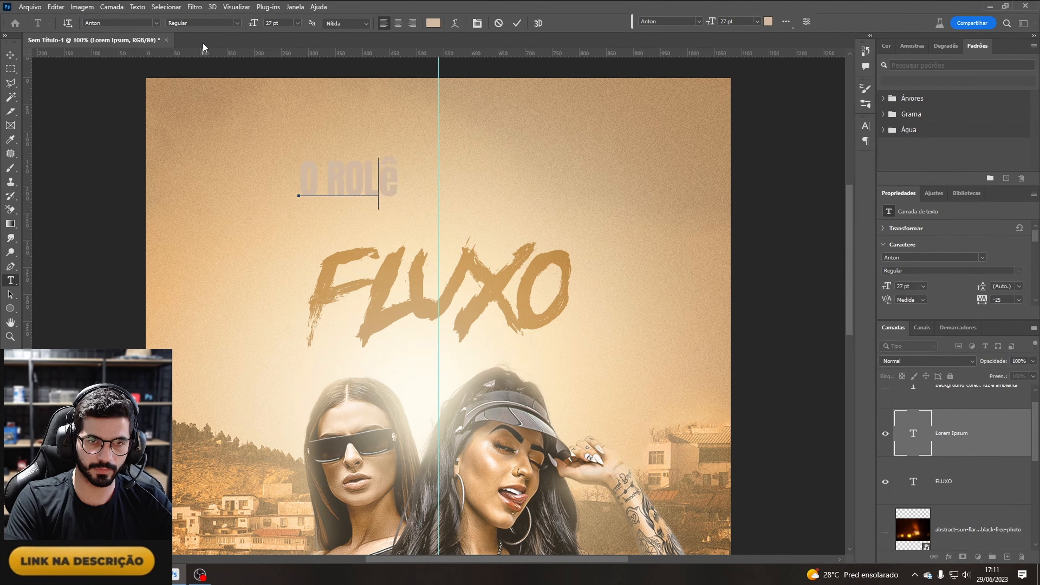
{"action": "type", "text": "O"}
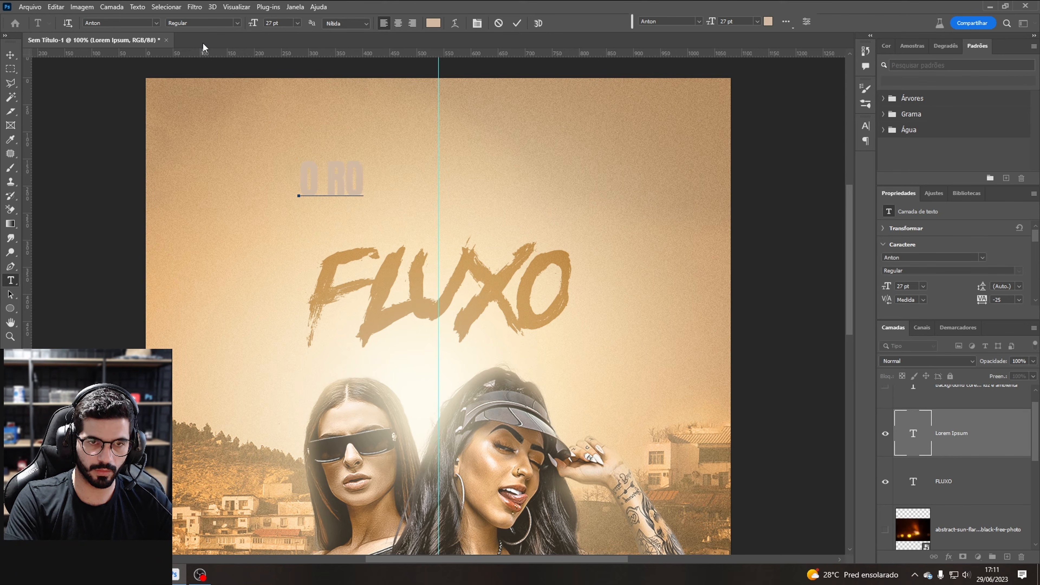
{"action": "type", "text": "LE DA QUEBRADA"}
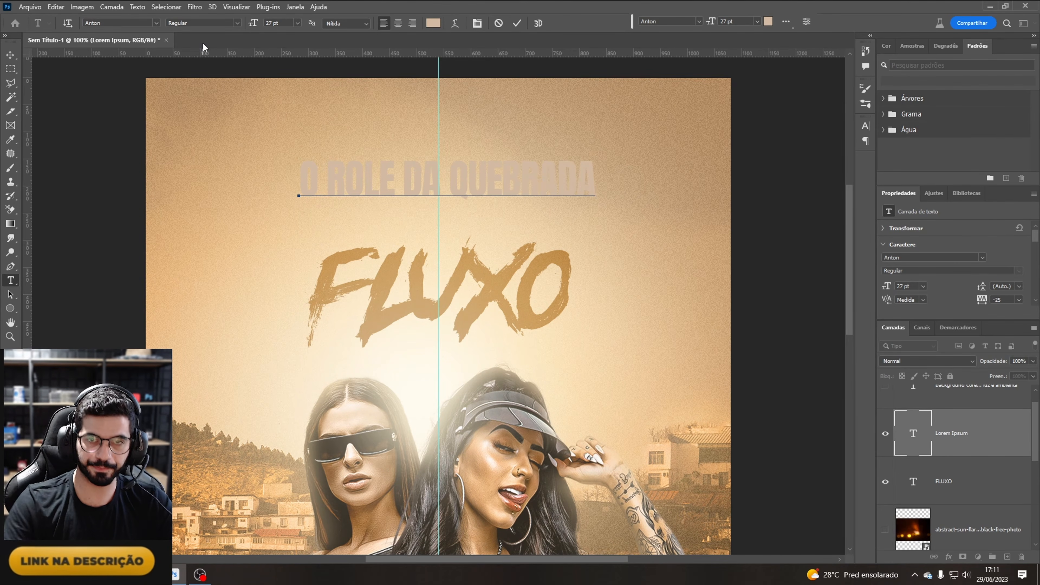
Step: Set the O ROLE DA QUEBRADA text colour to #bfa174
{"action": "key", "text": "ctrl+a"}
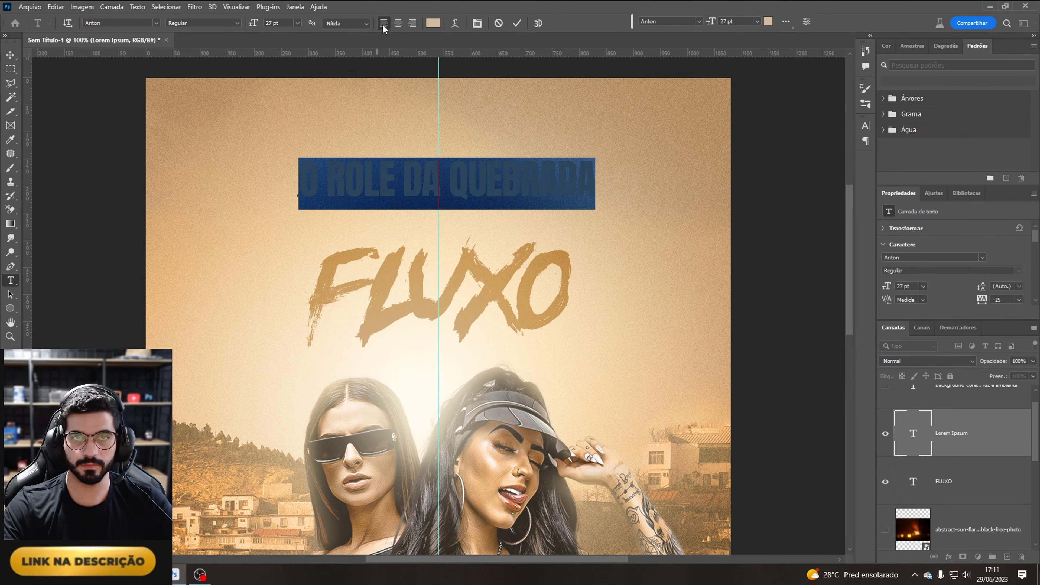
{"action": "left_click", "coordinate": [435, 23]}
{"action": "left_click", "coordinate": [905, 78]}
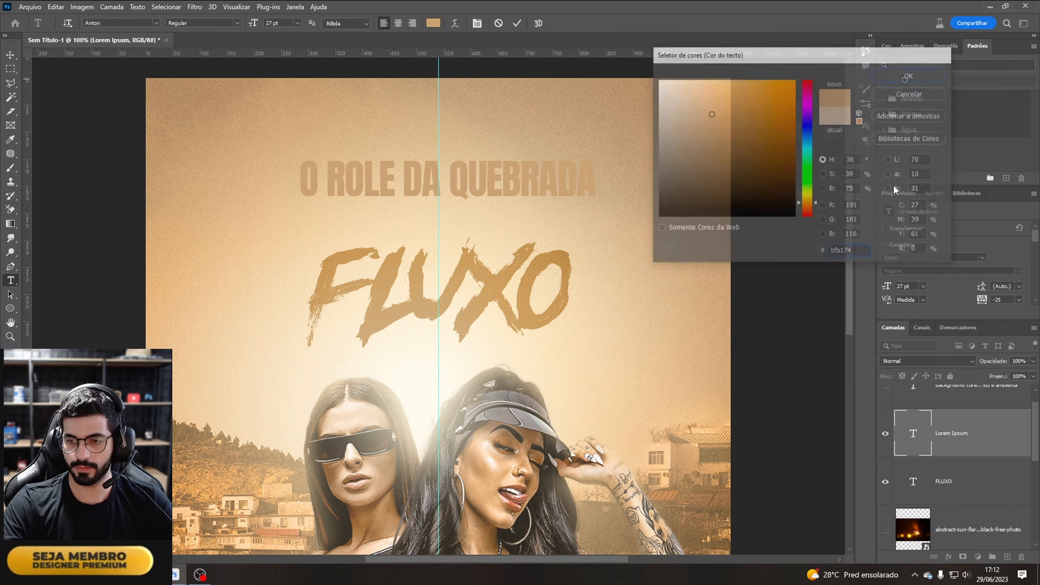
{"action": "left_click", "coordinate": [839, 376]}
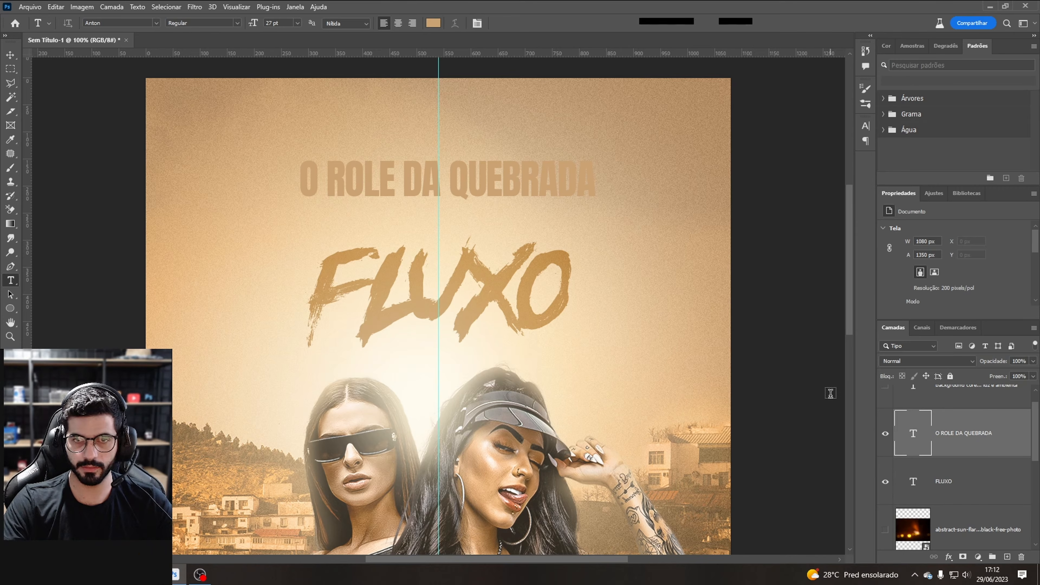
Step: Scale the O ROLE DA QUEBRADA text down and place it centred just below FLUXO
{"action": "key", "text": "ctrl+t"}
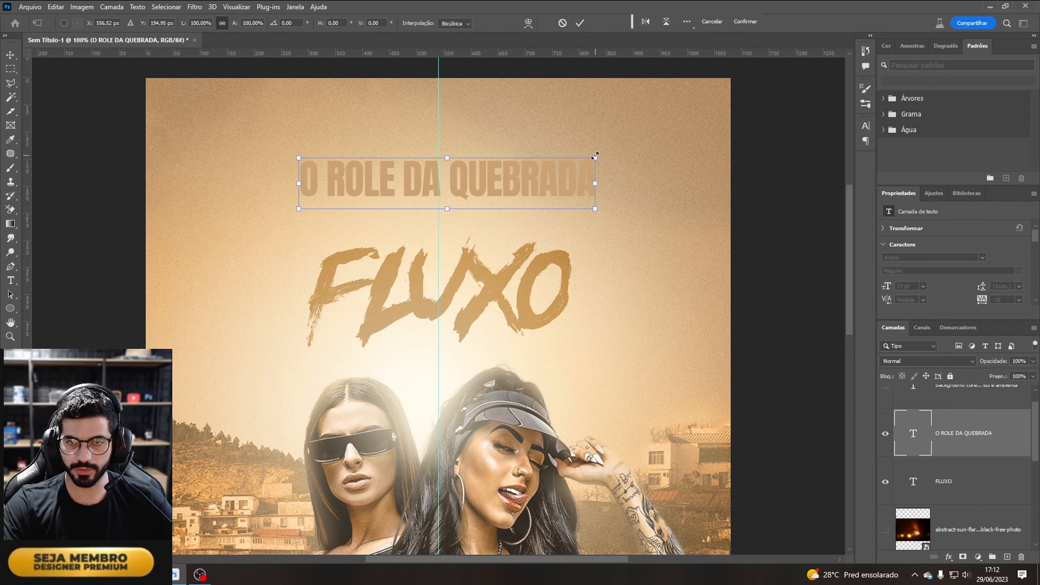
{"action": "left_click_drag", "start_coordinate": [595, 156], "coordinate": [485, 364]}
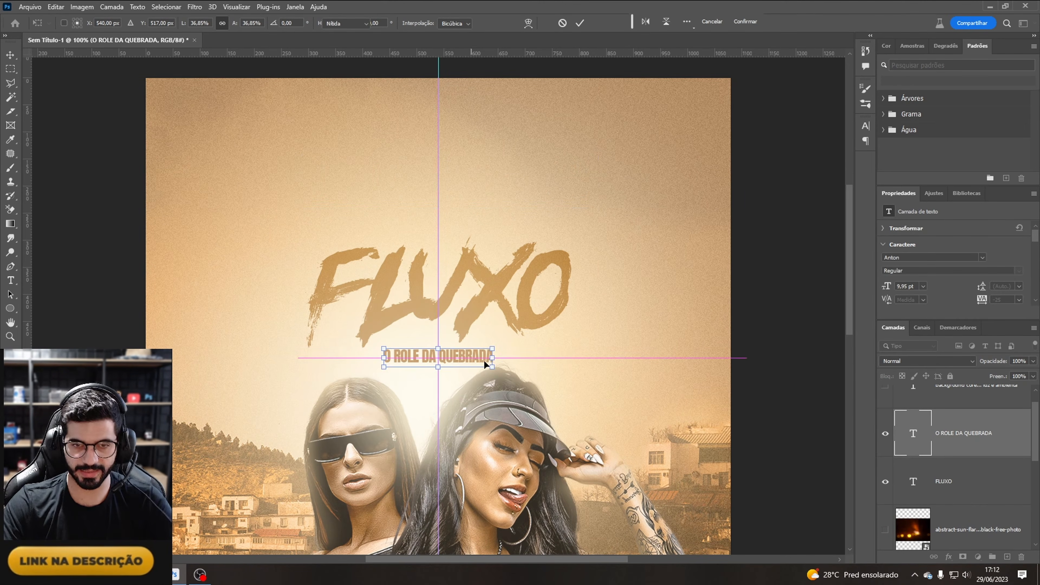
{"action": "key", "text": "Return"}
Step: Set the subtitle's tracking to 200 and re-centre it under FLUXO
{"action": "left_click", "coordinate": [865, 127]}
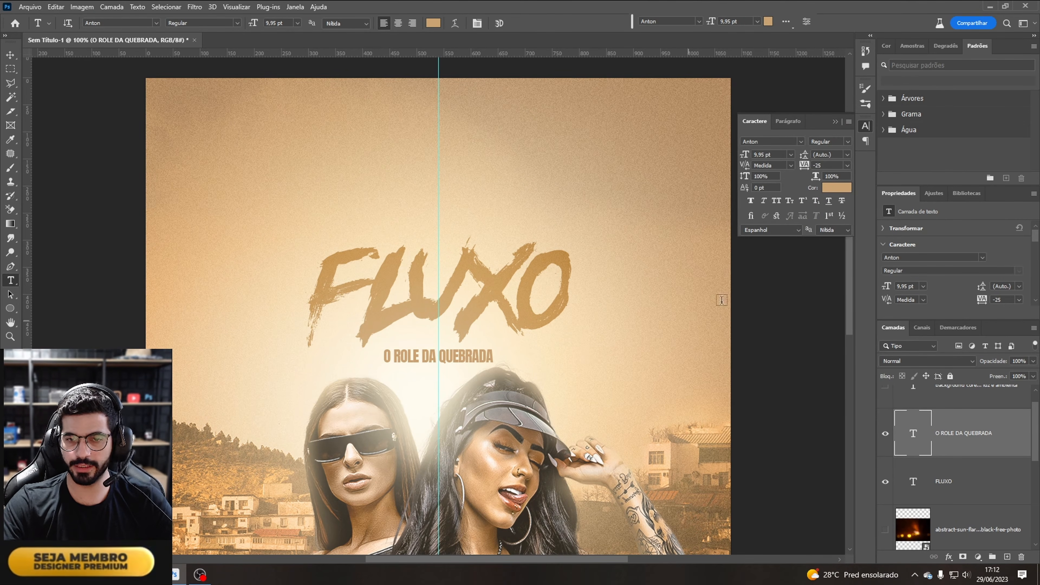
{"action": "left_click", "coordinate": [847, 166]}
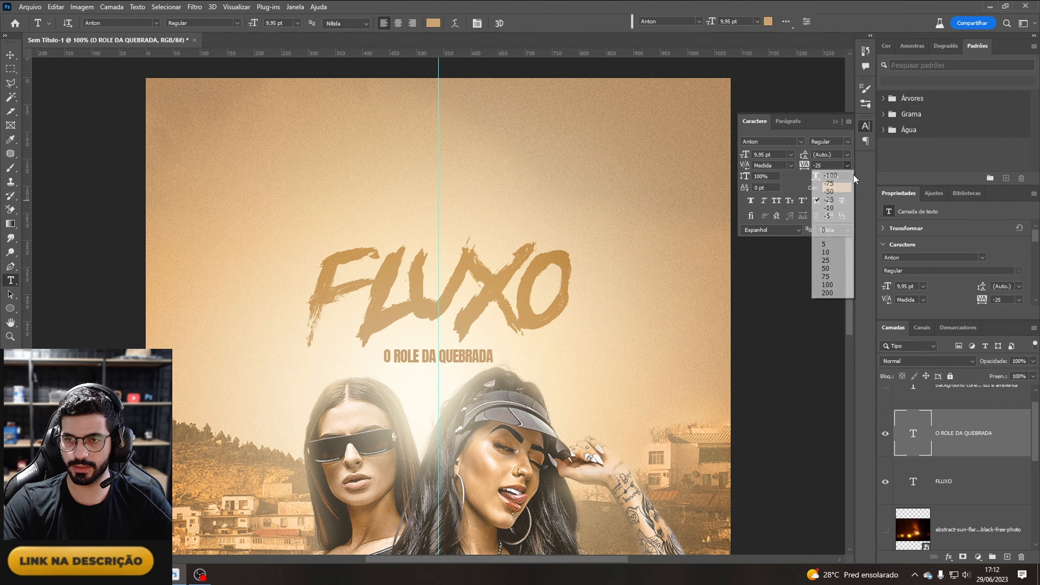
{"action": "left_click", "coordinate": [836, 292]}
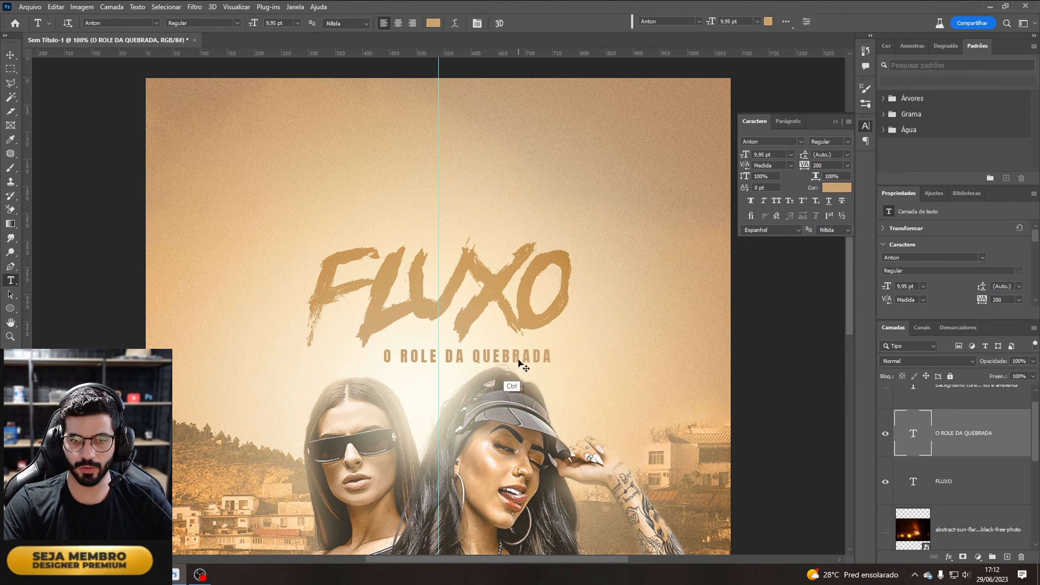
{"action": "left_click_drag", "start_coordinate": [520, 360], "coordinate": [477, 358]}
{"action": "key", "text": "ctrl+t"}
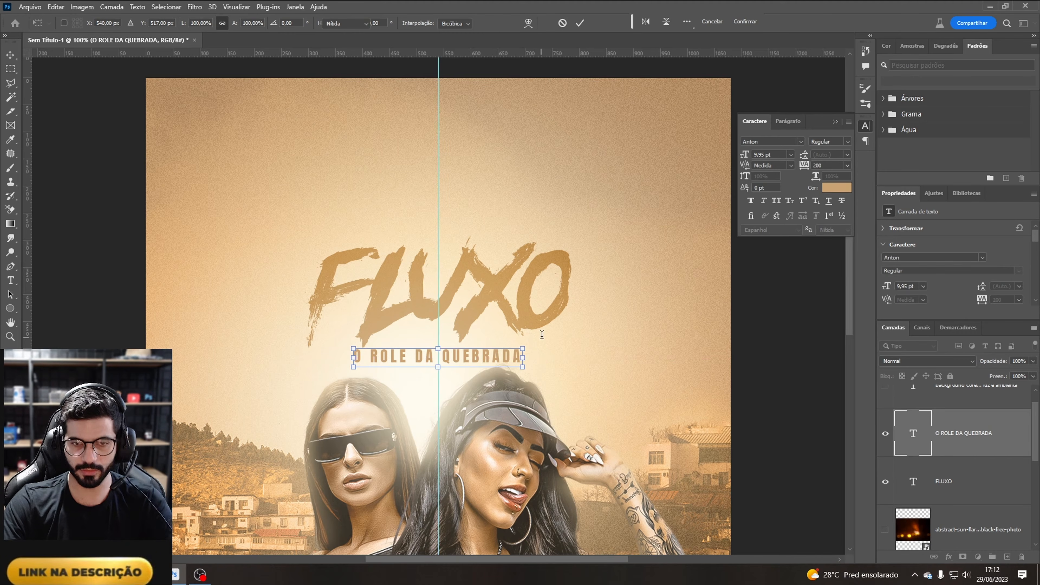
{"action": "key", "text": "Return"}
Step: Duplicate the FLUXO text layer
{"action": "key", "text": "ctrl+minus"}
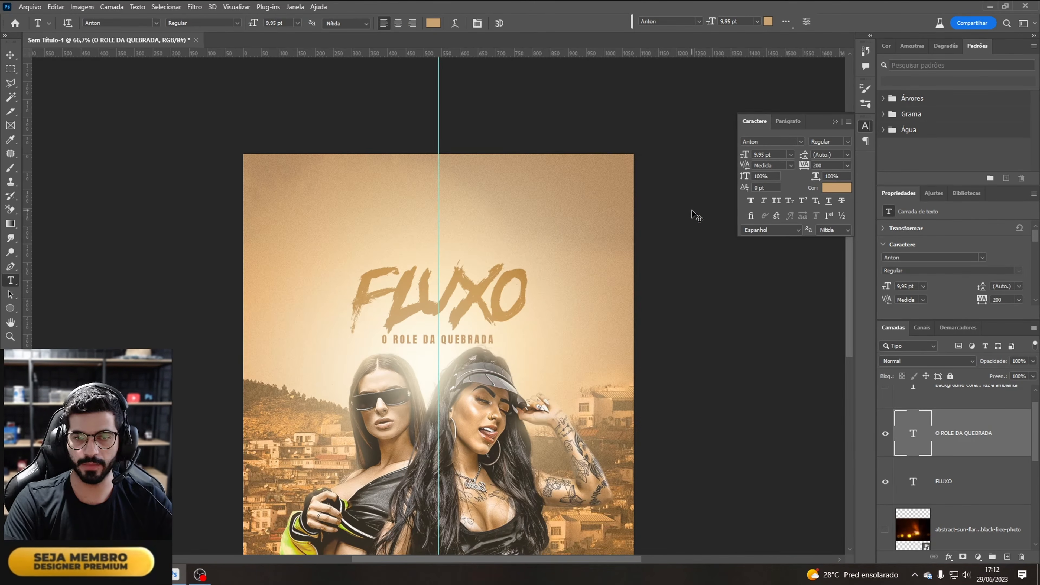
{"action": "key", "text": "ctrl+minus"}
{"action": "key", "text": "ctrl+plus"}
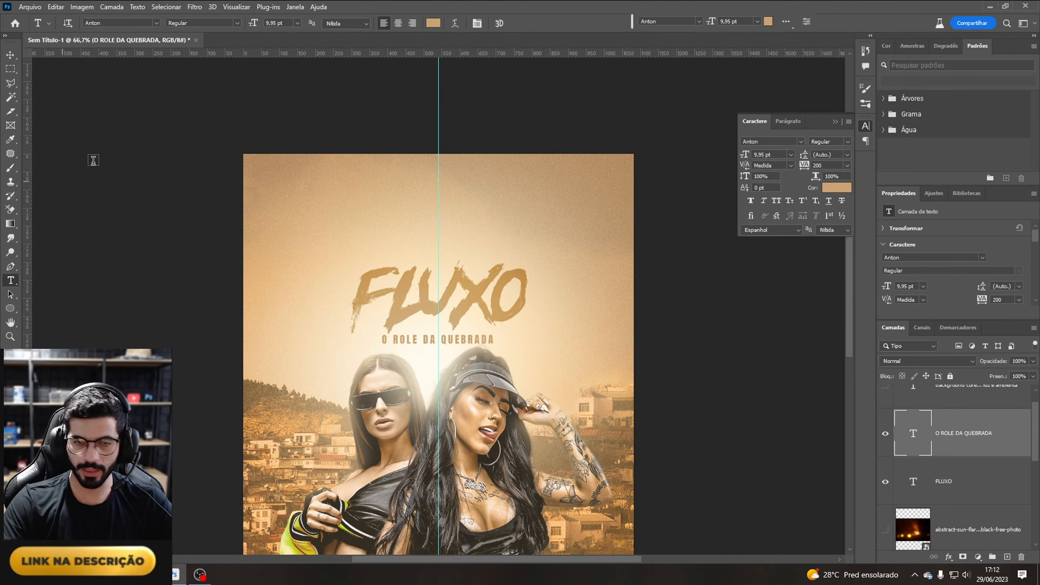
{"action": "key", "text": "ctrl+plus"}
{"action": "key", "text": "ctrl+plus"}
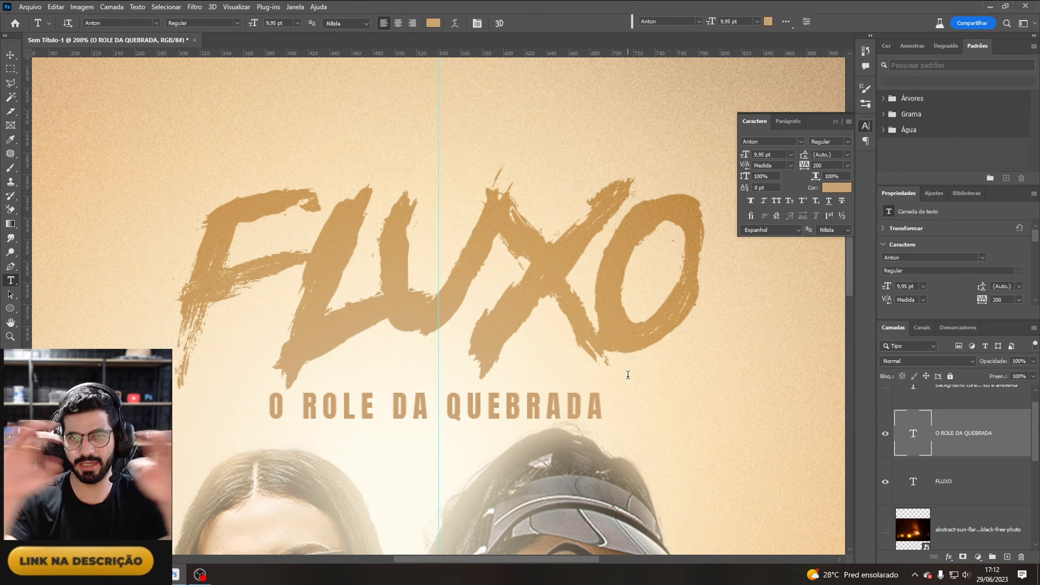
{"action": "key", "text": "m"}
{"action": "left_click", "coordinate": [555, 260], "text": "ctrl"}
{"action": "key", "text": "ctrl+j"}
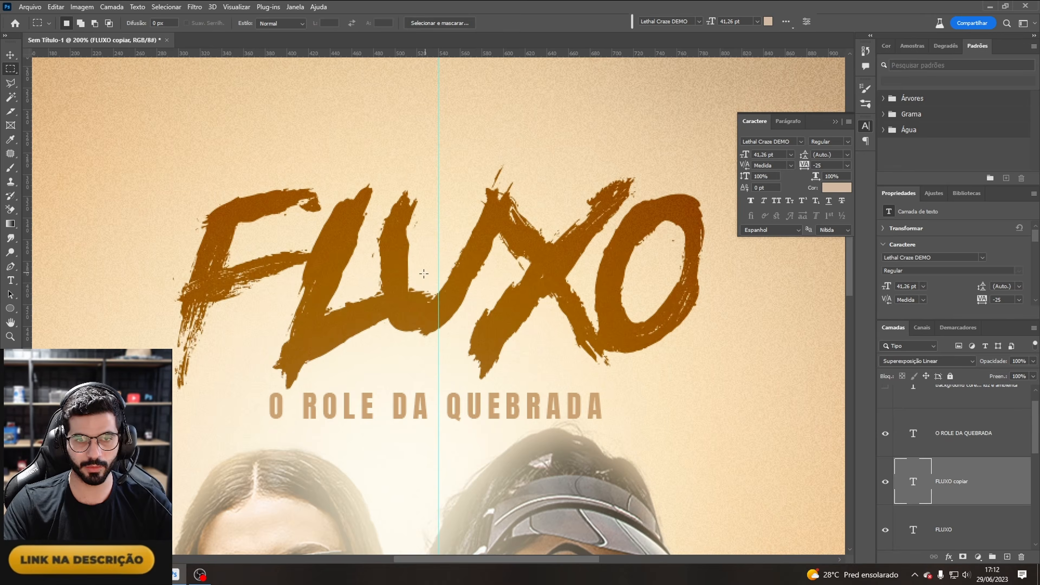
Step: Replace the duplicated FLUXO text with the single letter I
{"action": "key", "text": "t"}
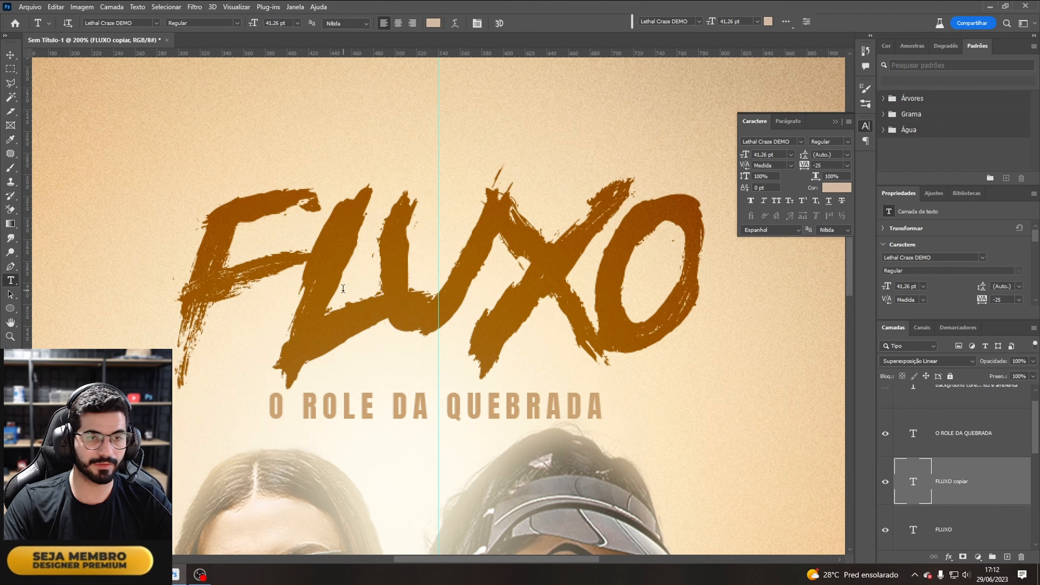
{"action": "left_click", "coordinate": [314, 296]}
{"action": "key", "text": "ctrl+a"}
{"action": "type", "text": "T"}
{"action": "key", "text": "ctrl+a"}
{"action": "type", "text": "I"}
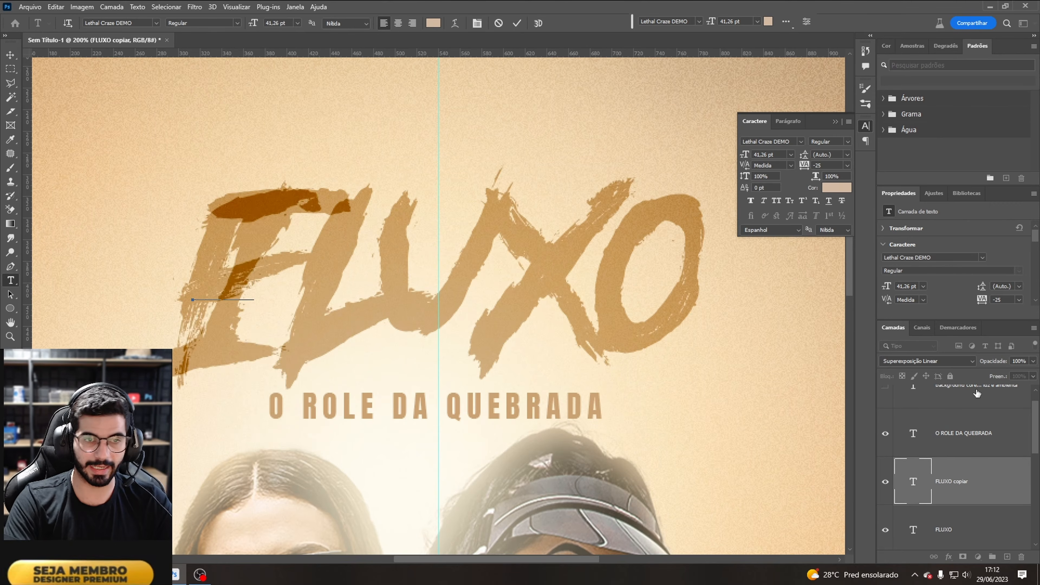
{"action": "left_click", "coordinate": [978, 501]}
Step: Rotate and scale the I brush letters into horizontal strokes flanking both sides of the subtitle
{"action": "left_click_drag", "start_coordinate": [243, 222], "coordinate": [211, 397]}
{"action": "key", "text": "ctrl+t"}
{"action": "left_click_drag", "start_coordinate": [212, 306], "coordinate": [303, 434]}
{"action": "left_click_drag", "start_coordinate": [277, 372], "coordinate": [181, 452]}
{"action": "mouse_move", "coordinate": [181, 495]}
{"action": "left_mouse_down"}
{"action": "mouse_move", "coordinate": [234, 390]}
{"action": "mouse_move", "coordinate": [256, 405]}
{"action": "mouse_move", "coordinate": [650, 406]}
{"action": "left_mouse_up"}
{"action": "key", "text": "Return"}
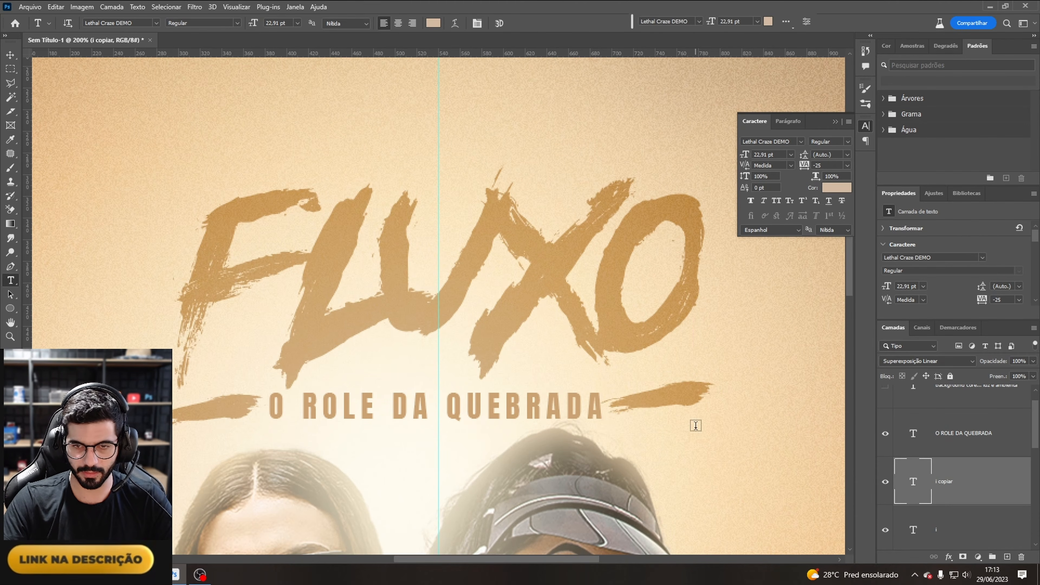
Step: Open the subtitle layer's Blending Options and split the Underlying Layer white slider to 236
{"action": "key", "text": "ctrl+minus"}
{"action": "key", "text": "ctrl+minus"}
{"action": "key", "text": "ctrl+minus"}
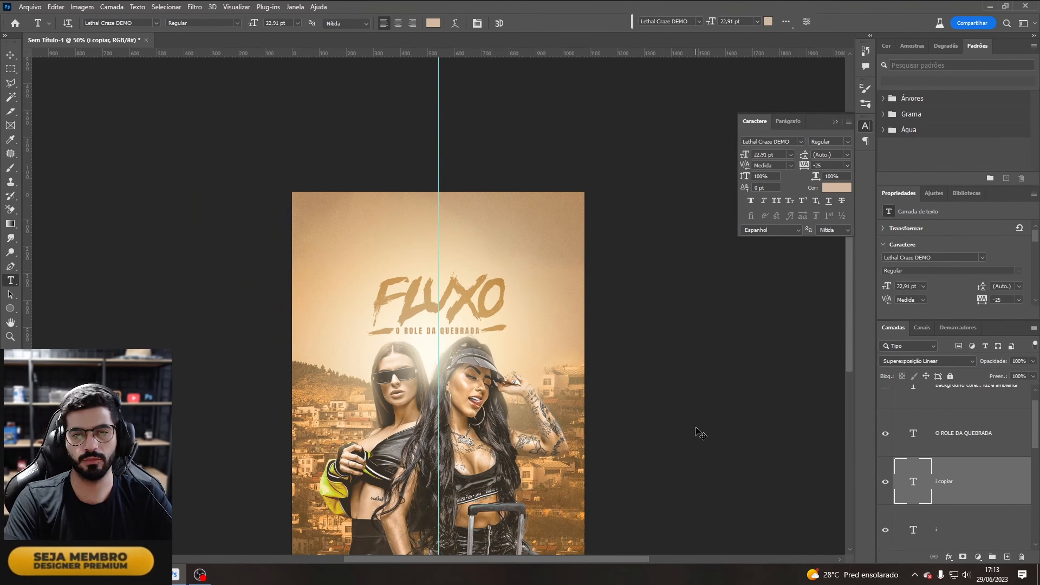
{"action": "key", "text": "ctrl+minus"}
{"action": "key", "text": "ctrl+plus"}
{"action": "key", "text": "ctrl+plus"}
{"action": "key", "text": "ctrl+plus"}
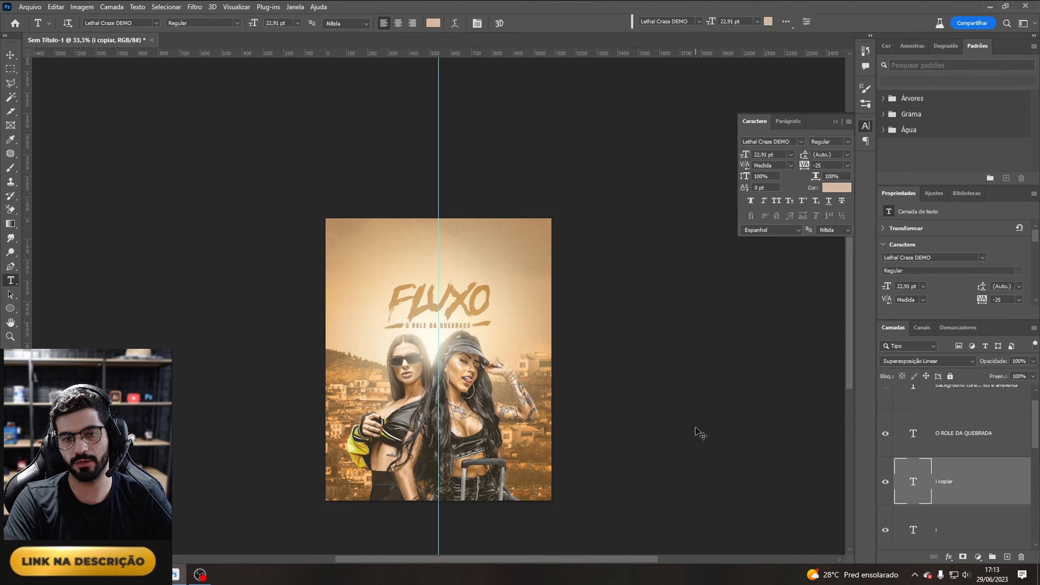
{"action": "left_click", "coordinate": [973, 435]}
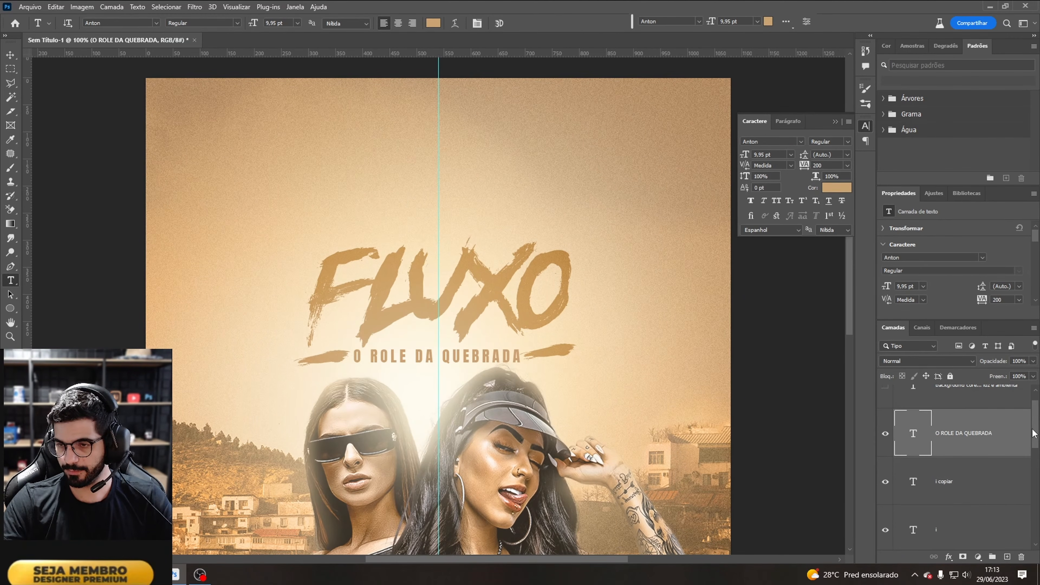
{"action": "scroll", "coordinate": [974, 435], "scroll_direction": "down", "scroll_amount": 1}
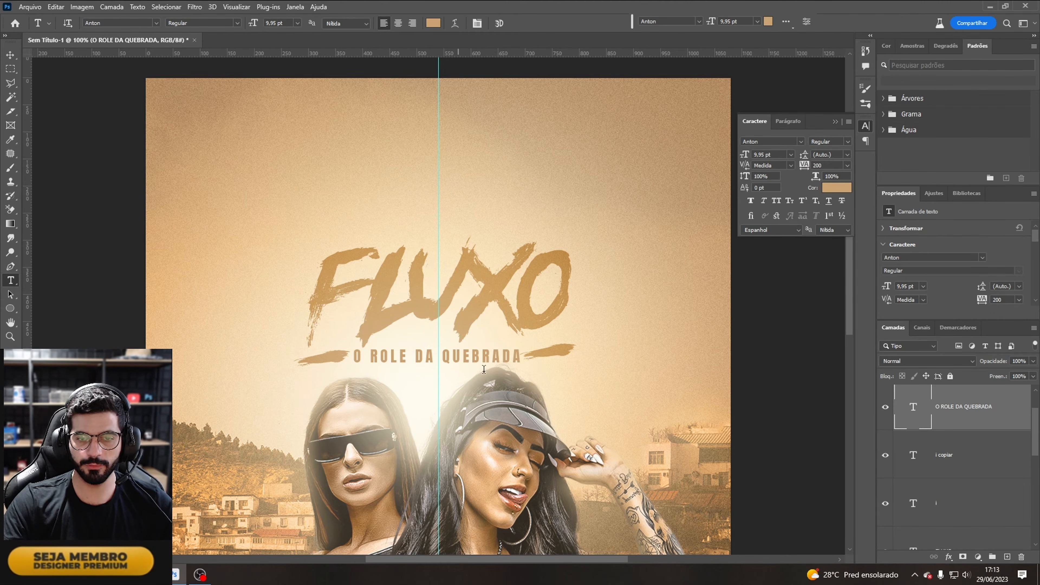
{"action": "left_click", "coordinate": [949, 558]}
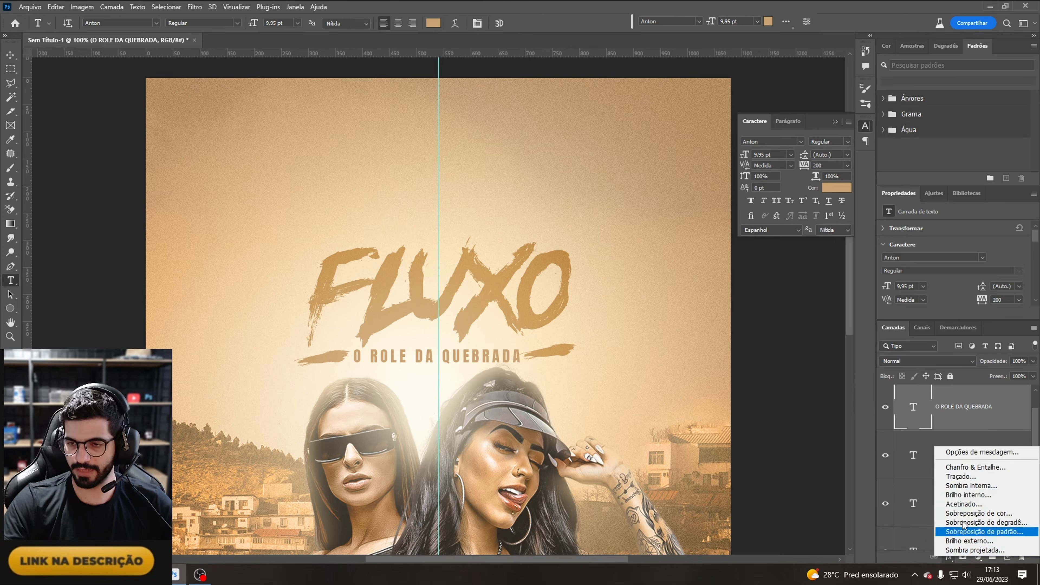
{"action": "left_click", "coordinate": [979, 456]}
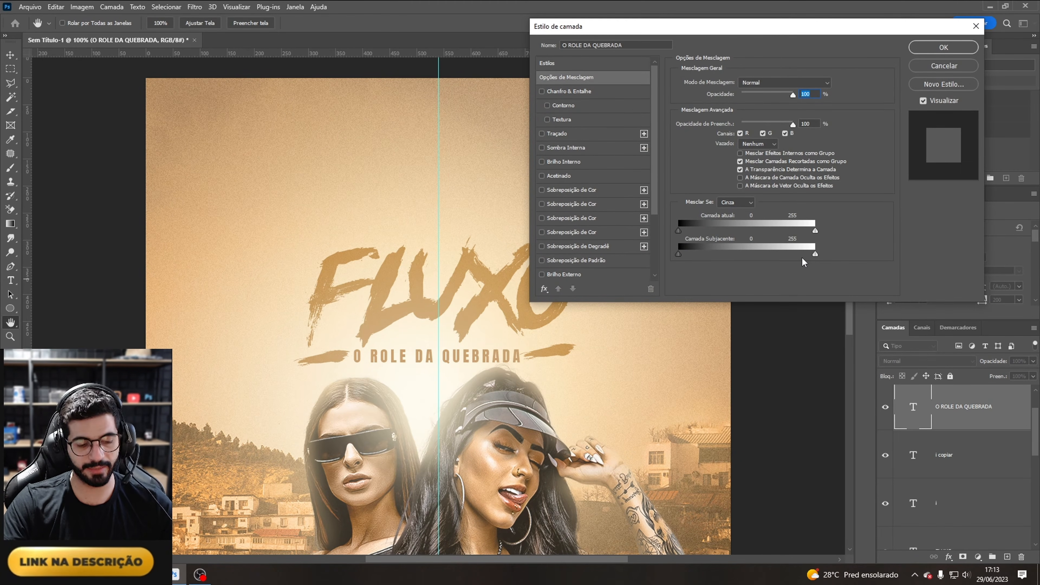
{"action": "key", "text": "alt"}
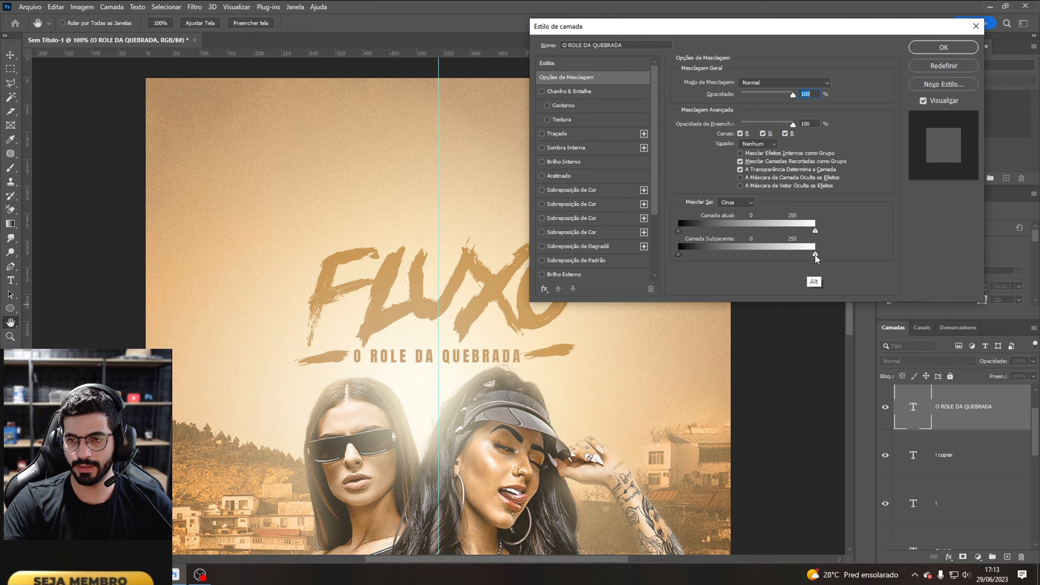
{"action": "mouse_move", "coordinate": [815, 254]}
{"action": "left_mouse_down"}
{"action": "mouse_move", "coordinate": [783, 255]}
{"action": "mouse_move", "coordinate": [805, 253]}
{"action": "left_mouse_up"}
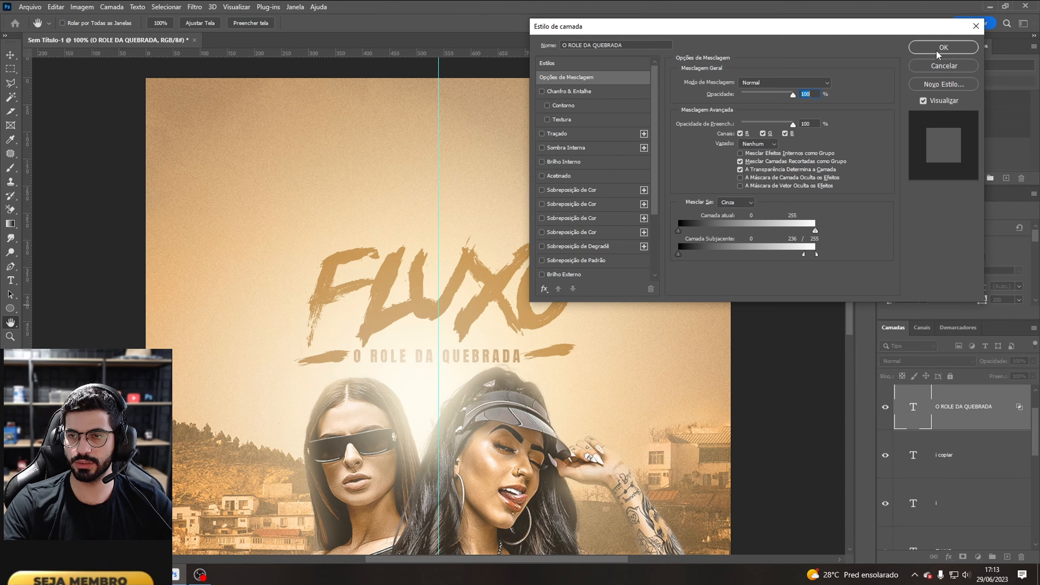
{"action": "left_click", "coordinate": [944, 47]}
Step: Copy the subtitle's layer style and paste it onto both I stroke layers
{"action": "right_click", "coordinate": [963, 413]}
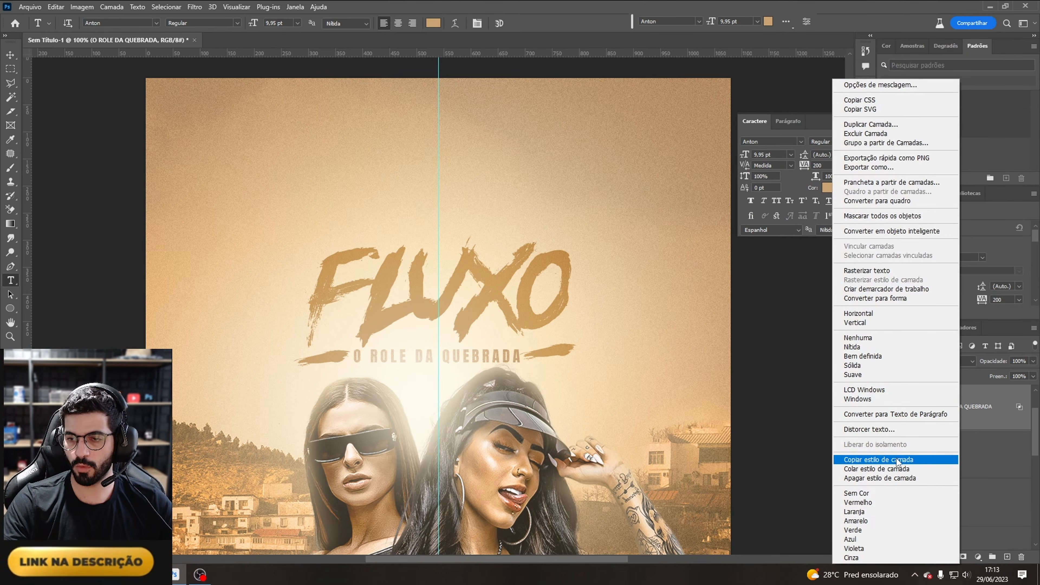
{"action": "left_click", "coordinate": [896, 460]}
{"action": "left_click", "coordinate": [954, 459]}
{"action": "left_click", "coordinate": [953, 503], "text": "ctrl"}
{"action": "right_click", "coordinate": [962, 458]}
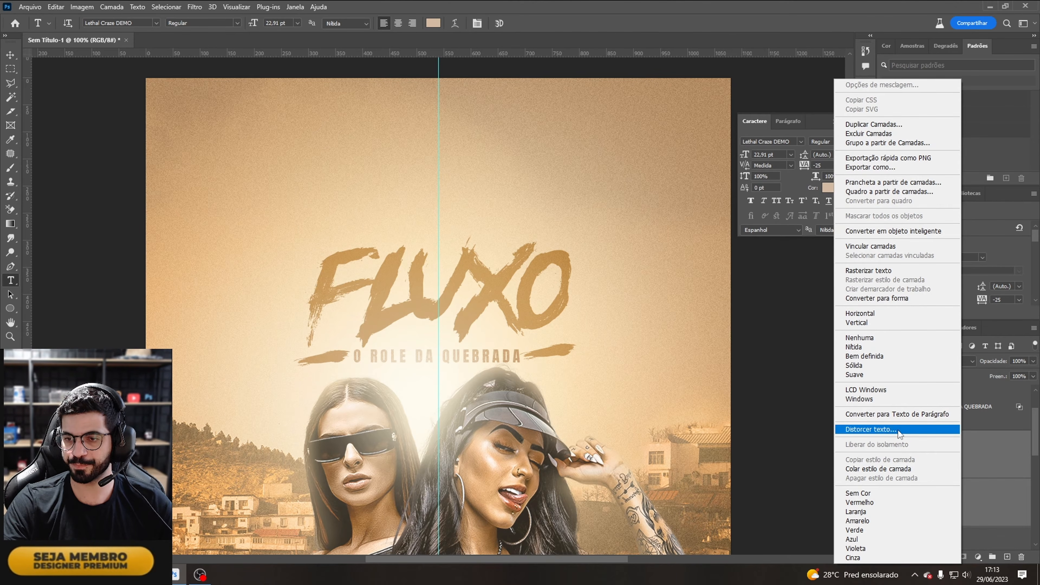
{"action": "left_click", "coordinate": [895, 469]}
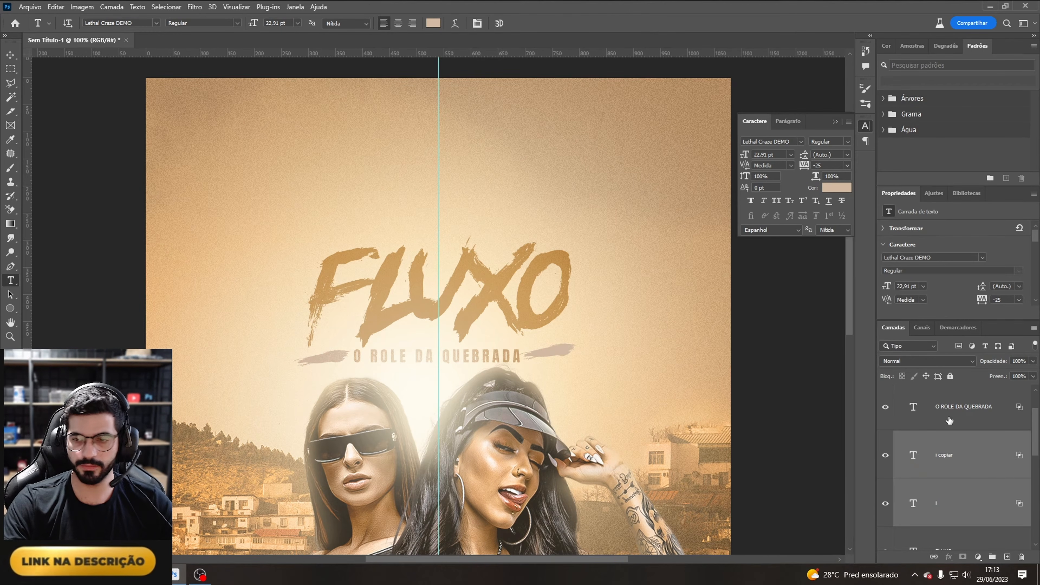
Step: Convert the two I stroke layers into a single smart object
{"action": "key", "text": "alt+shift+l"}
{"action": "left_click", "coordinate": [975, 462]}
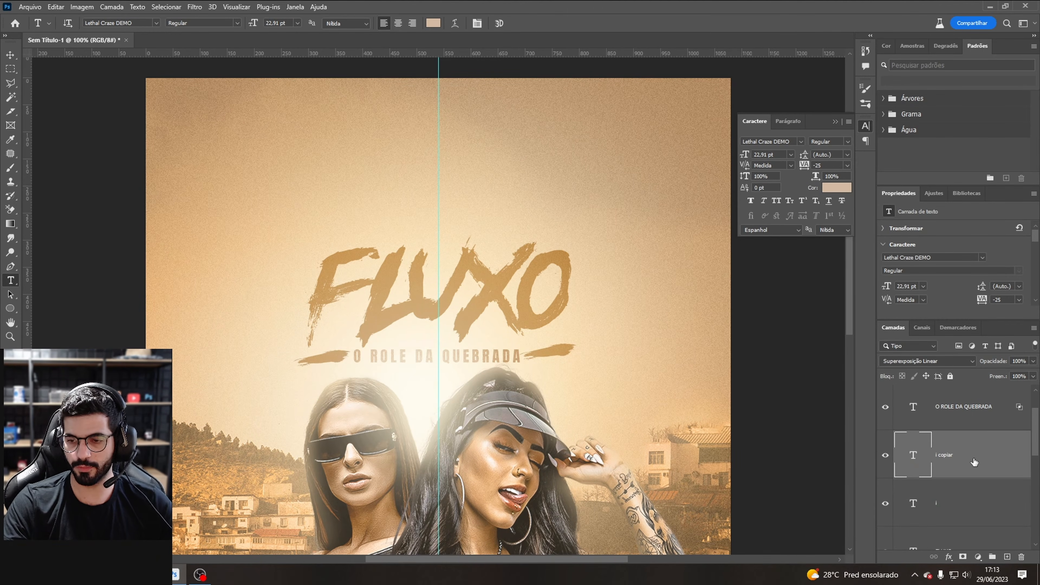
{"action": "left_click", "coordinate": [948, 558]}
{"action": "left_click", "coordinate": [951, 442]}
{"action": "left_click", "coordinate": [952, 503], "text": "ctrl"}
{"action": "right_click", "coordinate": [963, 502]}
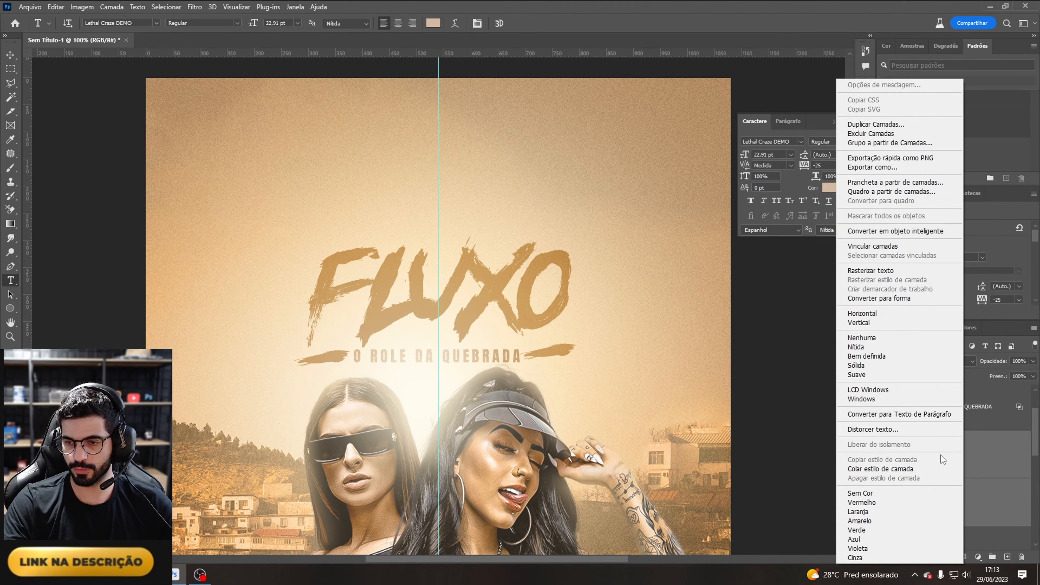
{"action": "left_click", "coordinate": [931, 233]}
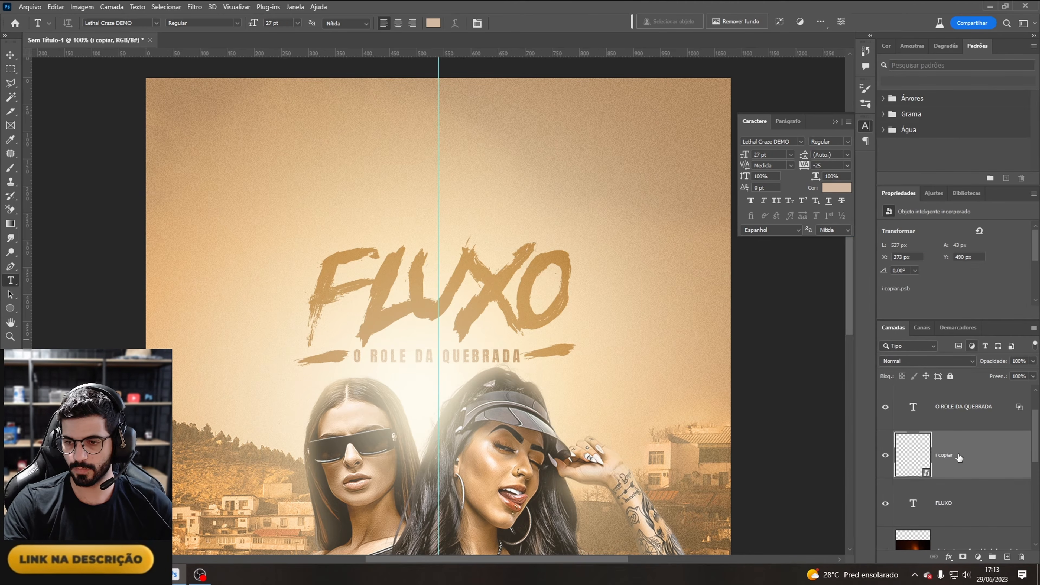
Step: Set the stroke smart object's blend mode to Superexposição Linear and split its Underlying Layer white slider to 226
{"action": "left_click", "coordinate": [932, 360]}
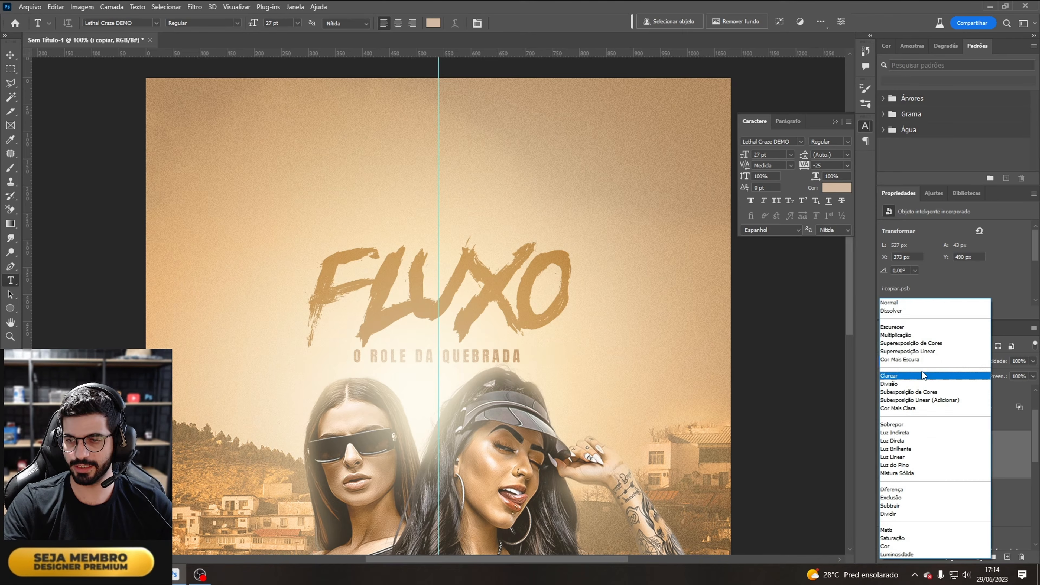
{"action": "left_click", "coordinate": [924, 353]}
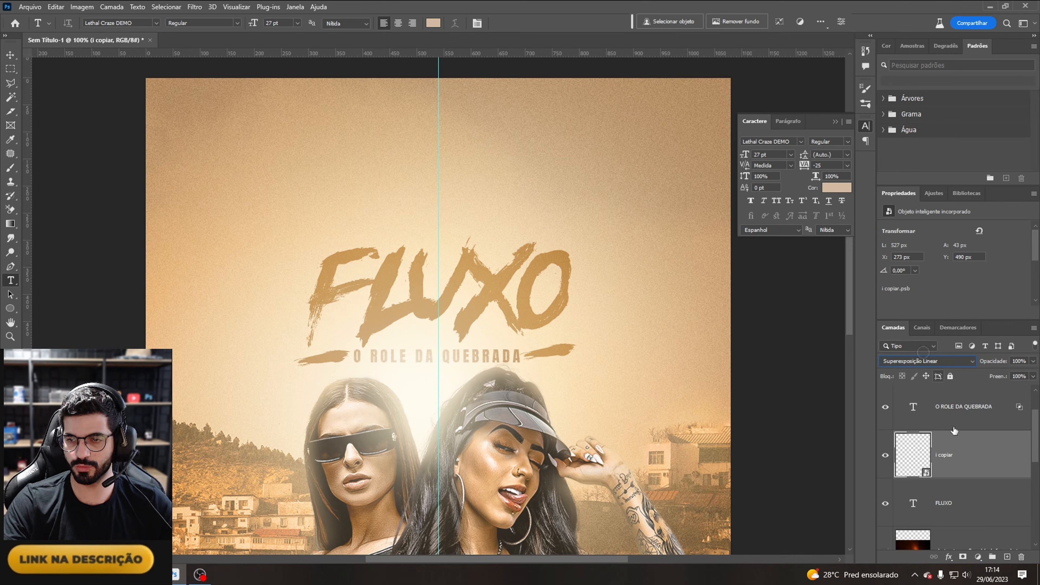
{"action": "left_click", "coordinate": [948, 557]}
{"action": "left_click", "coordinate": [975, 454]}
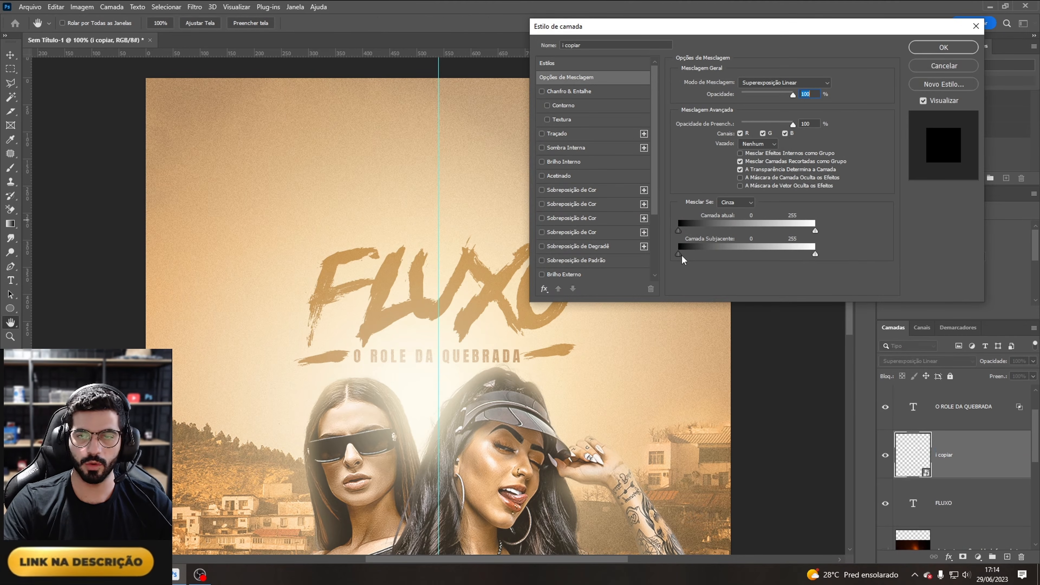
{"action": "key", "text": "alt"}
{"action": "left_click_drag", "start_coordinate": [815, 255], "coordinate": [799, 254]}
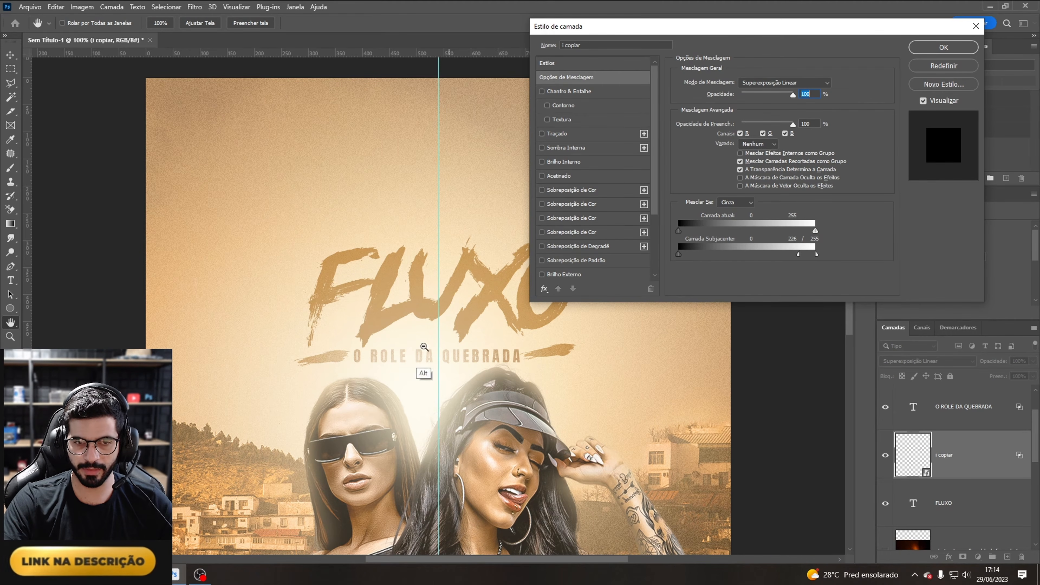
{"action": "left_click", "coordinate": [943, 48]}
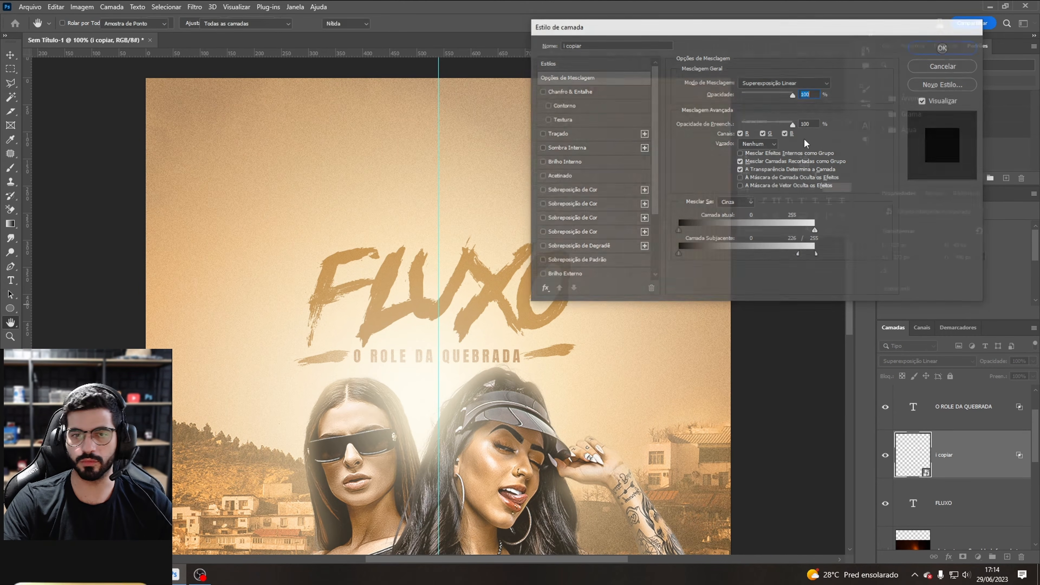
Step: Open the FLUXO layer's Blending Options and split its Underlying Layer white slider to 235
{"action": "left_click", "coordinate": [977, 503]}
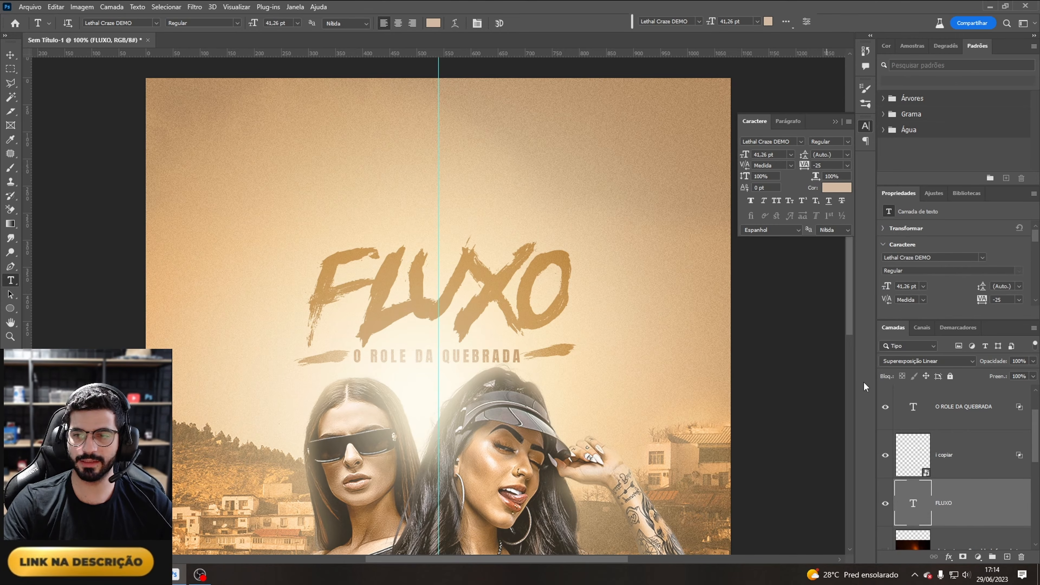
{"action": "left_click", "coordinate": [949, 557]}
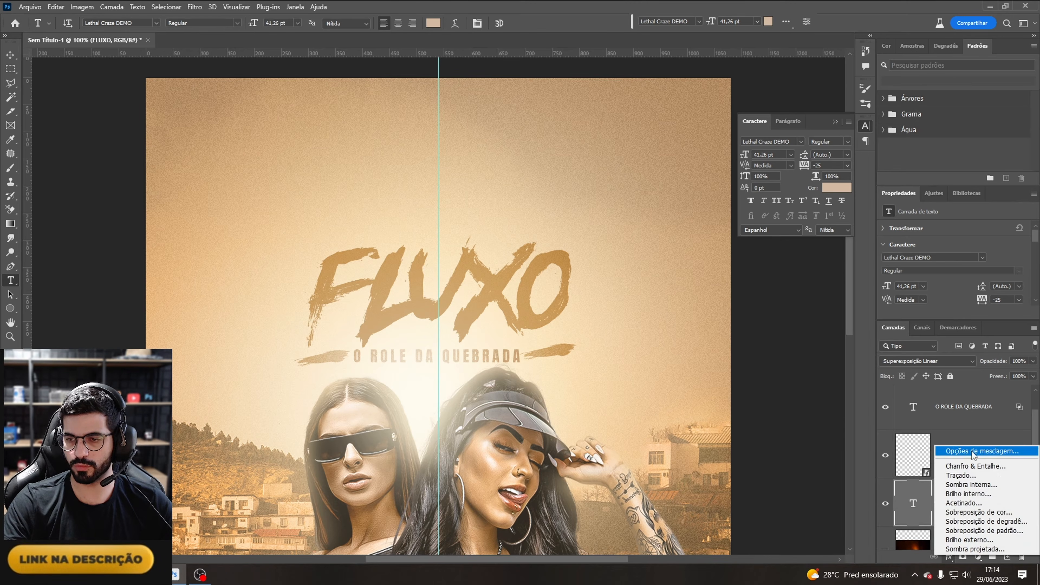
{"action": "left_click", "coordinate": [958, 450]}
{"action": "left_click_drag", "start_coordinate": [815, 254], "coordinate": [805, 254]}
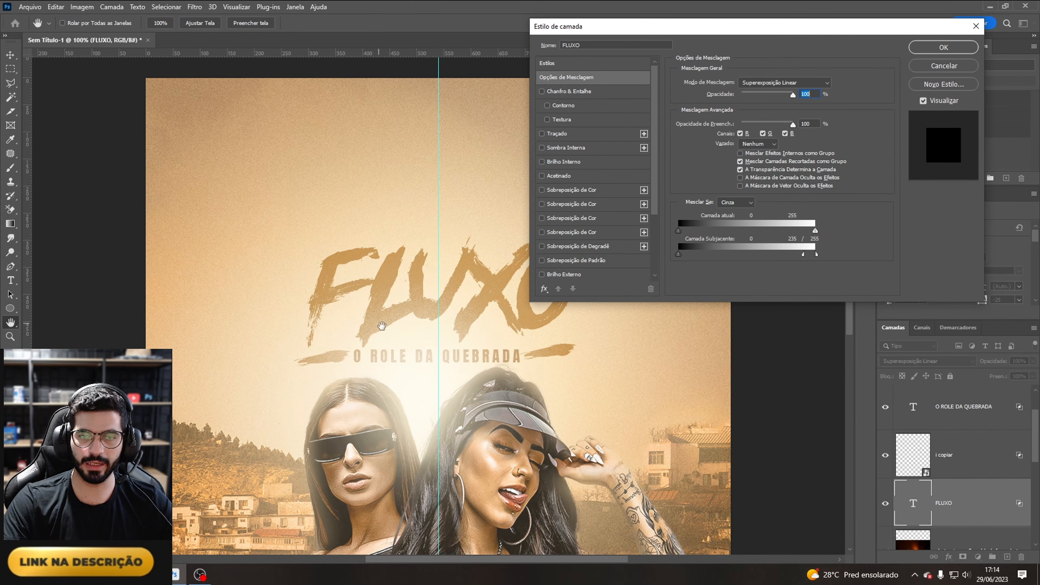
{"action": "left_click", "coordinate": [929, 47]}
Step: Hide the guides and zoom out to review the whole flyer
{"action": "key", "text": "t"}
{"action": "key", "text": "ctrl+plus"}
{"action": "key", "text": "ctrl+plus"}
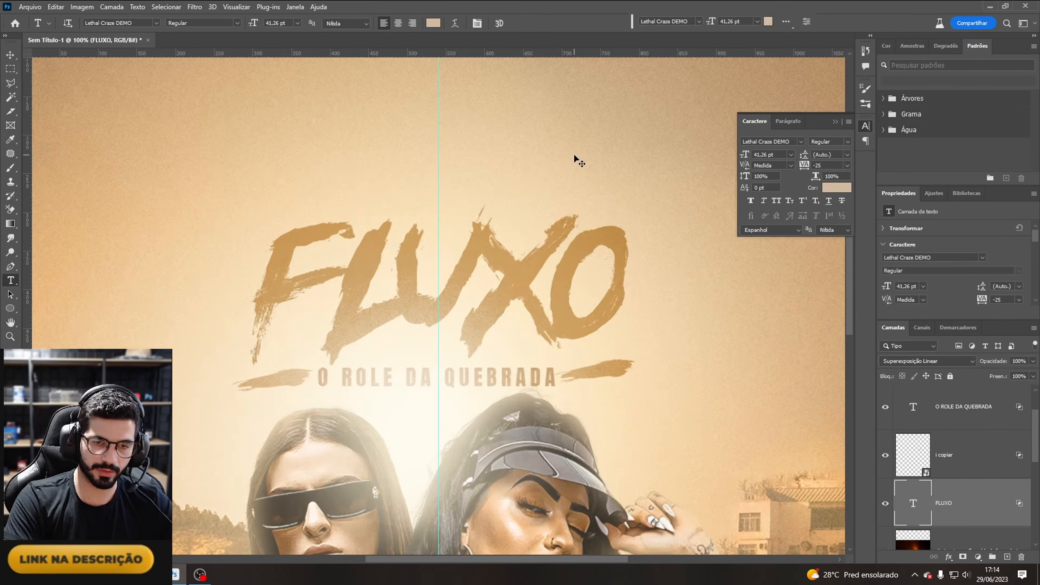
{"action": "key", "text": "ctrl+minus"}
{"action": "key", "text": "ctrl+minus"}
{"action": "key", "text": "ctrl+minus"}
{"action": "key", "text": "ctrl+minus"}
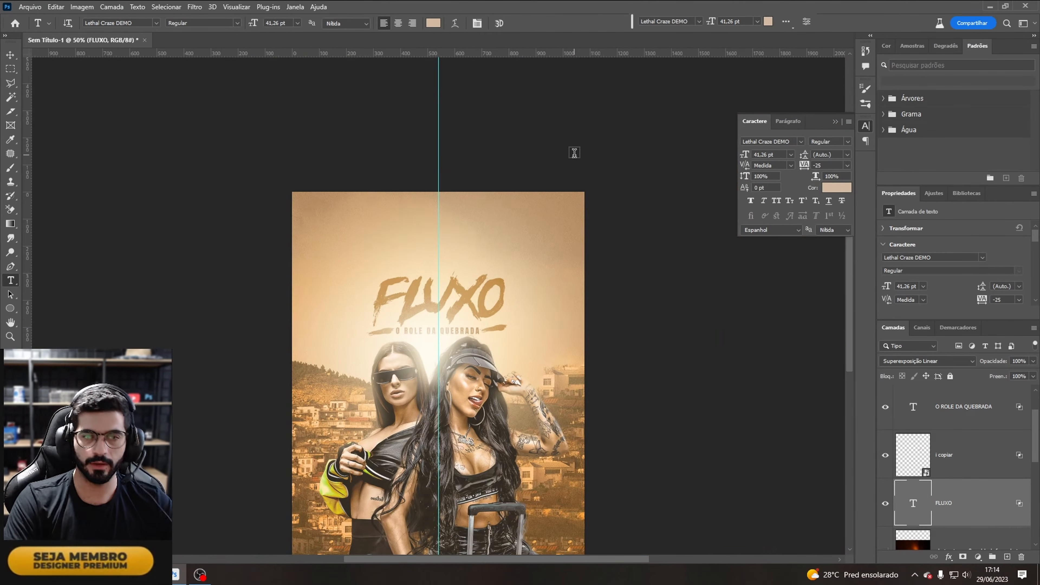
{"action": "key", "text": "ctrl+minus"}
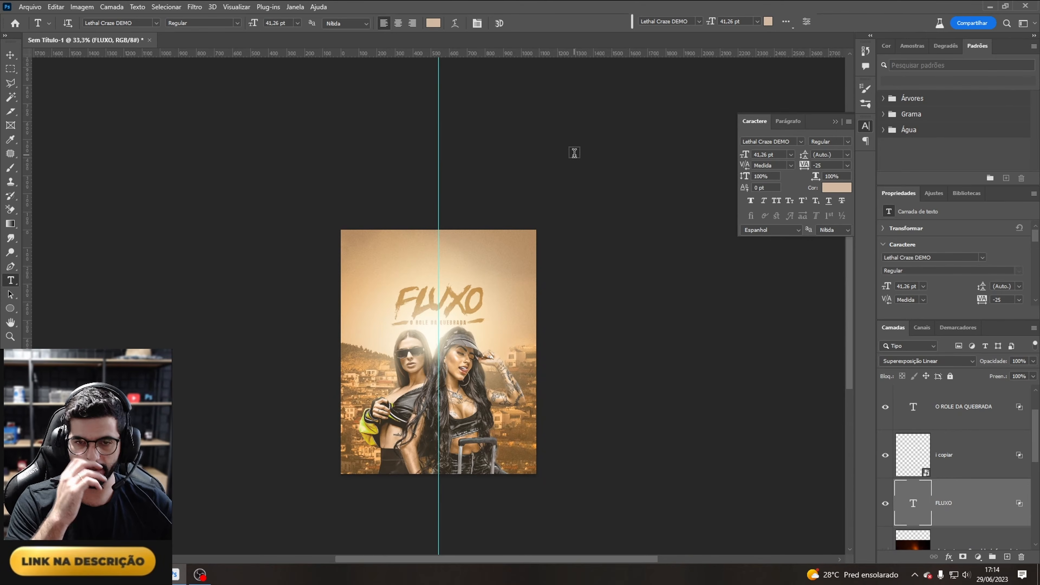
{"action": "key", "text": "ctrl+plus"}
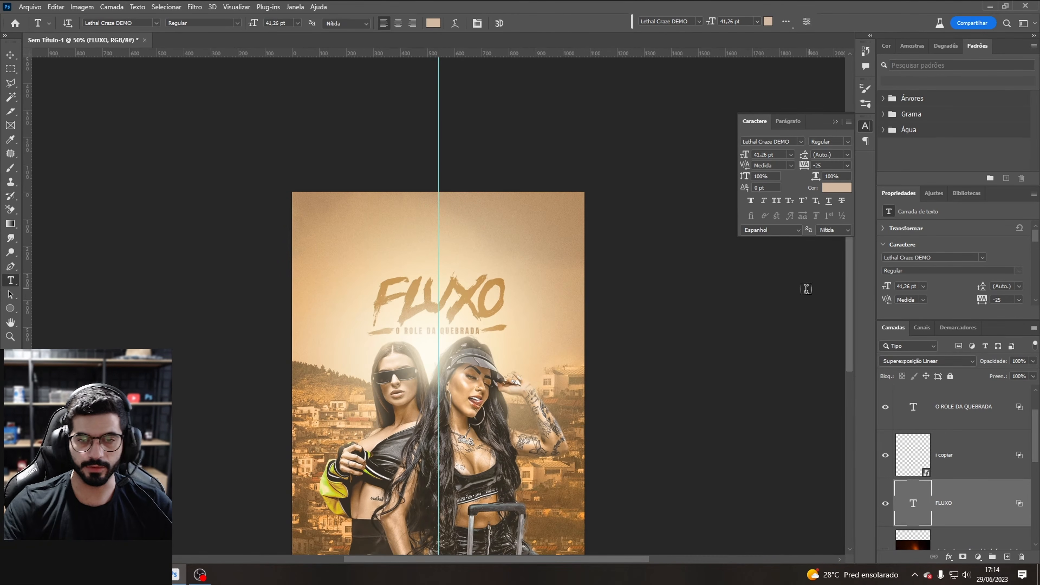
{"action": "key", "text": "ctrl+h"}
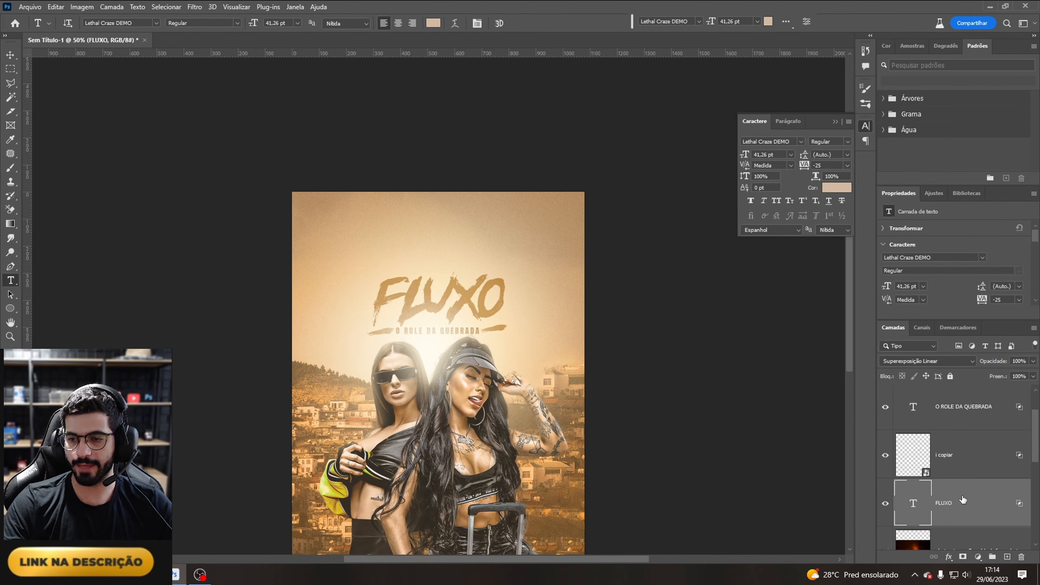
Step: Group the FLUXO, I copiar and O ROLE DA QUEBRADA layers together
{"action": "left_click_drag", "start_coordinate": [1037, 457], "coordinate": [1038, 438]}
{"action": "left_click", "coordinate": [984, 458], "text": "shift"}
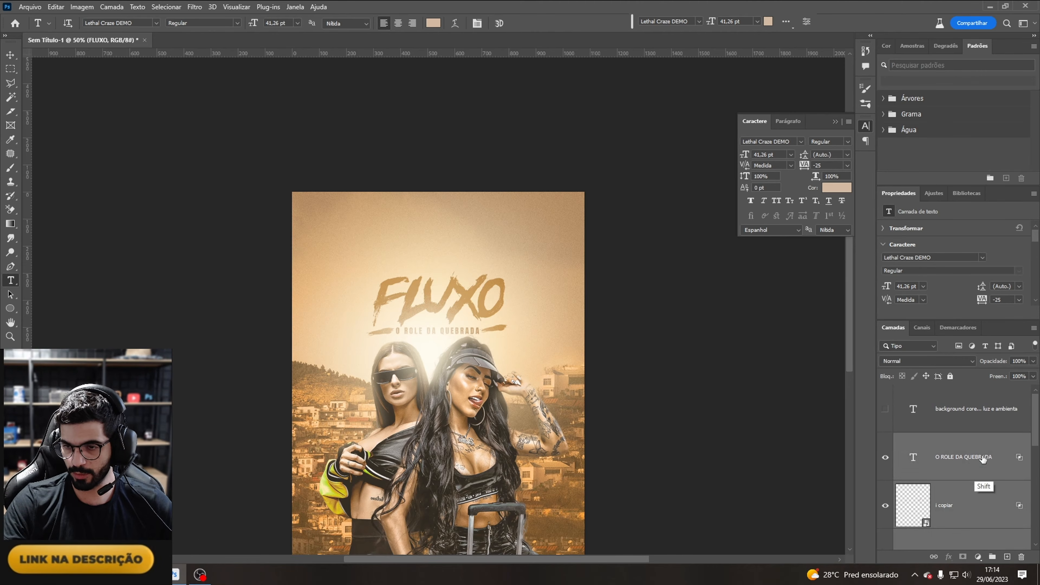
{"action": "key", "text": "ctrl+g"}
Step: Toggle the new title group and the checklist text layer off and on to compare the design
{"action": "left_click", "coordinate": [885, 440]}
{"action": "left_click", "coordinate": [885, 440]}
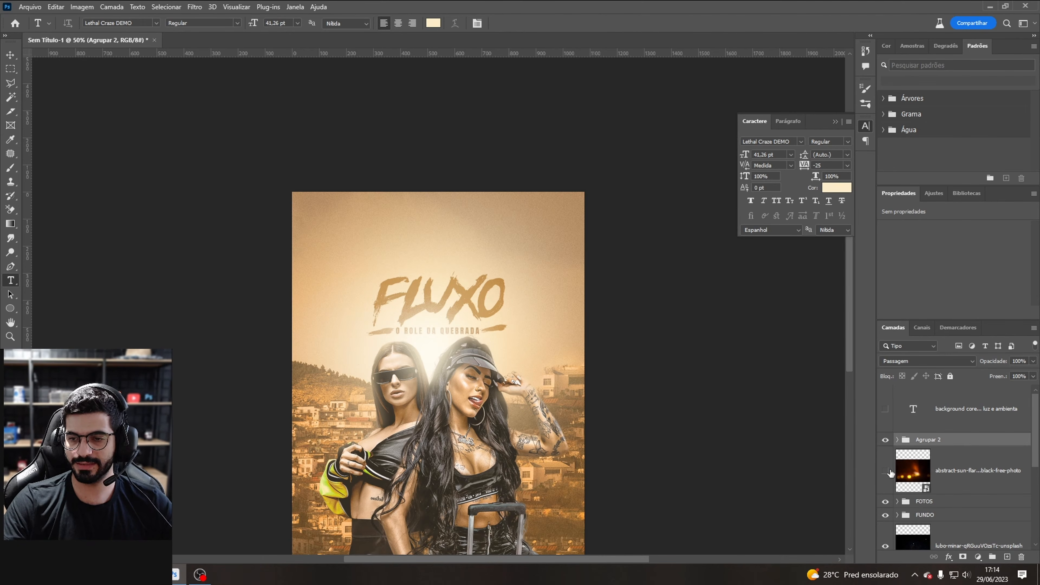
{"action": "left_click", "coordinate": [885, 410]}
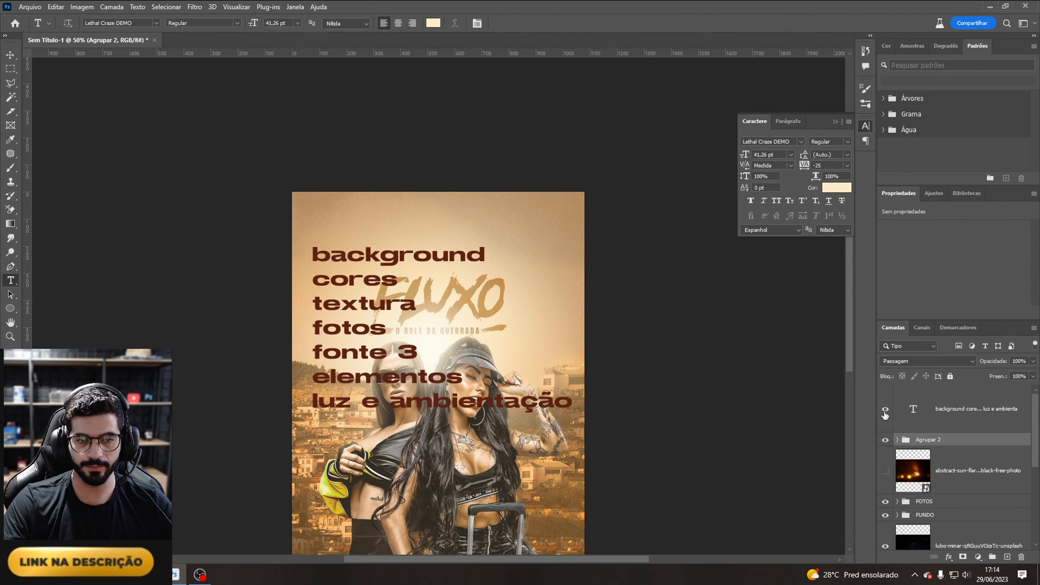
{"action": "left_click", "coordinate": [885, 410]}
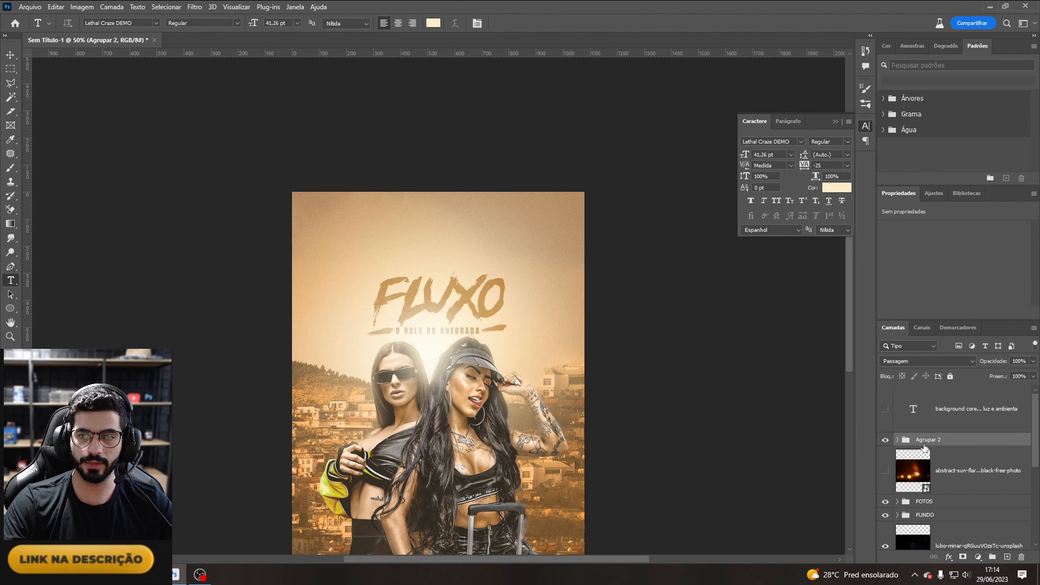
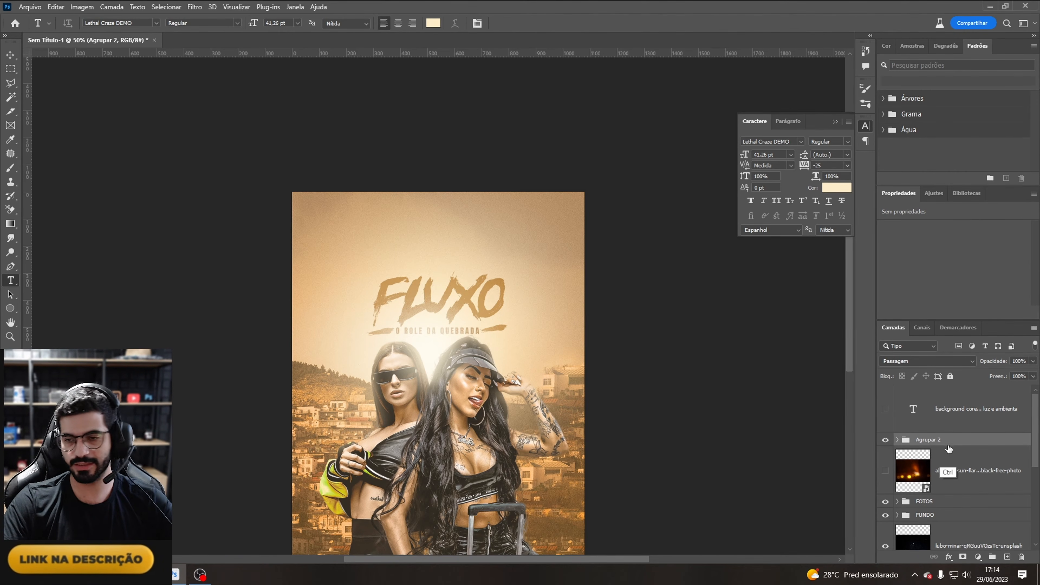
Step: Duplicate the title group, convert the copy to a smart object and move it up
{"action": "key", "text": "ctrl+j"}
{"action": "right_click", "coordinate": [937, 442]}
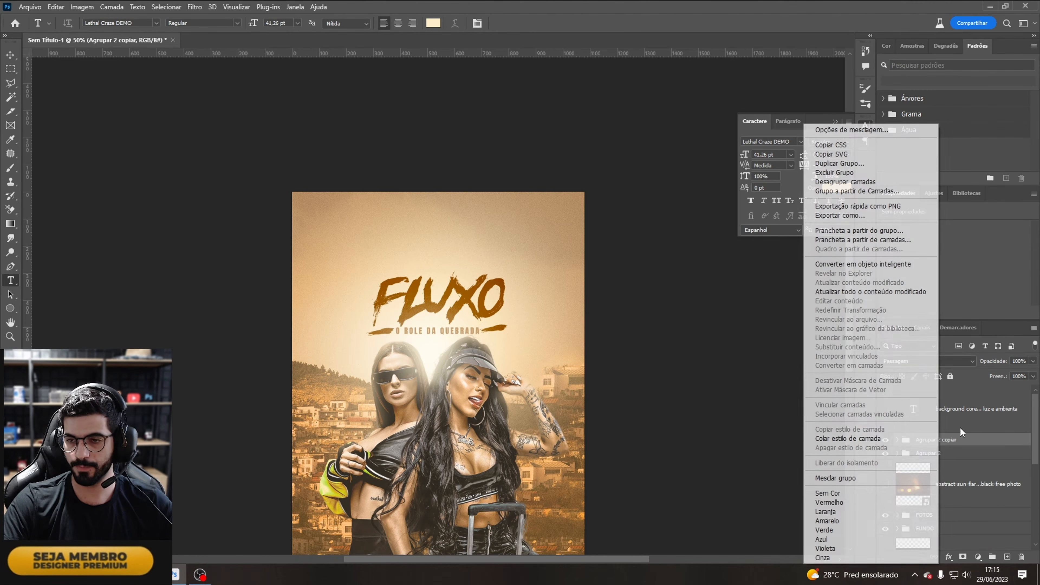
{"action": "left_click", "coordinate": [906, 261]}
{"action": "left_click_drag", "start_coordinate": [468, 323], "coordinate": [487, 264]}
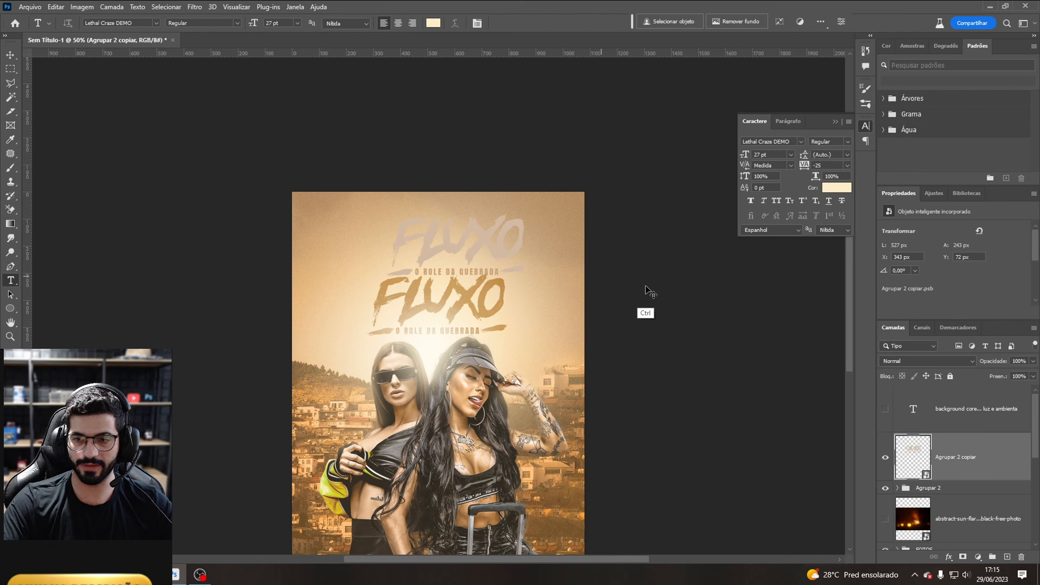
Step: Set the title copy's blend mode to Superexposição Linear and move it toward the flyer's lower right
{"action": "left_click", "coordinate": [907, 362]}
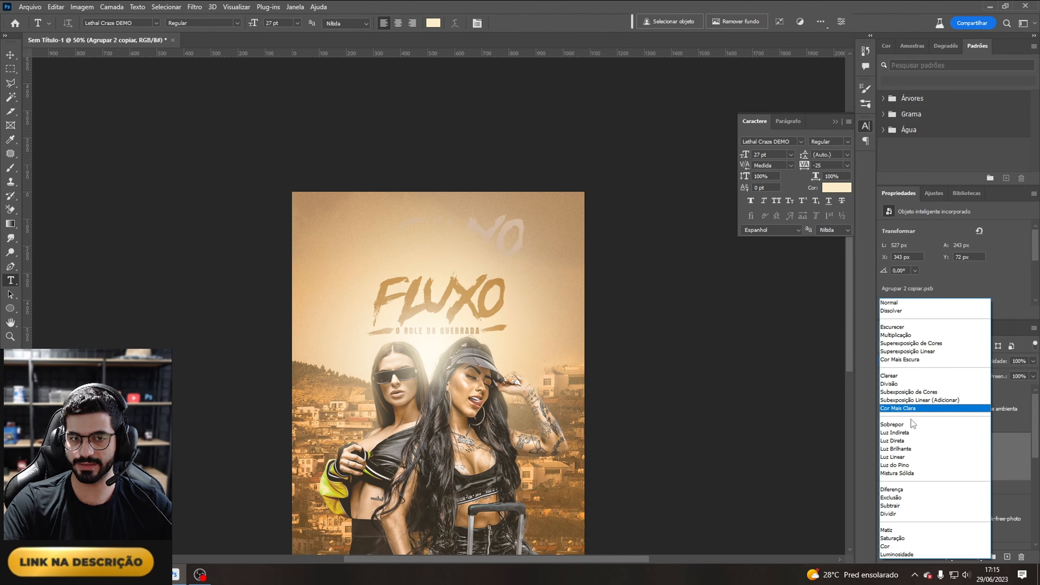
{"action": "left_click", "coordinate": [927, 355]}
{"action": "left_click_drag", "start_coordinate": [465, 271], "coordinate": [530, 496]}
Step: Rotate the title copy to about -9.3° and position it in the flyer's lower-right corner
{"action": "key", "text": "ctrl+t"}
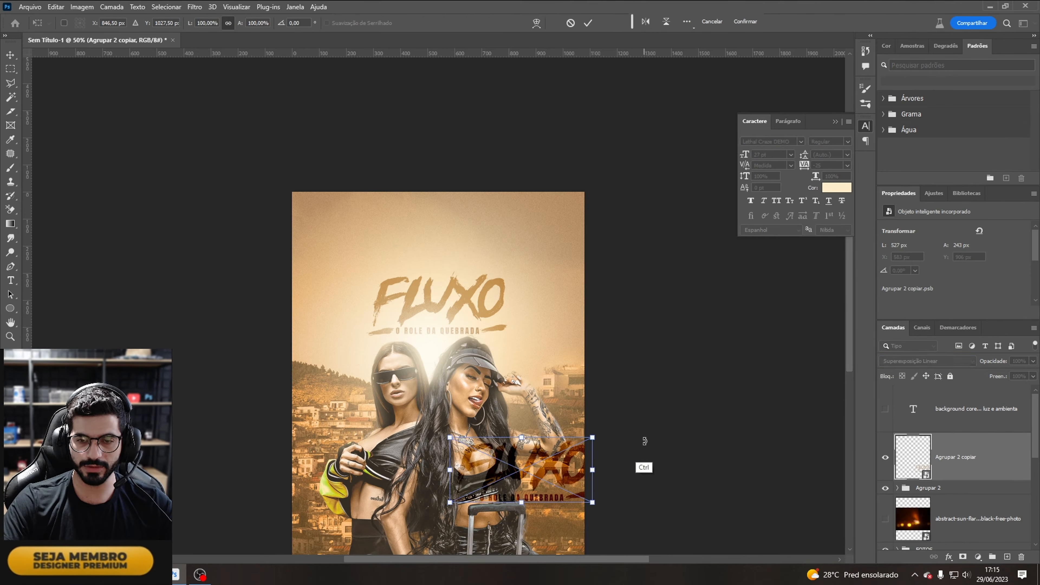
{"action": "left_click_drag", "start_coordinate": [645, 441], "coordinate": [619, 428]}
{"action": "left_click_drag", "start_coordinate": [556, 457], "coordinate": [590, 478]}
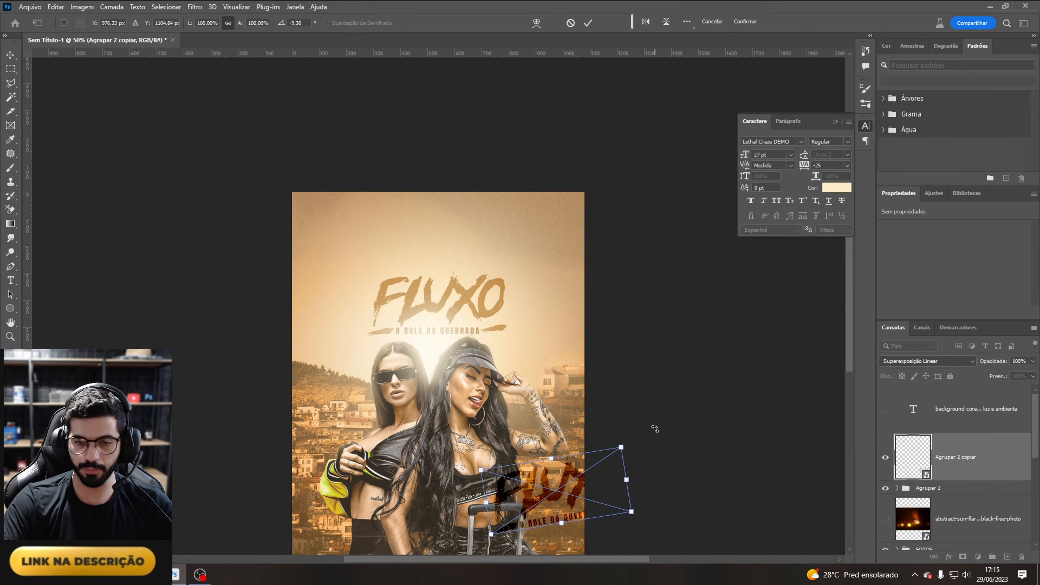
{"action": "key", "text": "ctrl+minus"}
{"action": "key", "text": "ctrl+minus"}
{"action": "key", "text": "Return"}
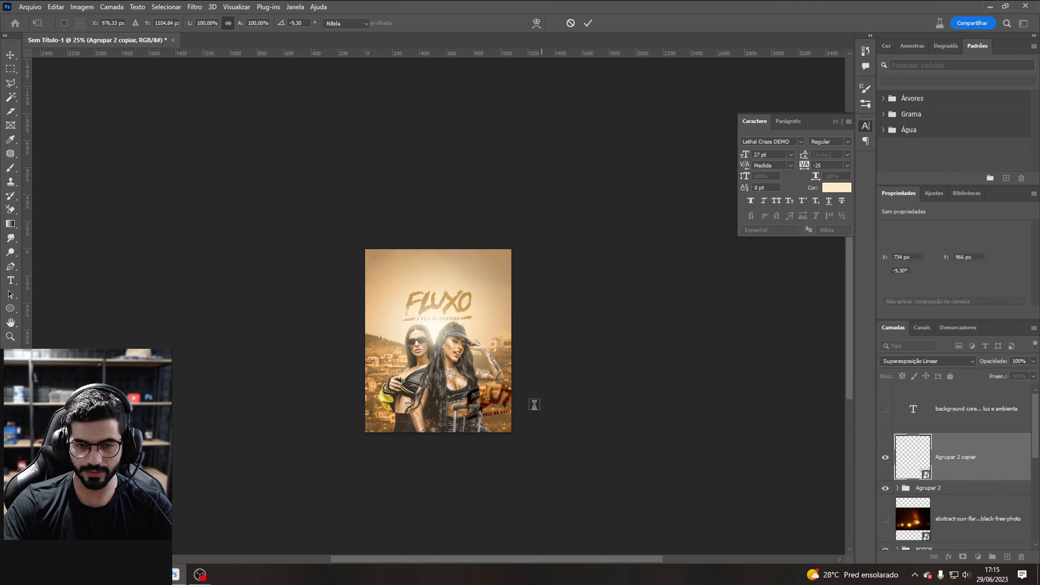
{"action": "left_click_drag", "start_coordinate": [533, 405], "coordinate": [533, 413]}
{"action": "key", "text": "ctrl+plus"}
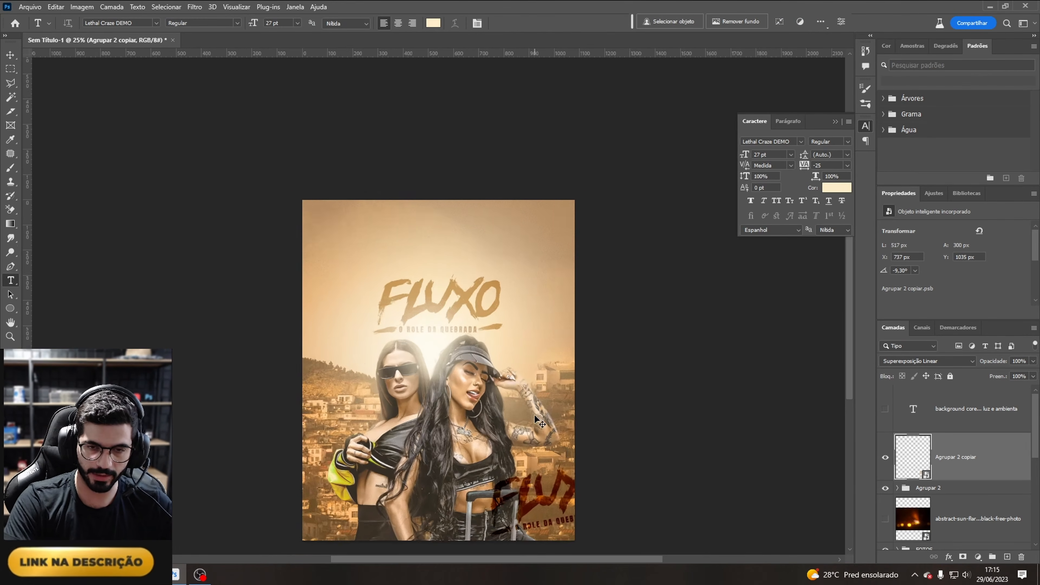
Step: Apply a Gaussian Blur with a 5.0 pixel radius to the title copy
{"action": "left_click", "coordinate": [195, 7]}
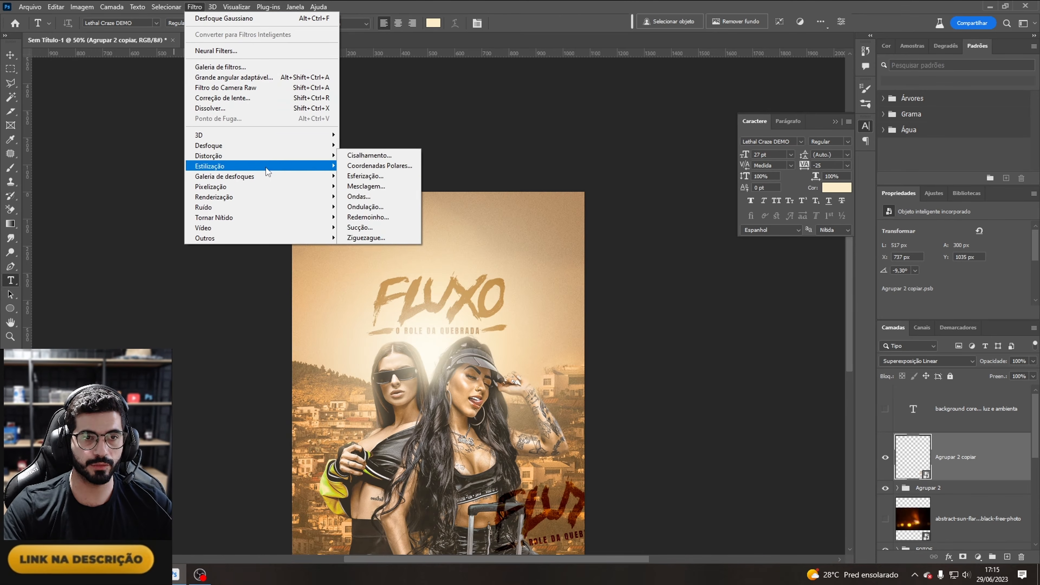
{"action": "mouse_move", "coordinate": [295, 147]}
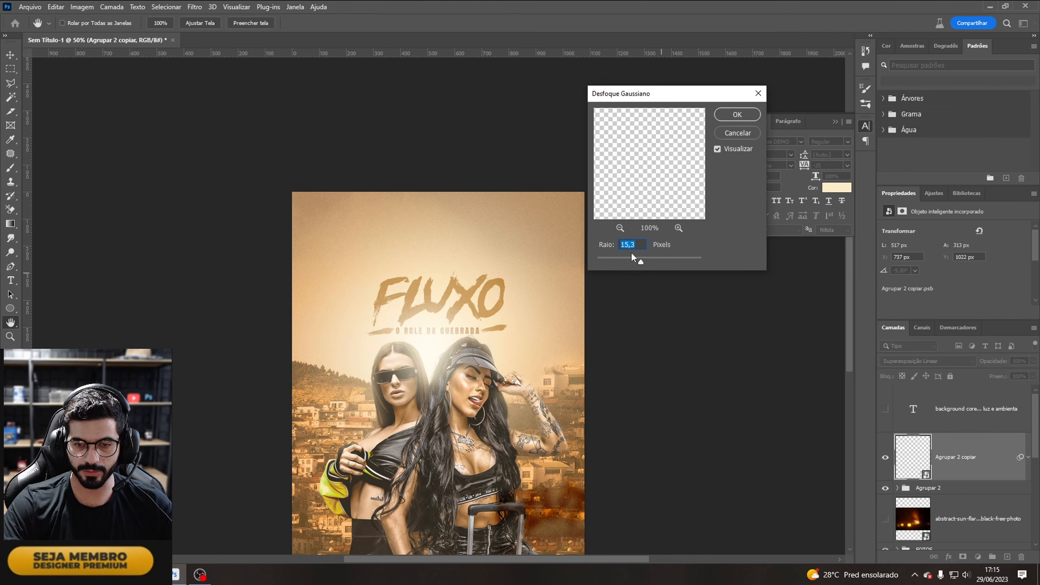
{"action": "left_click", "coordinate": [626, 262]}
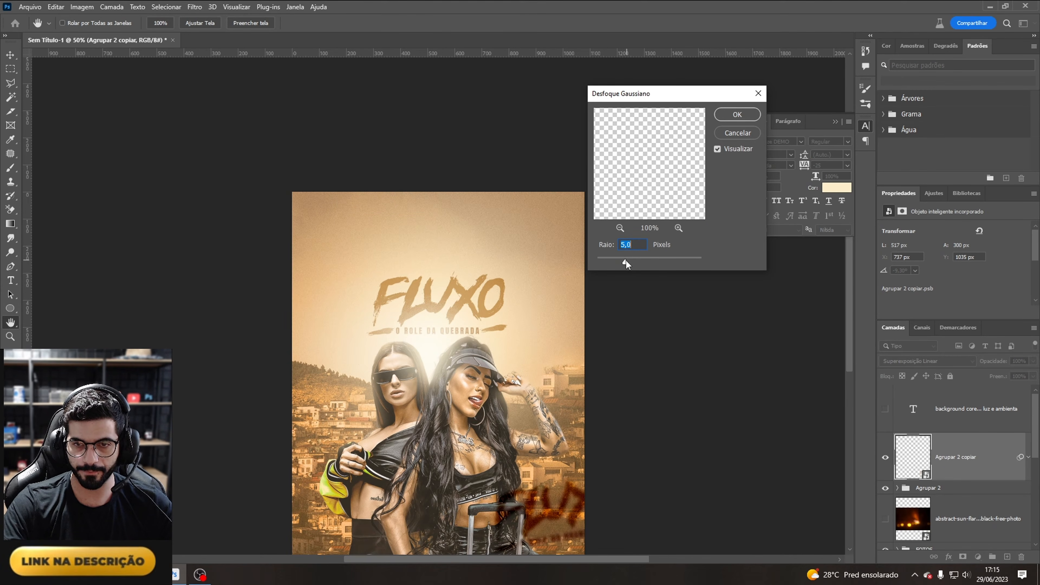
{"action": "left_click", "coordinate": [737, 115]}
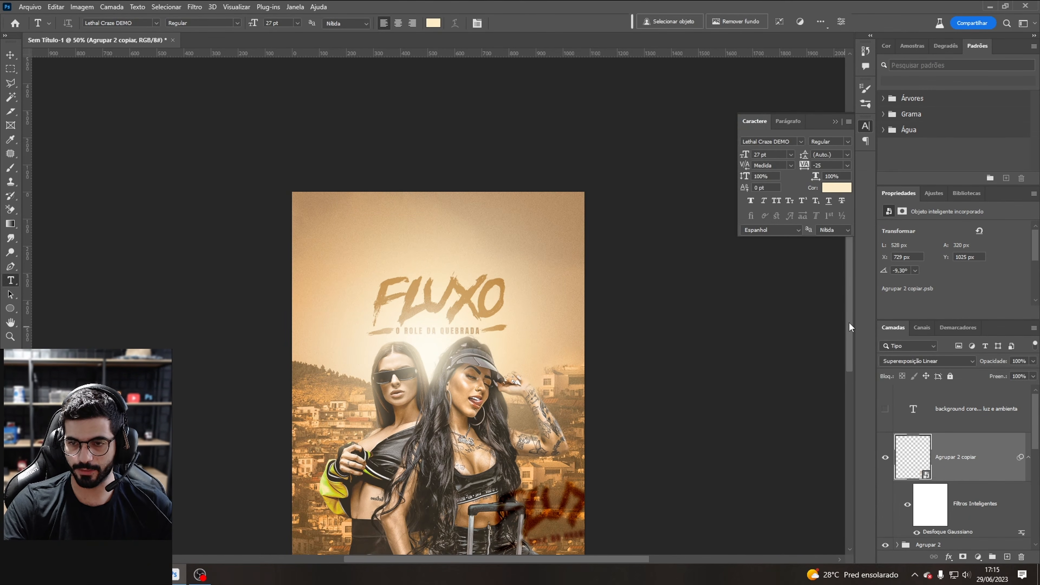
Step: Duplicate the blurred title copy, move it to the flyer's top behind the title and set its fill to 10%
{"action": "scroll", "coordinate": [849, 327], "scroll_direction": "down", "scroll_amount": 2}
{"action": "key", "text": "ctrl+j"}
{"action": "left_click_drag", "start_coordinate": [593, 436], "coordinate": [348, 190]}
{"action": "left_click_drag", "start_coordinate": [315, 141], "coordinate": [505, 244]}
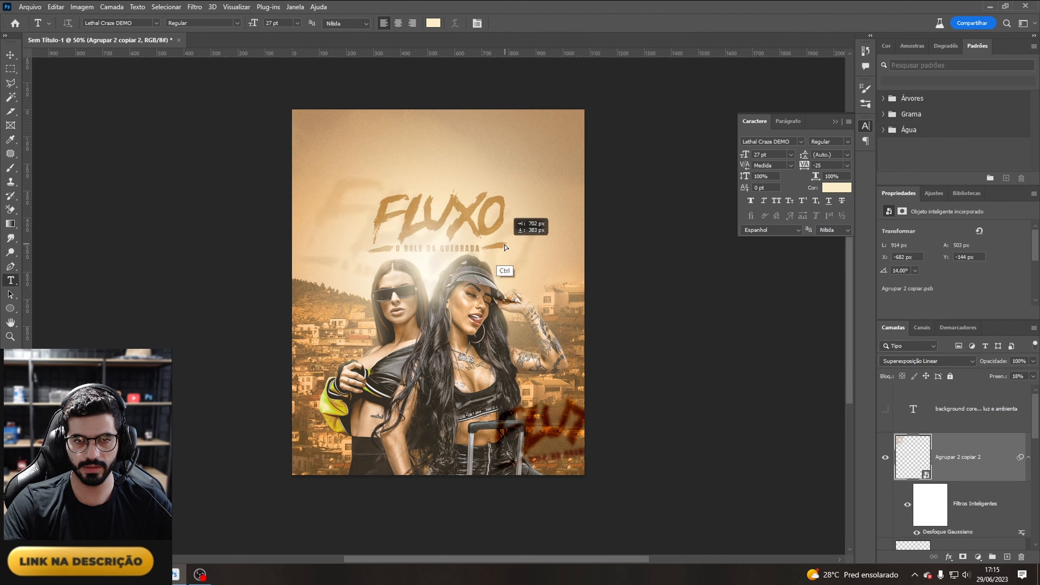
Step: Enlarge and rotate the new copy behind the main title to about 903 px wide at -0.89°
{"action": "key", "text": "ctrl+t"}
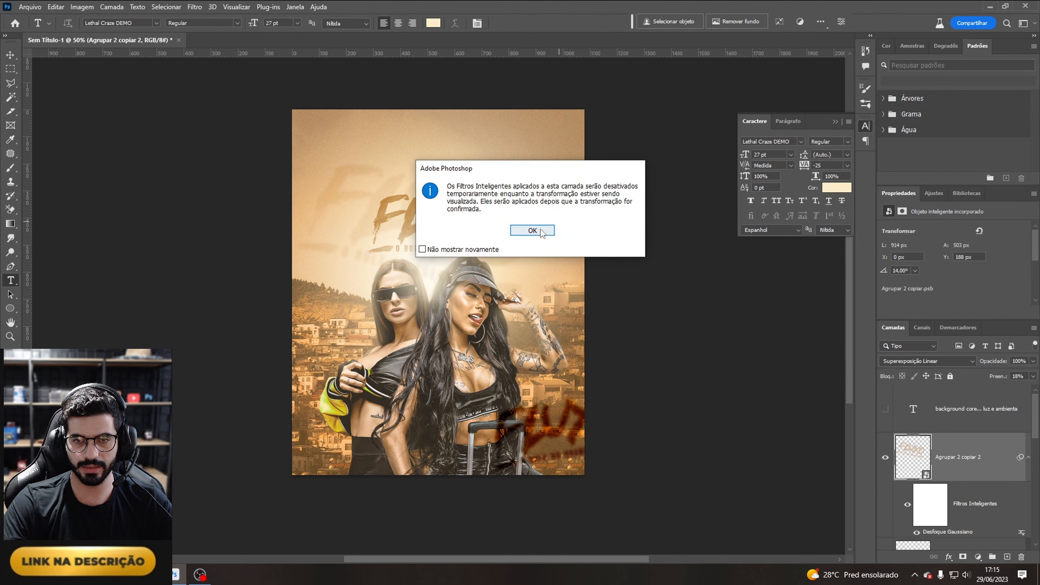
{"action": "key", "text": "Return"}
{"action": "left_click_drag", "start_coordinate": [546, 209], "coordinate": [576, 183]}
{"action": "left_click_drag", "start_coordinate": [597, 198], "coordinate": [599, 173]}
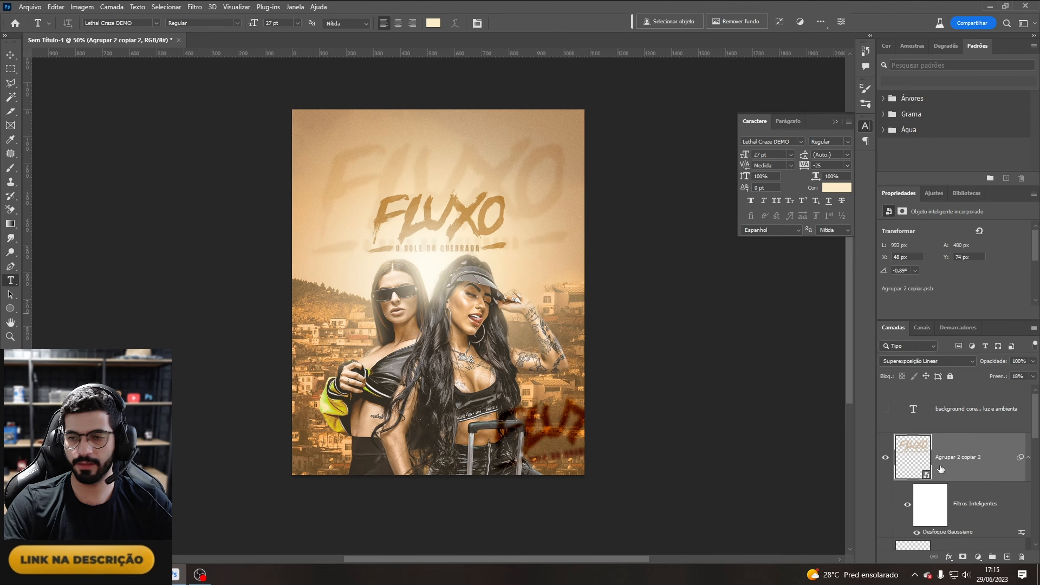
Step: Move the faded title copy down the layer stack to just above the FUNDO group and nudge it into place
{"action": "left_click_drag", "start_coordinate": [955, 468], "coordinate": [936, 575]}
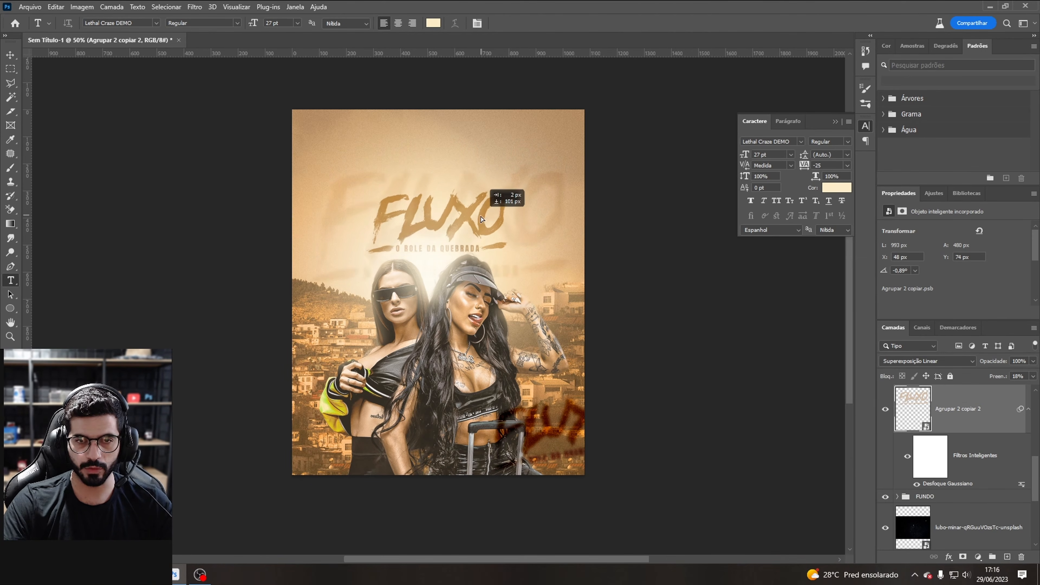
{"action": "left_click_drag", "start_coordinate": [480, 216], "coordinate": [475, 222]}
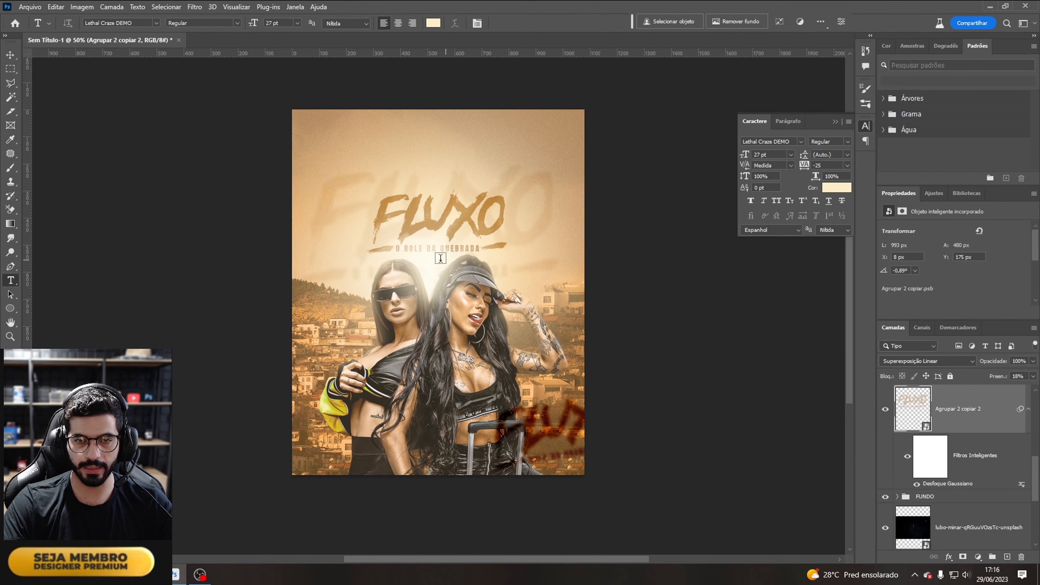
{"action": "scroll", "coordinate": [962, 450], "scroll_direction": "up", "scroll_amount": 3}
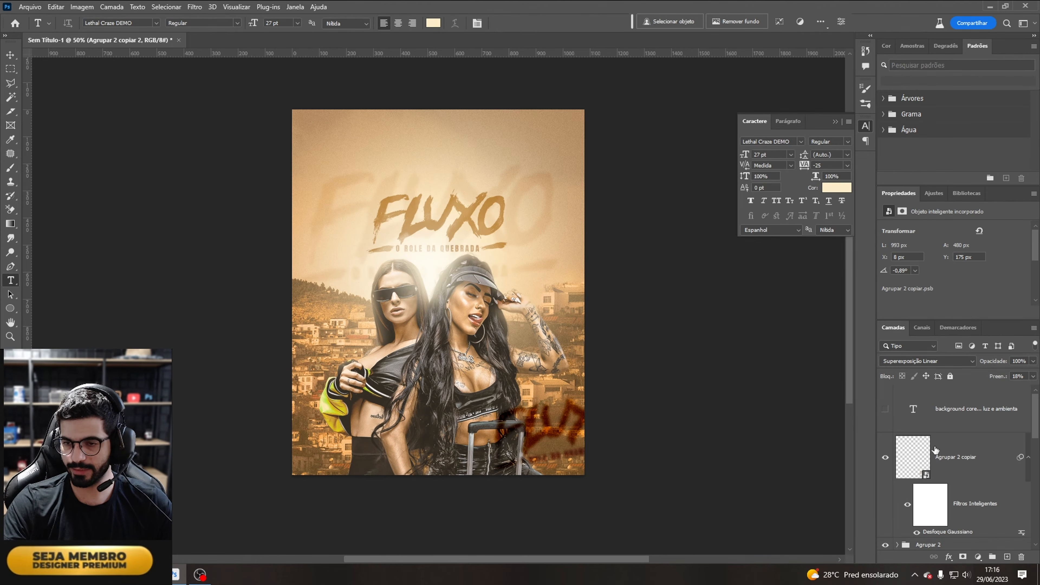
Step: Create a new empty layer above the Agrupar 2 group
{"action": "left_click", "coordinate": [968, 459]}
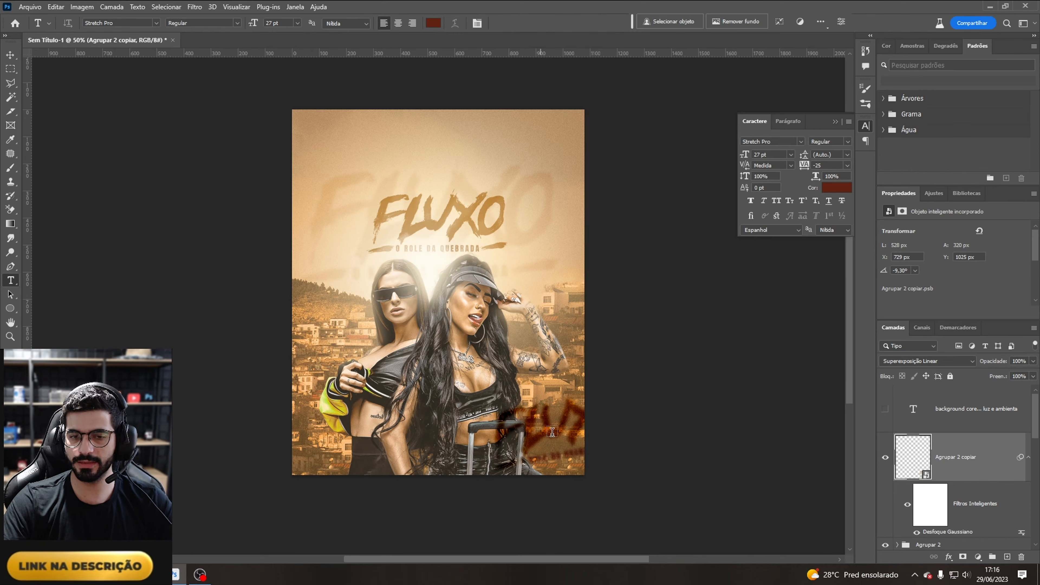
{"action": "left_click", "coordinate": [976, 545]}
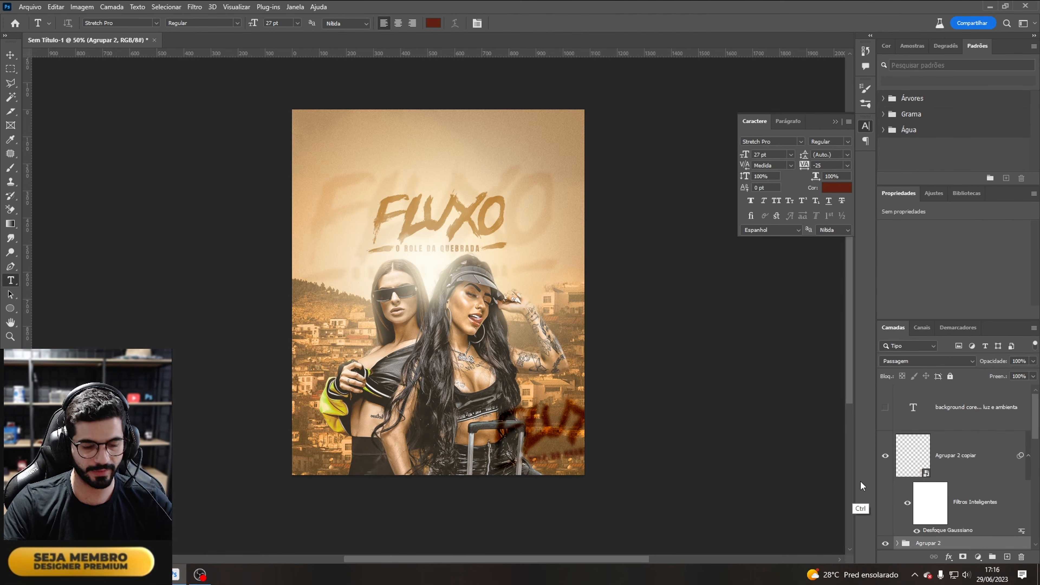
{"action": "key", "text": "ctrl+shift+n"}
{"action": "key", "text": "Return"}
Step: Sample a light cream colour from the glow and brush it across the flyer's bottom on the new layer
{"action": "key", "text": "b"}
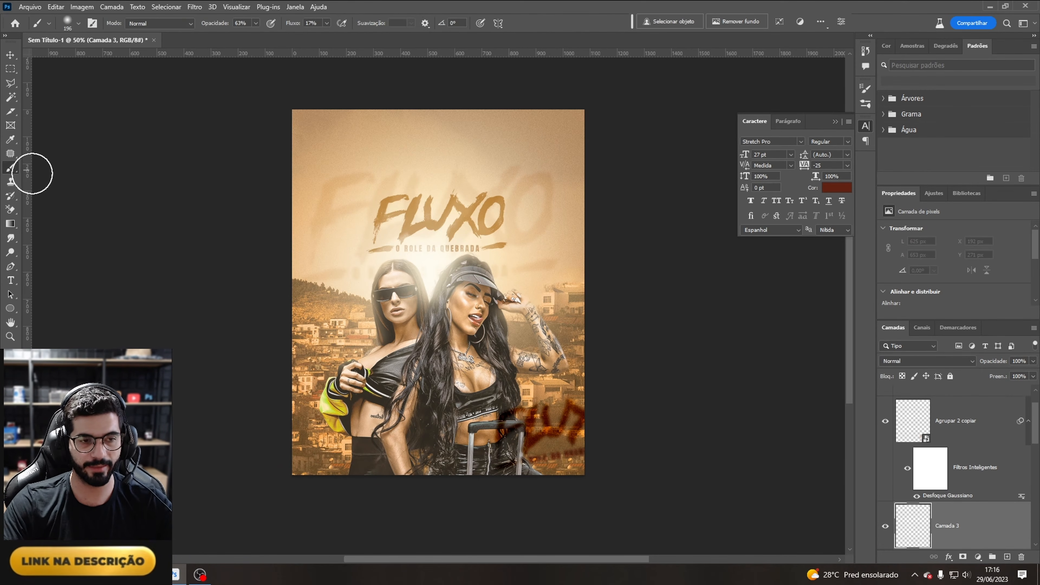
{"action": "key", "text": "i"}
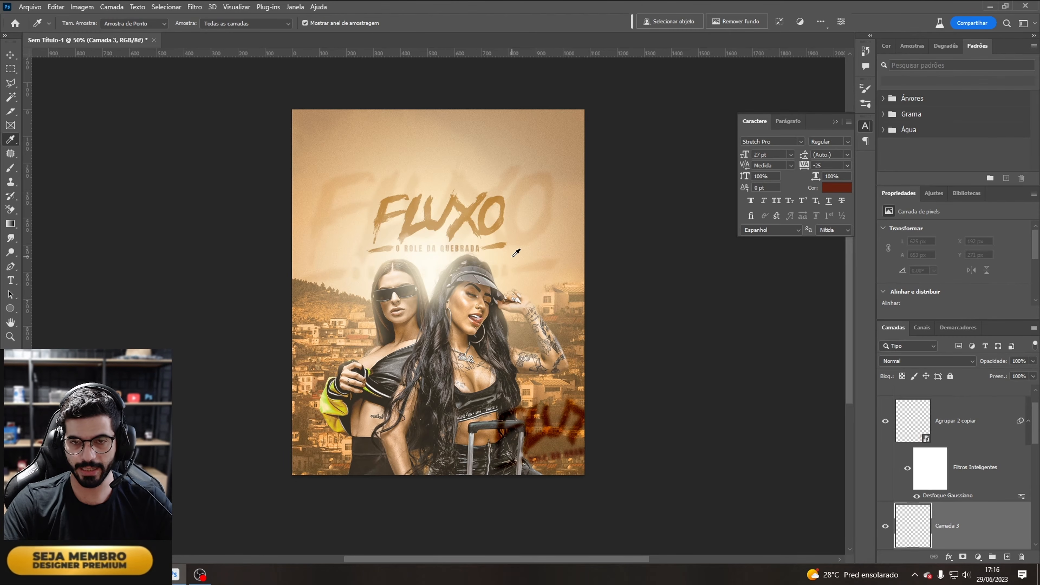
{"action": "left_click", "coordinate": [513, 257]}
{"action": "key", "text": "b"}
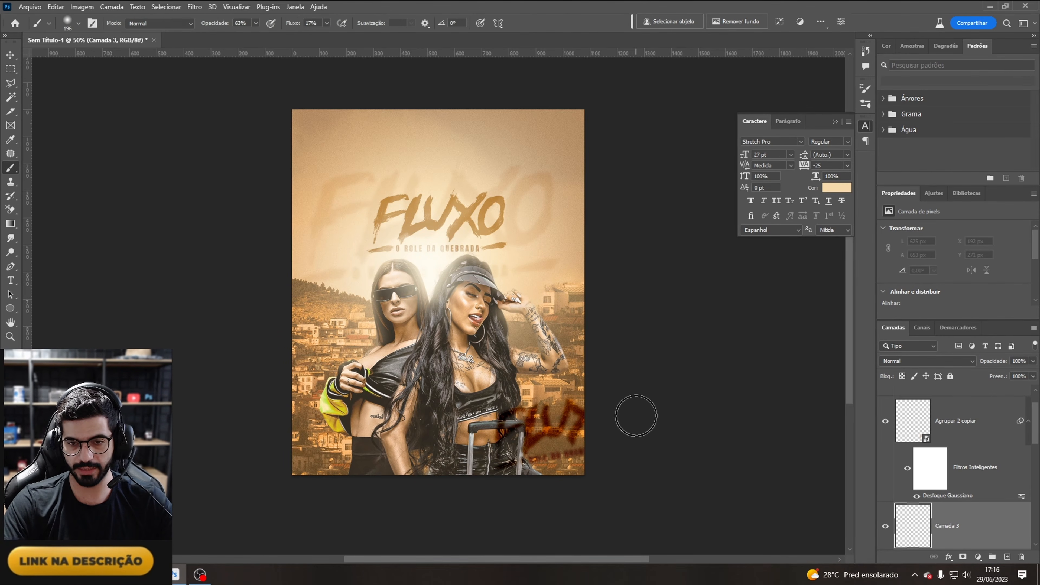
{"action": "mouse_move", "coordinate": [673, 441]}
{"action": "left_mouse_down"}
{"action": "mouse_move", "coordinate": [164, 459]}
{"action": "mouse_move", "coordinate": [644, 411]}
{"action": "mouse_move", "coordinate": [400, 445]}
{"action": "left_mouse_up"}
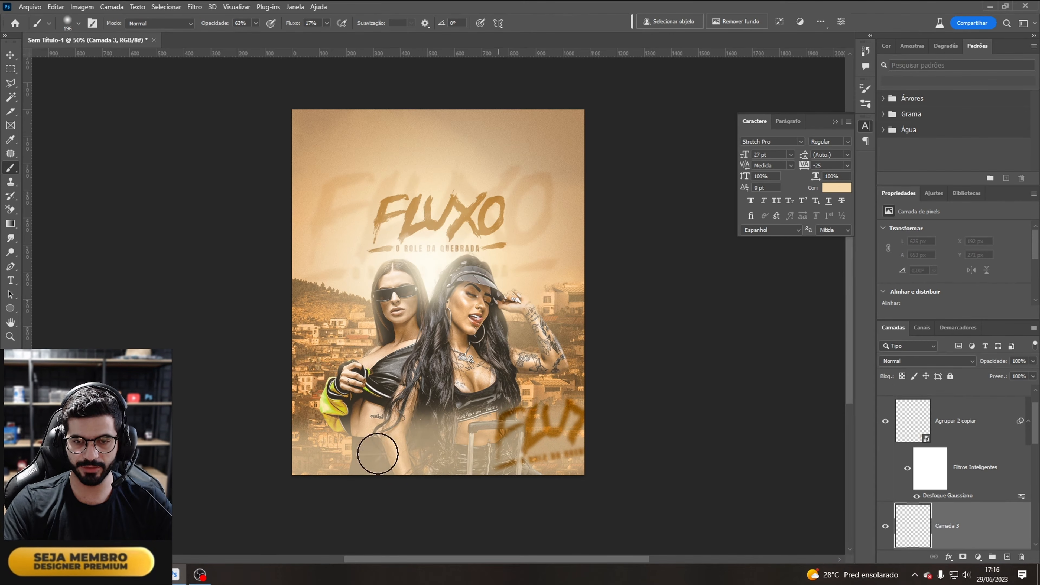
Step: Set the brush opacity to 100% and paint more cream over the bottom to fade the models out
{"action": "left_click", "coordinate": [256, 24]}
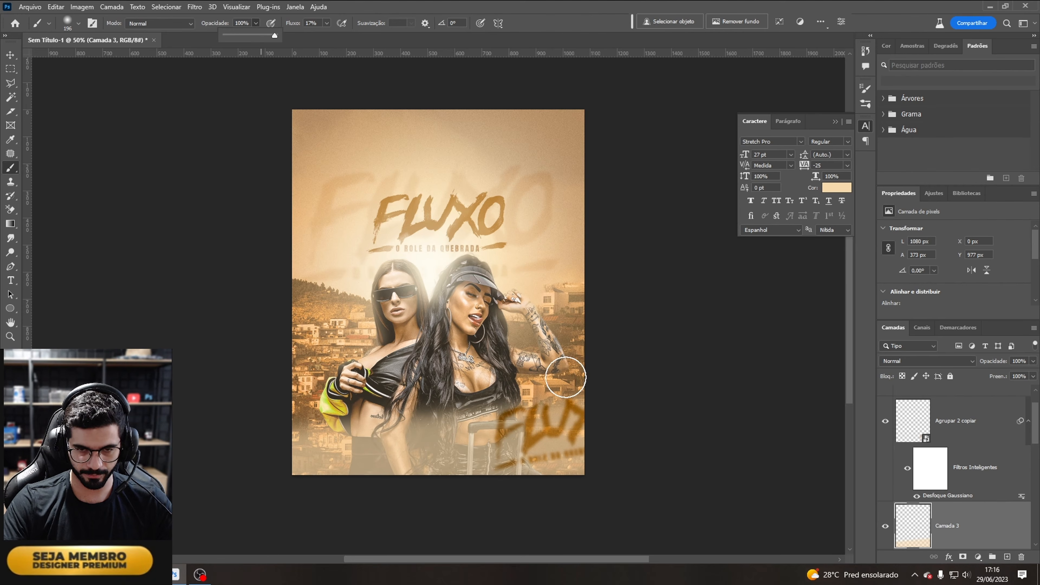
{"action": "mouse_move", "coordinate": [592, 446]}
{"action": "left_mouse_down"}
{"action": "mouse_move", "coordinate": [335, 476]}
{"action": "mouse_move", "coordinate": [617, 458]}
{"action": "mouse_move", "coordinate": [733, 423]}
{"action": "mouse_move", "coordinate": [507, 447]}
{"action": "mouse_move", "coordinate": [594, 422]}
{"action": "mouse_move", "coordinate": [269, 456]}
{"action": "mouse_move", "coordinate": [483, 405]}
{"action": "mouse_move", "coordinate": [583, 395]}
{"action": "mouse_move", "coordinate": [542, 408]}
{"action": "mouse_move", "coordinate": [580, 372]}
{"action": "mouse_move", "coordinate": [525, 377]}
{"action": "mouse_move", "coordinate": [470, 364]}
{"action": "left_mouse_up"}
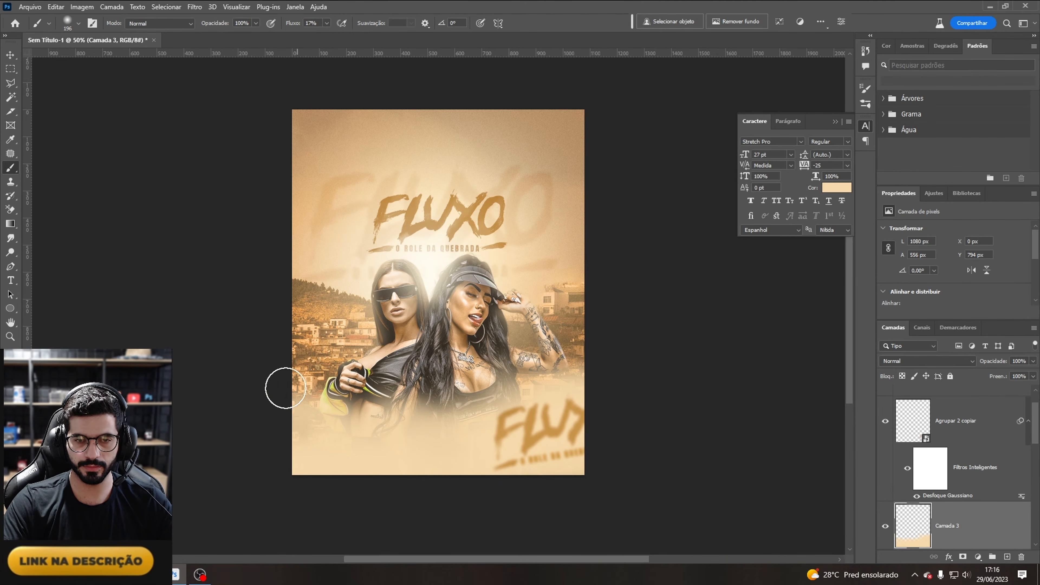
{"action": "mouse_move", "coordinate": [285, 388]}
{"action": "left_mouse_down"}
{"action": "mouse_move", "coordinate": [310, 420]}
{"action": "mouse_move", "coordinate": [299, 390]}
{"action": "mouse_move", "coordinate": [384, 387]}
{"action": "mouse_move", "coordinate": [423, 404]}
{"action": "mouse_move", "coordinate": [375, 355]}
{"action": "mouse_move", "coordinate": [391, 426]}
{"action": "mouse_move", "coordinate": [327, 384]}
{"action": "mouse_move", "coordinate": [335, 404]}
{"action": "mouse_move", "coordinate": [312, 399]}
{"action": "mouse_move", "coordinate": [352, 408]}
{"action": "mouse_move", "coordinate": [560, 379]}
{"action": "mouse_move", "coordinate": [578, 388]}
{"action": "mouse_move", "coordinate": [561, 366]}
{"action": "mouse_move", "coordinate": [534, 402]}
{"action": "mouse_move", "coordinate": [597, 373]}
{"action": "mouse_move", "coordinate": [475, 412]}
{"action": "mouse_move", "coordinate": [389, 393]}
{"action": "mouse_move", "coordinate": [369, 424]}
{"action": "mouse_move", "coordinate": [312, 384]}
{"action": "mouse_move", "coordinate": [381, 426]}
{"action": "mouse_move", "coordinate": [523, 390]}
{"action": "mouse_move", "coordinate": [588, 391]}
{"action": "left_mouse_up"}
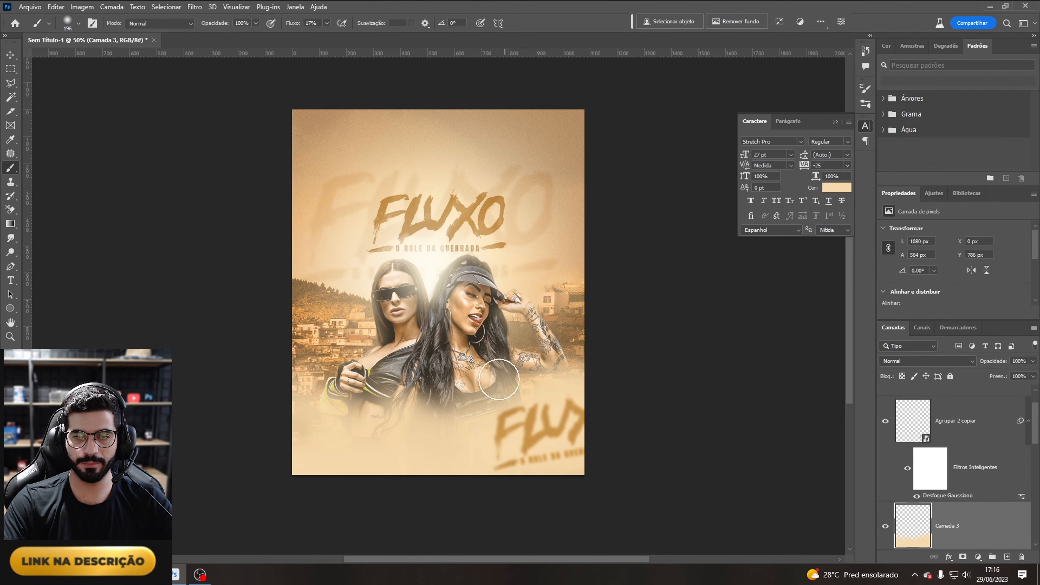
{"action": "mouse_move", "coordinate": [499, 380]}
{"action": "left_mouse_down"}
{"action": "mouse_move", "coordinate": [526, 376]}
{"action": "mouse_move", "coordinate": [452, 402]}
{"action": "mouse_move", "coordinate": [401, 447]}
{"action": "mouse_move", "coordinate": [341, 398]}
{"action": "mouse_move", "coordinate": [404, 424]}
{"action": "mouse_move", "coordinate": [563, 401]}
{"action": "mouse_move", "coordinate": [546, 374]}
{"action": "mouse_move", "coordinate": [565, 405]}
{"action": "mouse_move", "coordinate": [583, 372]}
{"action": "mouse_move", "coordinate": [543, 401]}
{"action": "mouse_move", "coordinate": [399, 411]}
{"action": "left_mouse_up"}
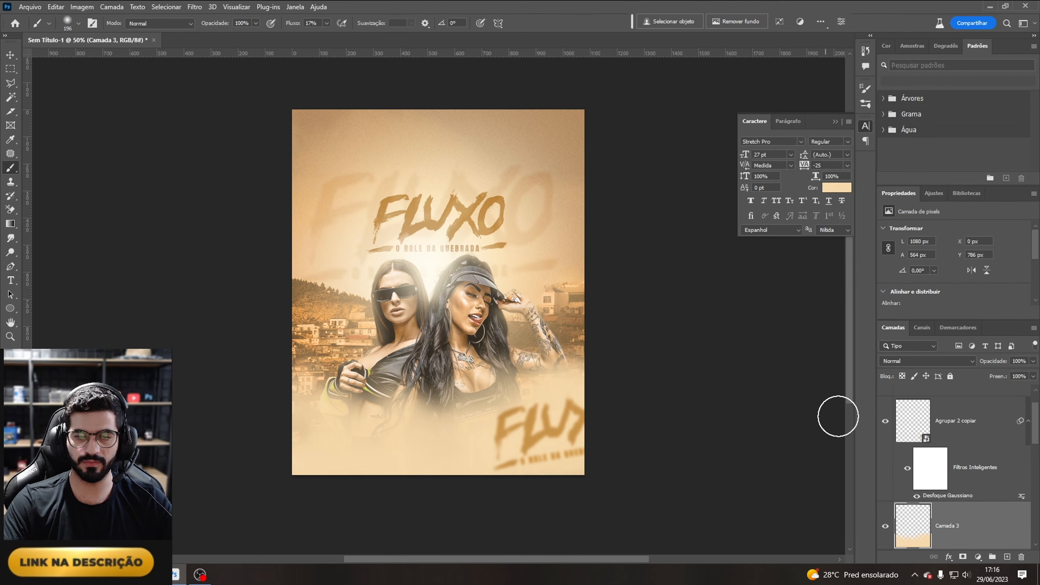
Step: Enlarge the lower-right title copy to about 911 px wide and move it down along the bottom edge
{"action": "left_click", "coordinate": [992, 427]}
{"action": "left_click_drag", "start_coordinate": [626, 410], "coordinate": [601, 443]}
{"action": "key", "text": "ctrl+t"}
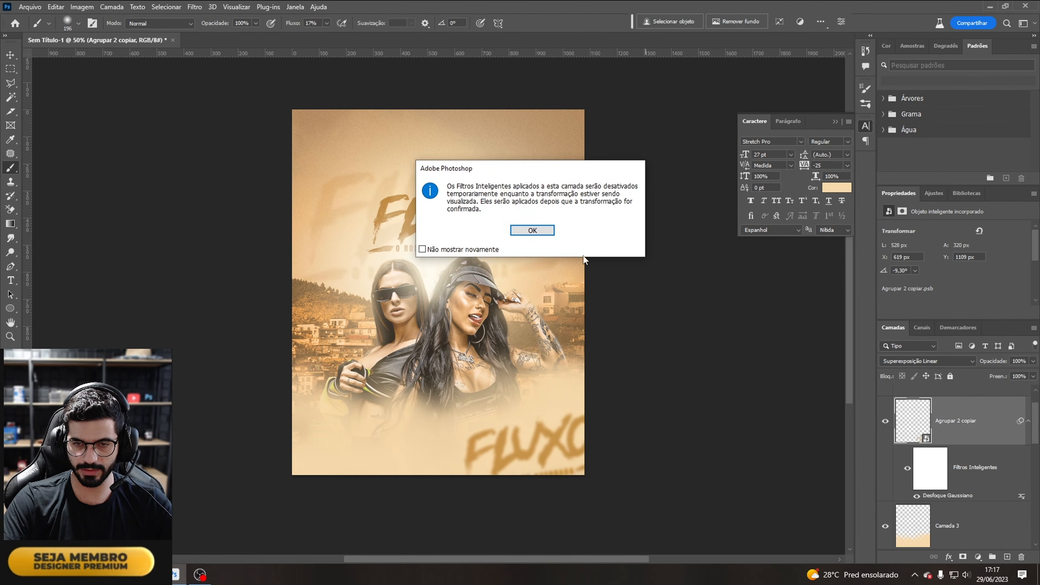
{"action": "left_click", "coordinate": [535, 233]}
{"action": "mouse_move", "coordinate": [592, 408]}
{"action": "left_mouse_down"}
{"action": "mouse_move", "coordinate": [644, 383]}
{"action": "mouse_move", "coordinate": [584, 443]}
{"action": "left_mouse_up"}
{"action": "key", "text": "Return"}
{"action": "key", "text": "b"}
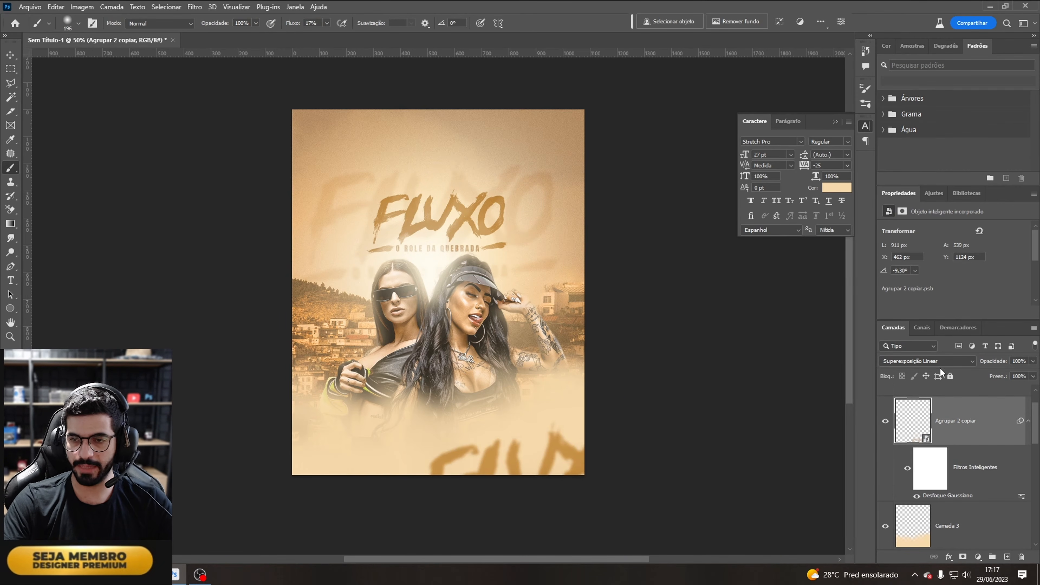
Step: Set the bottom title copy's fill to 42%
{"action": "left_click", "coordinate": [1033, 363]}
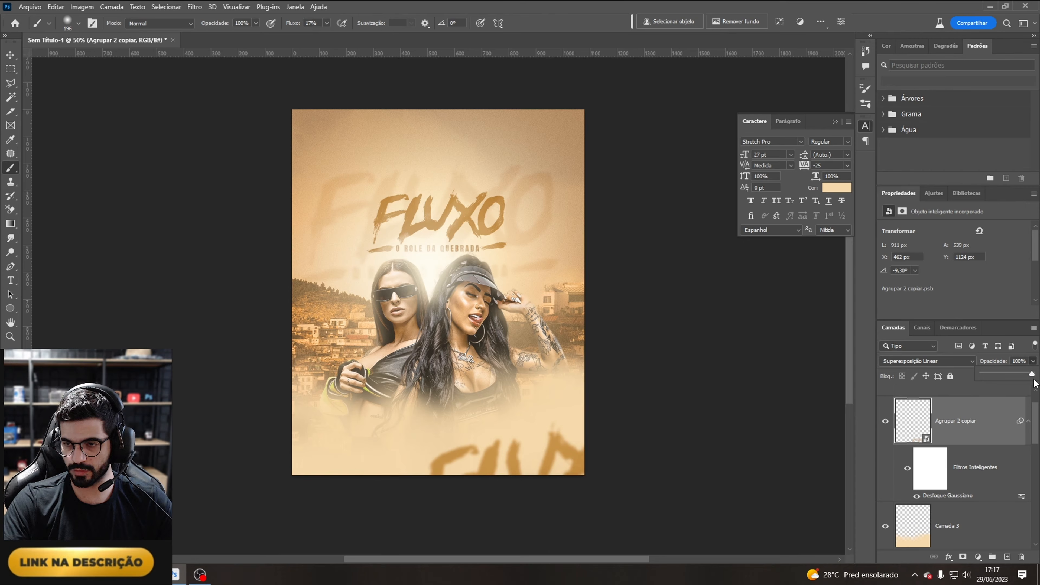
{"action": "left_click", "coordinate": [1021, 391]}
{"action": "left_click", "coordinate": [982, 459]}
{"action": "left_click", "coordinate": [1033, 377]}
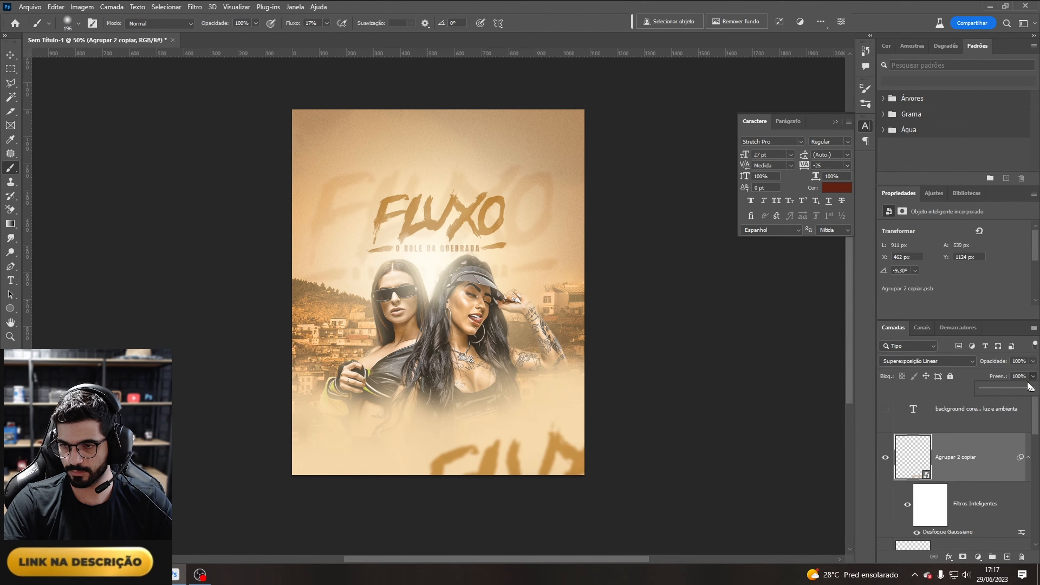
{"action": "left_click_drag", "start_coordinate": [1002, 387], "coordinate": [1004, 388]}
{"action": "left_click", "coordinate": [987, 468]}
Step: Duplicate the bottom title copy and place a smaller copy about 436 px wide at the flyer's lower left
{"action": "key", "text": "ctrl+j"}
{"action": "left_click_drag", "start_coordinate": [646, 500], "coordinate": [362, 492], "text": "ctrl"}
{"action": "key", "text": "ctrl+t"}
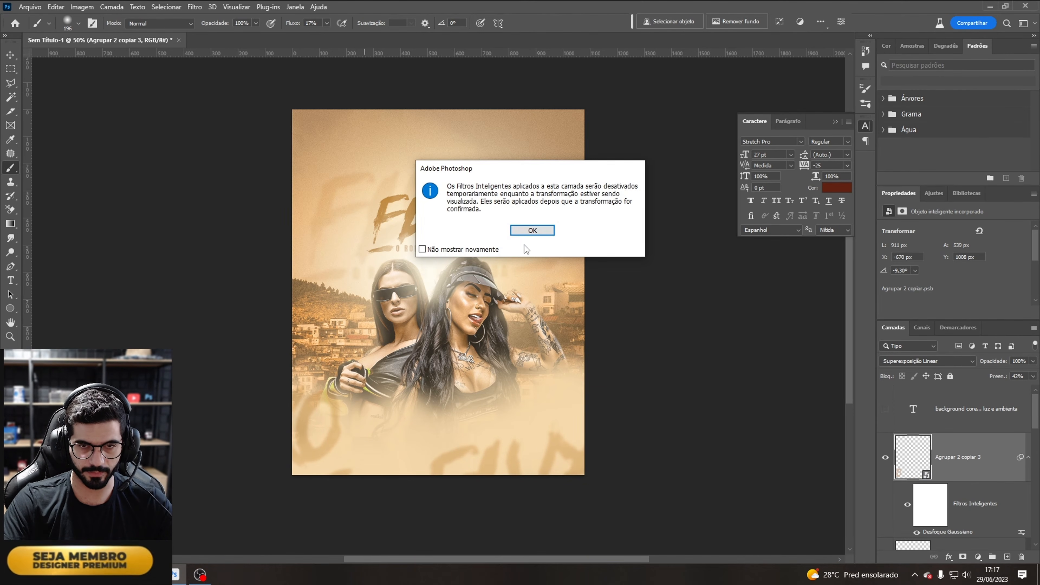
{"action": "left_click", "coordinate": [532, 231]}
{"action": "left_click_drag", "start_coordinate": [341, 374], "coordinate": [213, 447]}
{"action": "mouse_move", "coordinate": [208, 477]}
{"action": "left_mouse_down"}
{"action": "mouse_move", "coordinate": [314, 420]}
{"action": "mouse_move", "coordinate": [405, 430]}
{"action": "left_mouse_up"}
{"action": "key", "text": "Return"}
{"action": "key", "text": "b"}
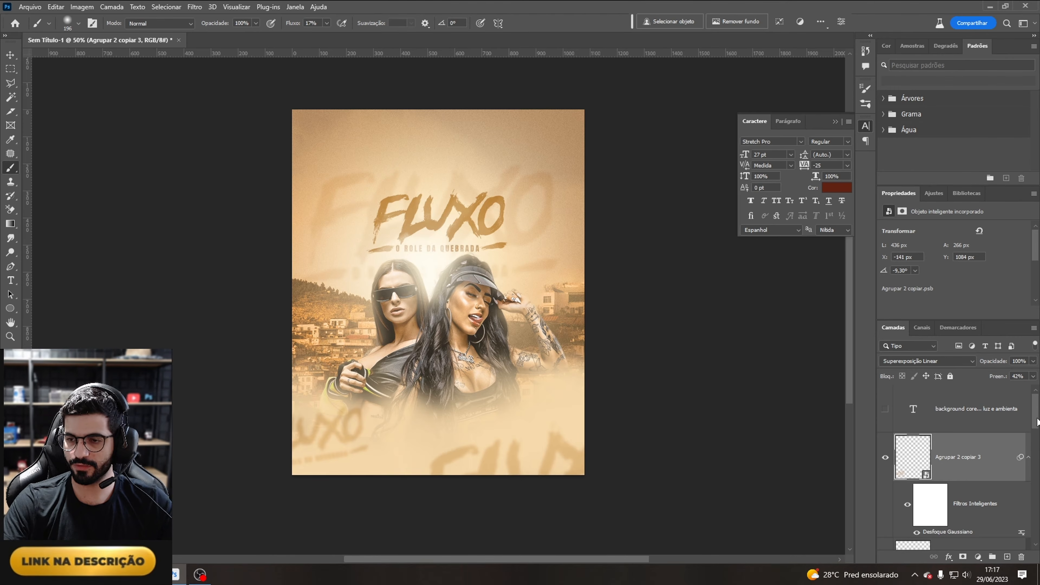
Step: Add a new layer above the lower cream layer and paint a cream stroke across the flyer's bottom
{"action": "scroll", "coordinate": [1037, 422], "scroll_direction": "down", "scroll_amount": 4}
{"action": "left_click", "coordinate": [954, 467]}
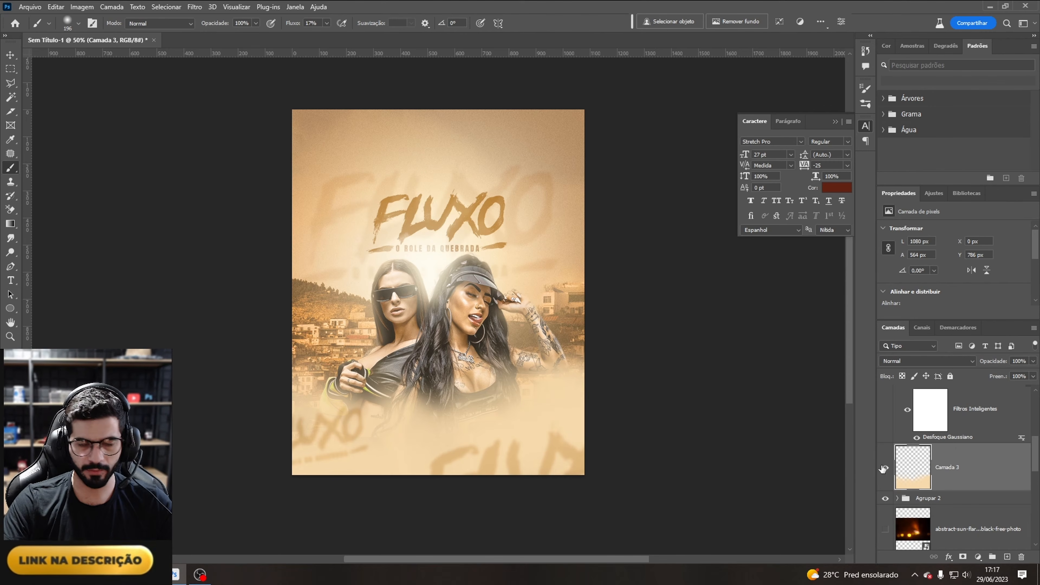
{"action": "key", "text": "ctrl+shift+n"}
{"action": "key", "text": "Return"}
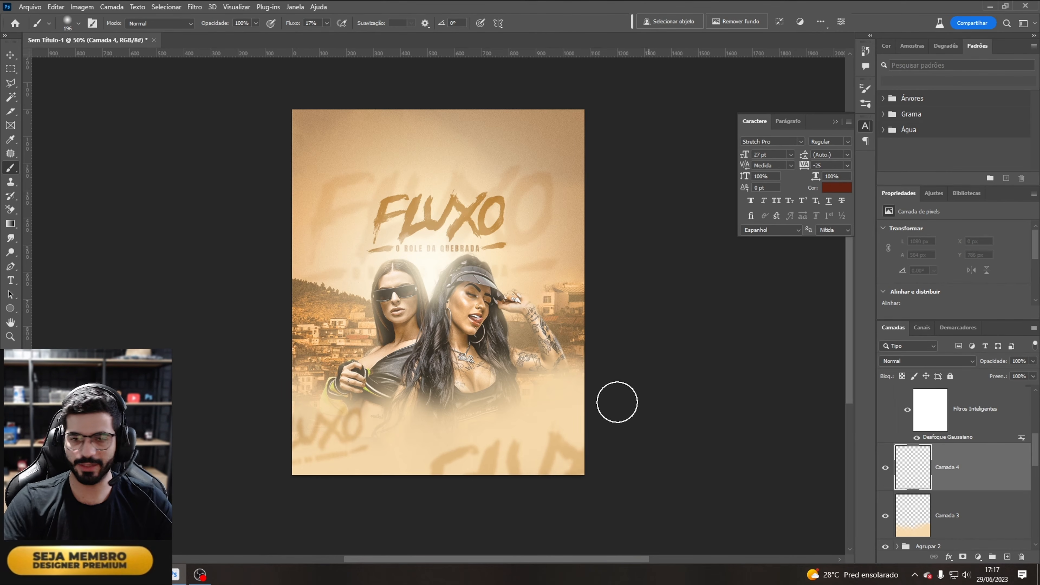
{"action": "left_click_drag", "start_coordinate": [390, 419], "coordinate": [532, 404]}
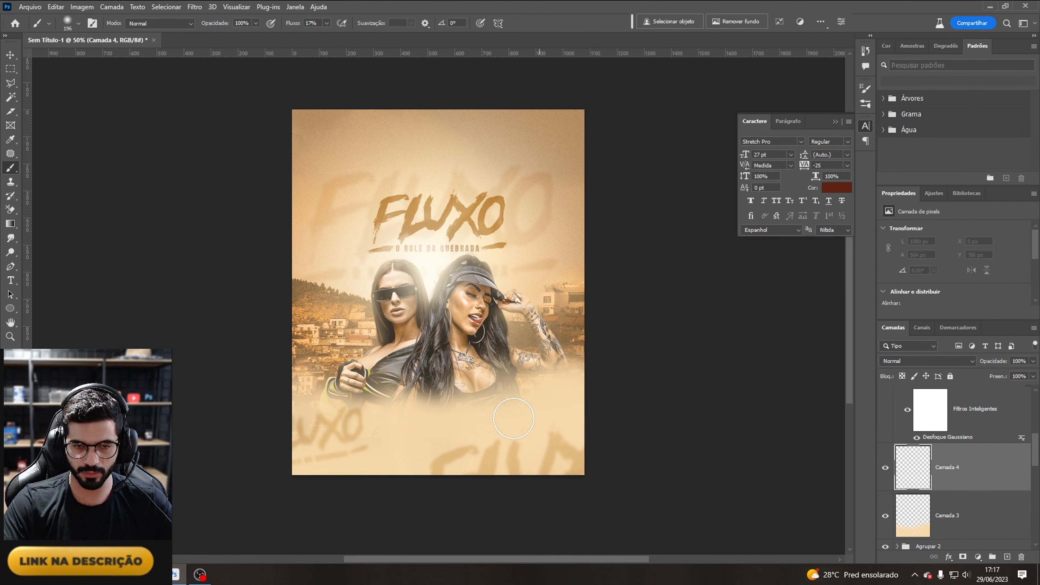
Step: Set the new layer's blend mode to Divisão and paint more strokes along the bottom edge
{"action": "left_click", "coordinate": [908, 362]}
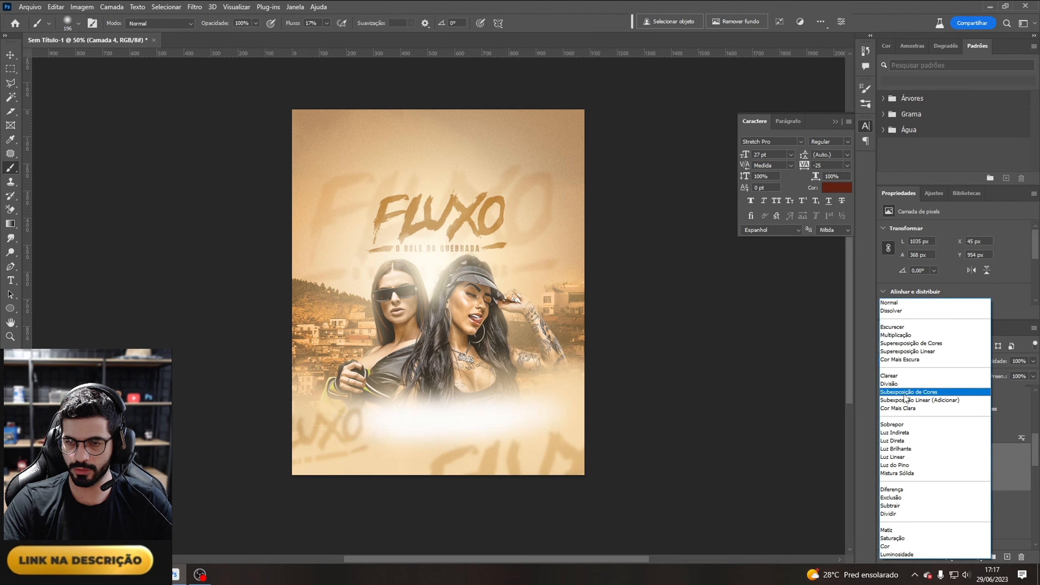
{"action": "left_click", "coordinate": [903, 386]}
{"action": "left_click_drag", "start_coordinate": [336, 407], "coordinate": [337, 409]}
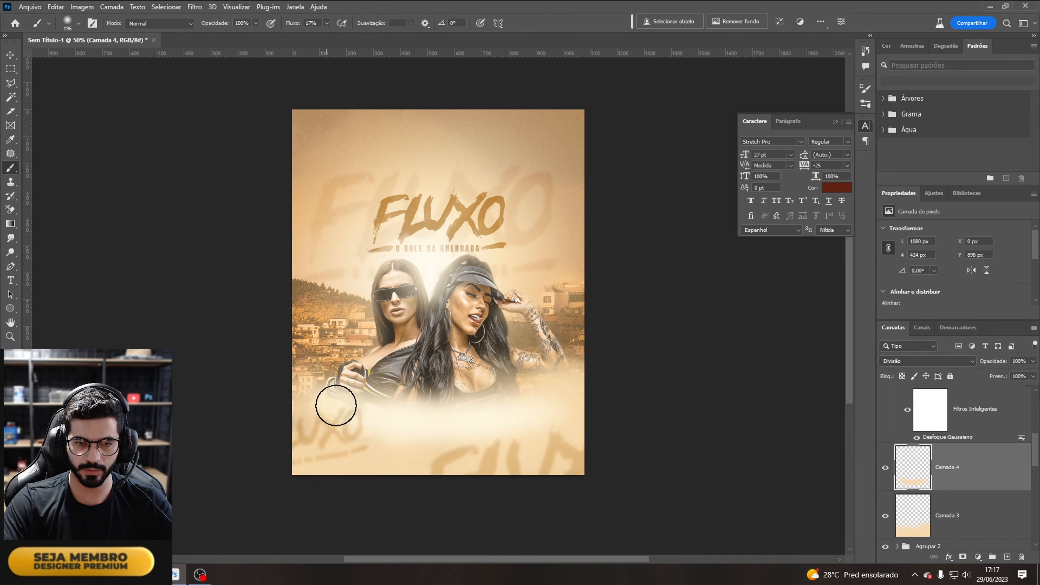
{"action": "mouse_move", "coordinate": [589, 374]}
{"action": "left_mouse_down"}
{"action": "mouse_move", "coordinate": [574, 406]}
{"action": "mouse_move", "coordinate": [478, 421]}
{"action": "mouse_move", "coordinate": [504, 445]}
{"action": "mouse_move", "coordinate": [587, 457]}
{"action": "mouse_move", "coordinate": [585, 439]}
{"action": "mouse_move", "coordinate": [312, 480]}
{"action": "mouse_move", "coordinate": [273, 392]}
{"action": "mouse_move", "coordinate": [347, 417]}
{"action": "mouse_move", "coordinate": [281, 359]}
{"action": "mouse_move", "coordinate": [360, 415]}
{"action": "mouse_move", "coordinate": [289, 372]}
{"action": "mouse_move", "coordinate": [339, 397]}
{"action": "mouse_move", "coordinate": [344, 441]}
{"action": "mouse_move", "coordinate": [280, 415]}
{"action": "mouse_move", "coordinate": [257, 491]}
{"action": "mouse_move", "coordinate": [420, 485]}
{"action": "mouse_move", "coordinate": [409, 428]}
{"action": "mouse_move", "coordinate": [521, 431]}
{"action": "mouse_move", "coordinate": [556, 395]}
{"action": "mouse_move", "coordinate": [480, 380]}
{"action": "mouse_move", "coordinate": [587, 346]}
{"action": "mouse_move", "coordinate": [383, 359]}
{"action": "left_mouse_up"}
Step: Apply a Gaussian Blur with a radius of 78.4 pixels to the new painted layer
{"action": "left_click", "coordinate": [195, 7]}
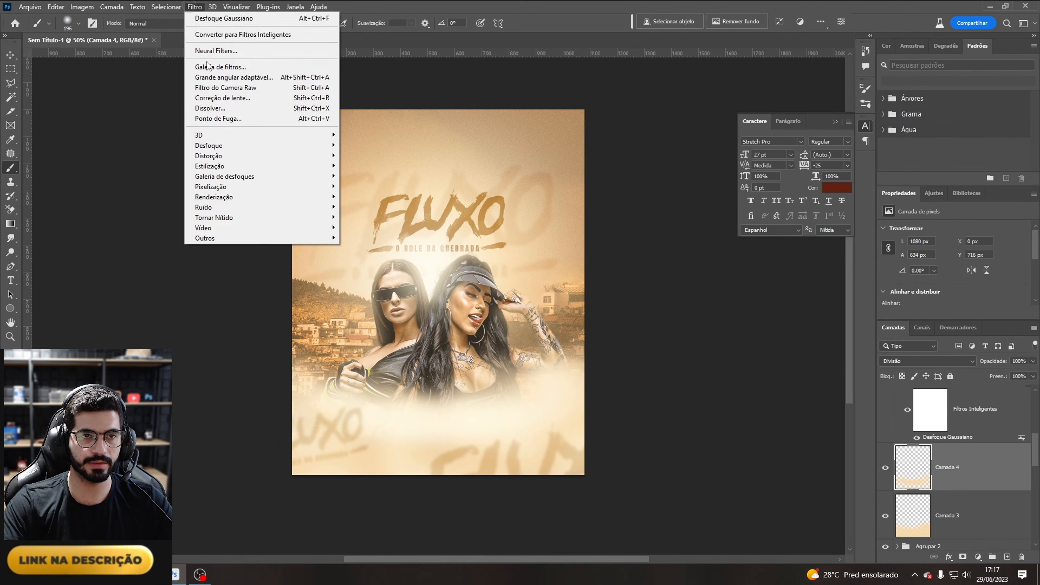
{"action": "mouse_move", "coordinate": [285, 146]}
{"action": "left_click", "coordinate": [395, 207]}
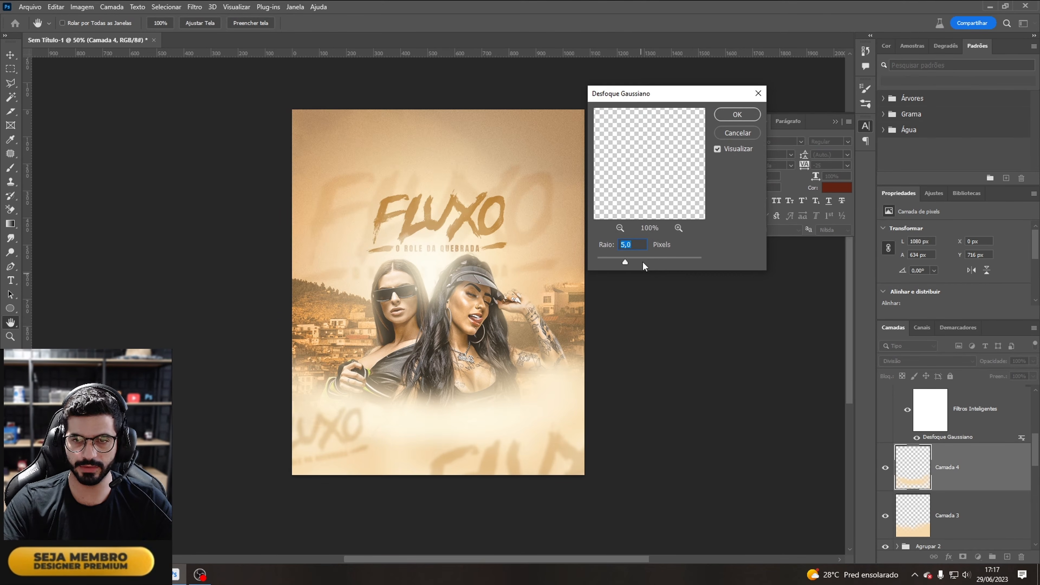
{"action": "left_click_drag", "start_coordinate": [656, 265], "coordinate": [669, 263]}
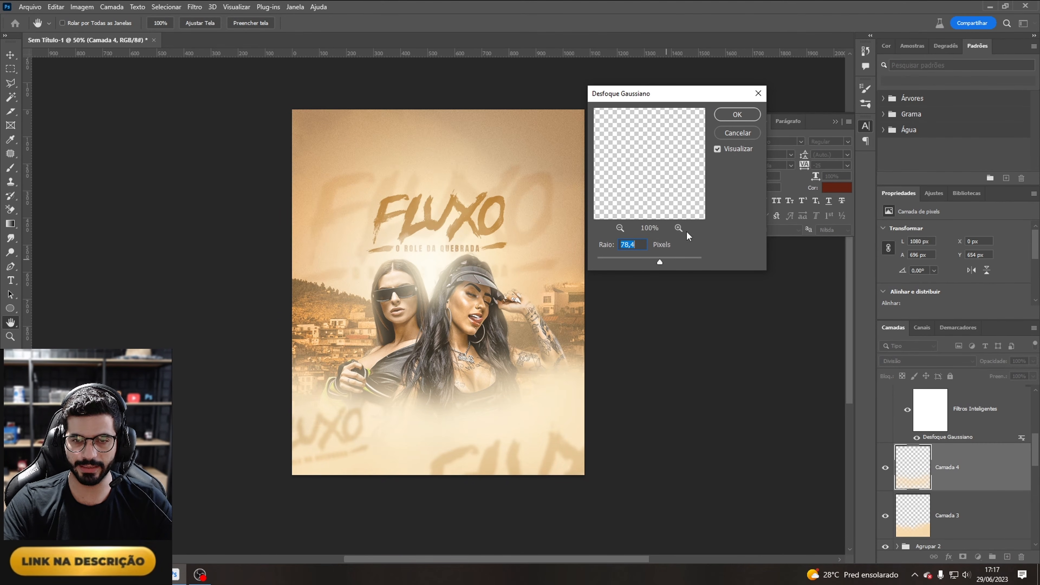
{"action": "left_click", "coordinate": [738, 115]}
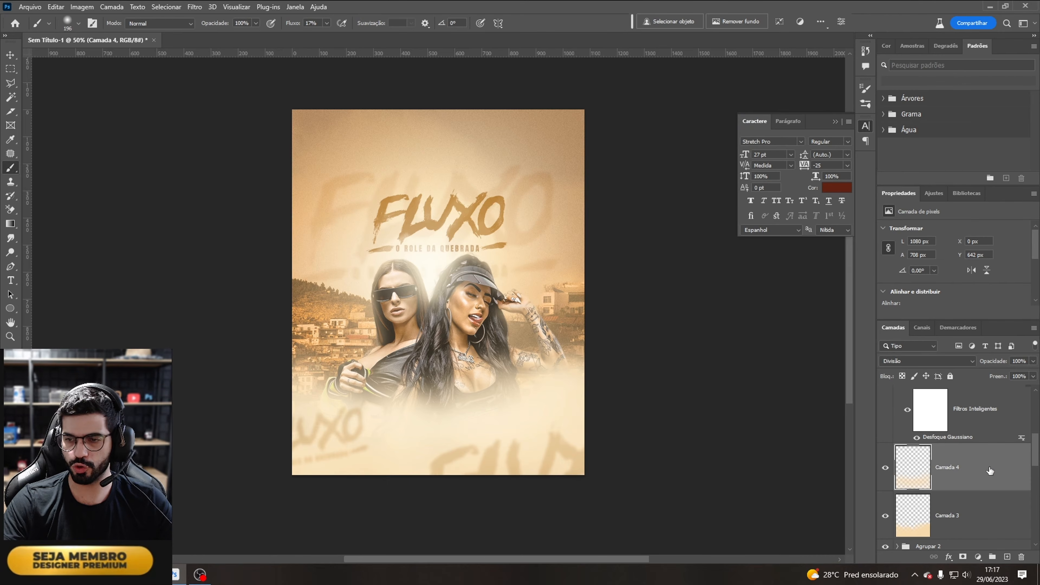
Step: Rename the title layer group to FLUXO
{"action": "scroll", "coordinate": [1034, 461], "scroll_direction": "up", "scroll_amount": 3}
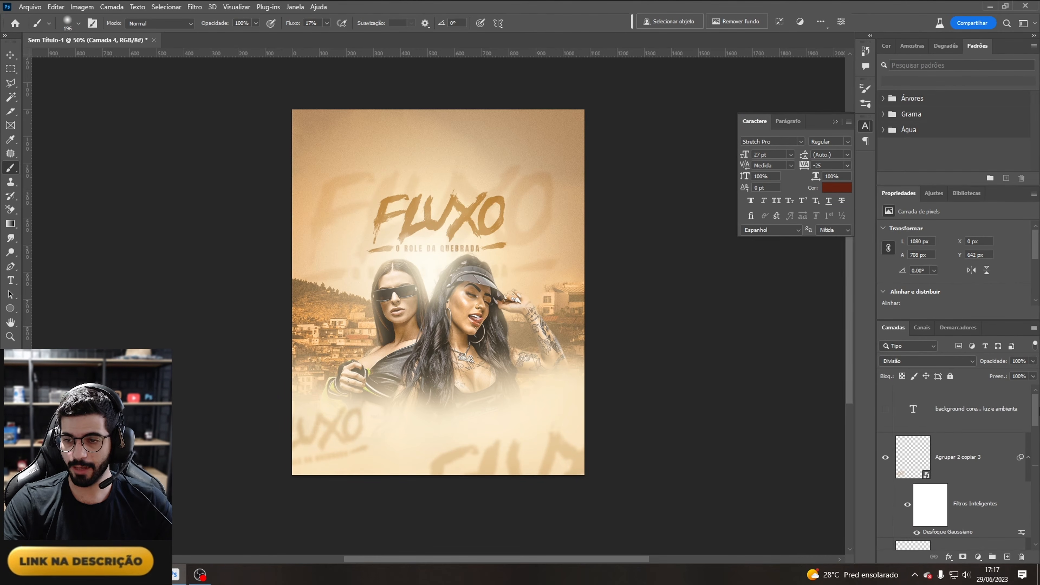
{"action": "scroll", "coordinate": [999, 492], "scroll_direction": "down", "scroll_amount": 5}
{"action": "left_click", "coordinate": [1005, 489]}
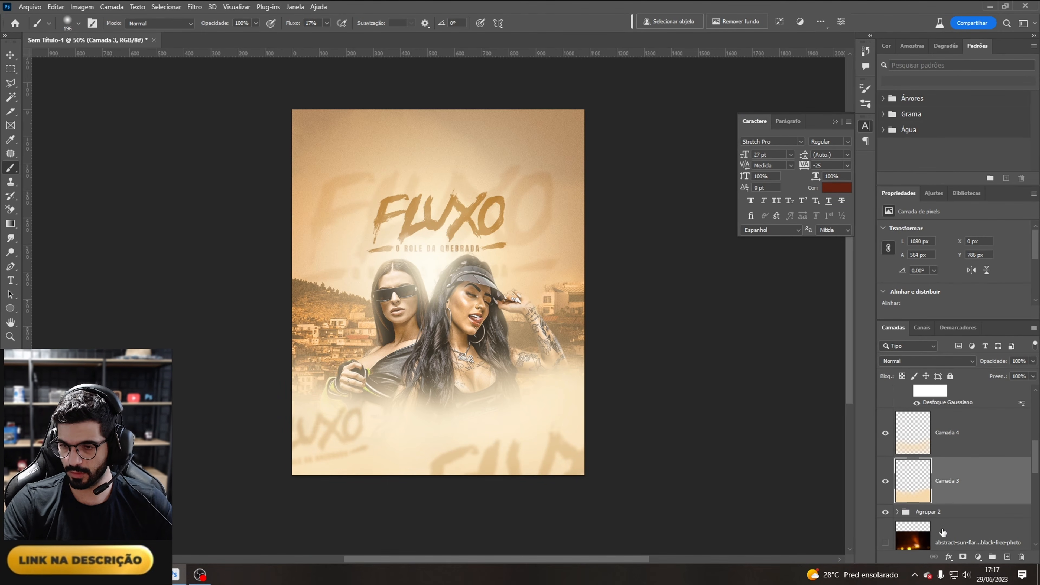
{"action": "left_click", "coordinate": [885, 512]}
{"action": "left_click", "coordinate": [886, 512]}
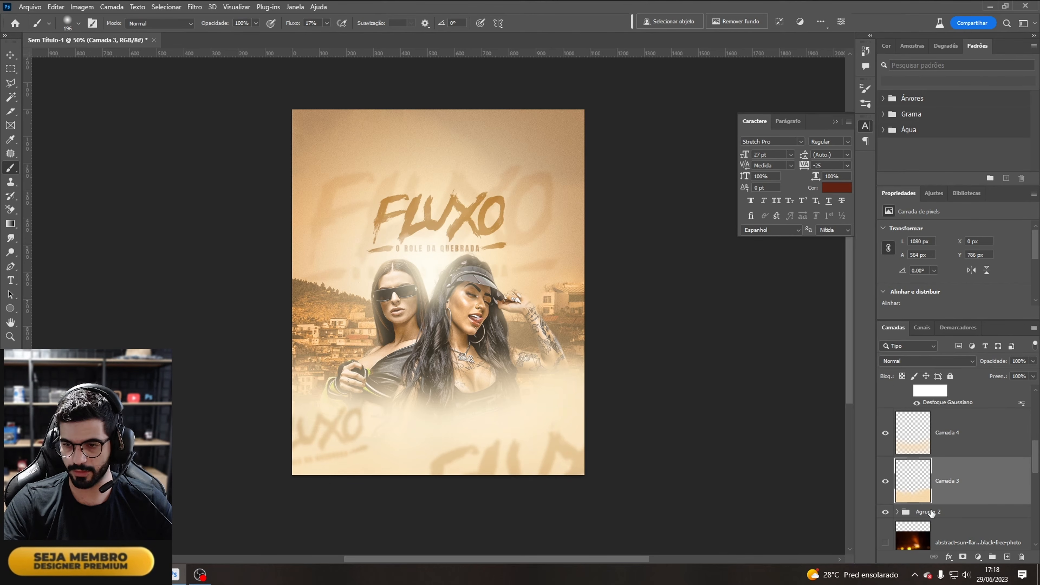
{"action": "double_click", "coordinate": [930, 512]}
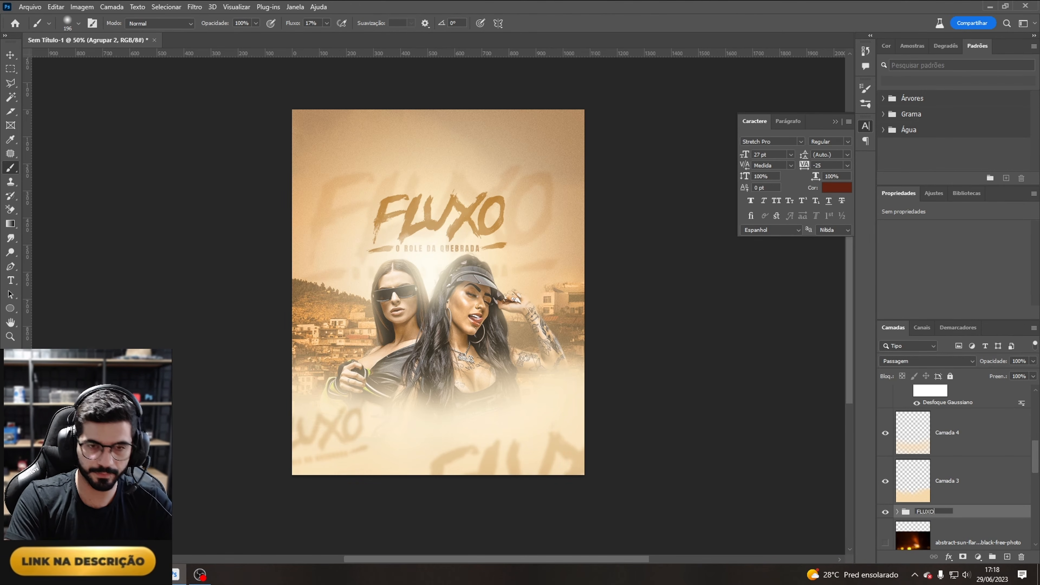
{"action": "key", "text": "Return"}
Step: Group the glow and cream fade layers into a new group named LUZ
{"action": "left_click", "coordinate": [1002, 479]}
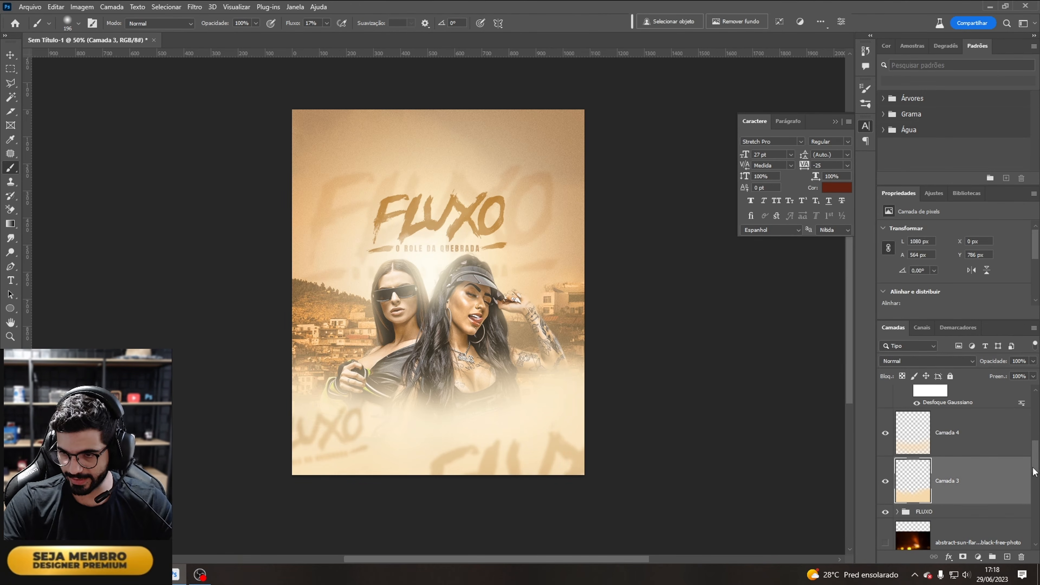
{"action": "scroll", "coordinate": [1035, 472], "scroll_direction": "up", "scroll_amount": 3}
{"action": "left_click", "coordinate": [944, 519], "text": "ctrl"}
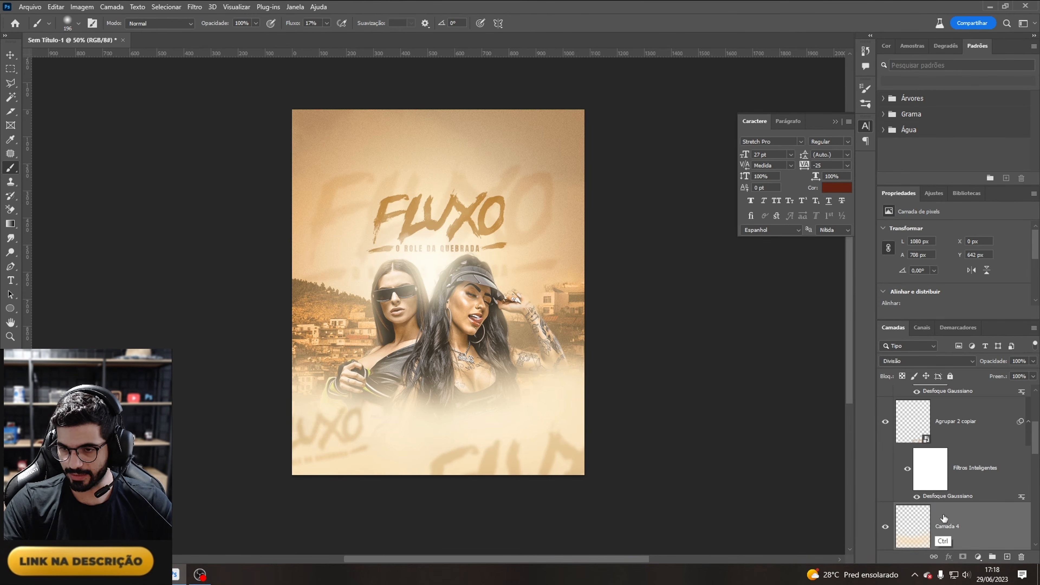
{"action": "key", "text": "ctrl+g"}
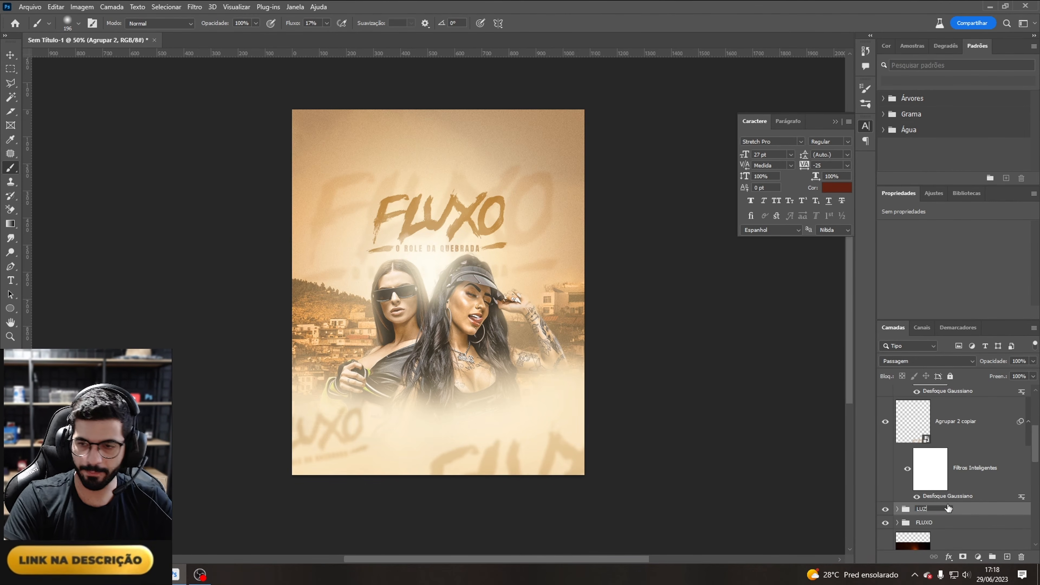
{"action": "key", "text": "Return"}
Step: Group the remaining element layers into a new group named LEMENTOS
{"action": "left_click", "coordinate": [980, 424]}
{"action": "left_click_drag", "start_coordinate": [1036, 459], "coordinate": [1036, 426]}
{"action": "left_click", "coordinate": [984, 452], "text": "ctrl"}
{"action": "key", "text": "ctrl+g"}
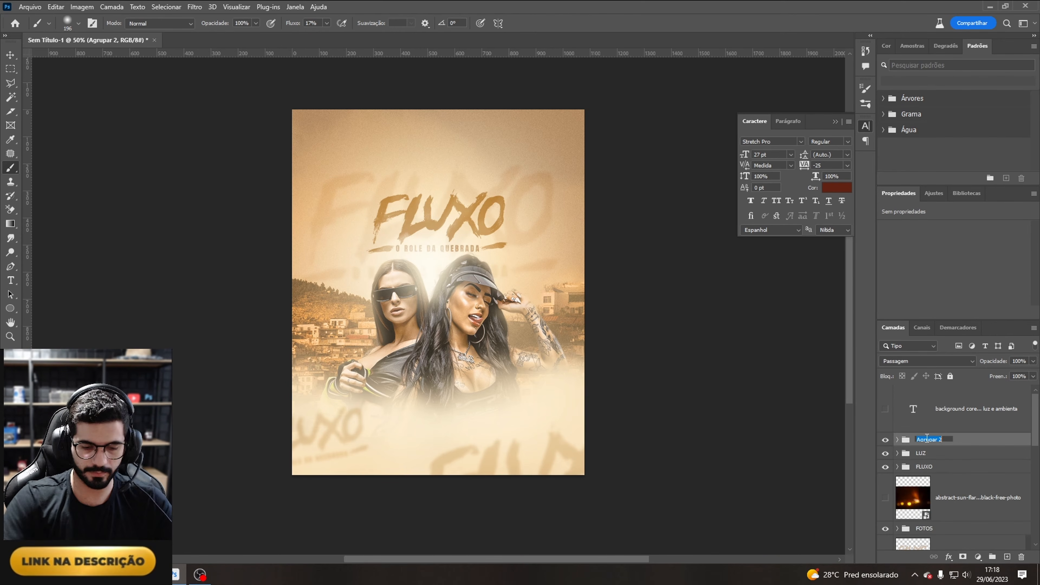
{"action": "type", "text": "LEMENTOS"}
{"action": "key", "text": "Return"}
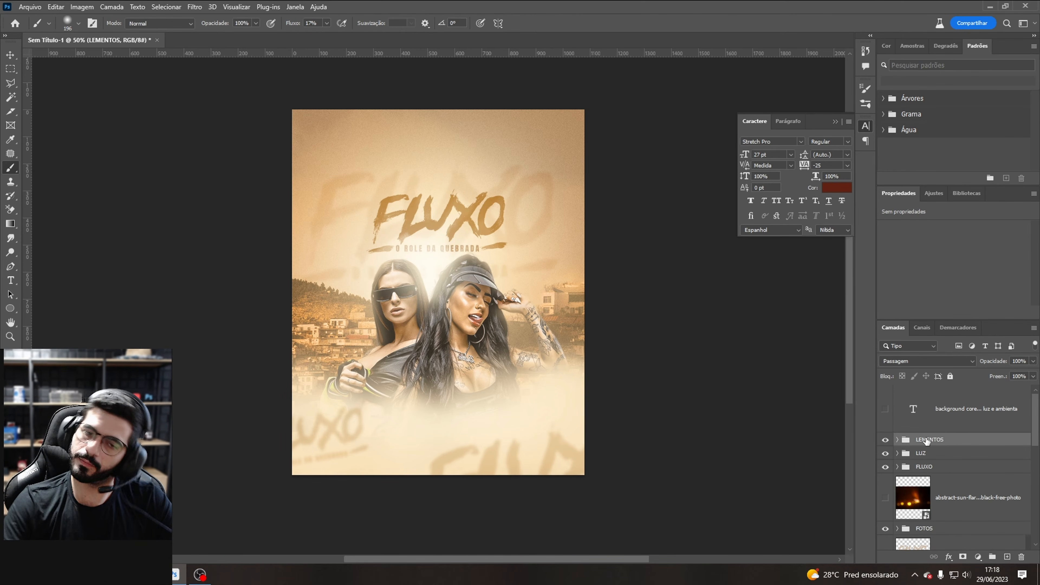
Step: Show the checklist text, append the lines LOGO ARTISTAS, DATA and INFO, and hide it again
{"action": "left_click", "coordinate": [961, 426]}
{"action": "left_click", "coordinate": [884, 409]}
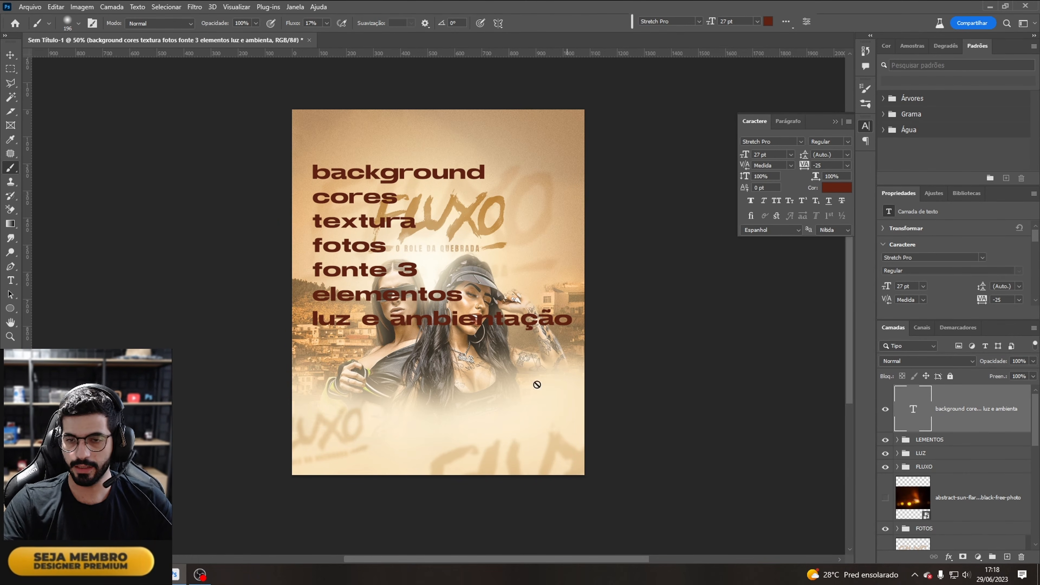
{"action": "left_click", "coordinate": [11, 280]}
{"action": "left_click", "coordinate": [563, 317]}
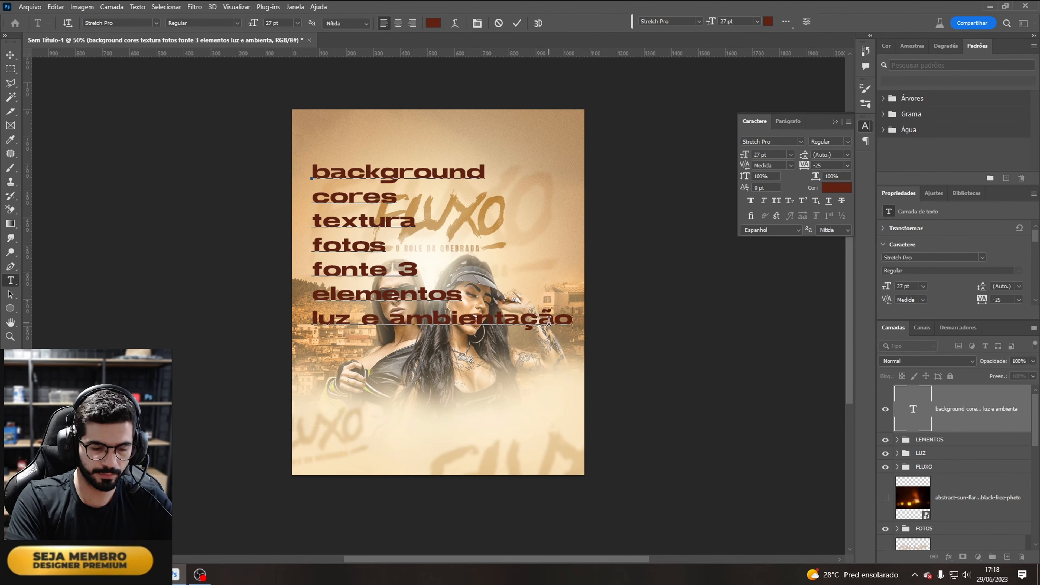
{"action": "key", "text": "Return"}
{"action": "type", "text": "LOGO ARTISTAS"}
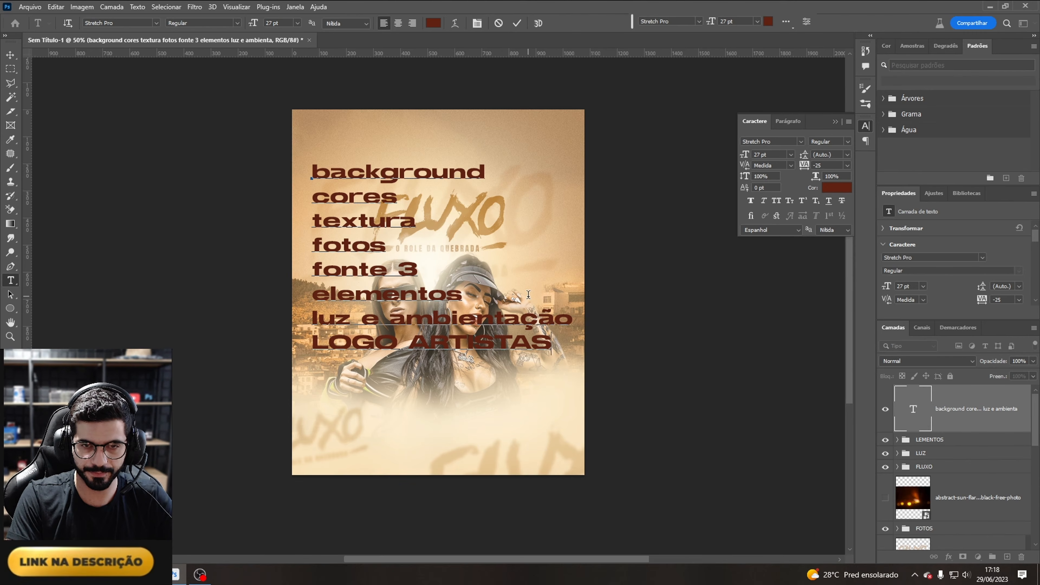
{"action": "key", "text": "Return"}
{"action": "type", "text": "DATA"}
{"action": "key", "text": "Return"}
{"action": "type", "text": "INFO"}
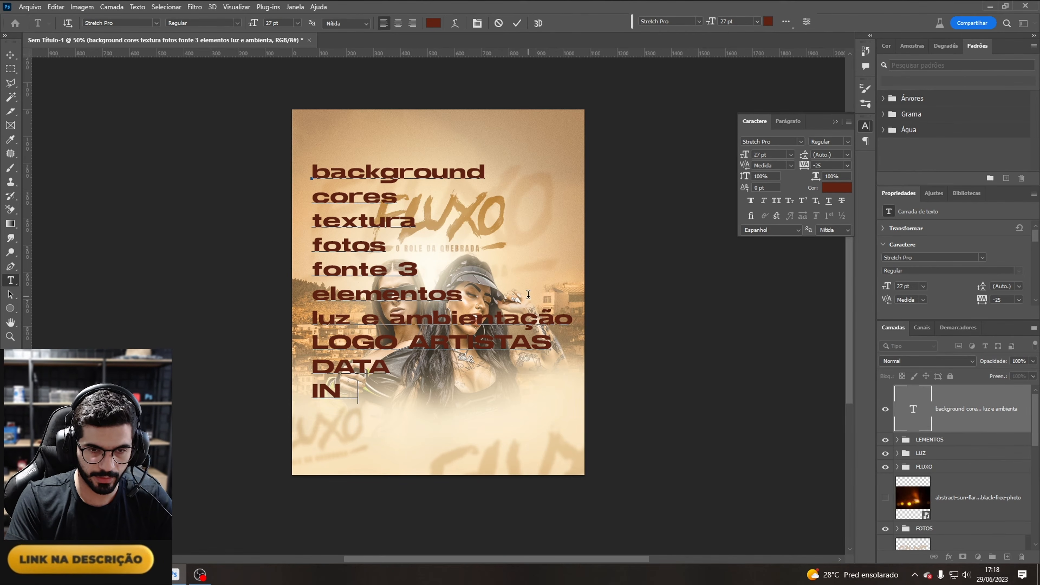
{"action": "key", "text": "Return"}
{"action": "left_click", "coordinate": [960, 429]}
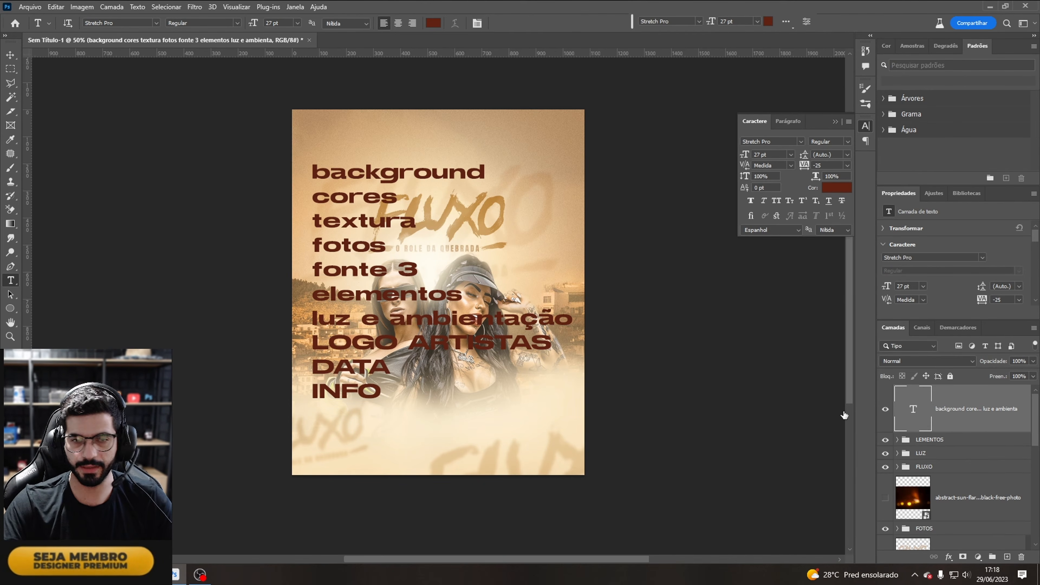
{"action": "key", "text": "Delete"}
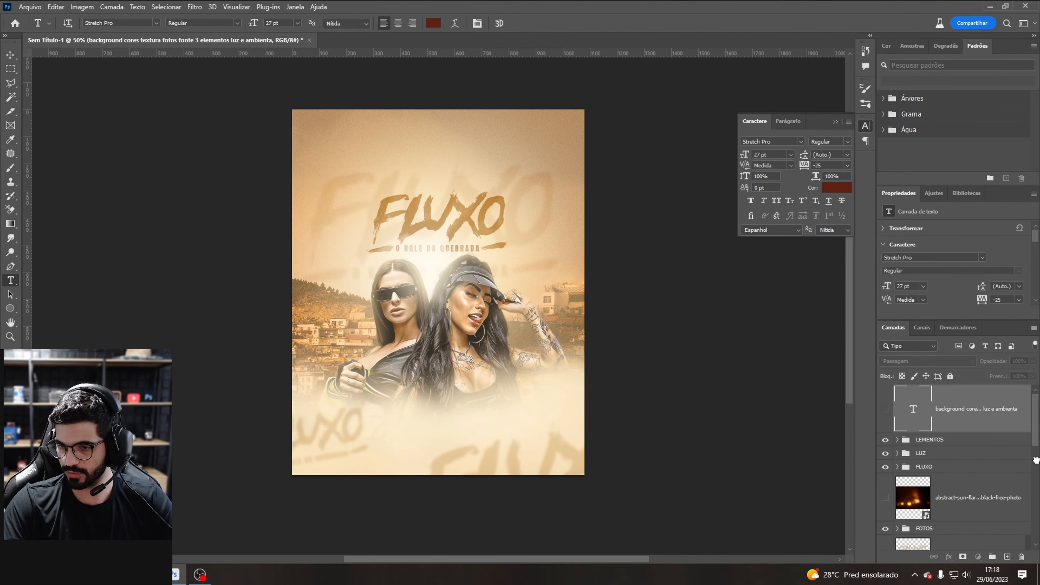
Step: Move the two artist logo layers to the top of the layer stack
{"action": "scroll", "coordinate": [966, 476], "scroll_direction": "down", "scroll_amount": 3}
{"action": "left_click", "coordinate": [966, 477]}
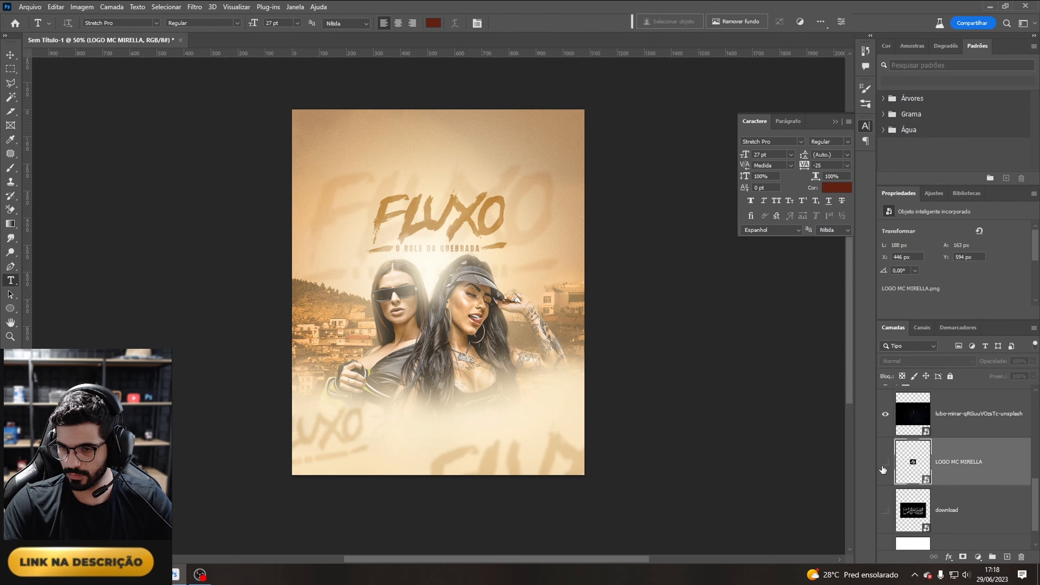
{"action": "left_click", "coordinate": [950, 528], "text": "shift"}
{"action": "left_click_drag", "start_coordinate": [972, 452], "coordinate": [957, 326]}
{"action": "left_click_drag", "start_coordinate": [952, 400], "coordinate": [952, 400]}
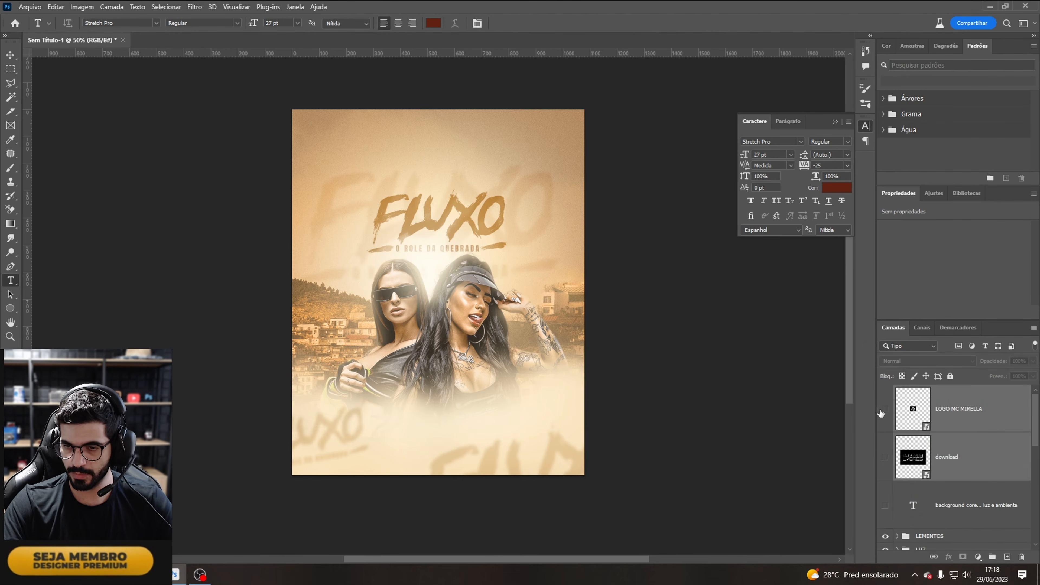
Step: Make the Barbara Labres logo layer visible and keep the Mirella logo hidden
{"action": "left_click", "coordinate": [884, 411]}
{"action": "left_click", "coordinate": [963, 427]}
{"action": "left_click", "coordinate": [885, 457]}
{"action": "left_click", "coordinate": [895, 457]}
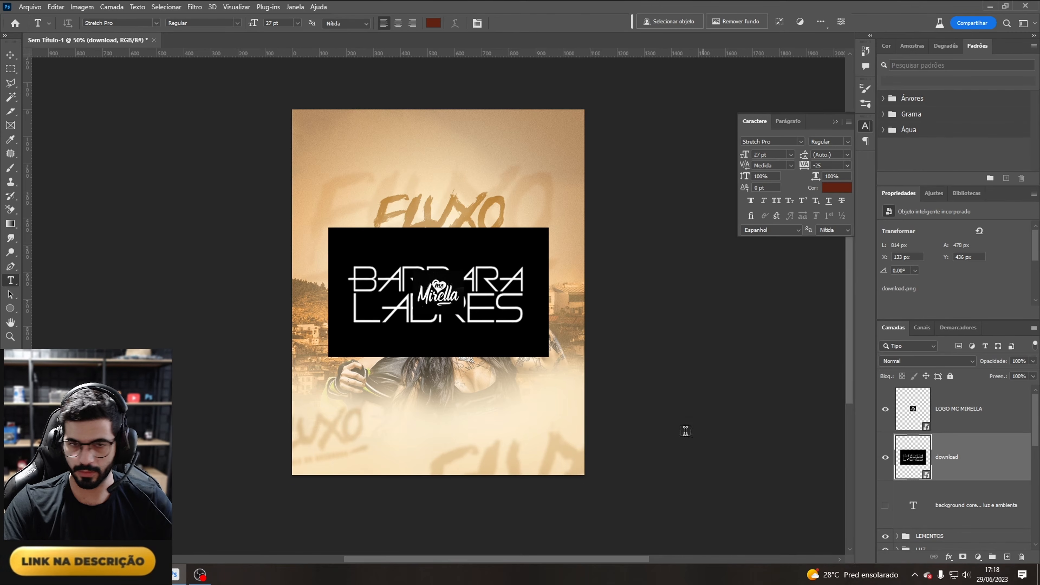
{"action": "left_click", "coordinate": [885, 409]}
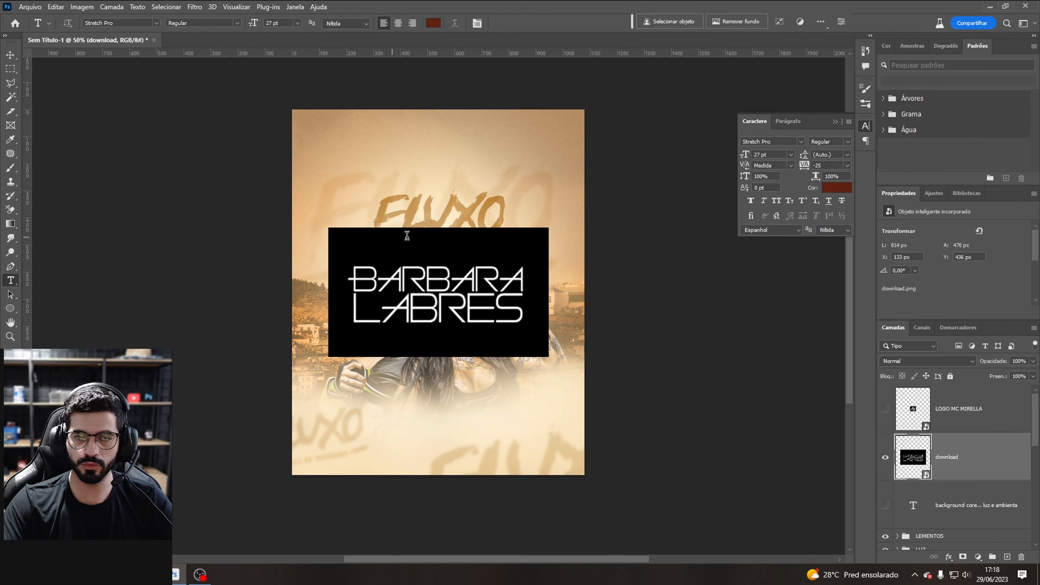
Step: Select the Background Eraser tool and rasterize the Barbara Labres logo smart object
{"action": "left_click", "coordinate": [11, 211]}
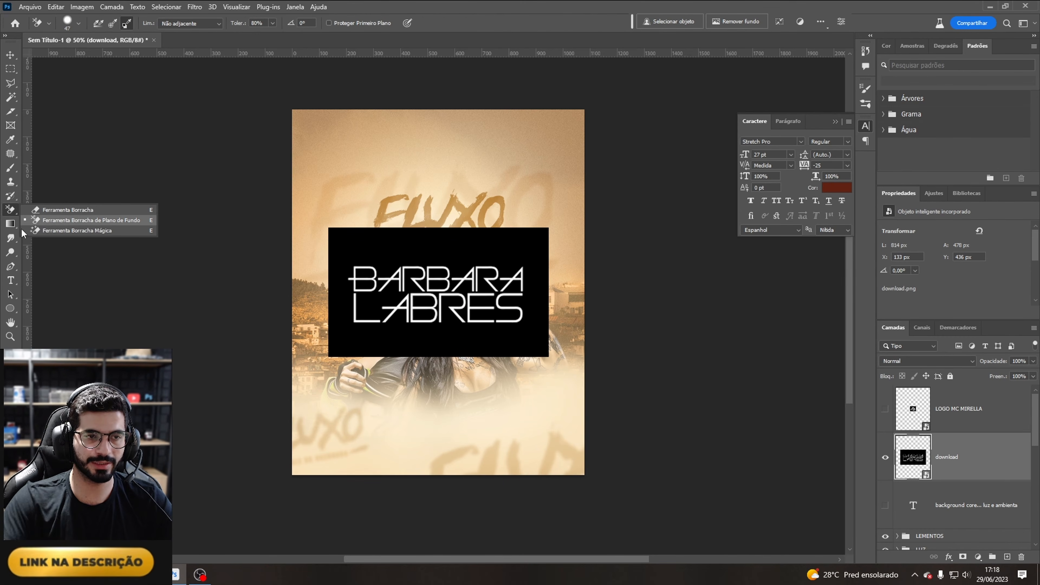
{"action": "left_click", "coordinate": [69, 225]}
{"action": "left_click", "coordinate": [425, 287]}
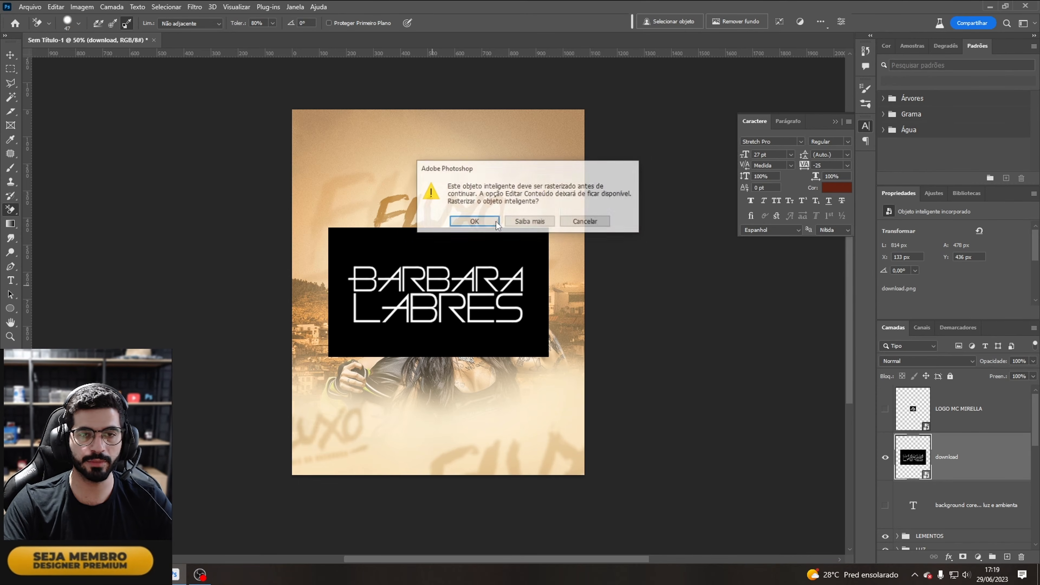
{"action": "left_click", "coordinate": [478, 222]}
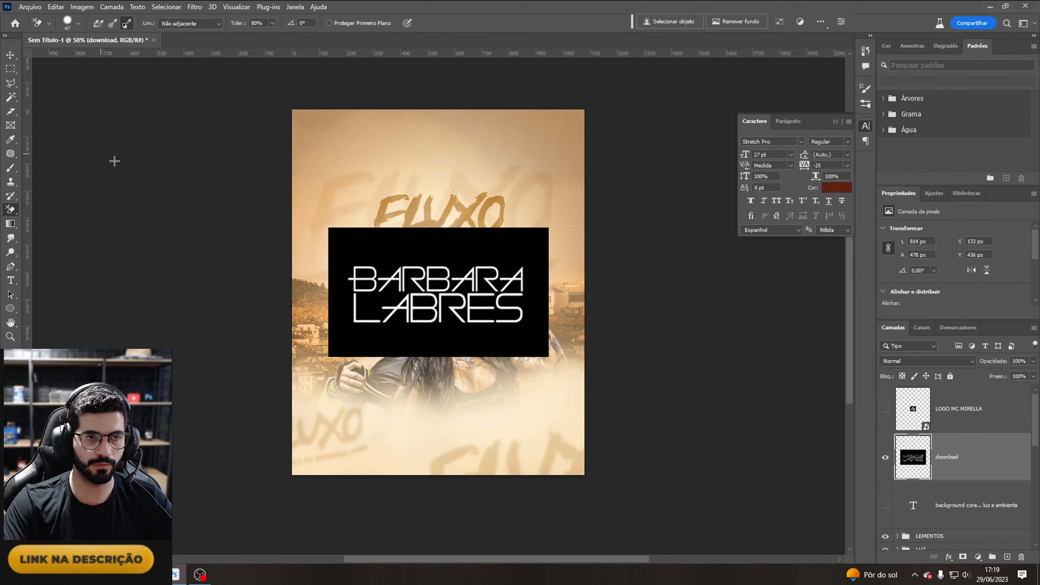
Step: Sample the logo's black backdrop as the background colour and erase it with the Background Eraser
{"action": "key", "text": "i"}
{"action": "left_click", "coordinate": [353, 256]}
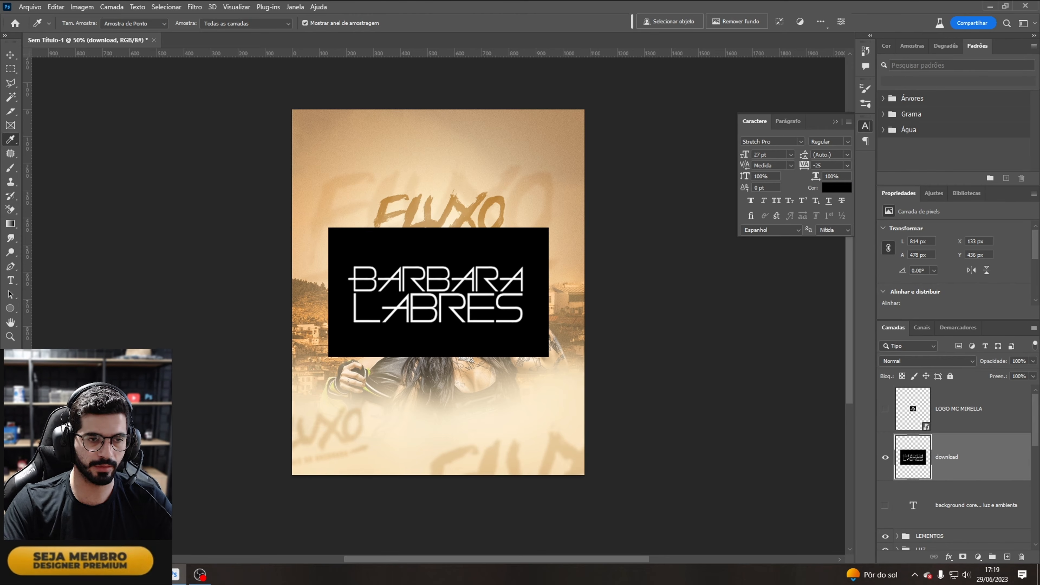
{"action": "key", "text": "x"}
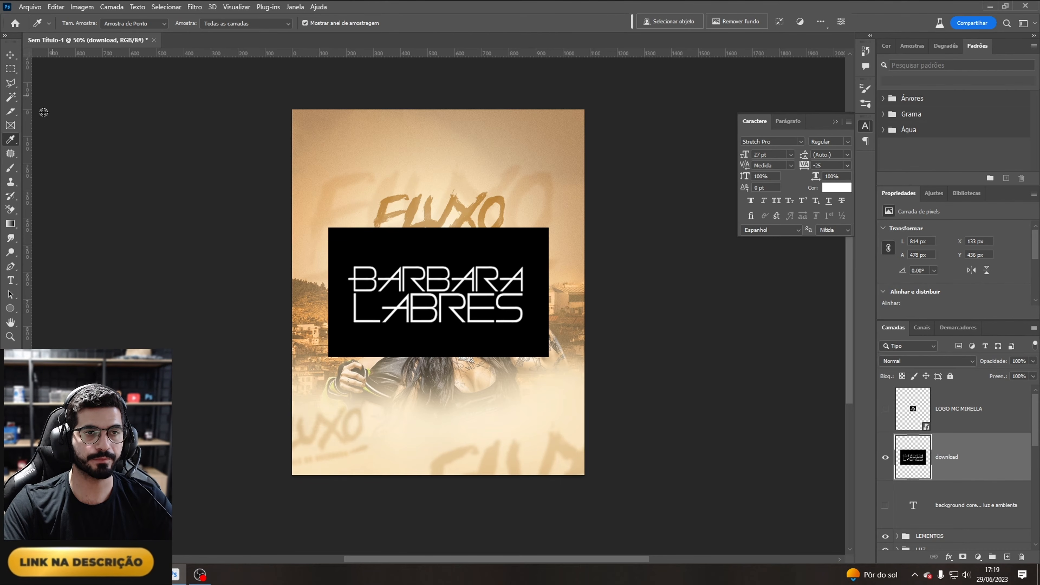
{"action": "left_click", "coordinate": [11, 209]}
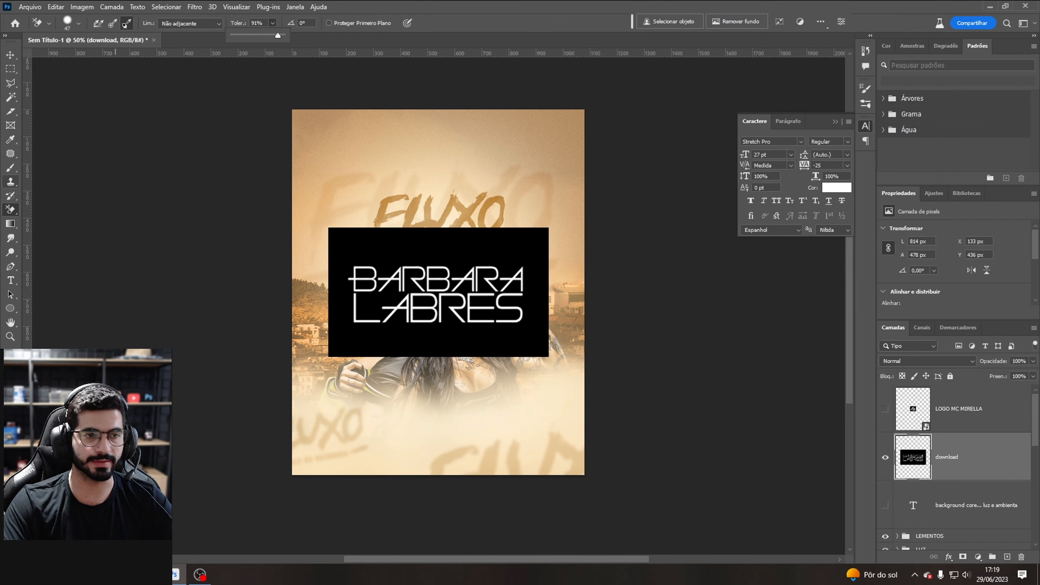
{"action": "mouse_move", "coordinate": [327, 249]}
{"action": "left_mouse_down"}
{"action": "mouse_move", "coordinate": [468, 248]}
{"action": "mouse_move", "coordinate": [314, 273]}
{"action": "mouse_move", "coordinate": [580, 251]}
{"action": "mouse_move", "coordinate": [429, 246]}
{"action": "mouse_move", "coordinate": [313, 227]}
{"action": "mouse_move", "coordinate": [283, 234]}
{"action": "mouse_move", "coordinate": [393, 233]}
{"action": "mouse_move", "coordinate": [616, 273]}
{"action": "mouse_move", "coordinate": [280, 294]}
{"action": "mouse_move", "coordinate": [601, 302]}
{"action": "left_mouse_up"}
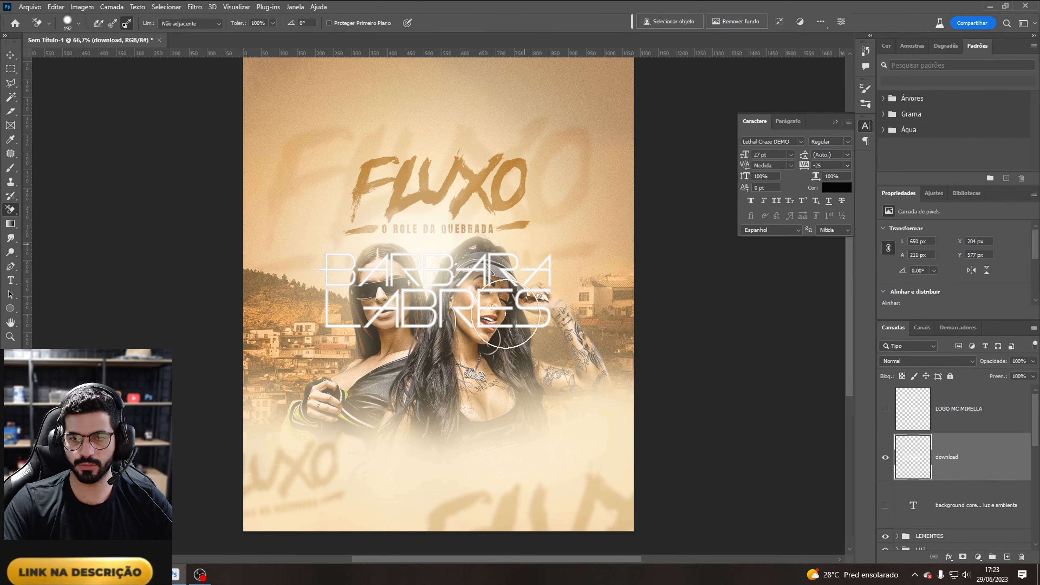
Step: Hide the Barbara Labres logo and type an "I" in Lethal Craze DEMO above the Mirella logo, transforming it into a wide brush stroke below the models
{"action": "left_click", "coordinate": [886, 457]}
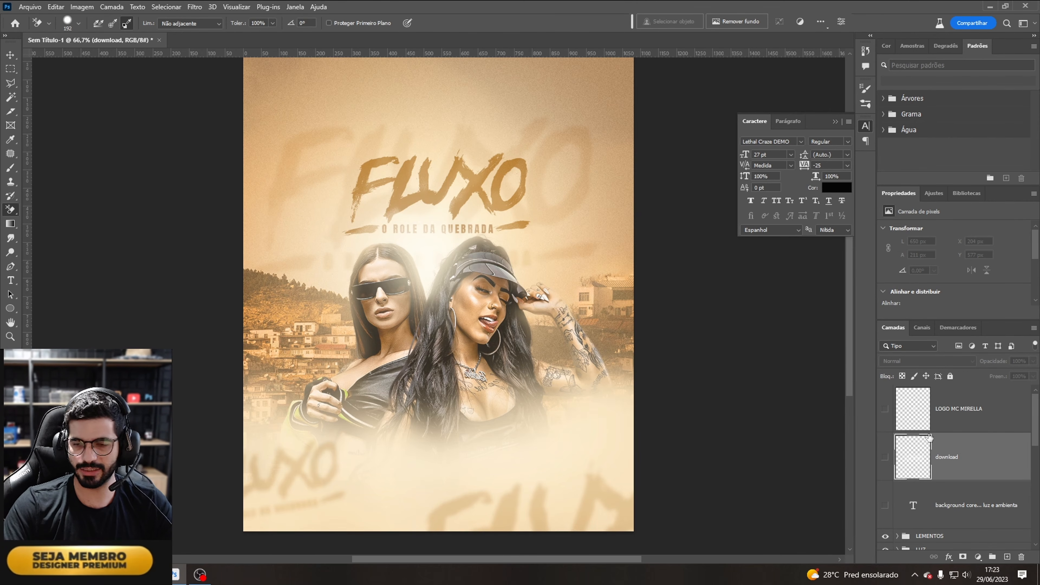
{"action": "left_click", "coordinate": [929, 424]}
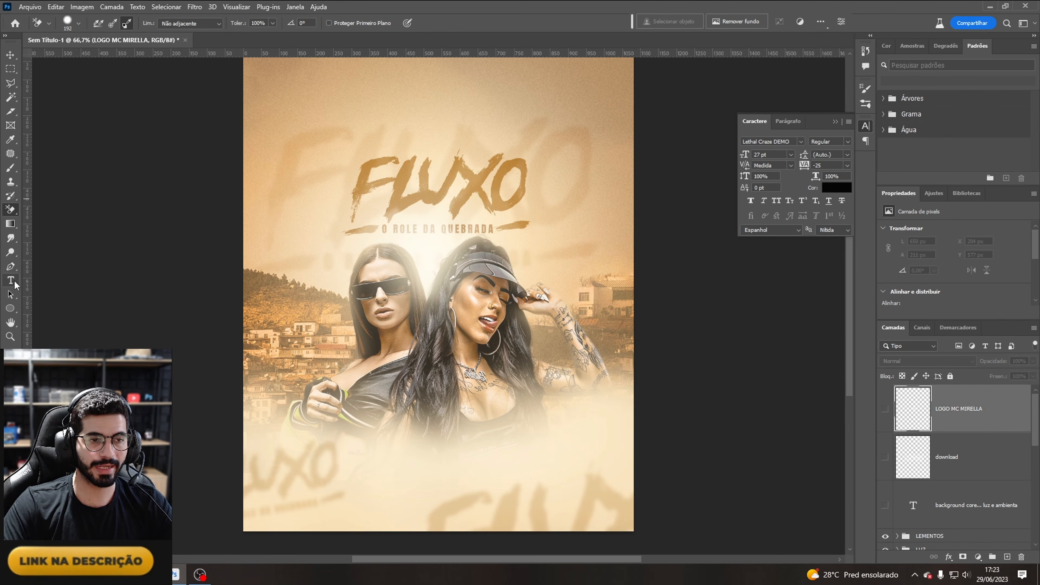
{"action": "left_click", "coordinate": [15, 283]}
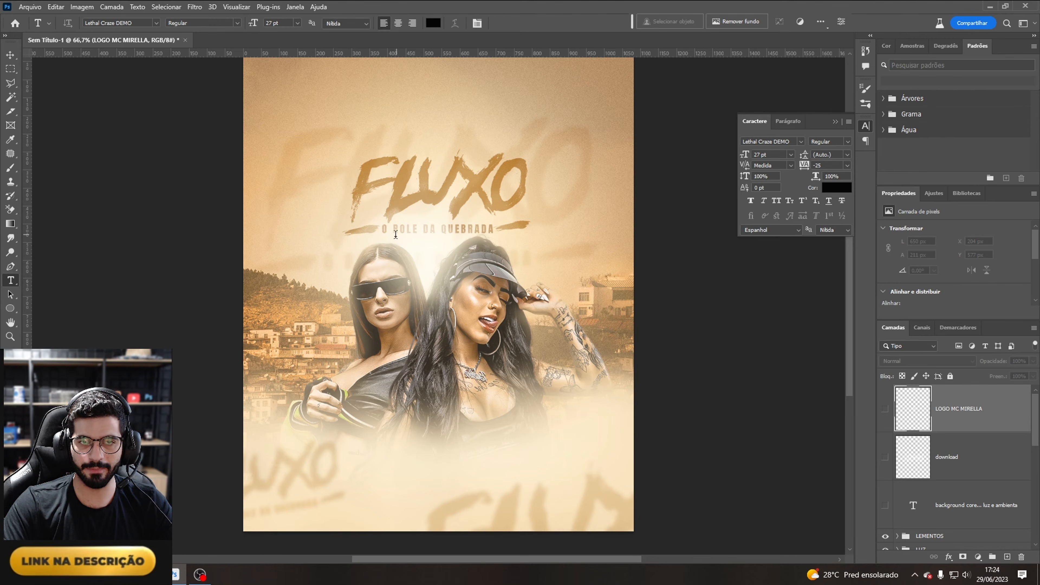
{"action": "left_click", "coordinate": [409, 448]}
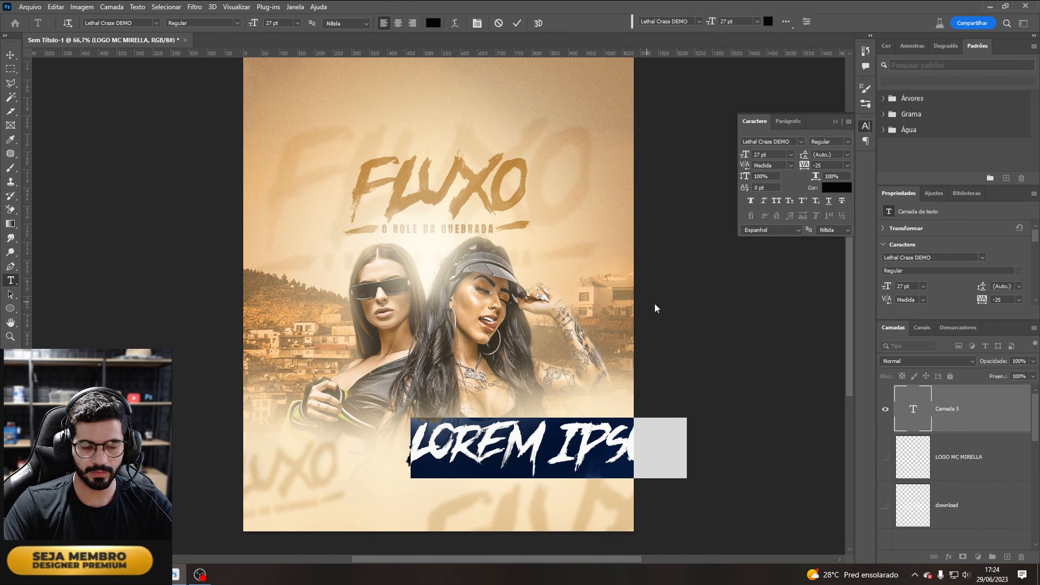
{"action": "type", "text": "I"}
{"action": "key", "text": "ctrl+t"}
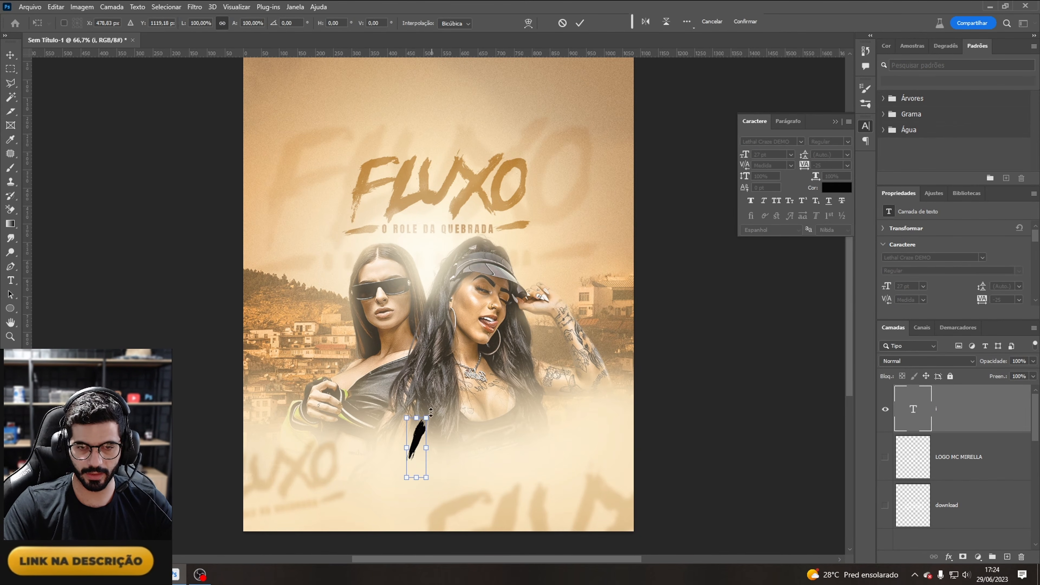
{"action": "left_click_drag", "start_coordinate": [440, 418], "coordinate": [613, 300]}
{"action": "mouse_move", "coordinate": [569, 330]}
{"action": "left_mouse_down"}
{"action": "mouse_move", "coordinate": [391, 298]}
{"action": "mouse_move", "coordinate": [361, 307]}
{"action": "left_mouse_up"}
{"action": "mouse_move", "coordinate": [479, 333]}
{"action": "left_mouse_down"}
{"action": "mouse_move", "coordinate": [495, 432]}
{"action": "mouse_move", "coordinate": [495, 386]}
{"action": "mouse_move", "coordinate": [474, 387]}
{"action": "left_mouse_up"}
{"action": "left_click_drag", "start_coordinate": [583, 331], "coordinate": [592, 346]}
{"action": "left_click_drag", "start_coordinate": [482, 402], "coordinate": [466, 401]}
{"action": "key", "text": "Return"}
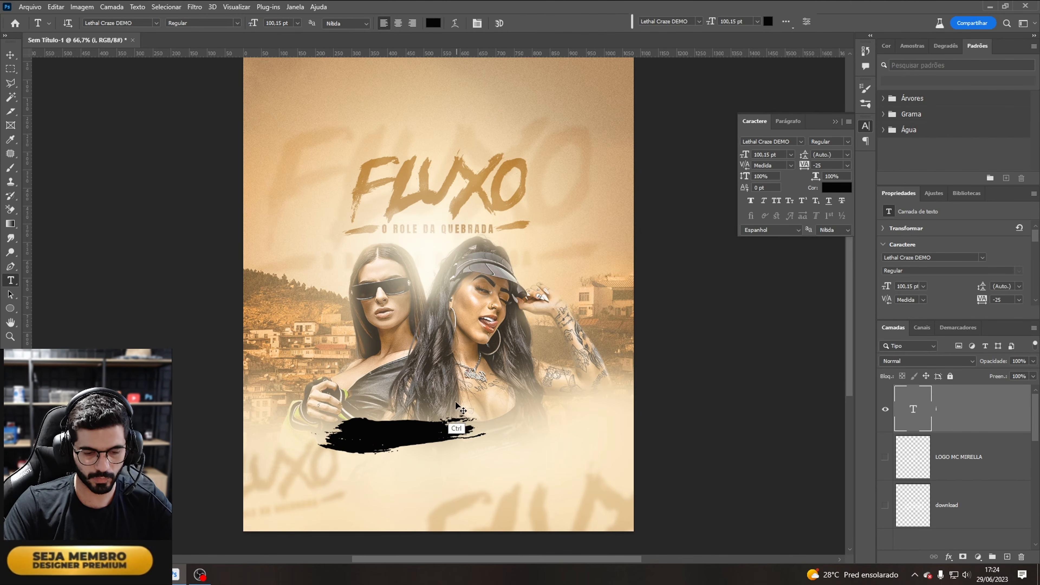
Step: Duplicate the brush stroke, flip the copy horizontally and position it to extend the stroke to the right
{"action": "mouse_move", "coordinate": [408, 441]}
{"action": "left_mouse_down"}
{"action": "mouse_move", "coordinate": [480, 441]}
{"action": "mouse_move", "coordinate": [469, 443]}
{"action": "left_mouse_up"}
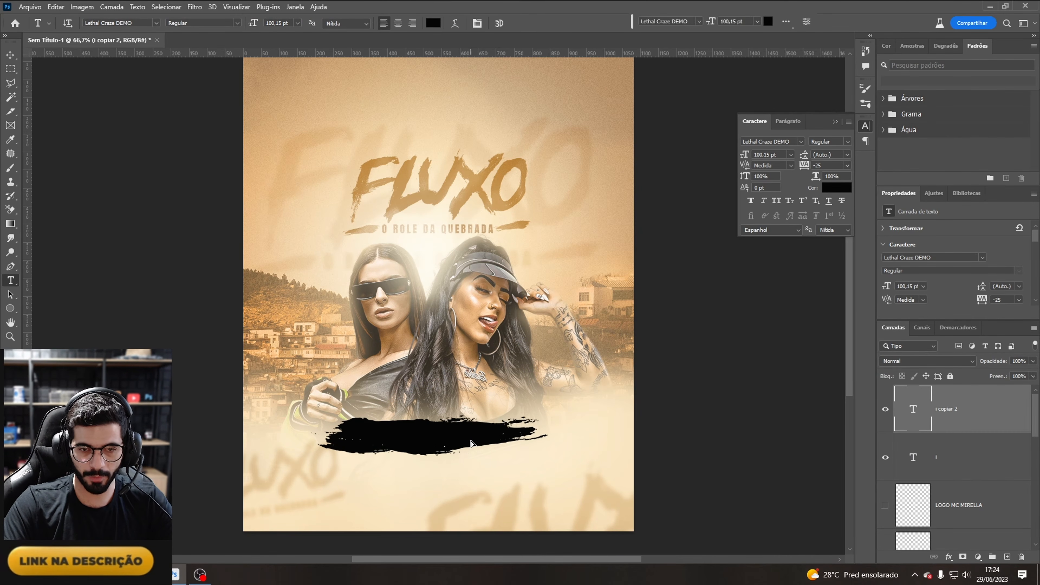
{"action": "key", "text": "ctrl+t"}
{"action": "right_click", "coordinate": [476, 435]}
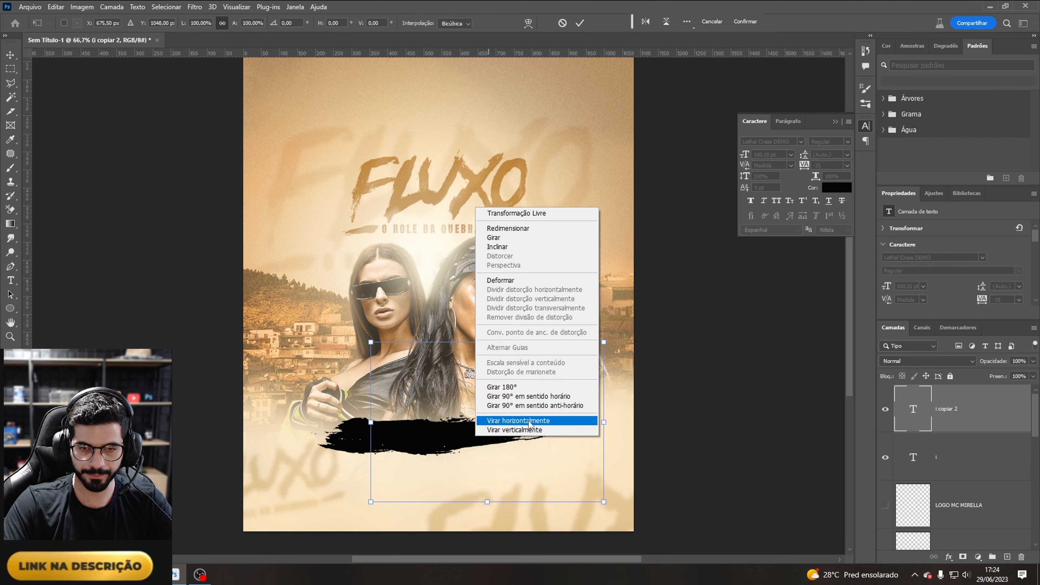
{"action": "left_click", "coordinate": [529, 422]}
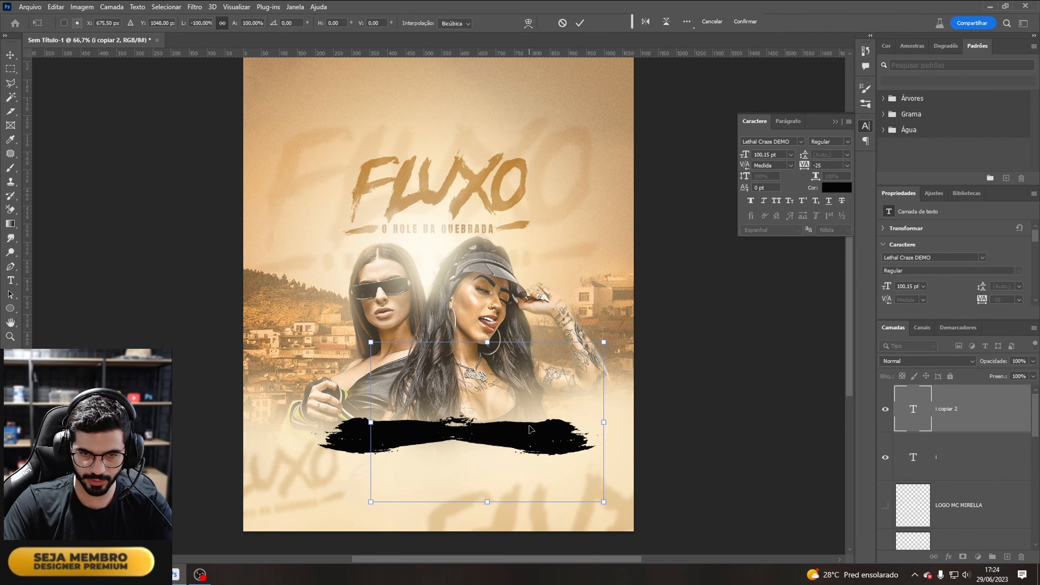
{"action": "left_click_drag", "start_coordinate": [607, 395], "coordinate": [593, 365]}
{"action": "left_click_drag", "start_coordinate": [509, 402], "coordinate": [496, 410]}
{"action": "key", "text": "Return"}
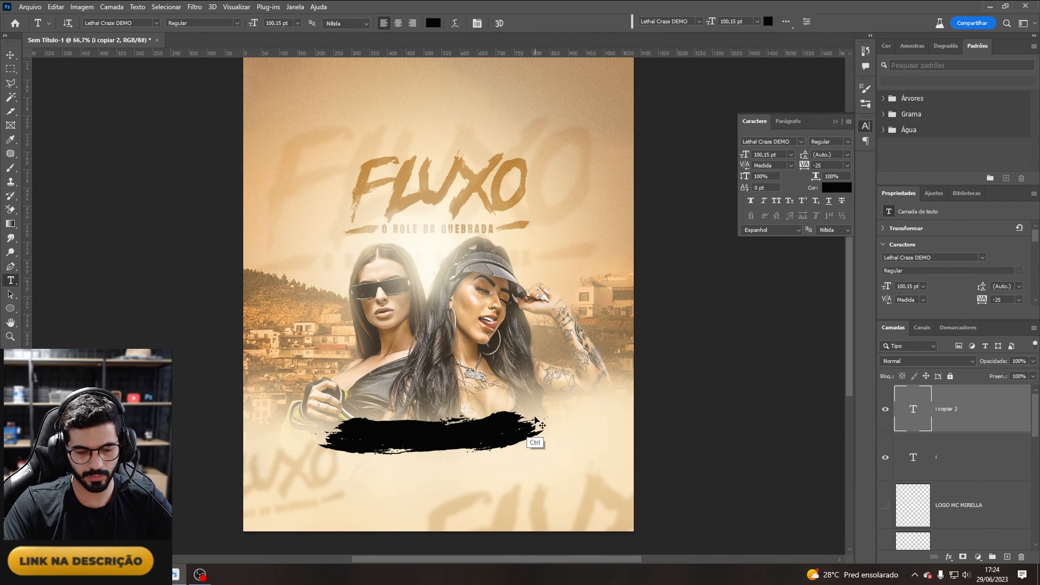
Step: Duplicate the stroke once more and convert all three stroke layers into one smart object
{"action": "mouse_move", "coordinate": [534, 441]}
{"action": "left_mouse_down"}
{"action": "mouse_move", "coordinate": [590, 437]}
{"action": "mouse_move", "coordinate": [552, 437]}
{"action": "mouse_move", "coordinate": [569, 434]}
{"action": "left_mouse_up"}
{"action": "left_click", "coordinate": [951, 480], "text": "ctrl"}
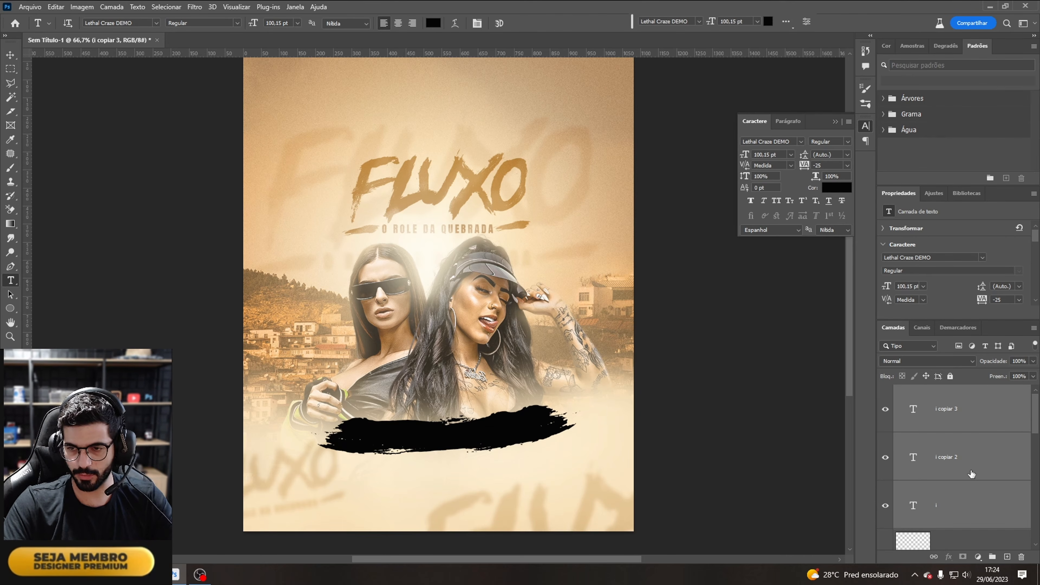
{"action": "right_click", "coordinate": [973, 413]}
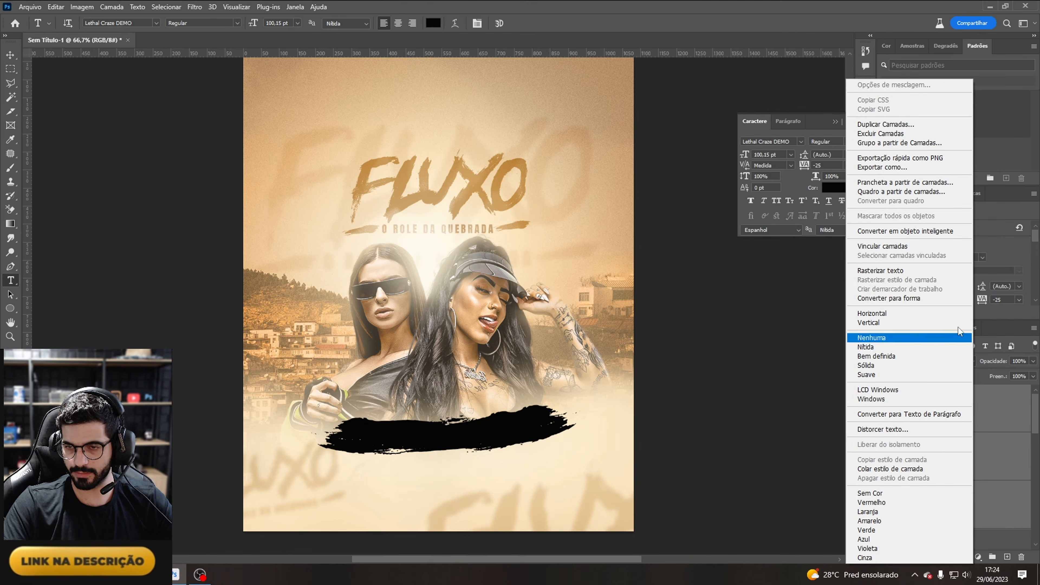
{"action": "left_click", "coordinate": [941, 231]}
Step: Scale and reposition the combined stroke smart object across the lower part of the flyer
{"action": "key", "text": "ctrl+t"}
{"action": "mouse_move", "coordinate": [539, 353]}
{"action": "left_mouse_down"}
{"action": "mouse_move", "coordinate": [252, 414]}
{"action": "mouse_move", "coordinate": [326, 499]}
{"action": "left_mouse_up"}
{"action": "left_click_drag", "start_coordinate": [506, 427], "coordinate": [500, 432]}
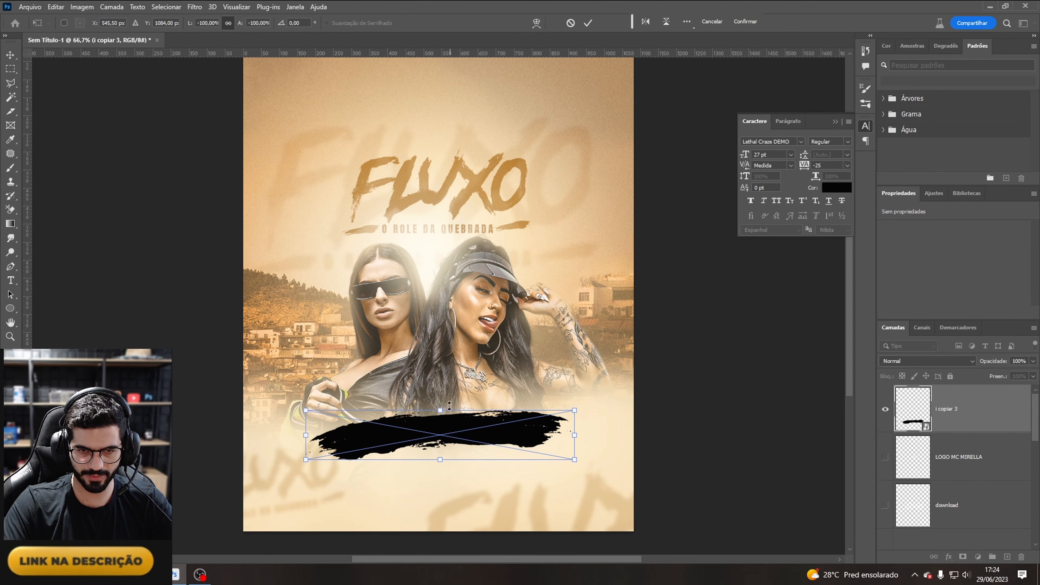
{"action": "left_click_drag", "start_coordinate": [437, 412], "coordinate": [477, 435]}
{"action": "key", "text": "Return"}
{"action": "key", "text": "t"}
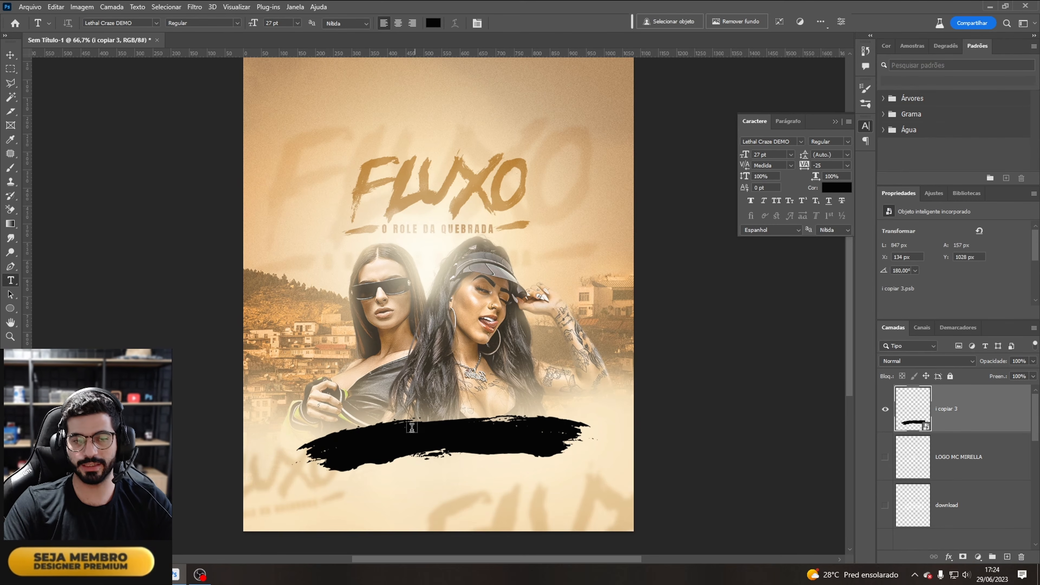
Step: Add a Color Overlay to the stroke, sampling the golden colour b28c4e from the FLUXO title
{"action": "left_click", "coordinate": [949, 557]}
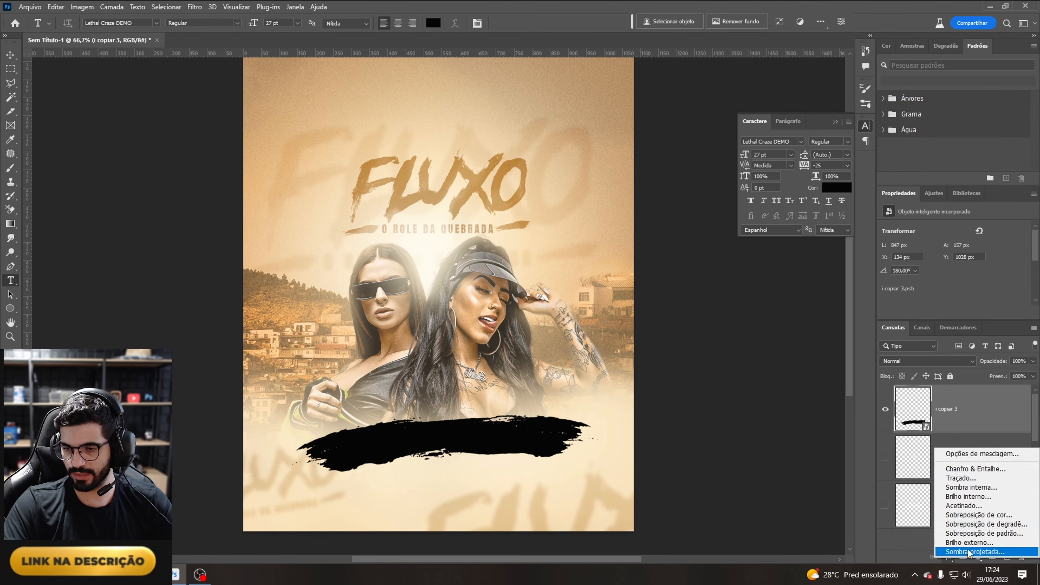
{"action": "left_click", "coordinate": [962, 515]}
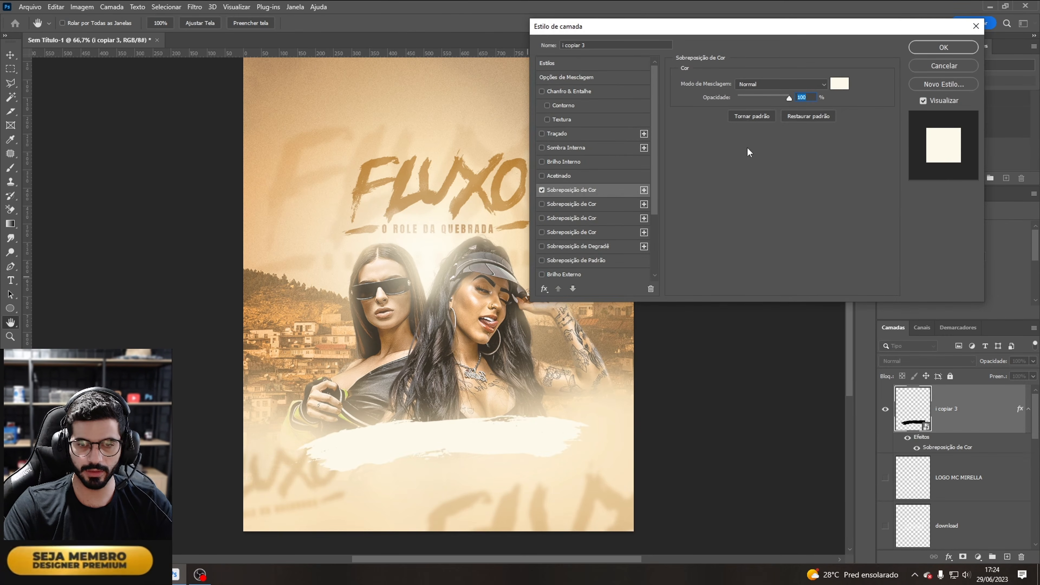
{"action": "left_click", "coordinate": [838, 83]}
{"action": "left_click", "coordinate": [495, 174]}
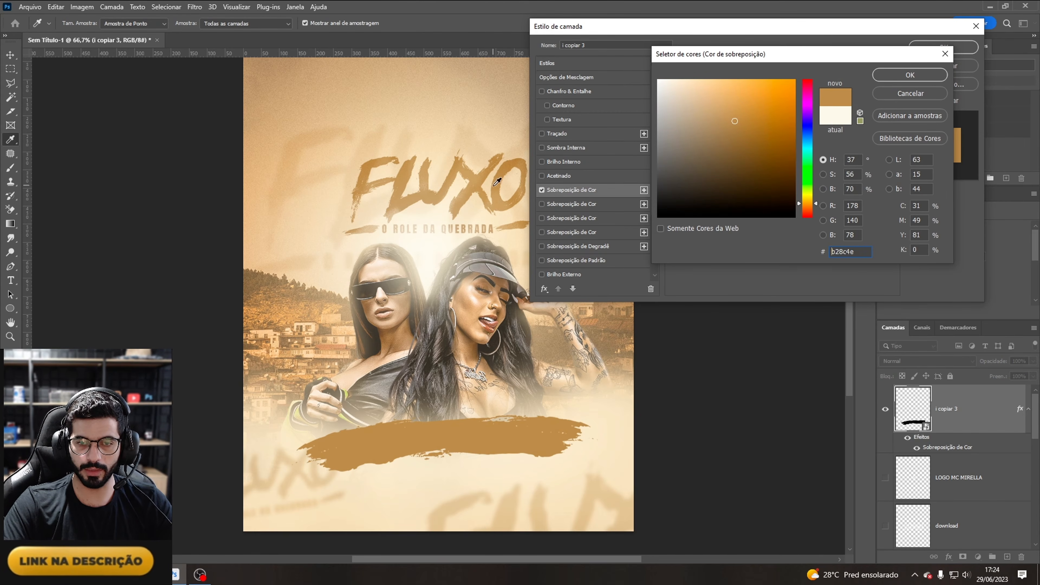
{"action": "left_click", "coordinate": [910, 75]}
{"action": "left_click", "coordinate": [943, 48]}
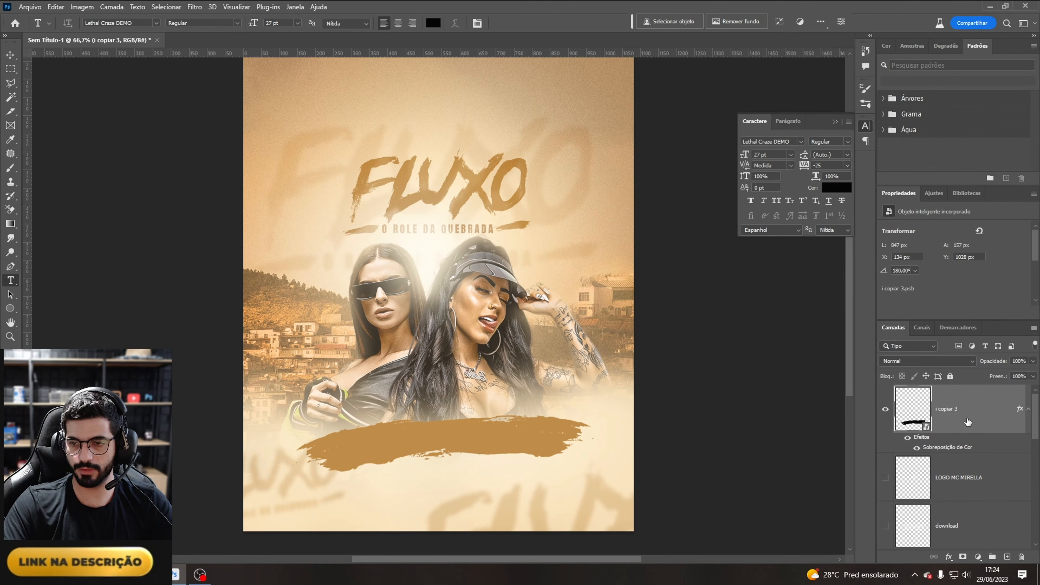
Step: Rasterize the stroke layer with its style and convert it back into a smart object
{"action": "right_click", "coordinate": [951, 409]}
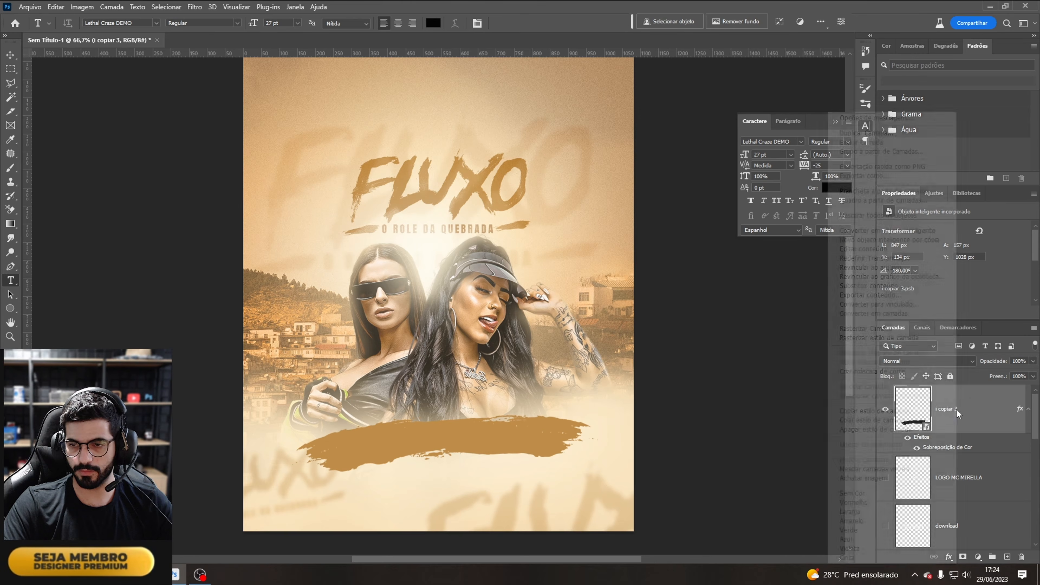
{"action": "left_click", "coordinate": [902, 337]}
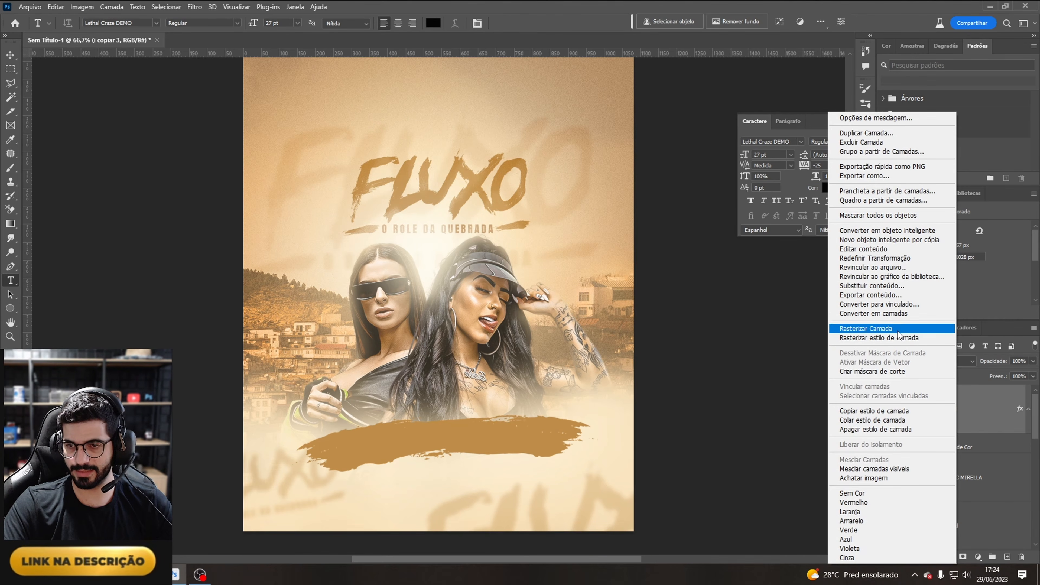
{"action": "right_click", "coordinate": [952, 416]}
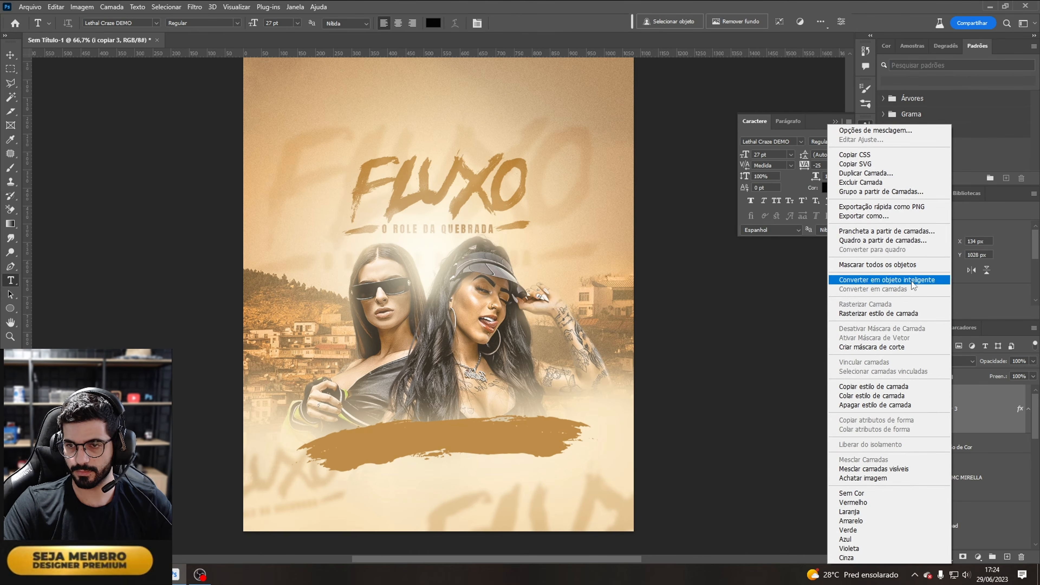
{"action": "left_click", "coordinate": [912, 281]}
Step: Set the stroke's blend mode to Multiplicação and nudge it slightly right
{"action": "left_click", "coordinate": [932, 362]}
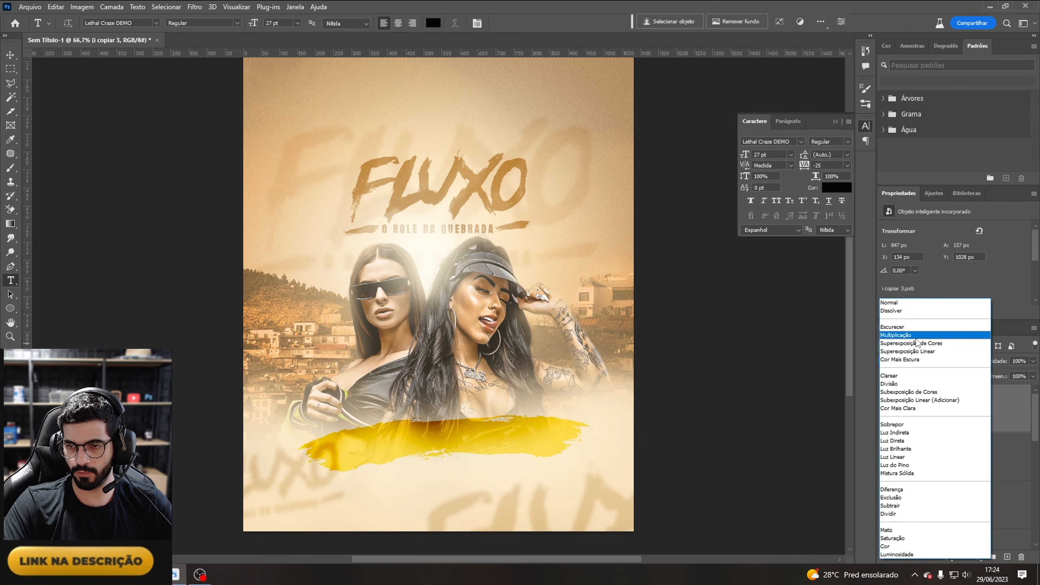
{"action": "left_click", "coordinate": [915, 336]}
{"action": "mouse_move", "coordinate": [472, 449]}
{"action": "left_mouse_down"}
{"action": "mouse_move", "coordinate": [469, 471]}
{"action": "mouse_move", "coordinate": [471, 441]}
{"action": "mouse_move", "coordinate": [488, 435]}
{"action": "mouse_move", "coordinate": [490, 449]}
{"action": "left_mouse_up"}
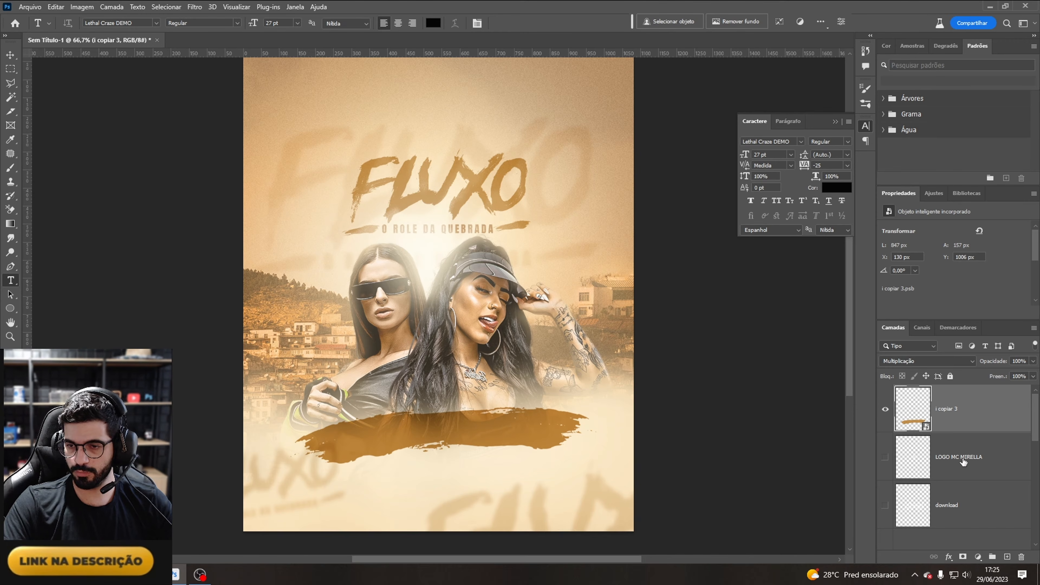
Step: Move the Mirella logo above the stroke, make it visible, and scale it down onto the stroke's right side
{"action": "left_click_drag", "start_coordinate": [963, 462], "coordinate": [954, 414]}
{"action": "left_click", "coordinate": [886, 409]}
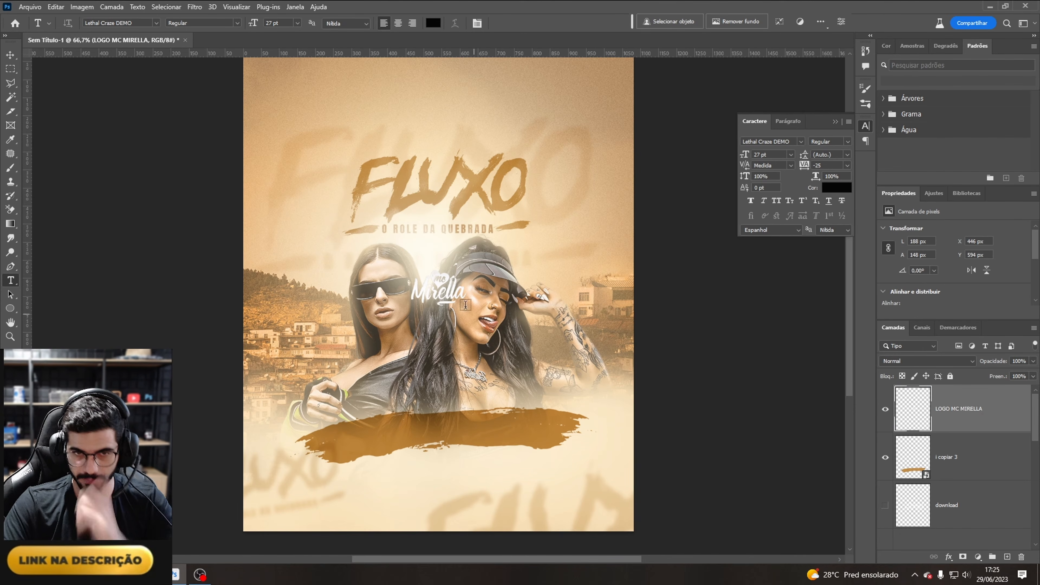
{"action": "mouse_move", "coordinate": [465, 305]}
{"action": "left_mouse_down"}
{"action": "mouse_move", "coordinate": [492, 440]}
{"action": "mouse_move", "coordinate": [517, 439]}
{"action": "left_mouse_up"}
{"action": "key", "text": "ctrl+t"}
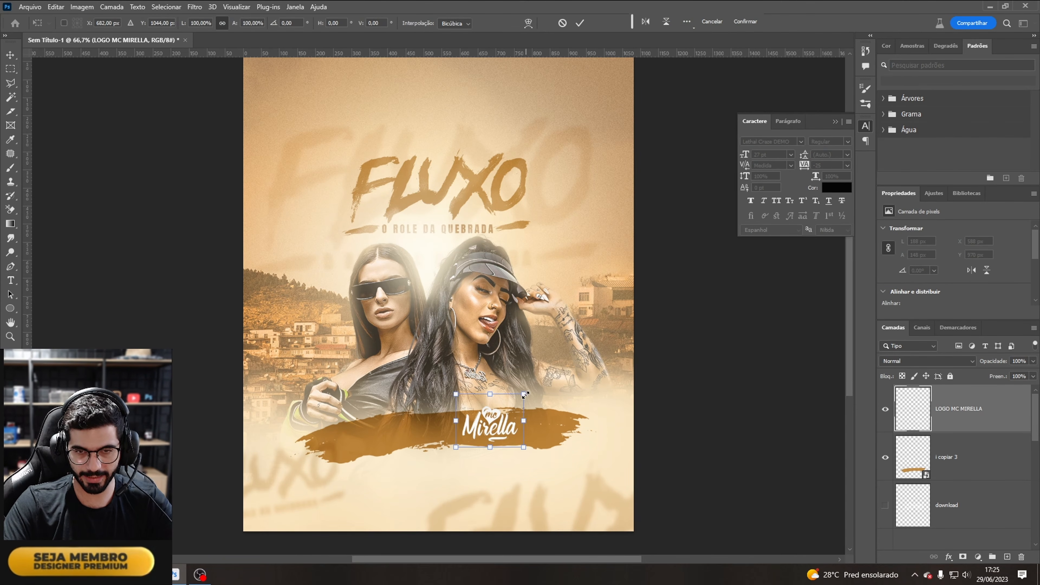
{"action": "left_click_drag", "start_coordinate": [525, 394], "coordinate": [507, 407]}
{"action": "key", "text": "Return"}
{"action": "key", "text": "t"}
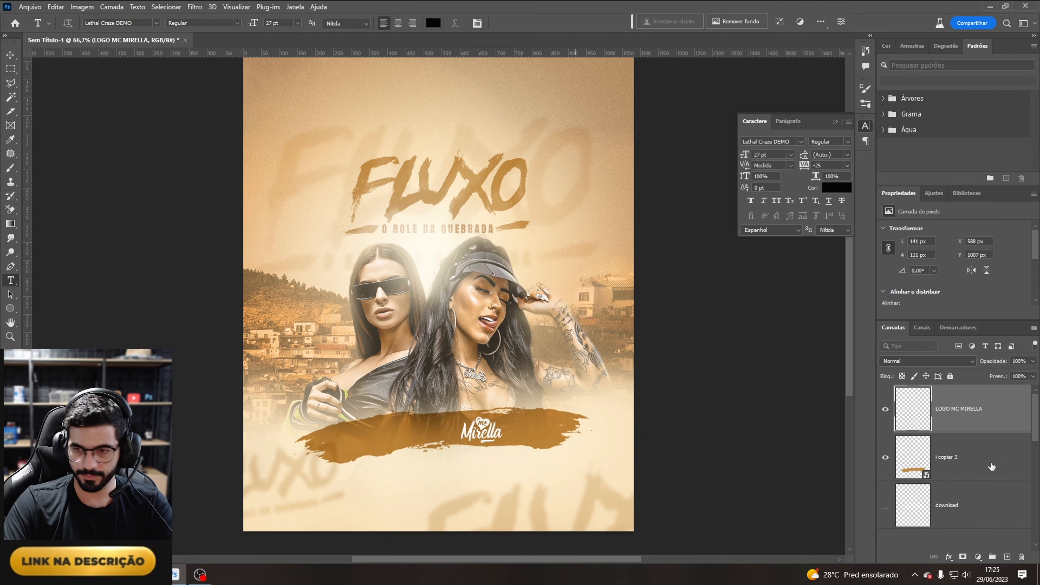
Step: Move the Barbara Labres logo above the stroke, make it visible, and scale it down onto the stroke's left side
{"action": "left_click_drag", "start_coordinate": [949, 507], "coordinate": [950, 435]}
{"action": "left_click", "coordinate": [886, 457]}
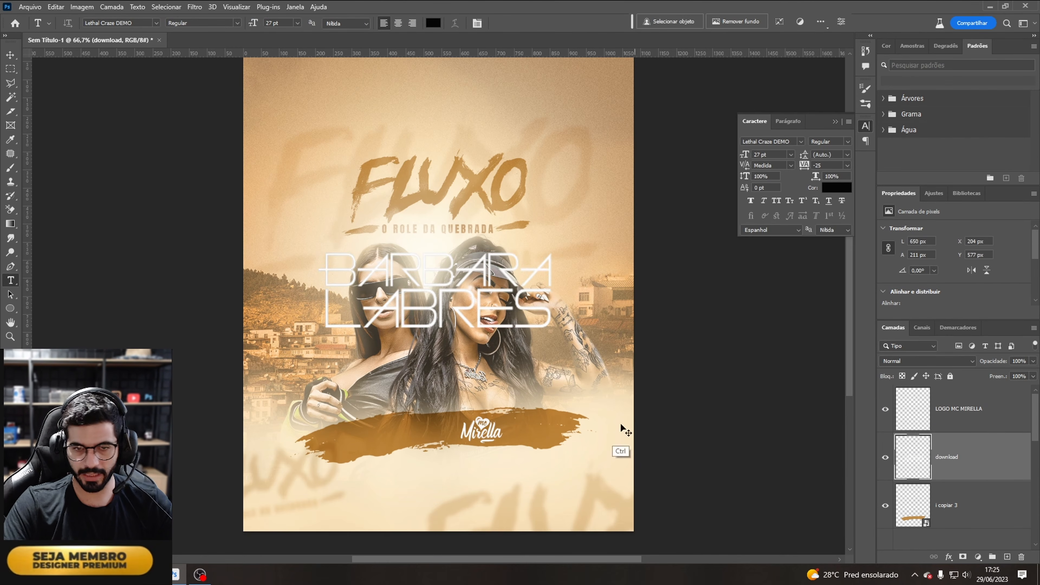
{"action": "key", "text": "ctrl+t"}
{"action": "left_click_drag", "start_coordinate": [550, 253], "coordinate": [398, 302]}
{"action": "mouse_move", "coordinate": [388, 312]}
{"action": "left_mouse_down"}
{"action": "mouse_move", "coordinate": [426, 413]}
{"action": "mouse_move", "coordinate": [446, 426]}
{"action": "left_mouse_up"}
{"action": "left_click_drag", "start_coordinate": [456, 418], "coordinate": [442, 422]}
{"action": "key", "text": "Return"}
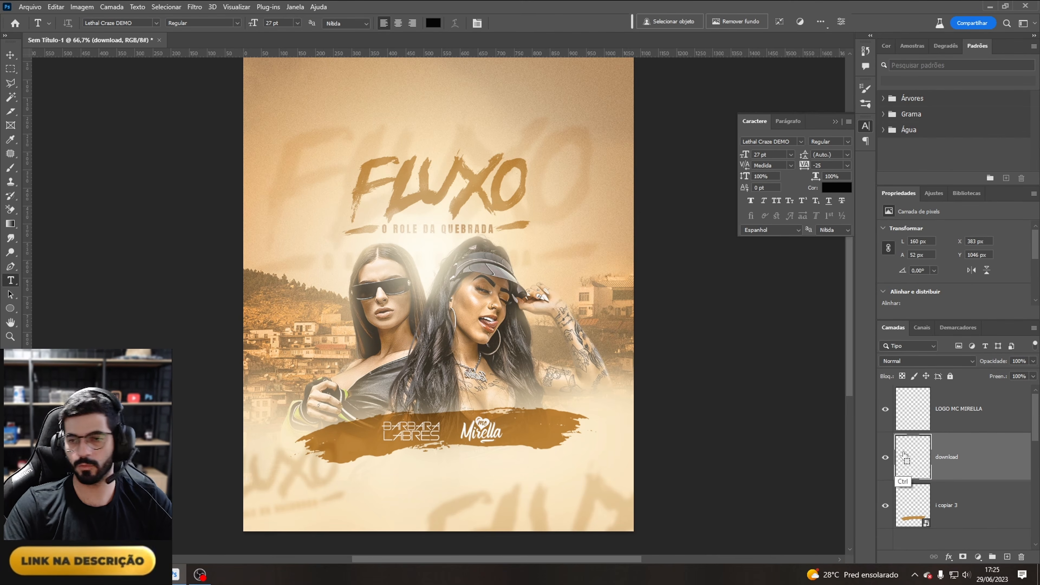
Step: Resize and reposition the Mirella logo on the stroke and show guides to check centring
{"action": "left_click", "coordinate": [957, 417], "text": "ctrl"}
{"action": "key", "text": "ctrl+t"}
{"action": "left_click_drag", "start_coordinate": [507, 408], "coordinate": [485, 415]}
{"action": "left_click_drag", "start_coordinate": [460, 436], "coordinate": [468, 433]}
{"action": "key", "text": "Return"}
{"action": "key", "text": "ctrl+;"}
{"action": "key", "text": "ctrl+t"}
{"action": "key", "text": "Return"}
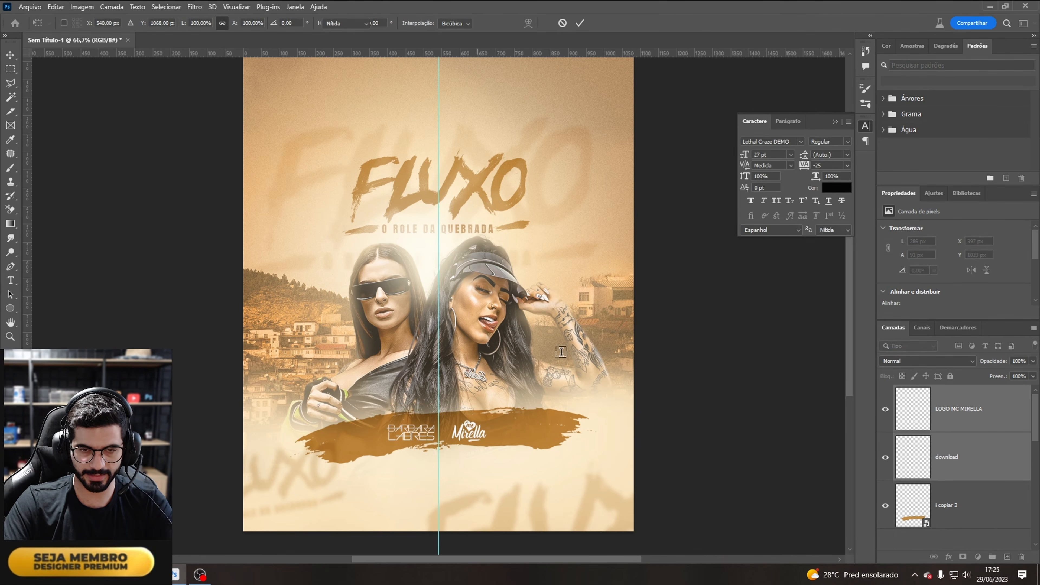
Step: Try stretching the stroke smart object wider across the flyer, then undo the transform
{"action": "key", "text": "ctrl+minus"}
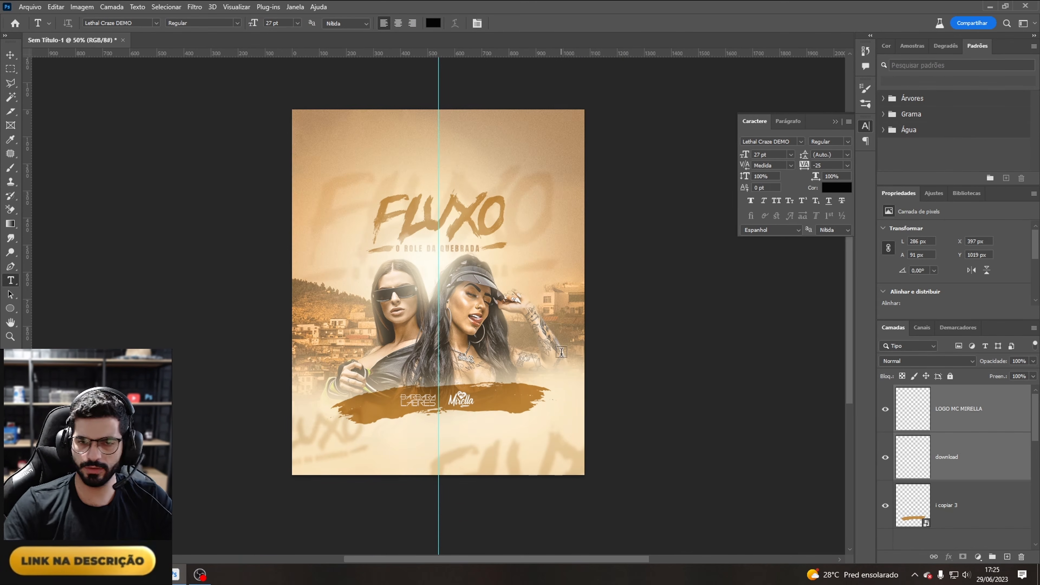
{"action": "left_click", "coordinate": [968, 521]}
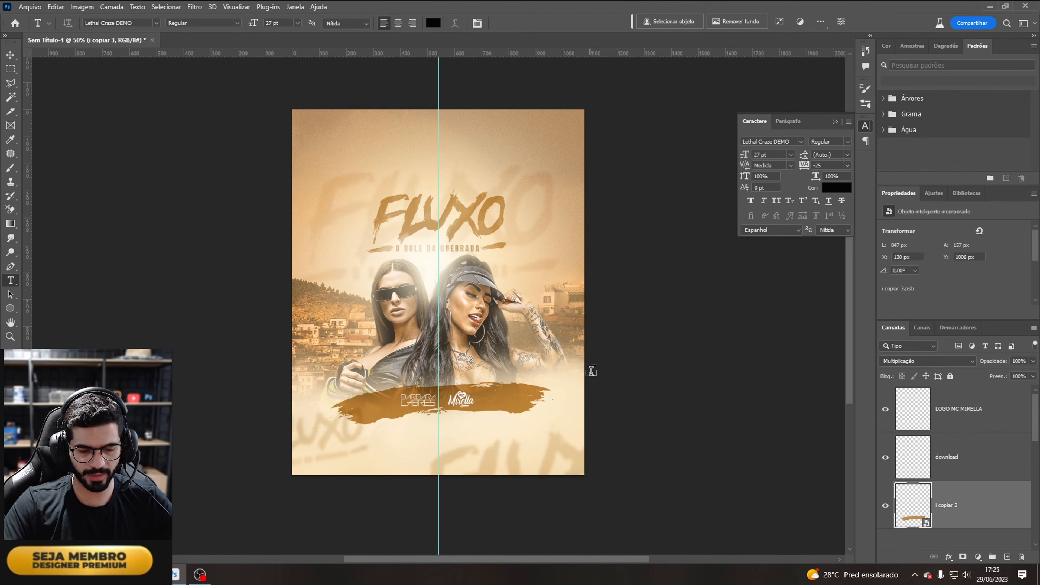
{"action": "key", "text": "ctrl+t"}
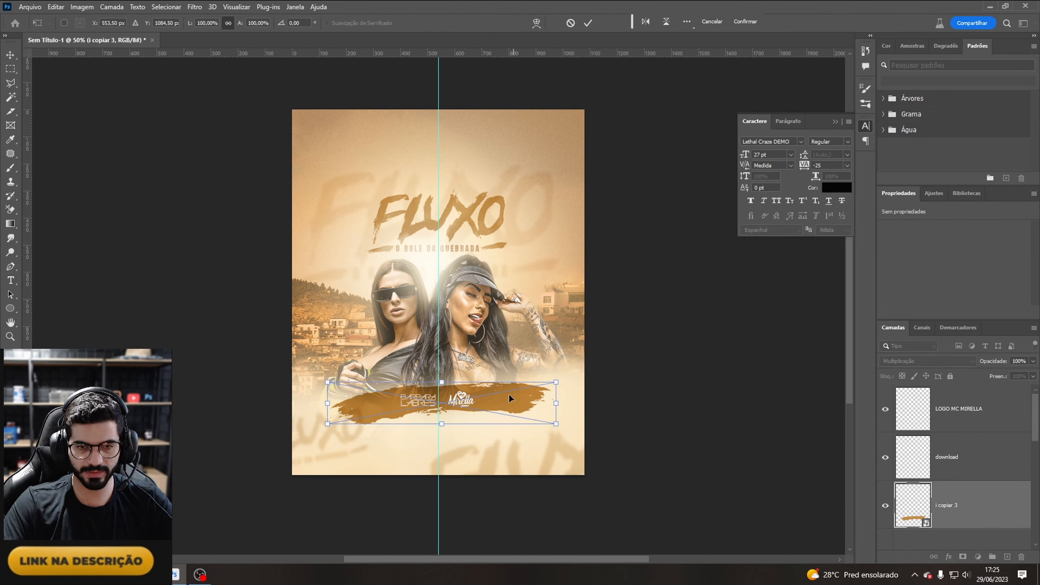
{"action": "left_click_drag", "start_coordinate": [557, 403], "coordinate": [777, 394]}
{"action": "mouse_move", "coordinate": [680, 400]}
{"action": "left_mouse_down"}
{"action": "mouse_move", "coordinate": [547, 405]}
{"action": "mouse_move", "coordinate": [584, 408]}
{"action": "mouse_move", "coordinate": [543, 463]}
{"action": "mouse_move", "coordinate": [542, 428]}
{"action": "mouse_move", "coordinate": [530, 467]}
{"action": "mouse_move", "coordinate": [508, 432]}
{"action": "left_mouse_up"}
{"action": "key", "text": "Return"}
{"action": "key", "text": "t"}
{"action": "key", "text": "ctrl+z"}
{"action": "key", "text": "ctrl+z"}
Step: Stretch the stroke to span the full width of the flyer beneath the logos
{"action": "key", "text": "ctrl+t"}
{"action": "mouse_move", "coordinate": [440, 370]}
{"action": "left_mouse_down"}
{"action": "mouse_move", "coordinate": [439, 397]}
{"action": "mouse_move", "coordinate": [478, 397]}
{"action": "mouse_move", "coordinate": [444, 386]}
{"action": "left_mouse_up"}
{"action": "left_click_drag", "start_coordinate": [475, 402], "coordinate": [481, 397]}
{"action": "key", "text": "Return"}
{"action": "key", "text": "t"}
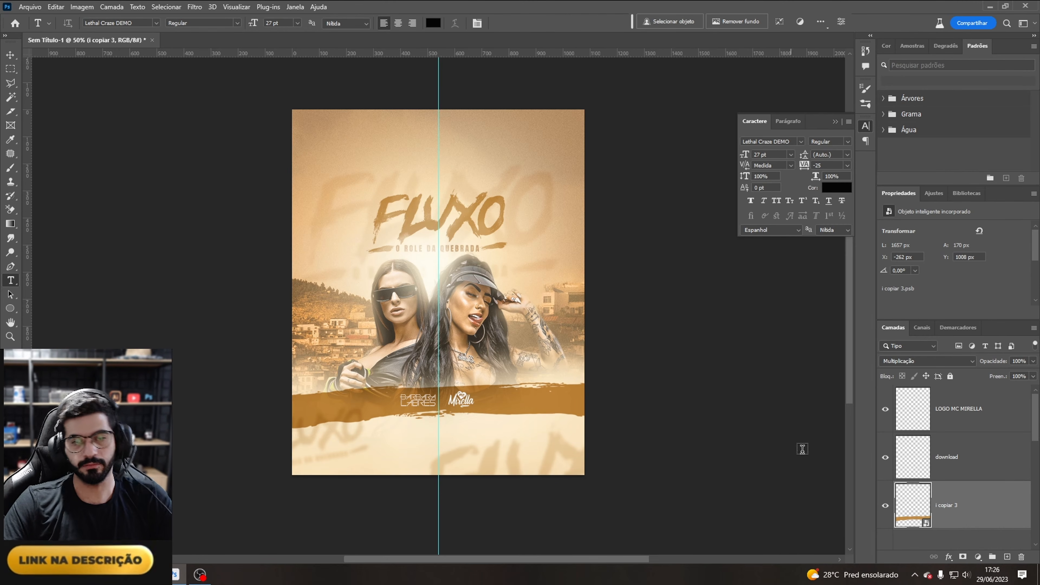
Step: Nudge the Mirella logo to the right on the stroke
{"action": "left_click", "coordinate": [961, 426]}
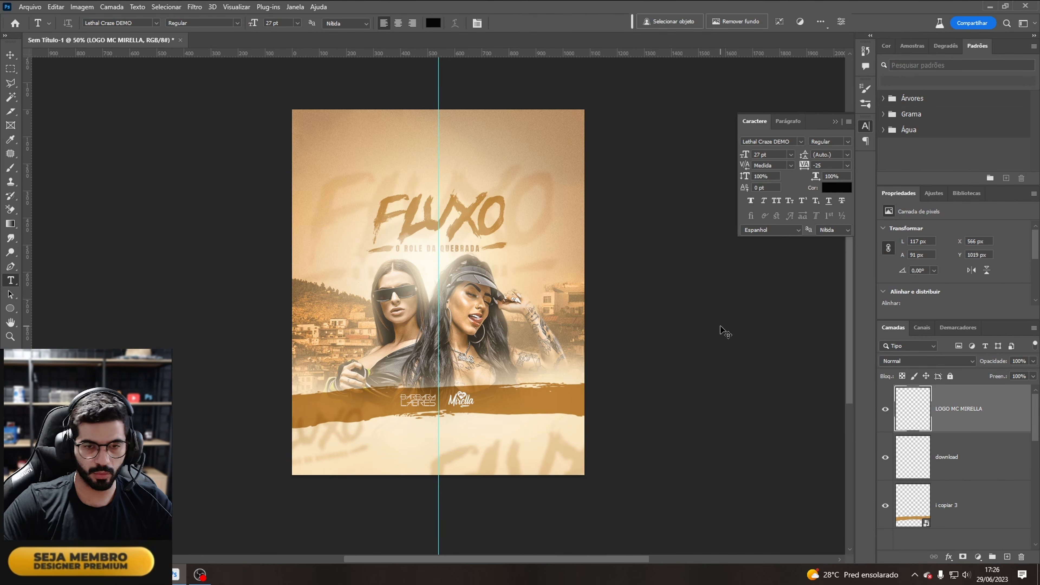
{"action": "key", "text": "ctrl+Right"}
{"action": "key", "text": "ctrl+Right"}
{"action": "key", "text": "ctrl+Right"}
{"action": "key", "text": "ctrl+Right"}
{"action": "key", "text": "ctrl+Right"}
{"action": "key", "text": "ctrl+Right"}
{"action": "key", "text": "ctrl+Right"}
{"action": "key", "text": "ctrl+Right"}
{"action": "key", "text": "ctrl+Right"}
{"action": "key", "text": "ctrl+Right"}
{"action": "key", "text": "ctrl+Right"}
{"action": "key", "text": "ctrl+Right"}
{"action": "key", "text": "ctrl+Right"}
{"action": "key", "text": "ctrl+Right"}
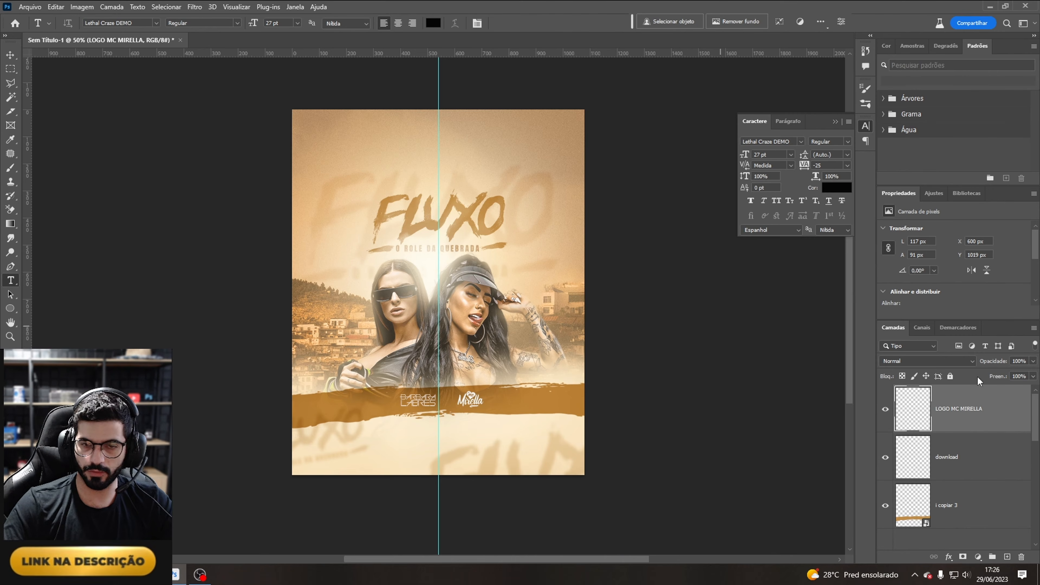
Step: Nudge the left artist logo slightly to the left on the stroke
{"action": "left_click", "coordinate": [979, 457]}
{"action": "key", "text": "ctrl+Left"}
{"action": "key", "text": "ctrl+Left"}
{"action": "key", "text": "ctrl+Left"}
{"action": "key", "text": "ctrl+Left"}
{"action": "key", "text": "ctrl+Left"}
{"action": "key", "text": "ctrl+Left"}
{"action": "key", "text": "ctrl+Left"}
{"action": "key", "text": "ctrl+Left"}
{"action": "key", "text": "ctrl+Left"}
{"action": "key", "text": "ctrl+Left"}
{"action": "key", "text": "ctrl+Left"}
{"action": "key", "text": "ctrl+Left"}
{"action": "key", "text": "ctrl+Left"}
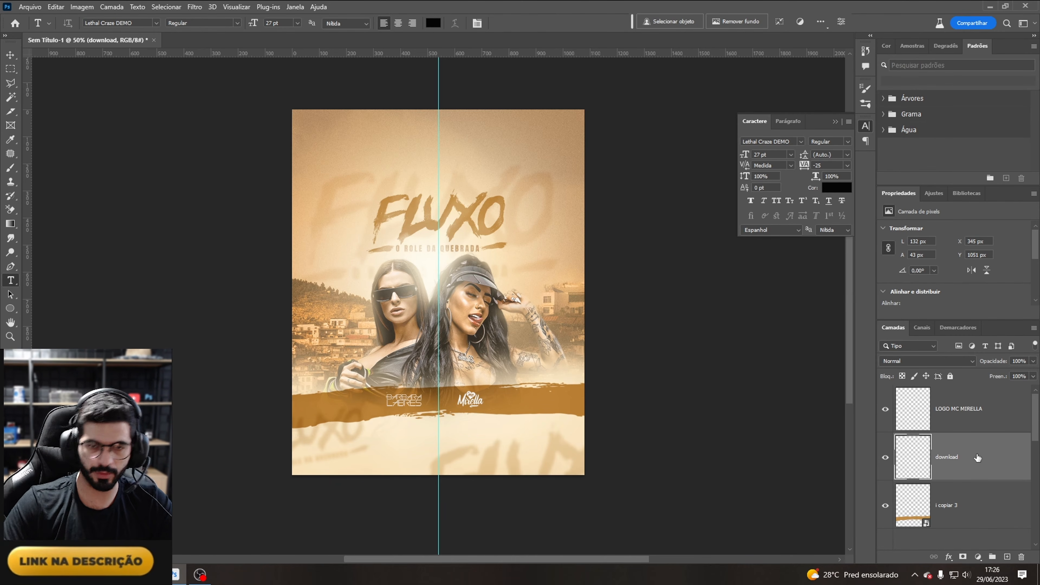
Step: Add an Anton text line reading "coloque aqui seu endereço" below the stroke
{"action": "left_click", "coordinate": [991, 415]}
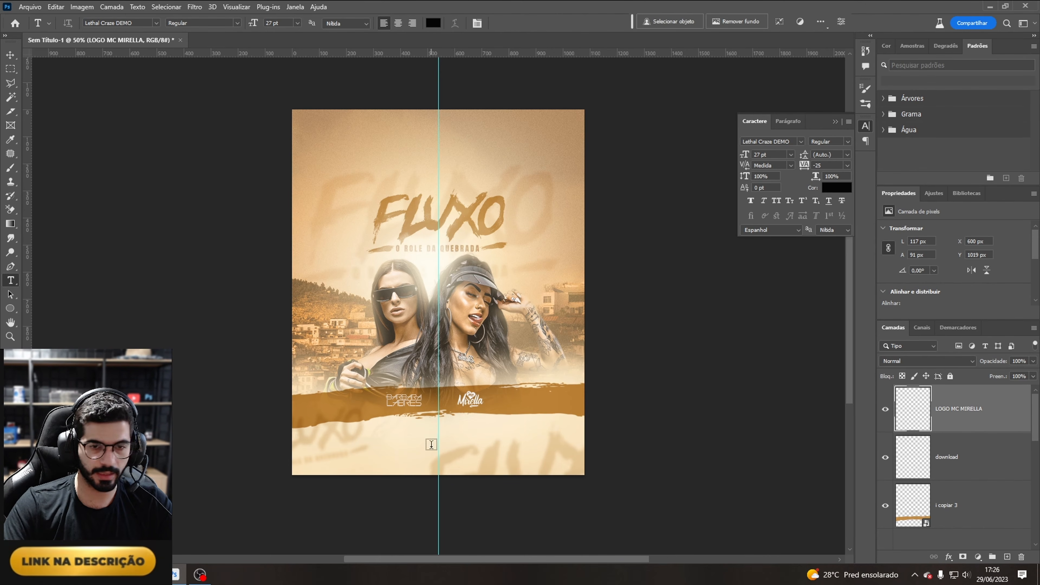
{"action": "left_click", "coordinate": [413, 433]}
{"action": "left_click", "coordinate": [156, 22]}
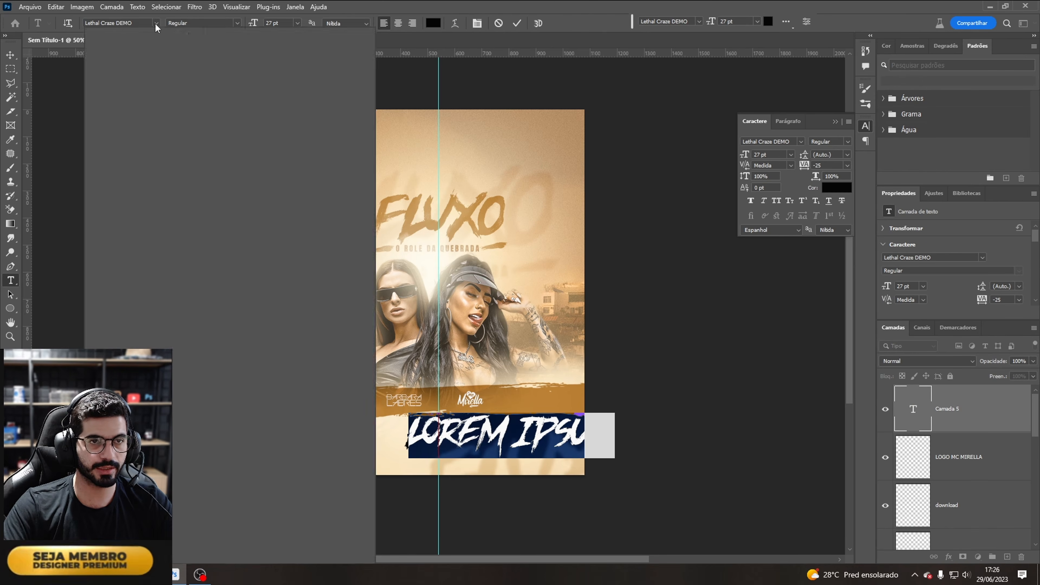
{"action": "left_click", "coordinate": [281, 61]}
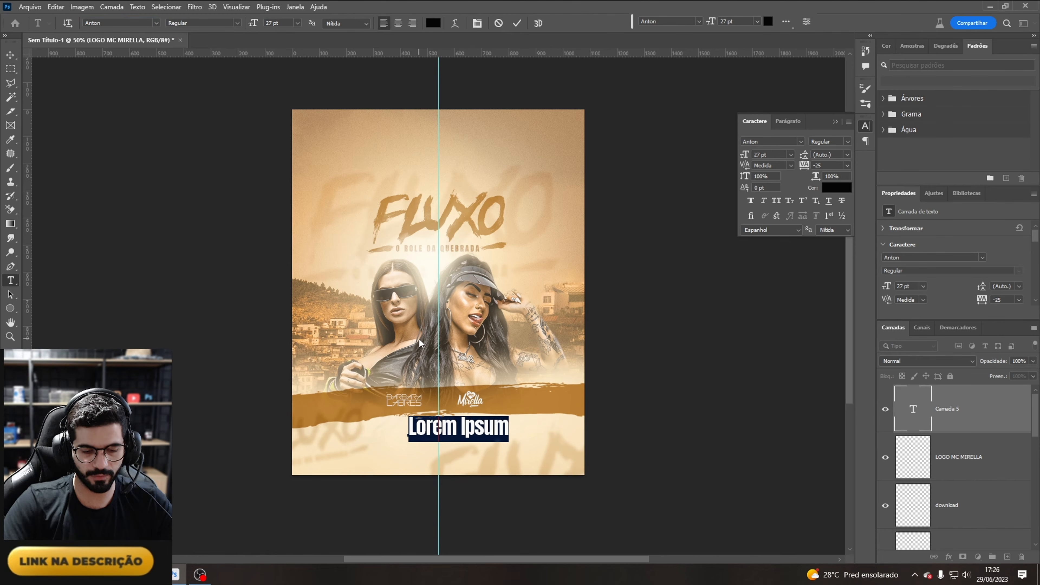
{"action": "type", "text": "coloque aqui seu endereço"}
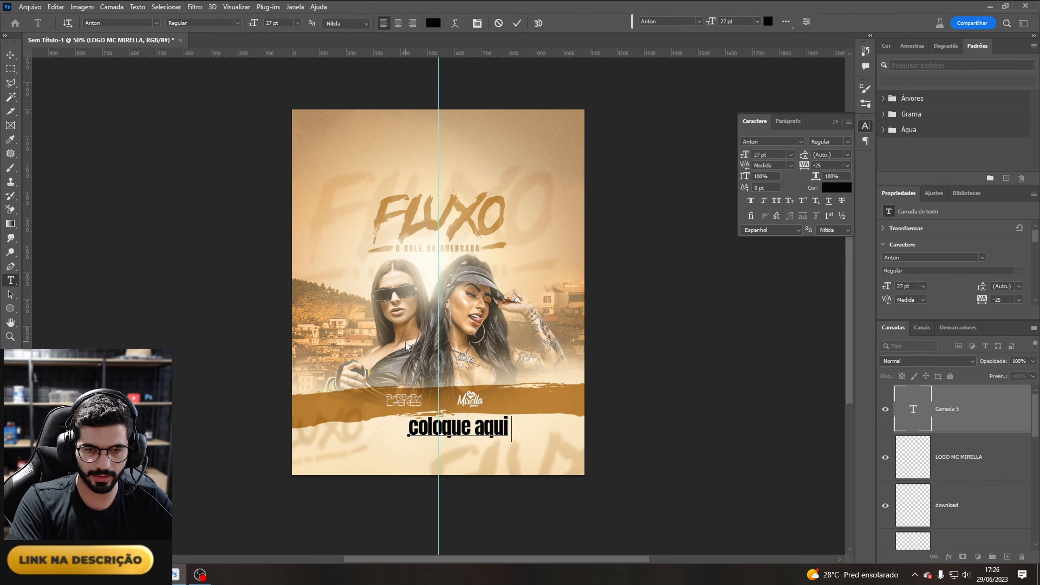
Step: Format the address text in the stroke's gold (ac803d), 6 pt, with tracking of 200
{"action": "key", "text": "ctrl+a"}
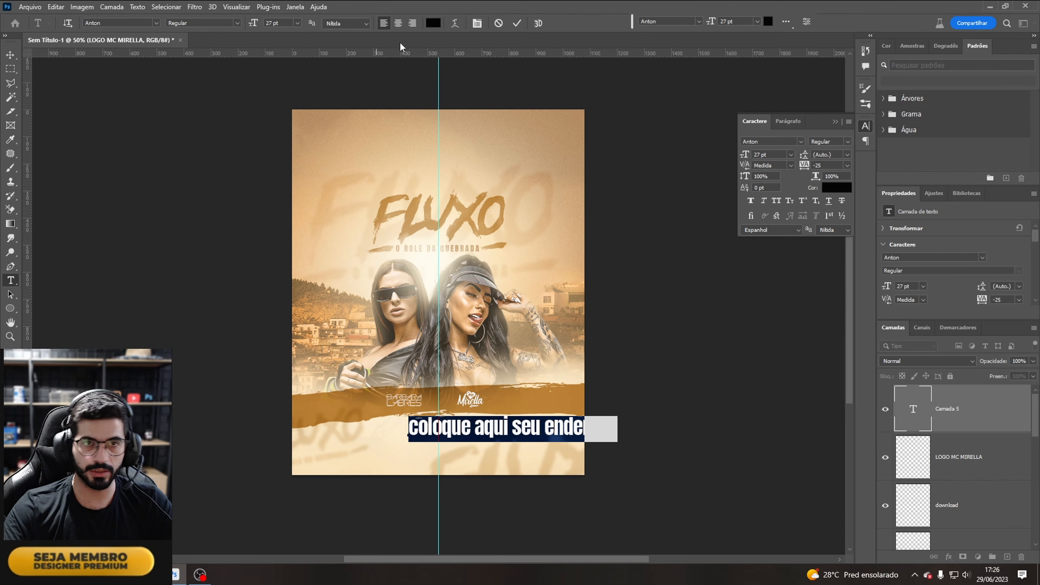
{"action": "left_click", "coordinate": [432, 23]}
{"action": "left_click", "coordinate": [325, 404]}
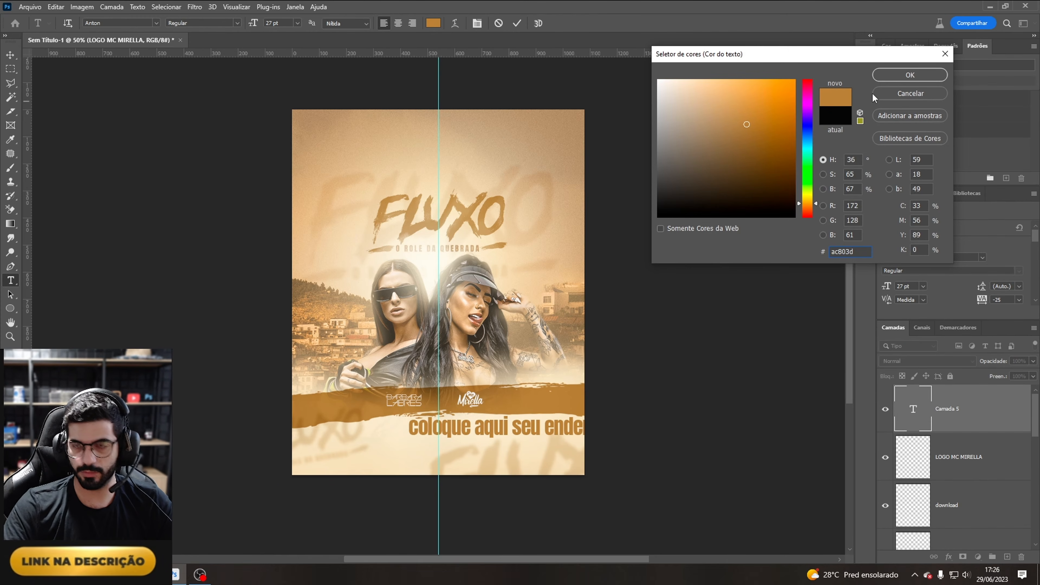
{"action": "left_click", "coordinate": [909, 76]}
{"action": "left_click", "coordinate": [297, 23]}
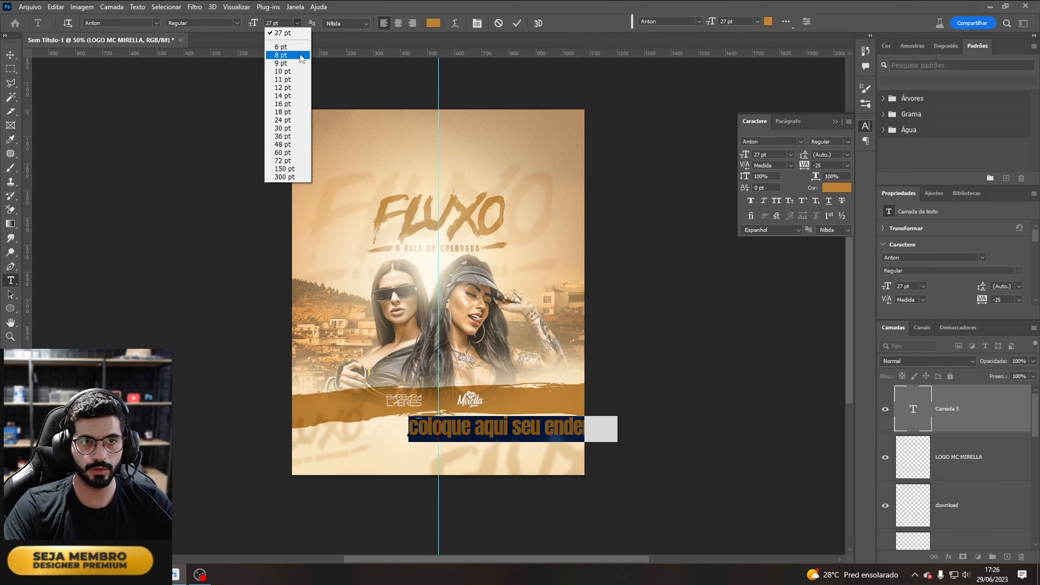
{"action": "left_click", "coordinate": [282, 34]}
{"action": "left_click", "coordinate": [975, 412]}
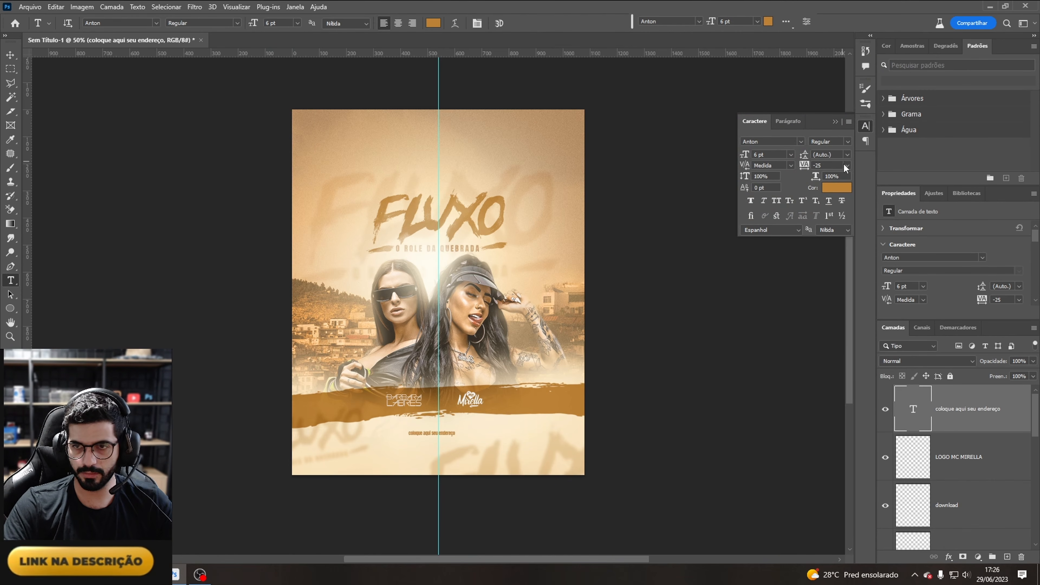
{"action": "left_click", "coordinate": [848, 165]}
{"action": "left_click", "coordinate": [827, 295]}
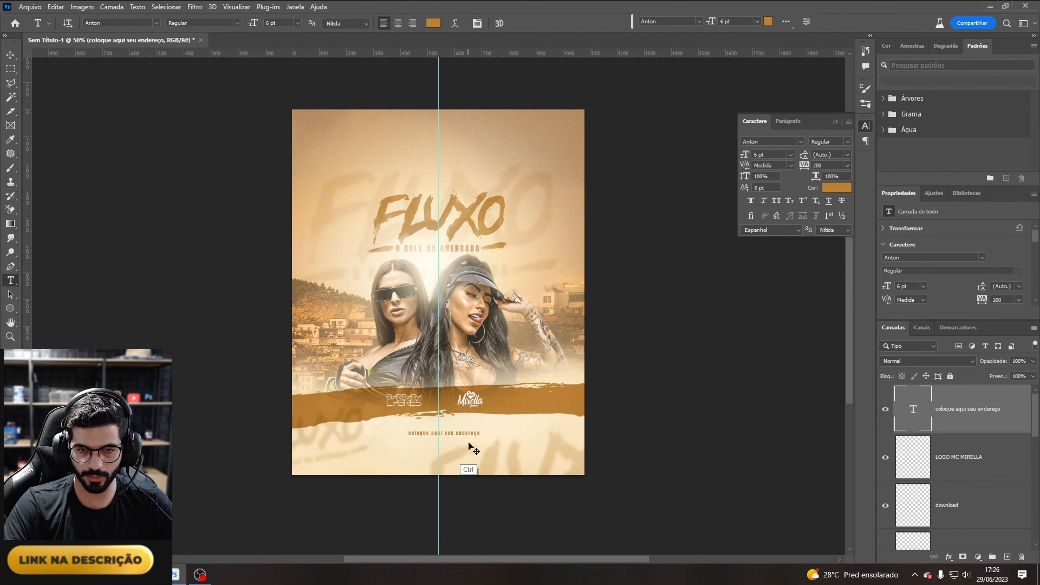
Step: Move the address line up just beneath the stroke and scale it up slightly
{"action": "left_click_drag", "start_coordinate": [493, 444], "coordinate": [484, 421]}
{"action": "key", "text": "ctrl+t"}
{"action": "key", "text": "Return"}
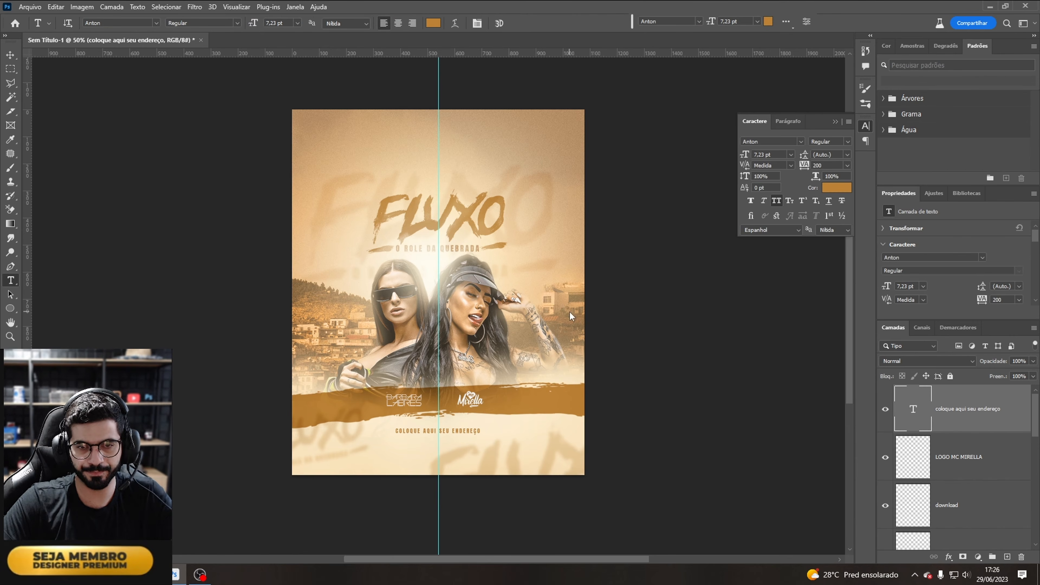
Step: Nudge the address line down, duplicate it, and retype the copy as "INFO E RESERVAS:" with a placeholder phone number
{"action": "key", "text": "ctrl+Down"}
{"action": "key", "text": "ctrl+Down"}
{"action": "key", "text": "ctrl+Down"}
{"action": "key", "text": "ctrl+Down"}
{"action": "key", "text": "ctrl+j"}
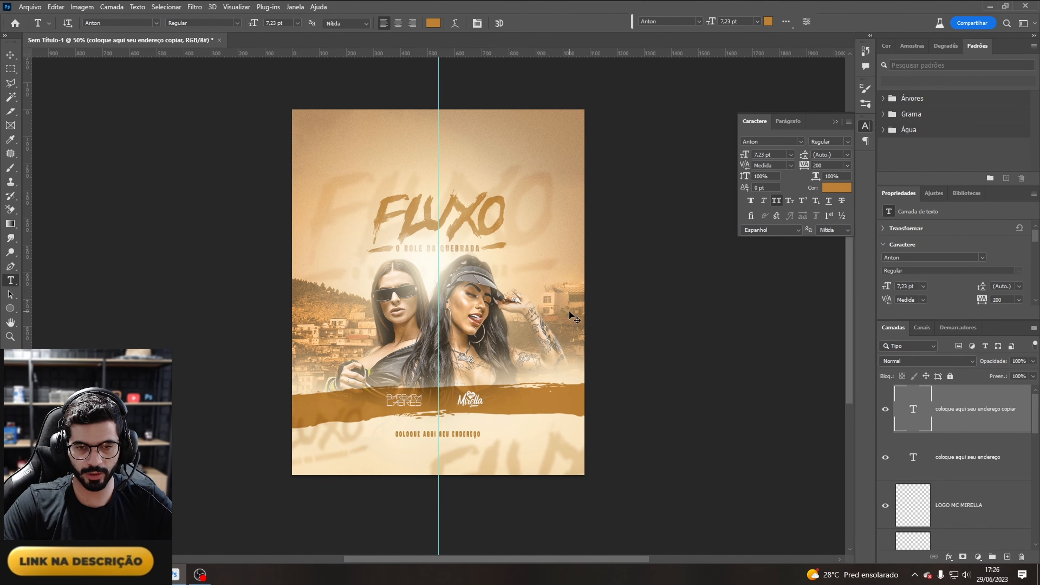
{"action": "double_click", "coordinate": [917, 409]}
{"action": "type", "text": "INFO E RE"}
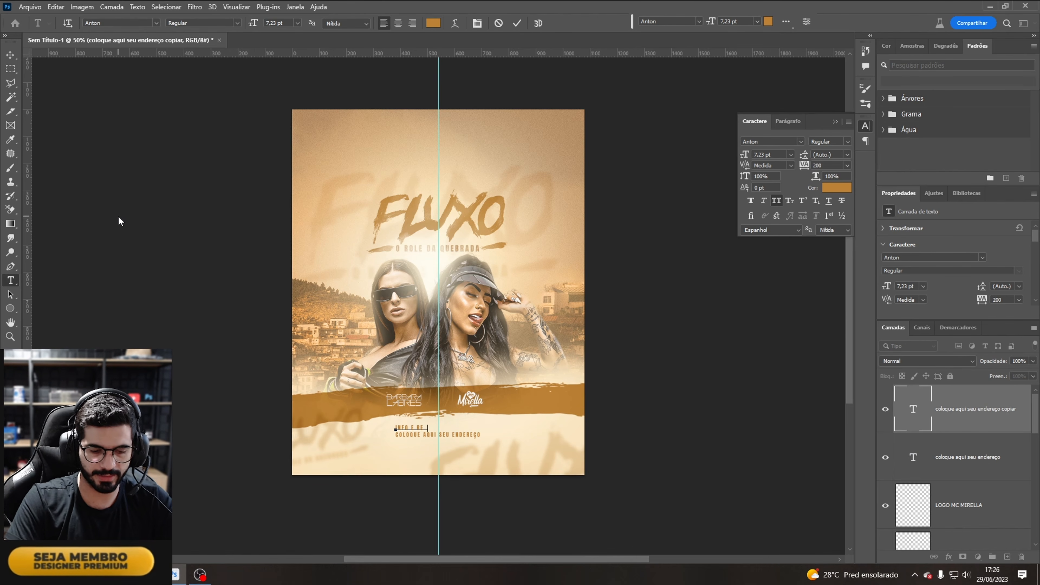
{"action": "type", "text": "SERVAS: 99999-9999"}
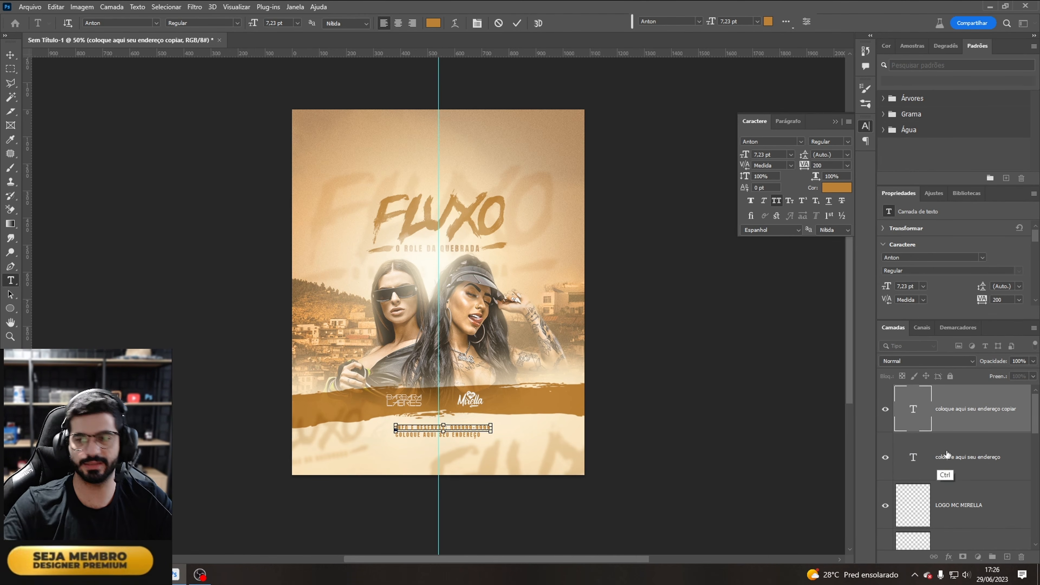
Step: Centre-align both text lines and move them together below the stroke, centred on the guide
{"action": "left_click", "coordinate": [964, 461], "text": "ctrl"}
{"action": "left_click", "coordinate": [397, 25]}
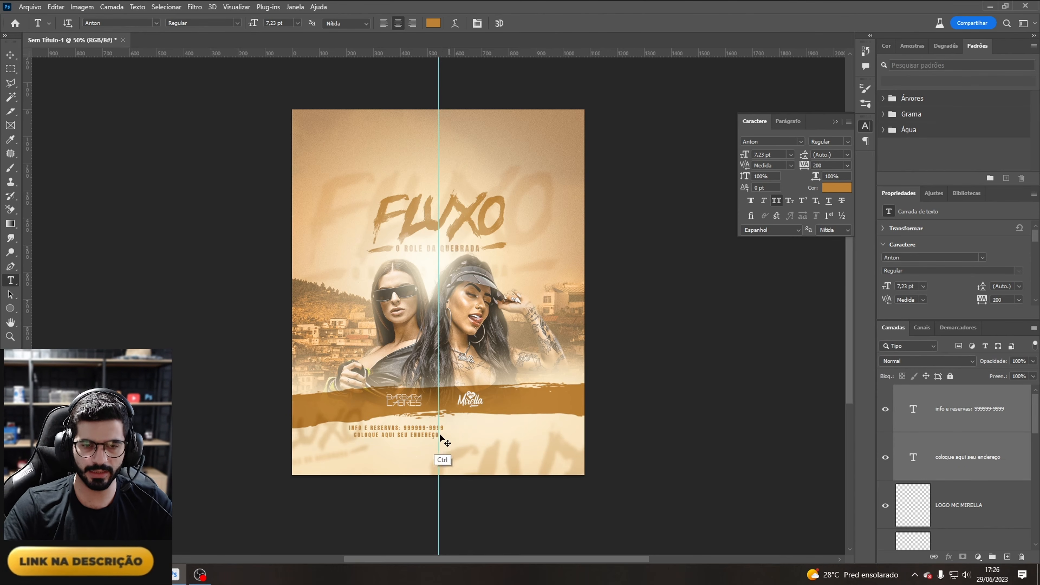
{"action": "left_click_drag", "start_coordinate": [402, 450], "coordinate": [465, 435]}
{"action": "key", "text": "ctrl+t"}
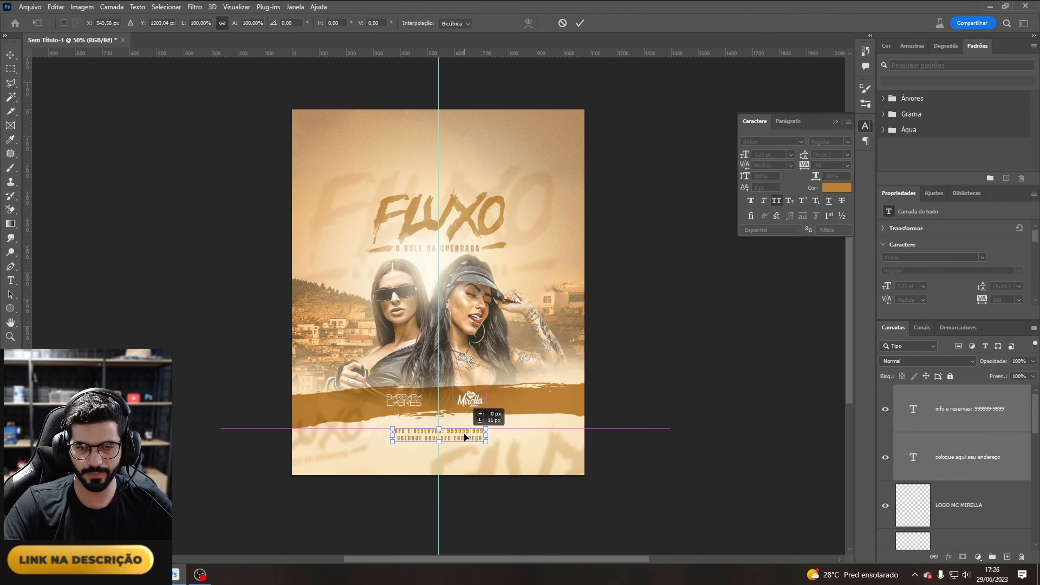
{"action": "key", "text": "Return"}
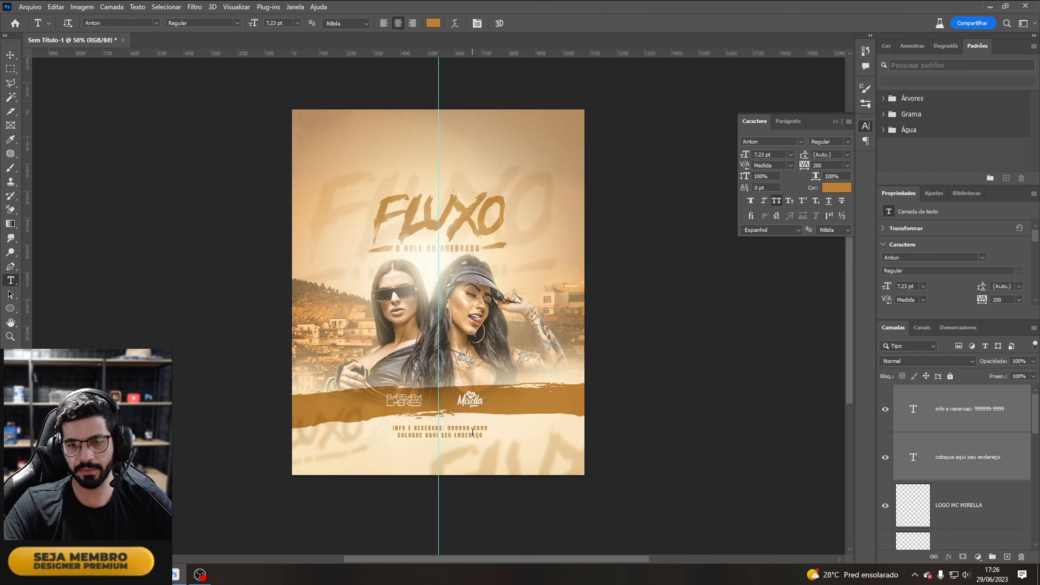
Step: Recolour the info and reservations line with a darker brown sampled from the photo (8a7048)
{"action": "triple_click", "coordinate": [473, 432]}
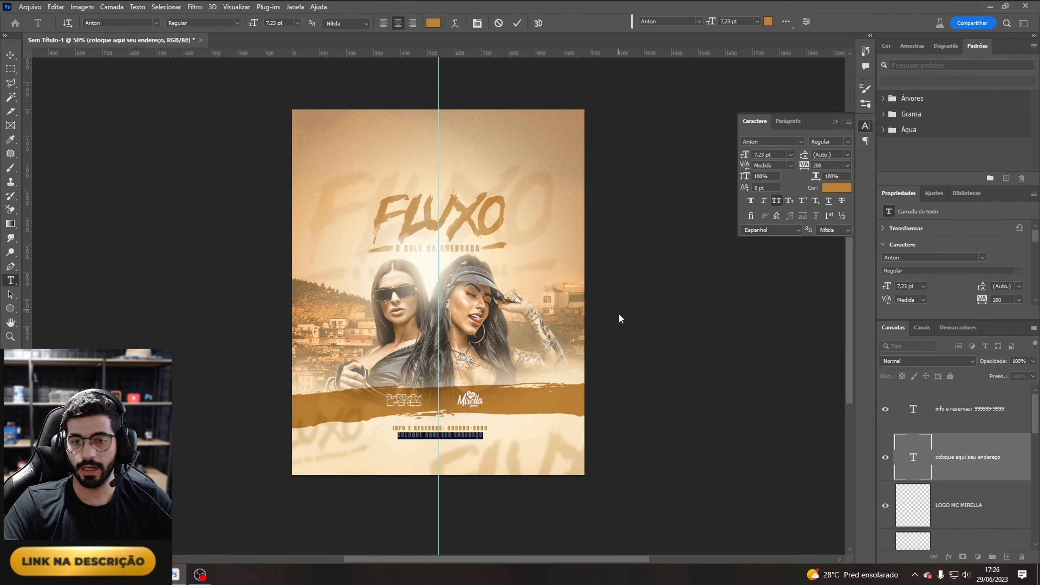
{"action": "left_click", "coordinate": [964, 456]}
{"action": "triple_click", "coordinate": [471, 429]}
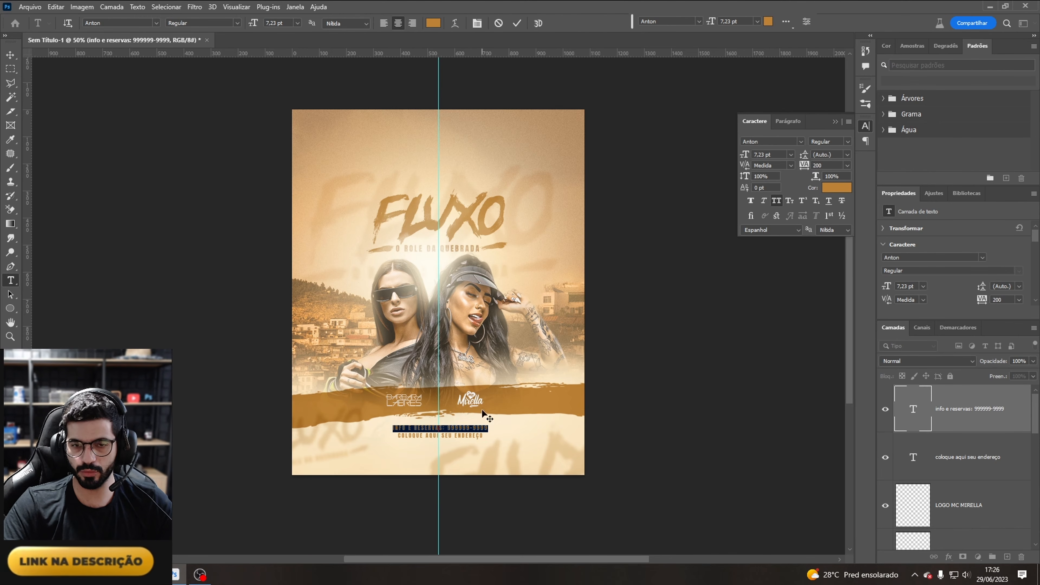
{"action": "left_click", "coordinate": [837, 188]}
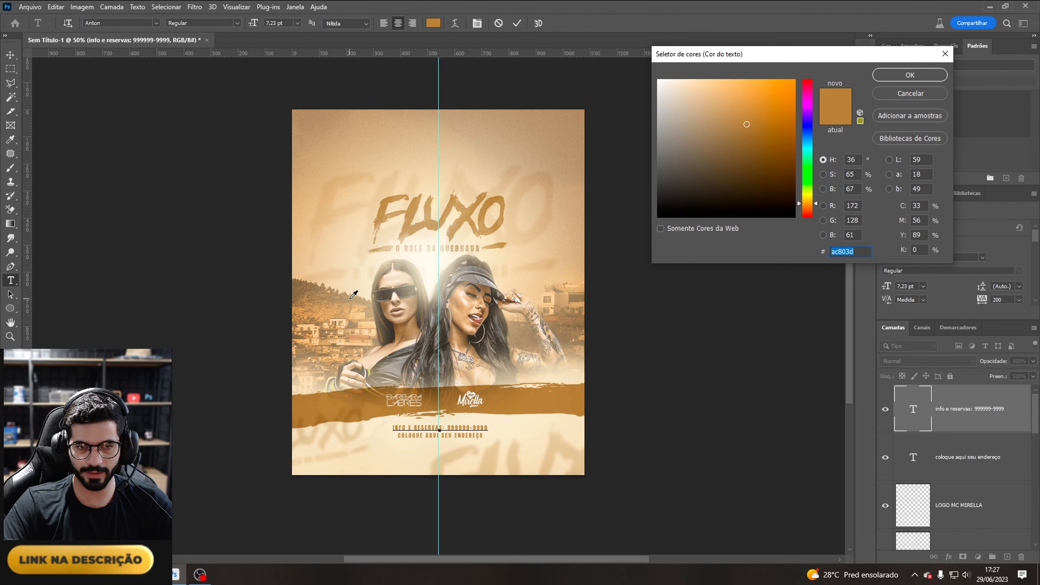
{"action": "left_click", "coordinate": [352, 302]}
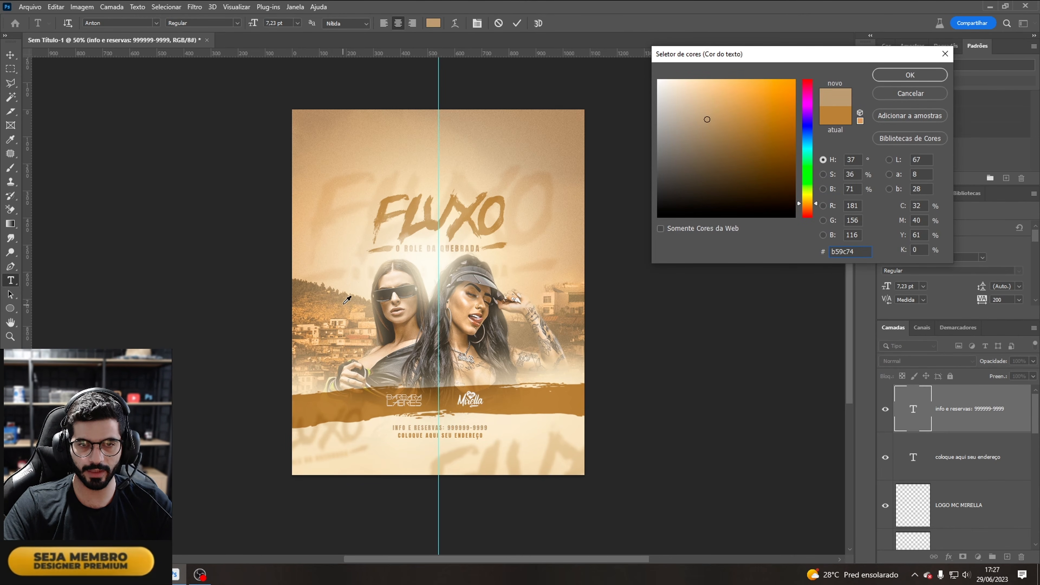
{"action": "left_click", "coordinate": [303, 285]}
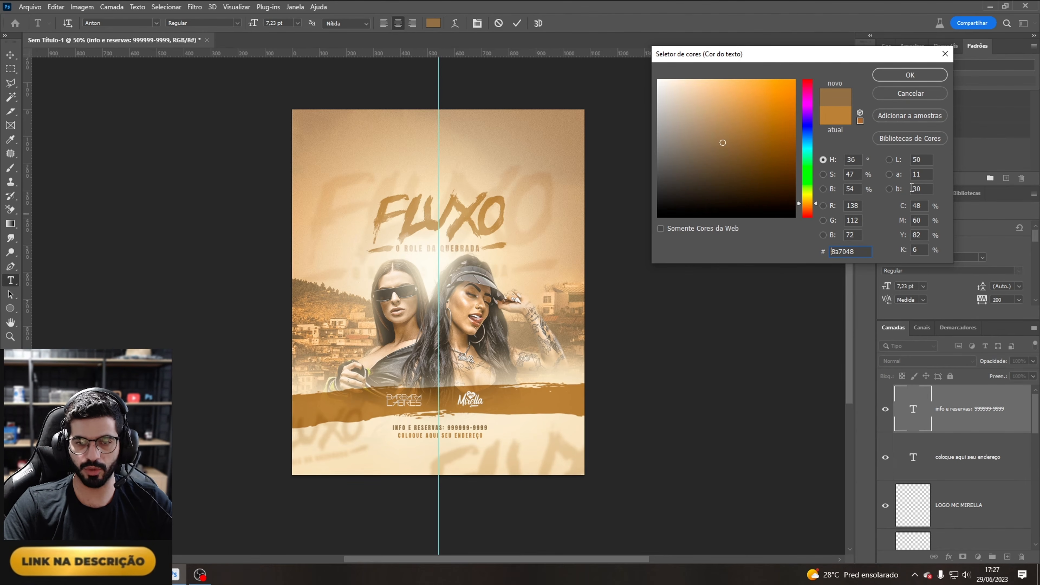
{"action": "left_click", "coordinate": [912, 79]}
Step: Scale both text lines together slightly with Free Transform
{"action": "left_click", "coordinate": [968, 459]}
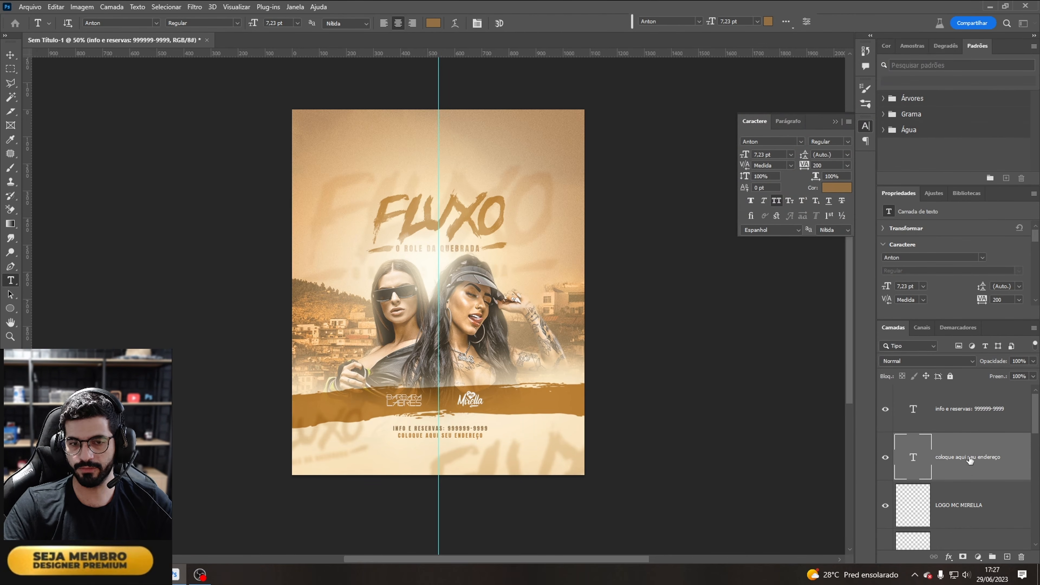
{"action": "left_click", "coordinate": [964, 426], "text": "ctrl"}
{"action": "key", "text": "ctrl+t"}
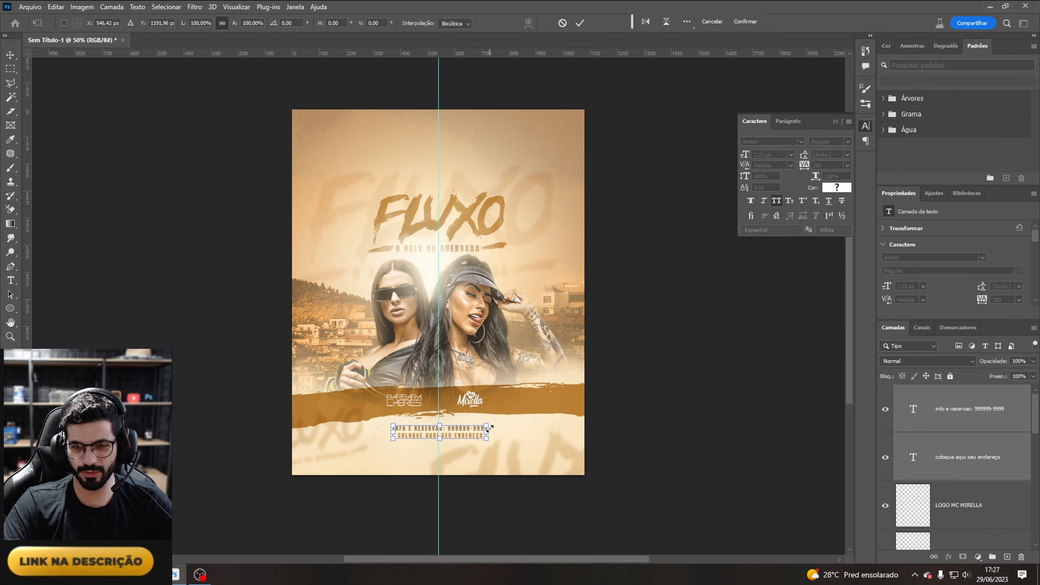
{"action": "left_click_drag", "start_coordinate": [487, 428], "coordinate": [486, 427]}
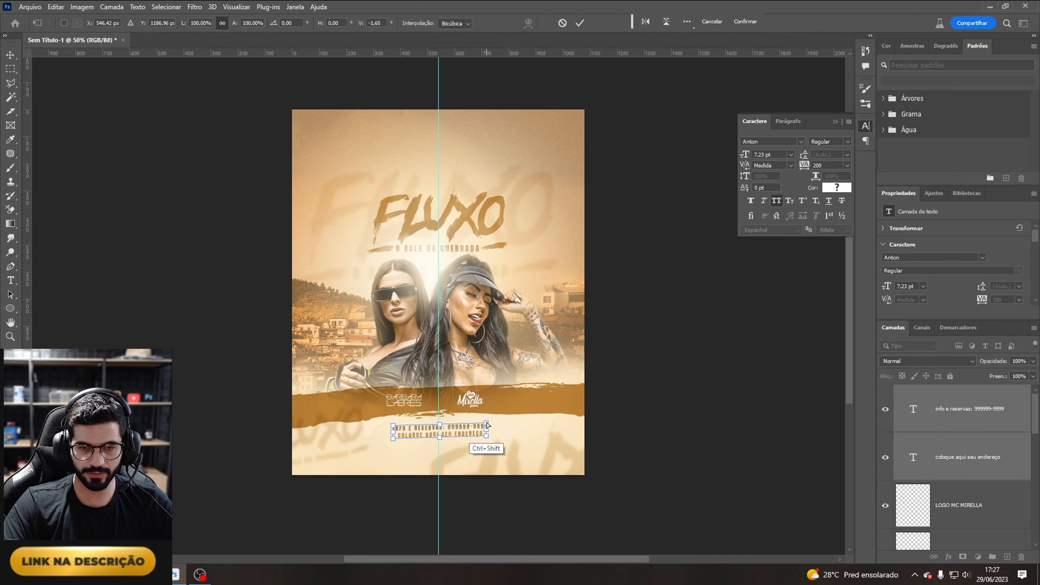
{"action": "mouse_move", "coordinate": [487, 427]}
{"action": "left_mouse_down"}
{"action": "mouse_move", "coordinate": [483, 168]}
{"action": "mouse_move", "coordinate": [471, 319]}
{"action": "mouse_move", "coordinate": [487, 432]}
{"action": "mouse_move", "coordinate": [475, 426]}
{"action": "mouse_move", "coordinate": [489, 425]}
{"action": "left_mouse_up"}
{"action": "key", "text": "Return"}
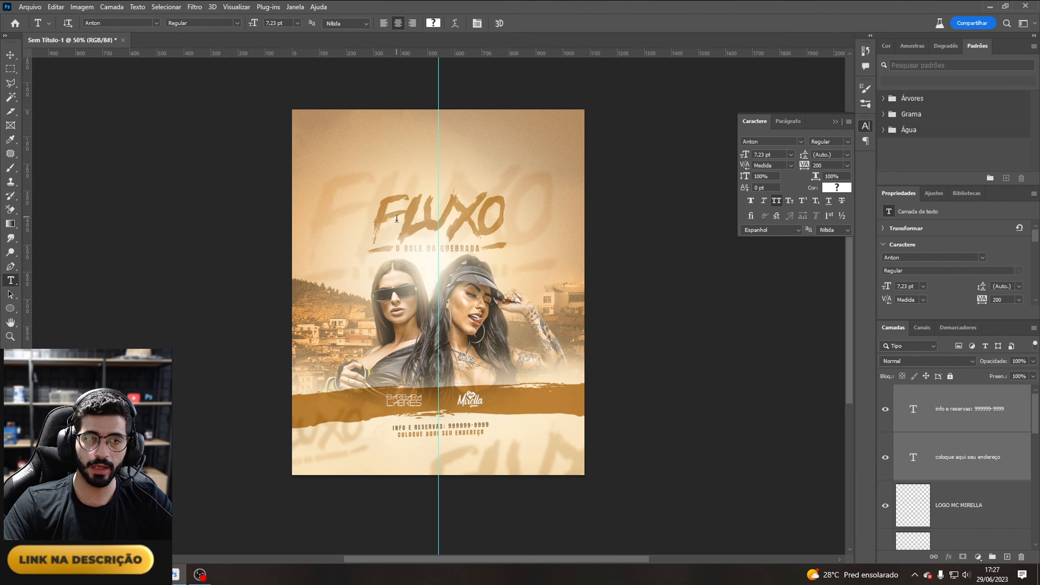
Step: Add a "29" date text with tracking 0 beside the left model and scale it up to about 24 pt
{"action": "left_click", "coordinate": [342, 266]}
{"action": "key", "text": "BackSpace"}
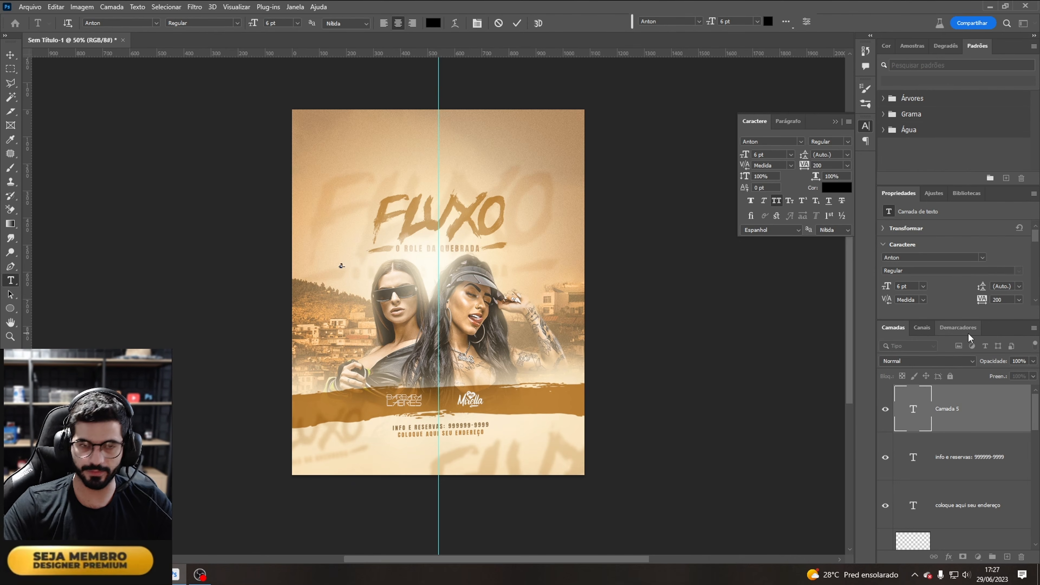
{"action": "left_click", "coordinate": [847, 165]}
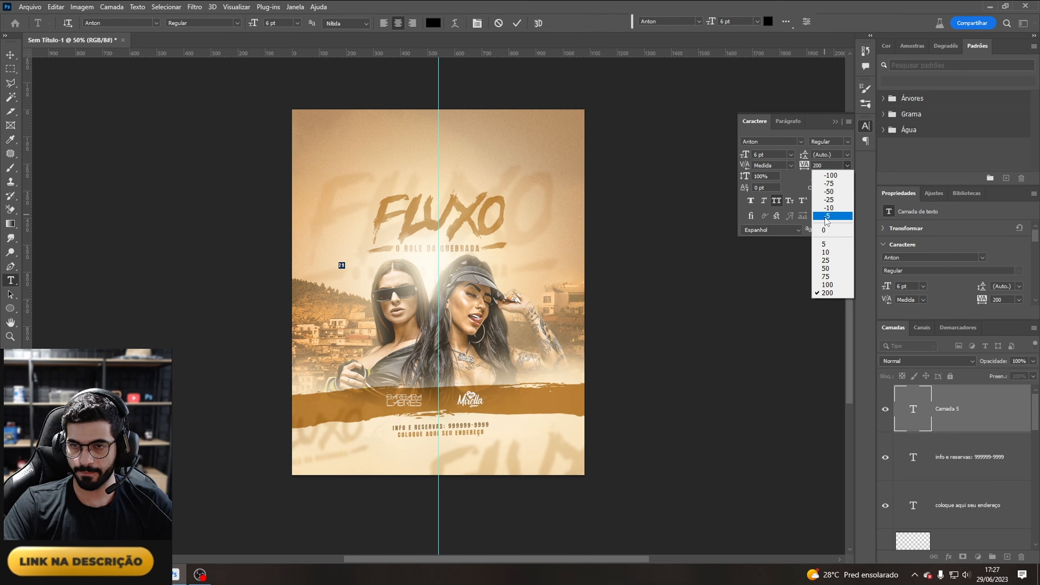
{"action": "left_click", "coordinate": [824, 230]}
{"action": "key", "text": "ctrl+Return"}
{"action": "key", "text": "ctrl+t"}
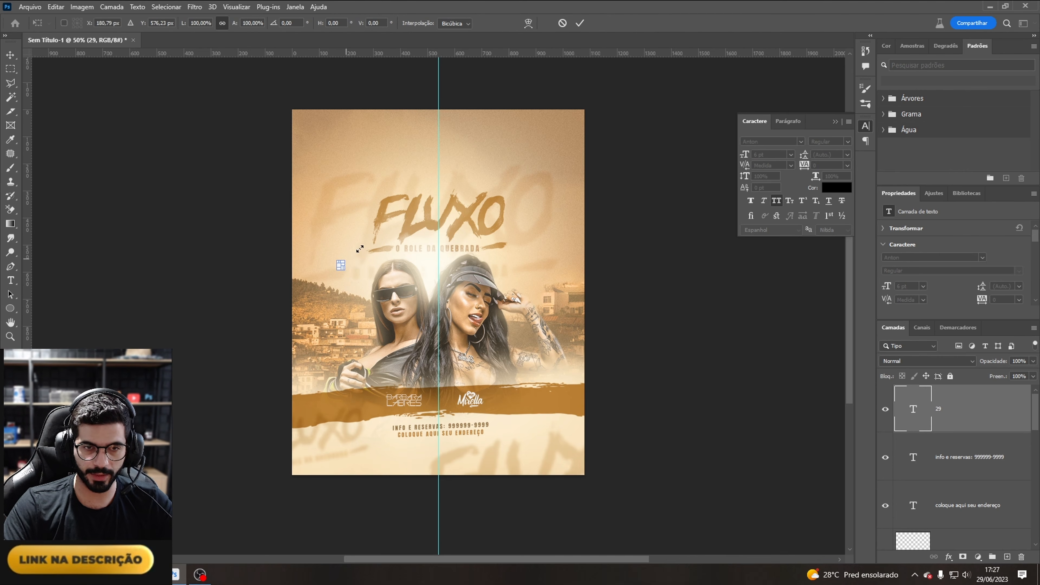
{"action": "mouse_move", "coordinate": [359, 249]}
{"action": "left_mouse_down"}
{"action": "mouse_move", "coordinate": [361, 236]}
{"action": "mouse_move", "coordinate": [357, 245]}
{"action": "left_mouse_up"}
{"action": "key", "text": "Return"}
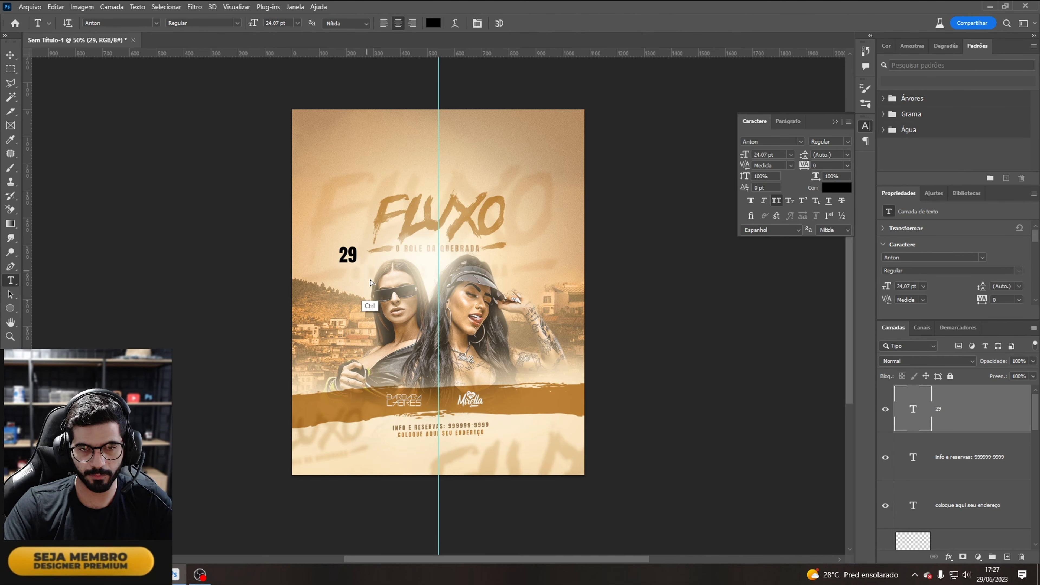
Step: Colour the 29 text gold by sampling the stroke (ac7f3d)
{"action": "left_click_drag", "start_coordinate": [370, 283], "coordinate": [373, 303]}
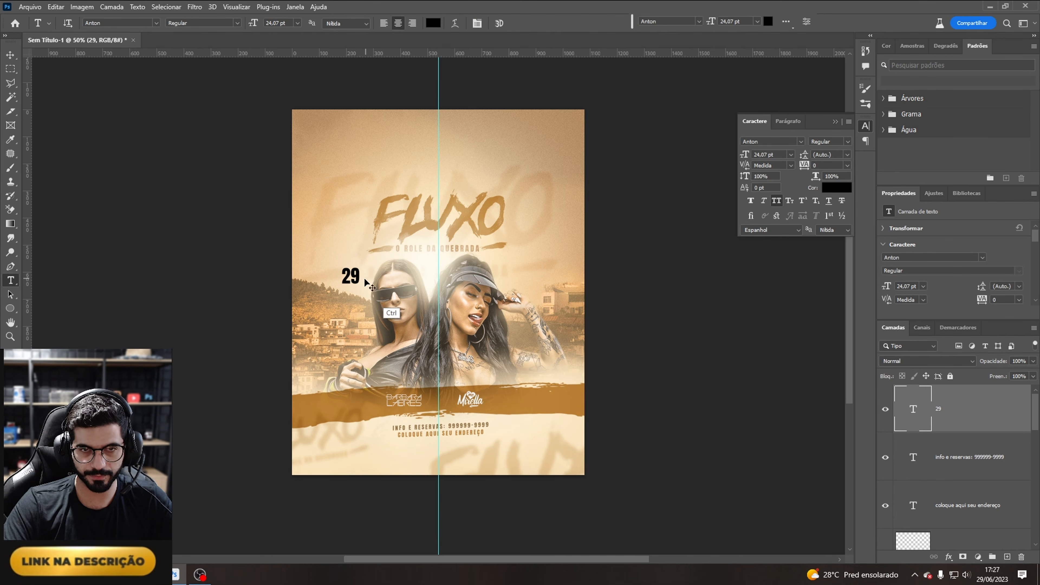
{"action": "left_click_drag", "start_coordinate": [367, 282], "coordinate": [465, 193]}
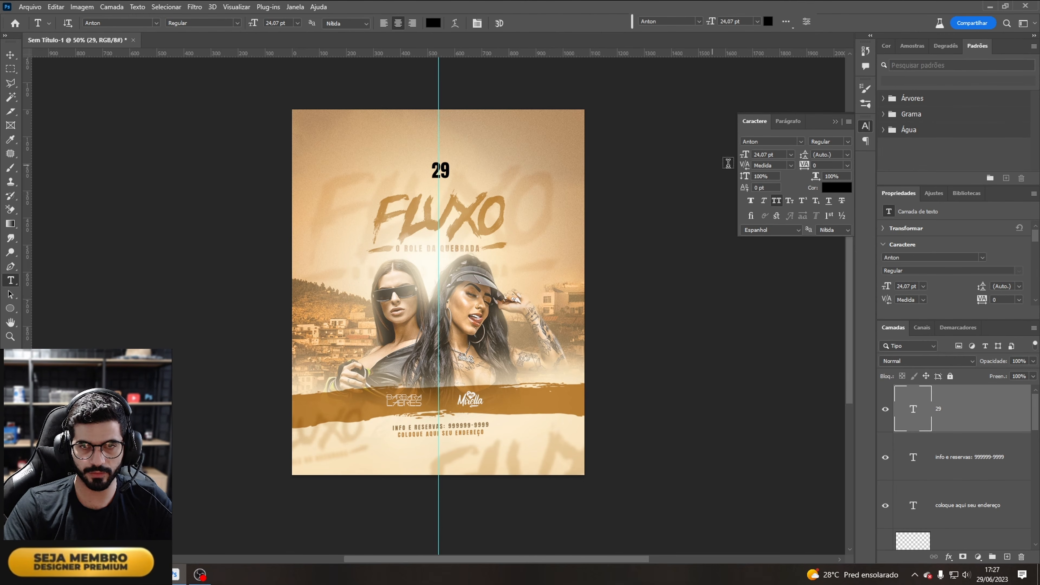
{"action": "left_click", "coordinate": [849, 193]}
{"action": "left_click", "coordinate": [518, 392]}
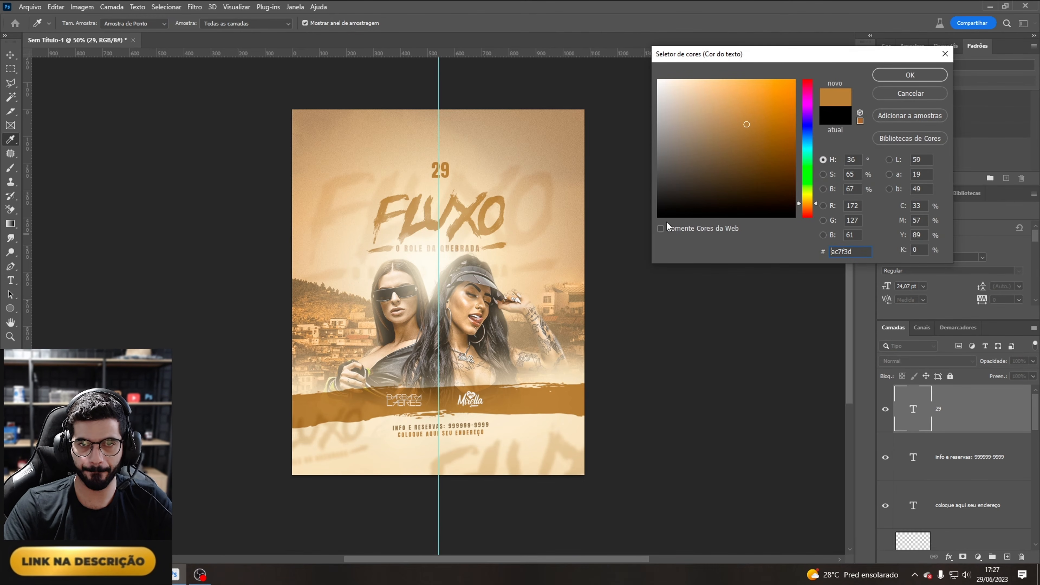
{"action": "left_click", "coordinate": [909, 75]}
Step: Move the 29 beside the left model, place a copy beneath it, and retype the copy as JUN
{"action": "left_click_drag", "start_coordinate": [509, 164], "coordinate": [373, 287]}
{"action": "double_click", "coordinate": [340, 298]}
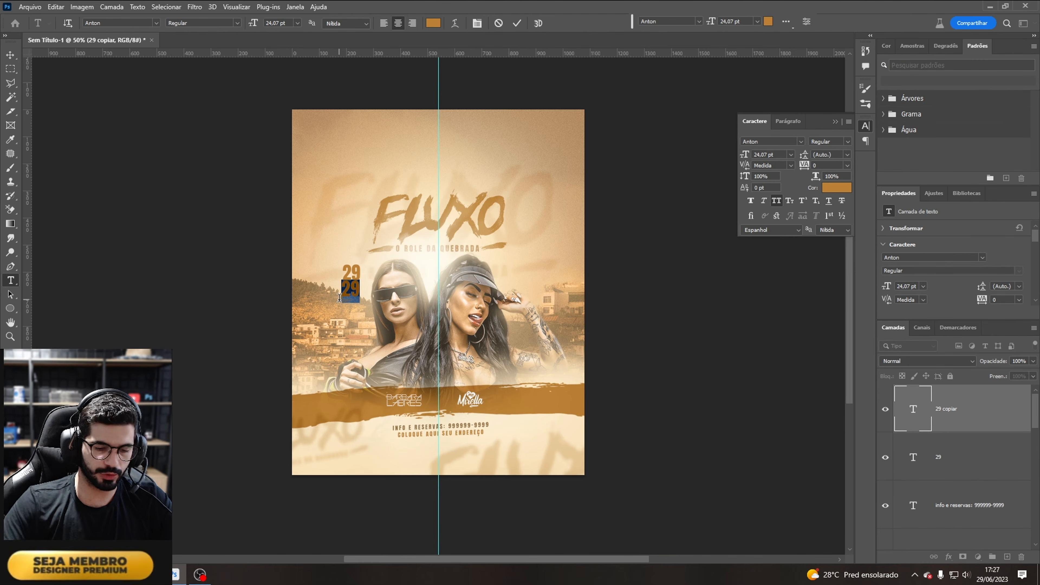
{"action": "type", "text": "JUN"}
Step: Scale the JUN text up to about 15 pt with Free Transform
{"action": "key", "text": "ctrl+a"}
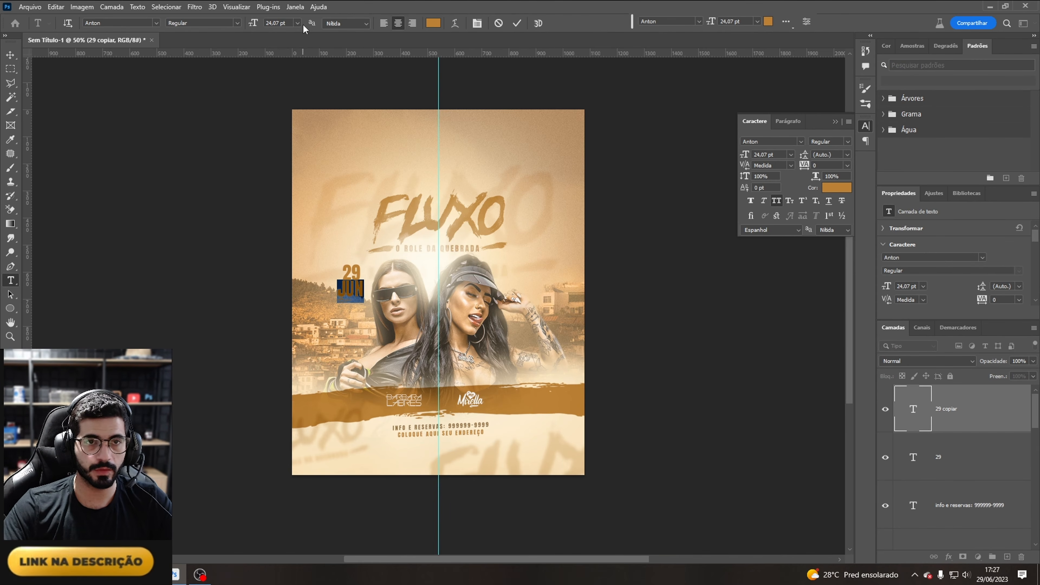
{"action": "left_click", "coordinate": [297, 23]}
{"action": "left_click", "coordinate": [283, 65]}
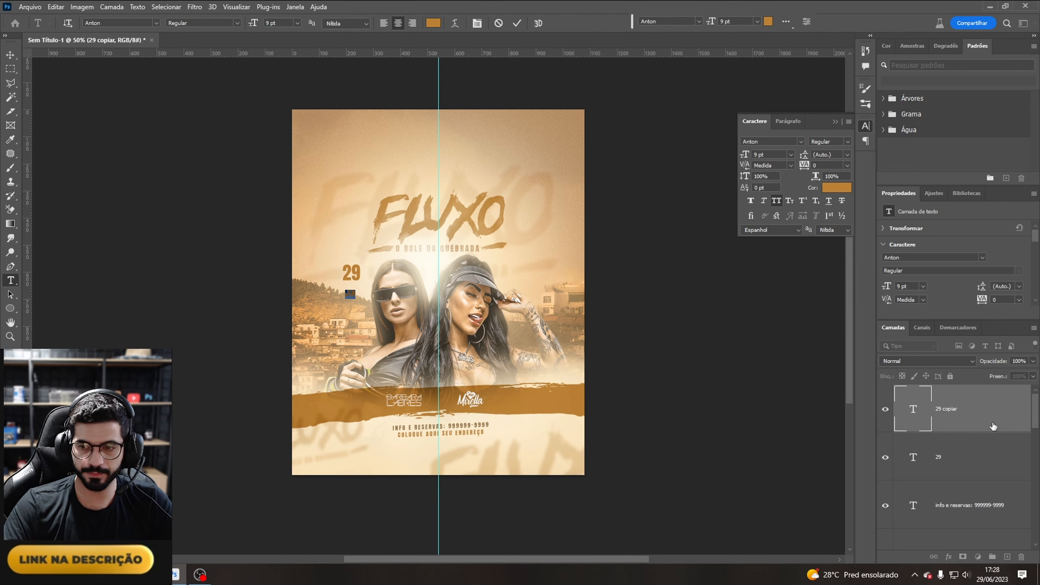
{"action": "key", "text": "ctrl+t"}
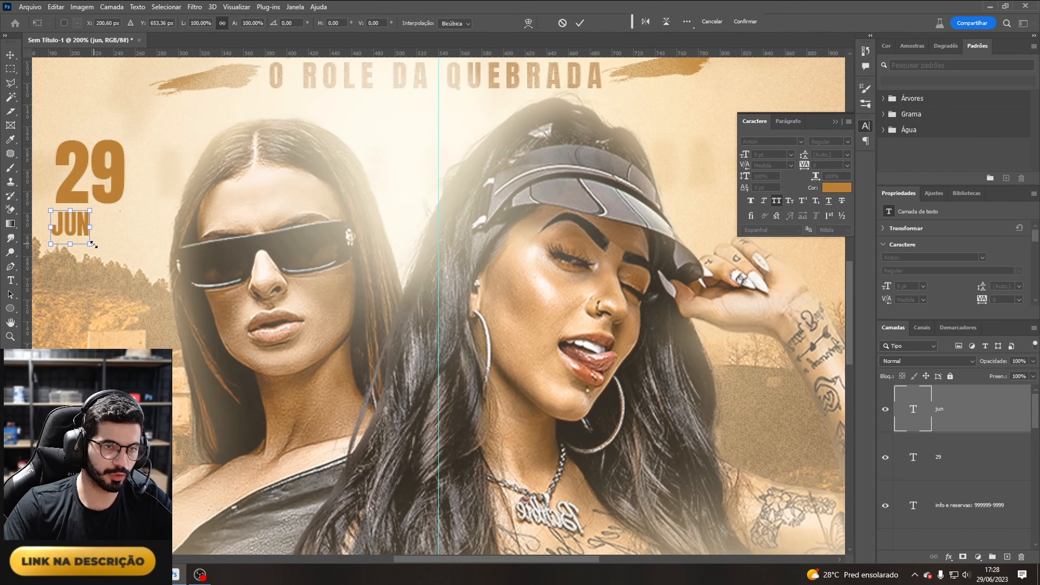
{"action": "left_click_drag", "start_coordinate": [92, 245], "coordinate": [125, 256]}
{"action": "left_click_drag", "start_coordinate": [97, 238], "coordinate": [99, 231]}
{"action": "key", "text": "Return"}
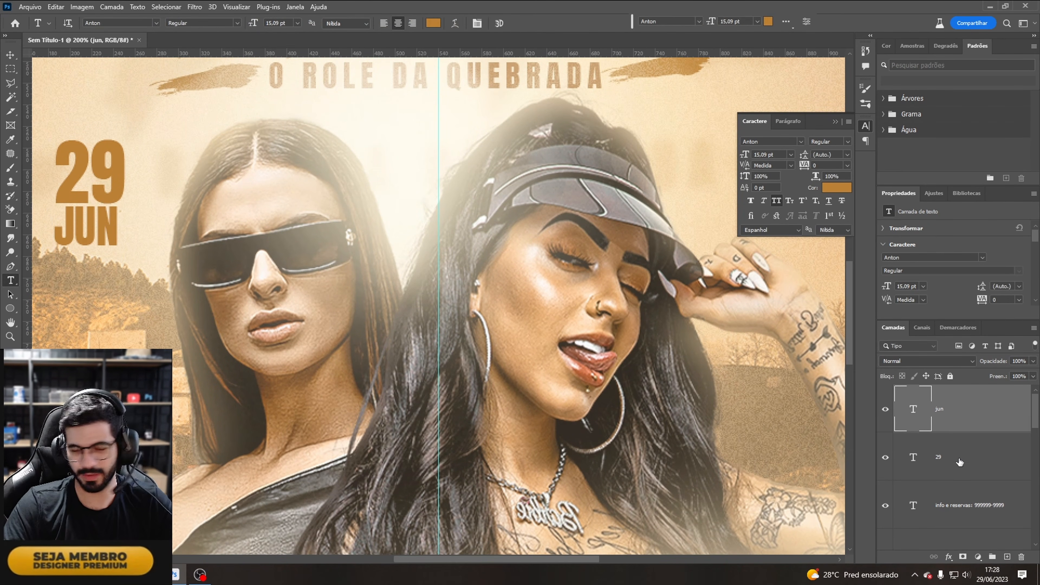
Step: Scale the 29 text down slightly to about 21 pt with Free Transform
{"action": "left_click", "coordinate": [81, 188]}
{"action": "key", "text": "ctrl+t"}
{"action": "left_click_drag", "start_coordinate": [51, 135], "coordinate": [60, 135]}
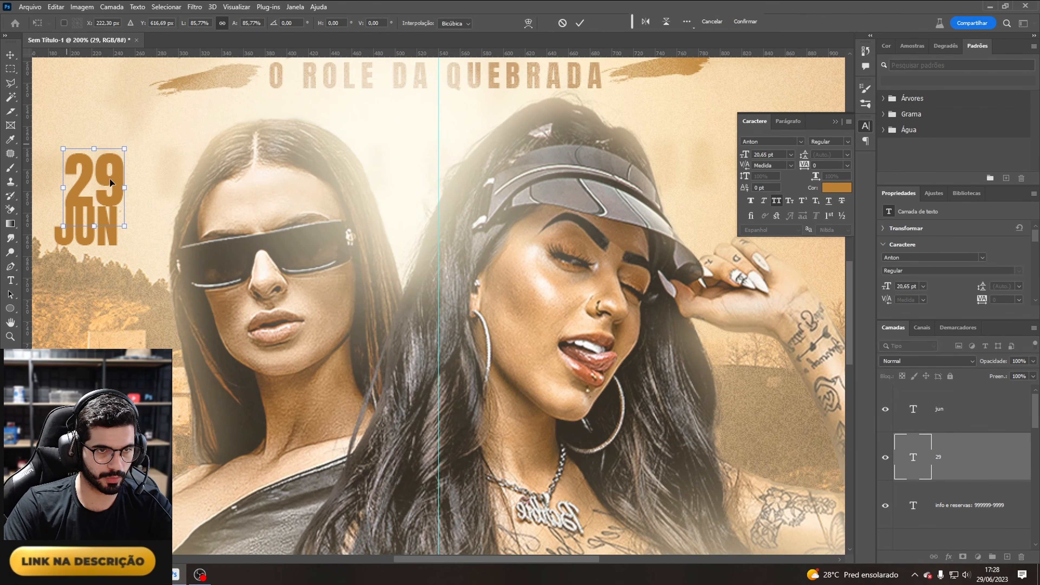
{"action": "left_click_drag", "start_coordinate": [107, 180], "coordinate": [108, 183]}
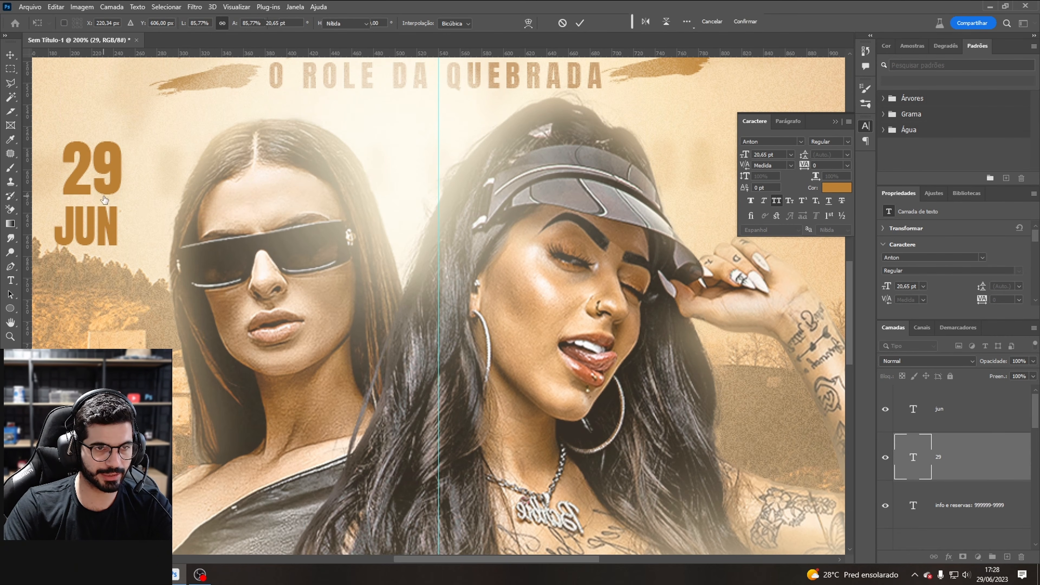
{"action": "key", "text": "Return"}
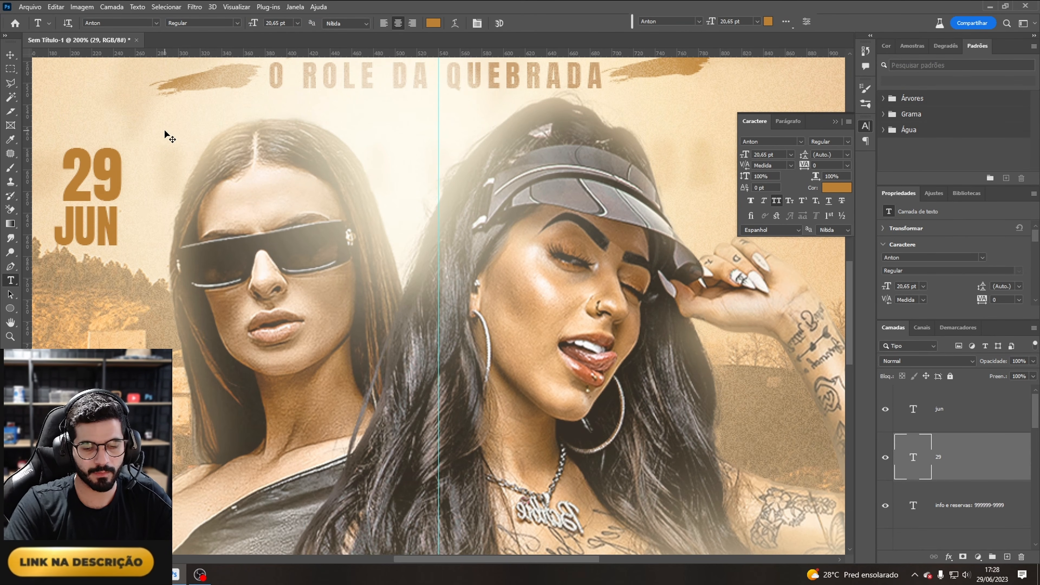
{"action": "key", "text": "ctrl+minus"}
{"action": "key", "text": "ctrl+minus"}
{"action": "left_click", "coordinate": [962, 414], "text": "ctrl"}
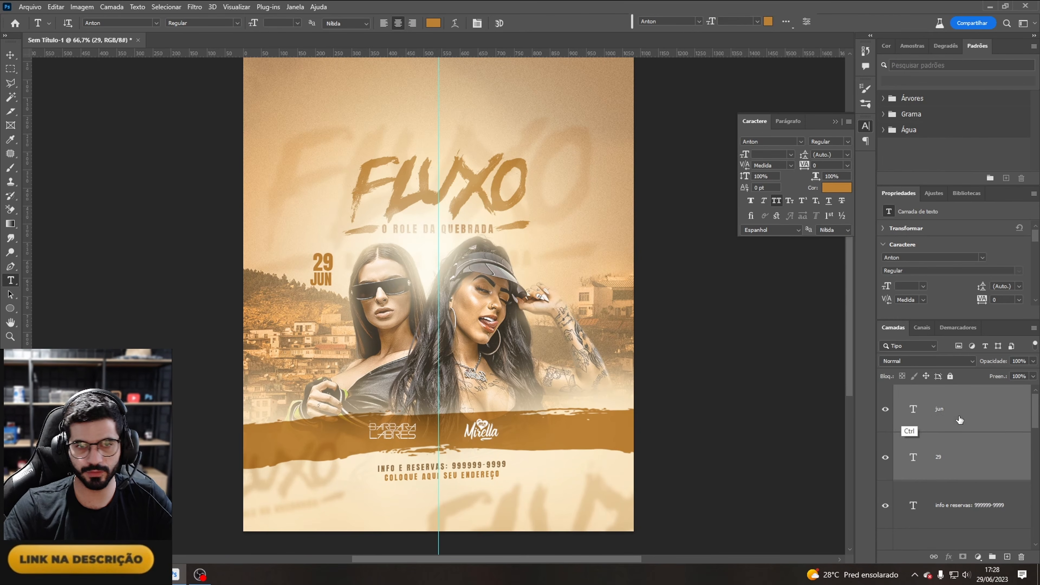
{"action": "key", "text": "ctrl+g"}
{"action": "key", "text": "ctrl+z"}
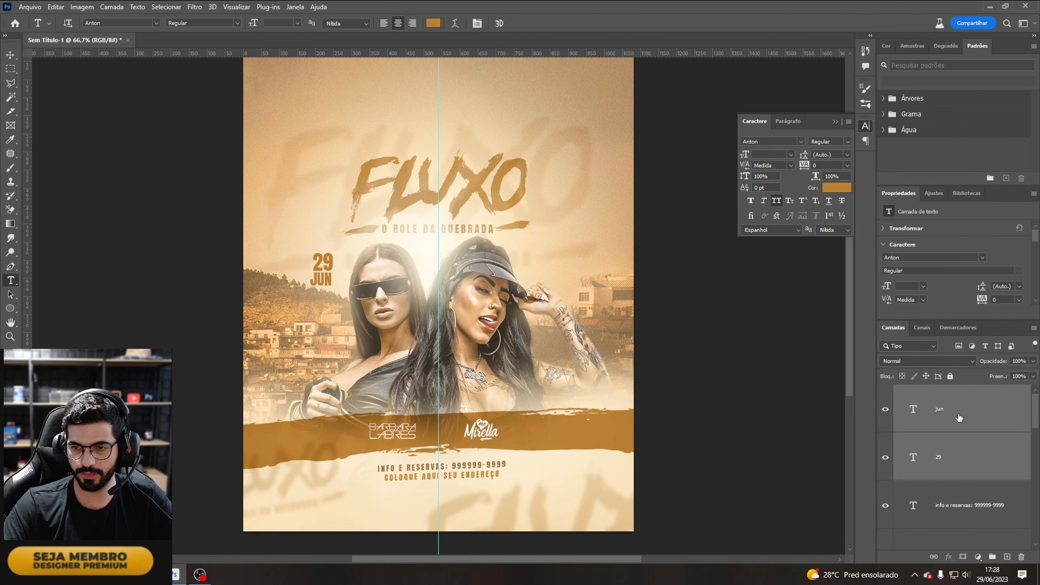
Step: Scale the 29 and JUN texts together slightly with Free Transform
{"action": "left_click", "coordinate": [957, 414]}
{"action": "left_click", "coordinate": [958, 456]}
{"action": "key", "text": "ctrl+t"}
{"action": "left_click_drag", "start_coordinate": [337, 251], "coordinate": [334, 252]}
{"action": "key", "text": "Return"}
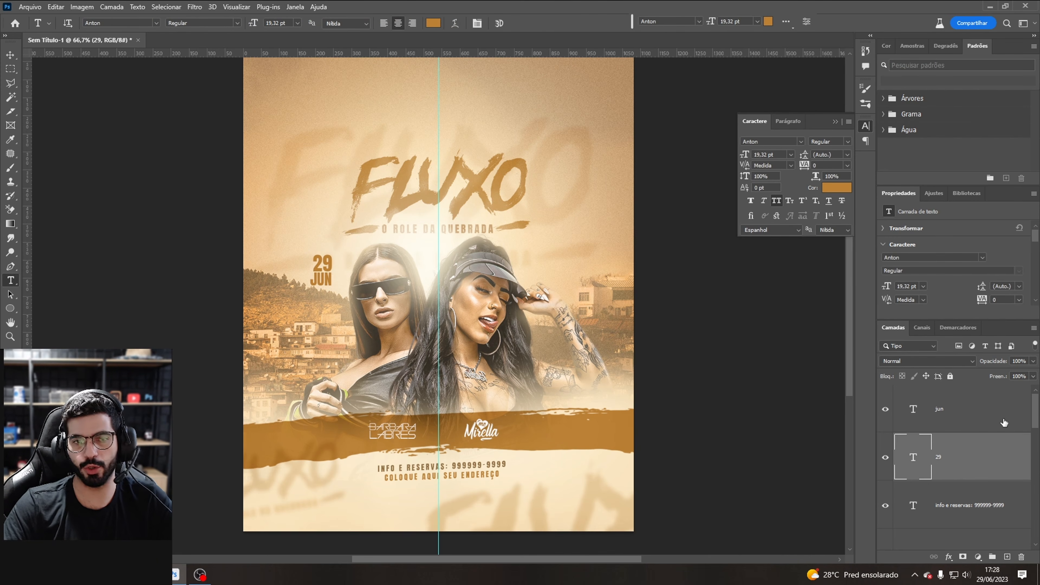
Step: Nudge the 29 and JUN texts slightly and group them together
{"action": "left_click", "coordinate": [960, 410]}
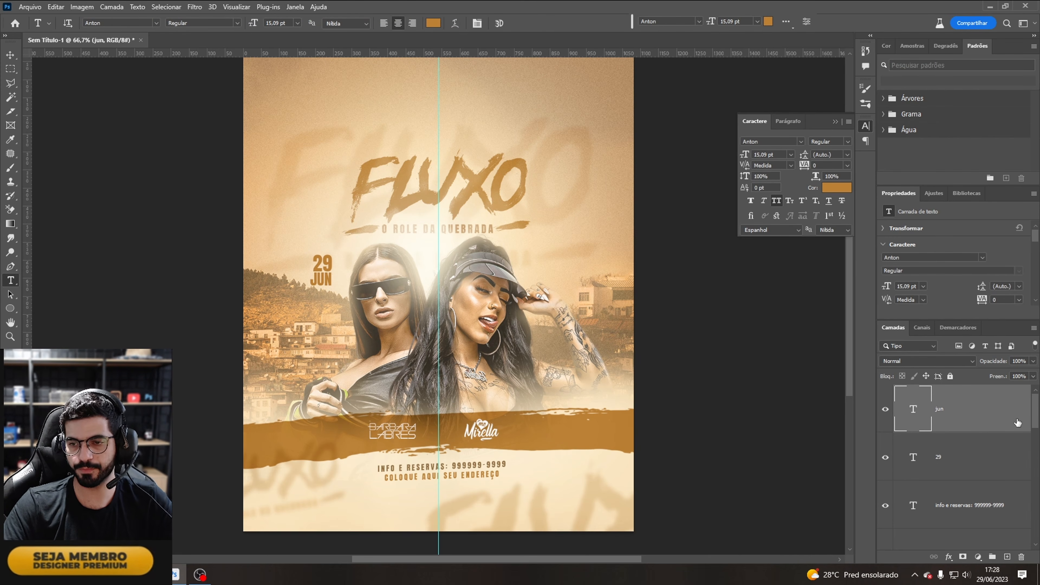
{"action": "left_click", "coordinate": [954, 458], "text": "ctrl"}
{"action": "left_click_drag", "start_coordinate": [319, 281], "coordinate": [323, 285]}
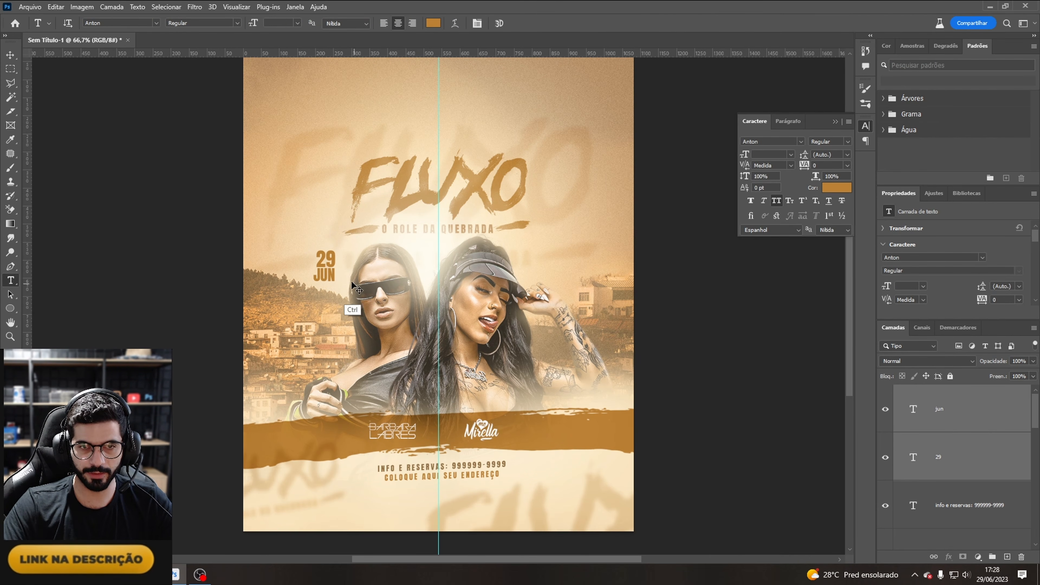
{"action": "key", "text": "ctrl+g"}
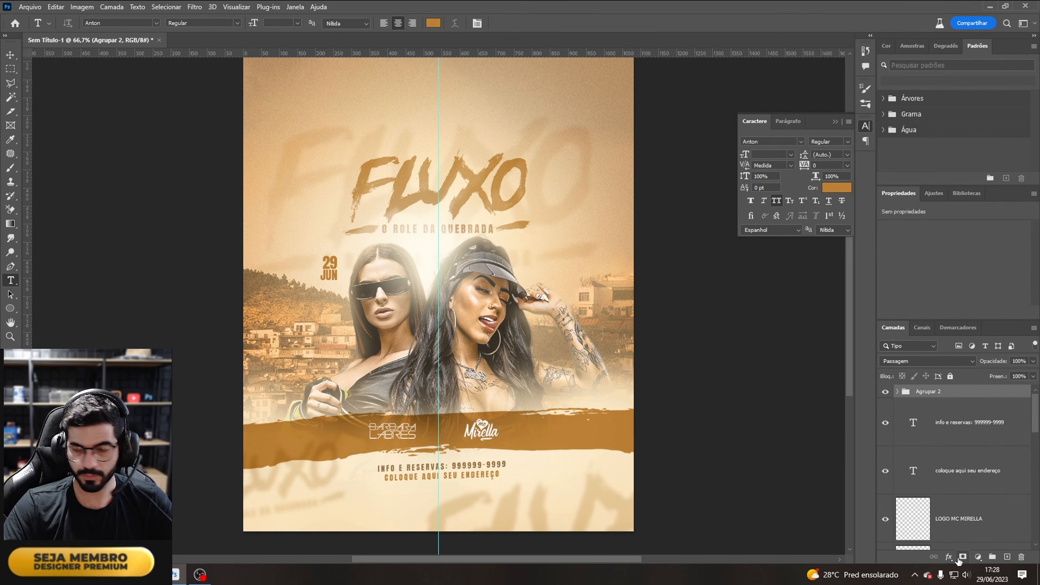
Step: Blend the date group into the background by splitting the Underlying Layer slider to 209 in Blending Options
{"action": "left_click", "coordinate": [949, 556]}
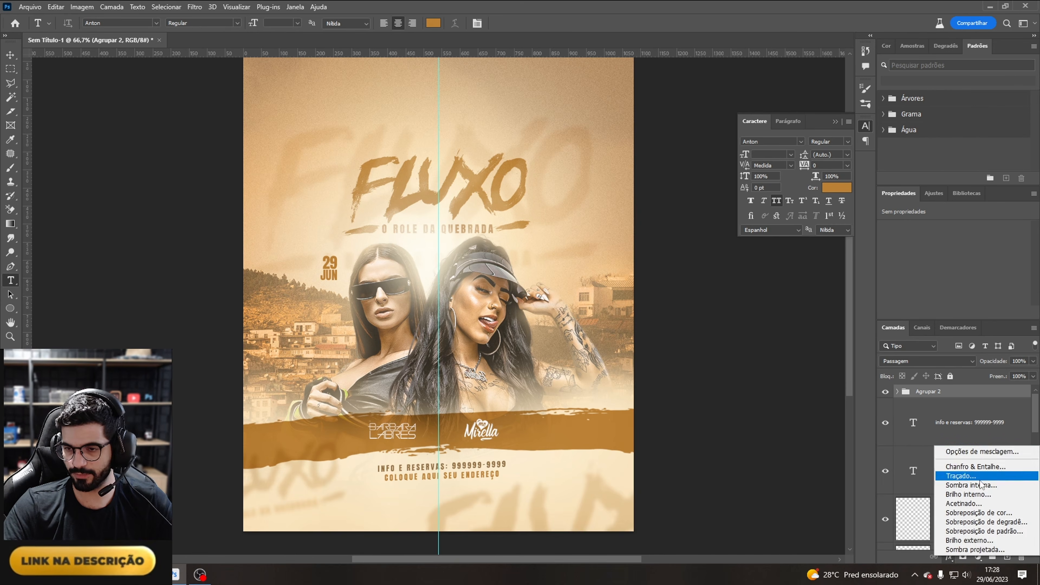
{"action": "left_click", "coordinate": [977, 453]}
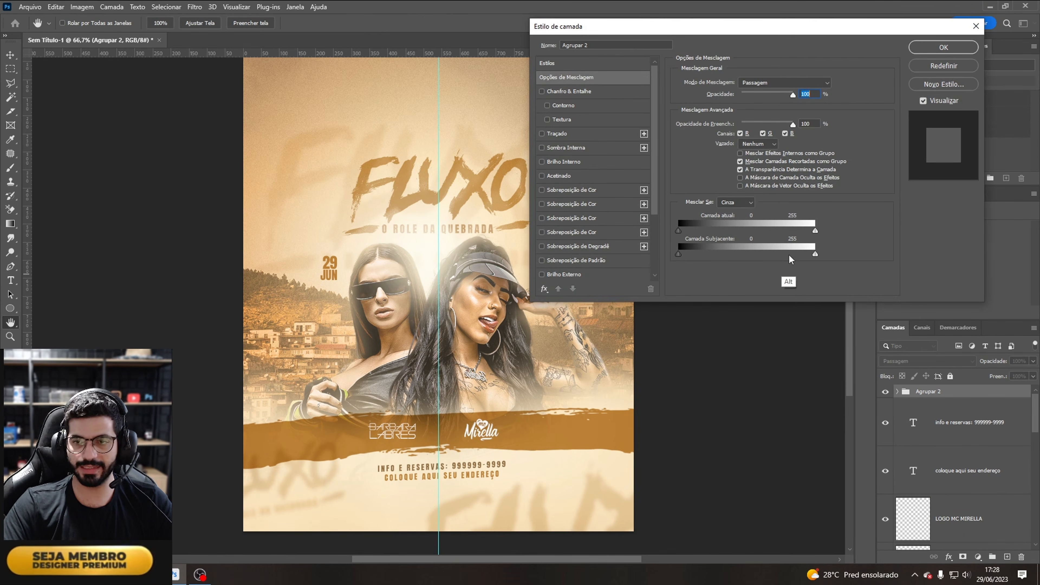
{"action": "left_click_drag", "start_coordinate": [815, 253], "coordinate": [791, 257]}
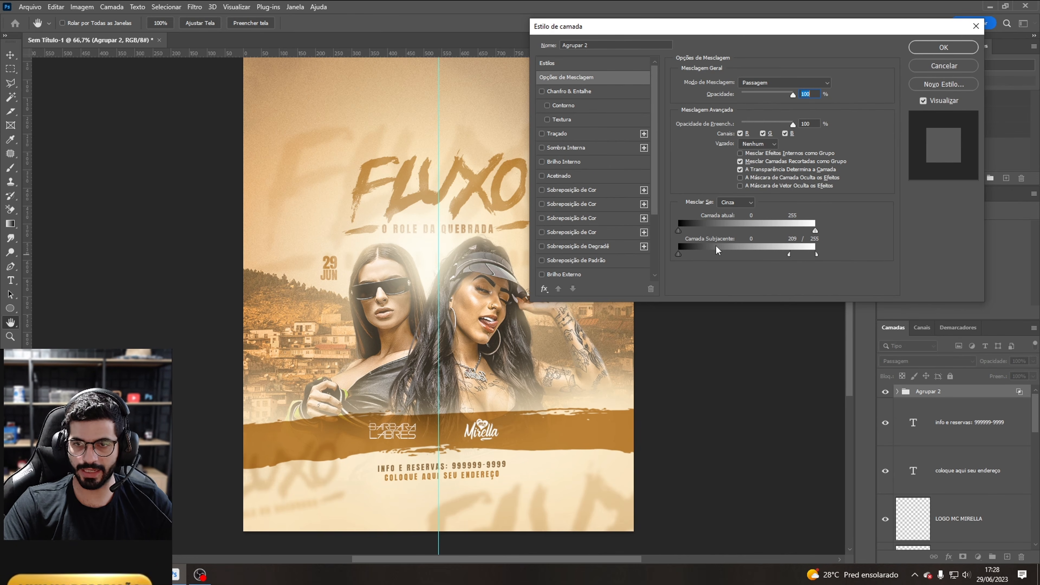
{"action": "left_click", "coordinate": [943, 47]}
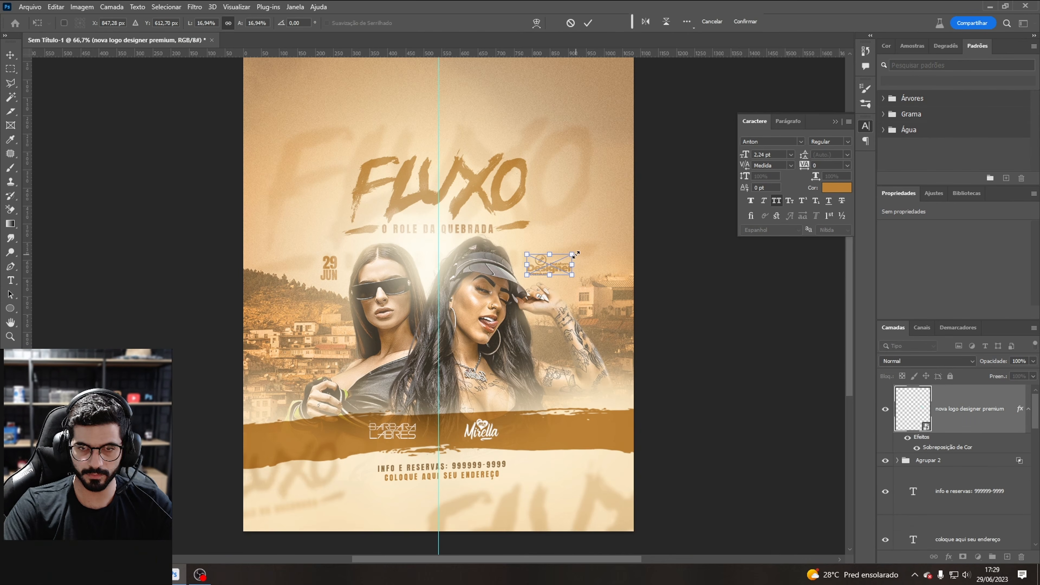
Step: Place the Designer Premium logo beside the right model's head and align it between two horizontal guides
{"action": "left_click_drag", "start_coordinate": [576, 255], "coordinate": [554, 276]}
{"action": "key", "text": "Return"}
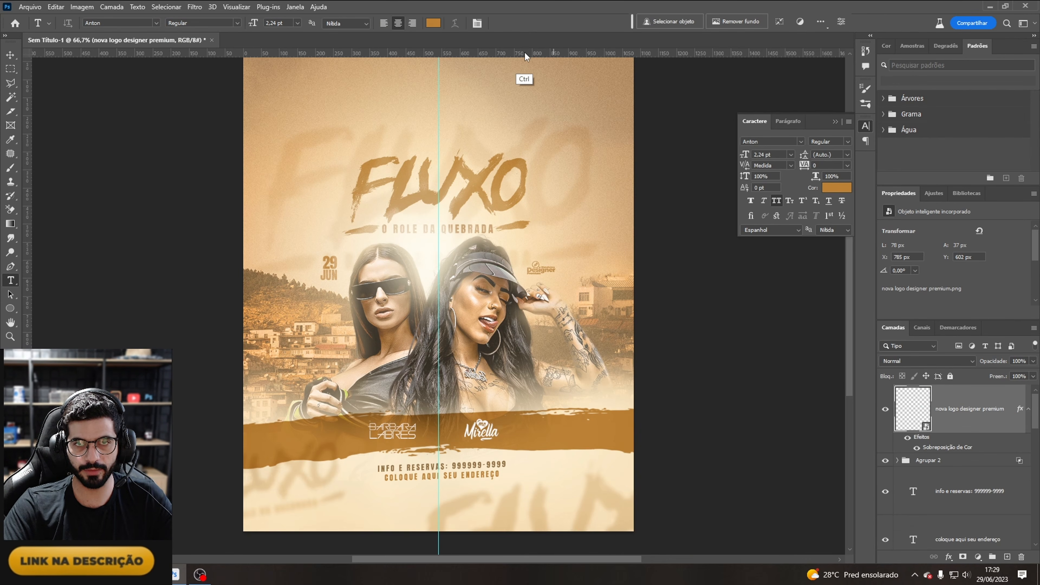
{"action": "left_click_drag", "start_coordinate": [502, 54], "coordinate": [503, 255]}
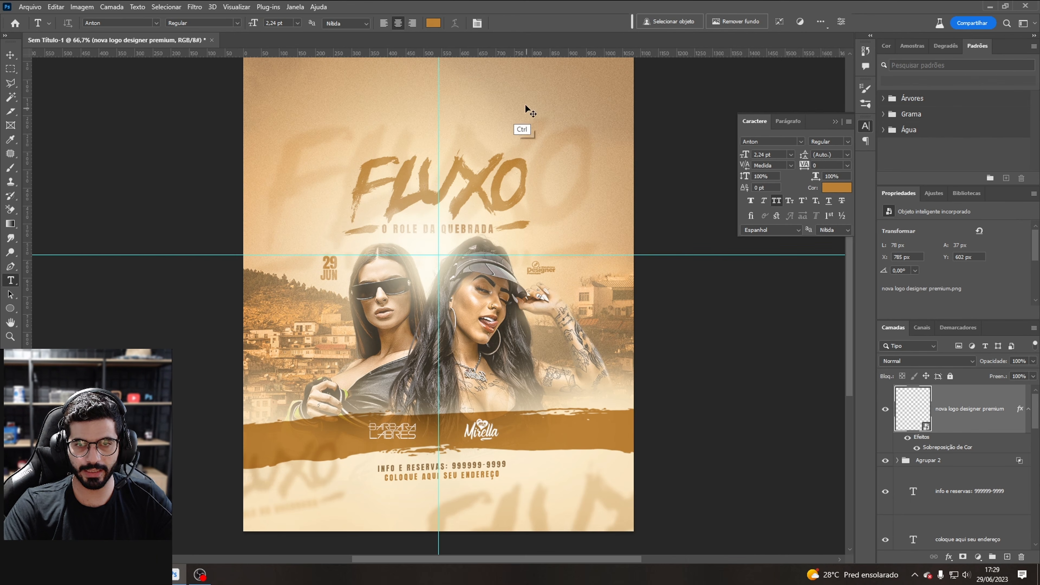
{"action": "left_click_drag", "start_coordinate": [527, 51], "coordinate": [558, 275]}
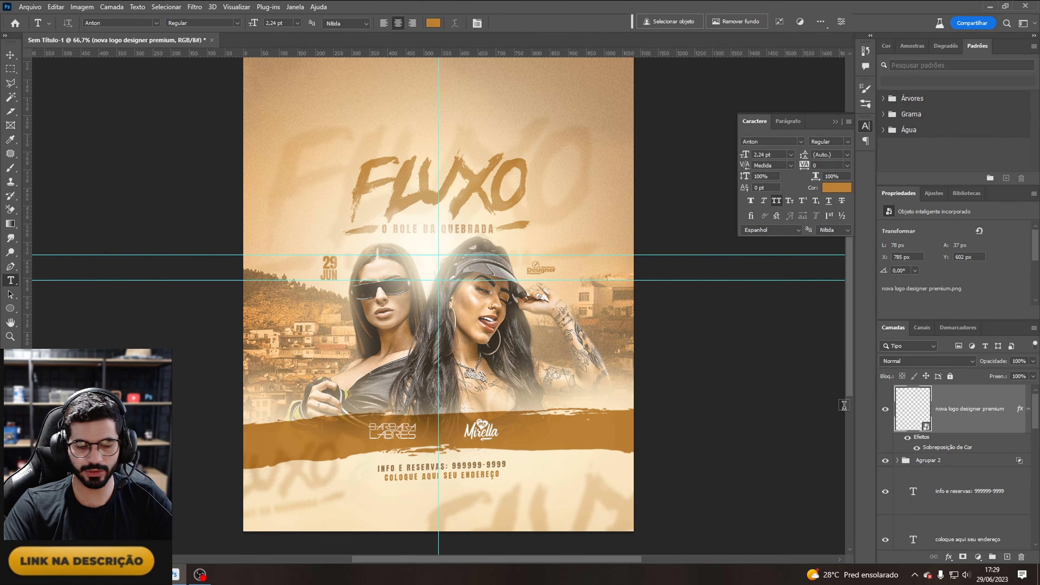
Step: Blend the Designer Premium logo into the background by splitting the Underlying Layer slider to 212
{"action": "left_click", "coordinate": [946, 558]}
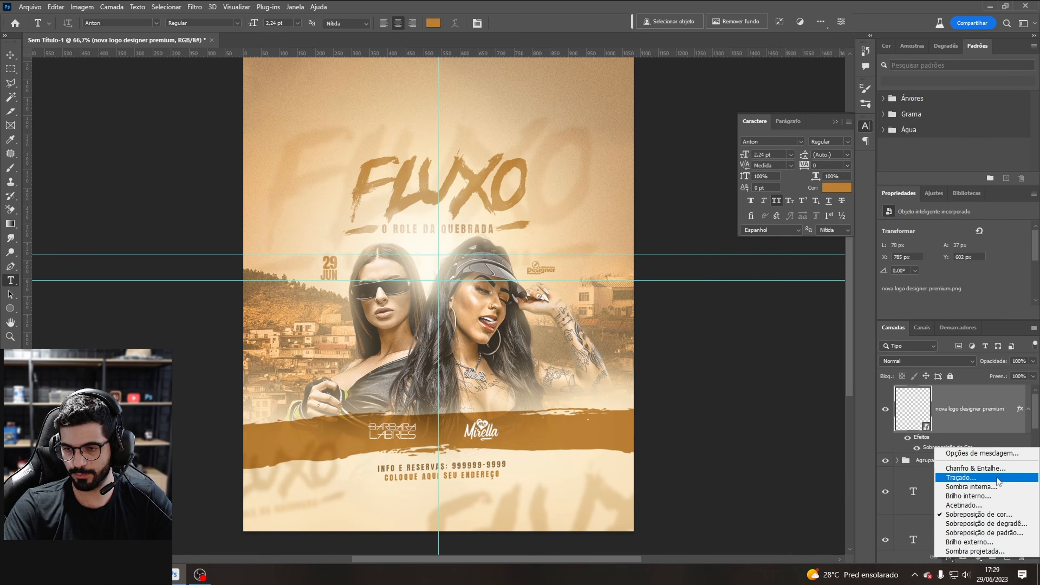
{"action": "left_click", "coordinate": [959, 453]}
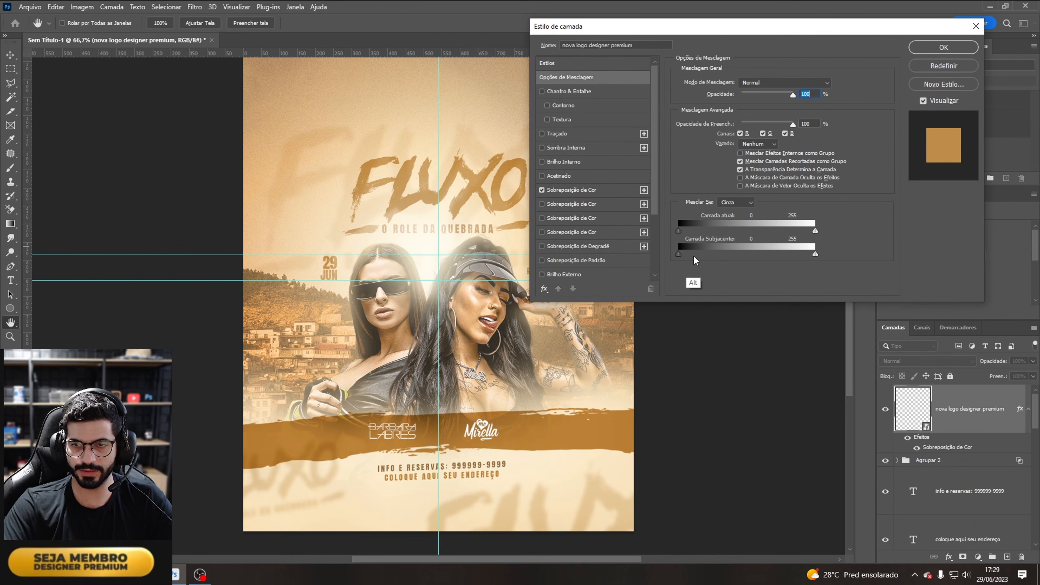
{"action": "left_click_drag", "start_coordinate": [819, 27], "coordinate": [871, 21]}
{"action": "key", "text": "alt"}
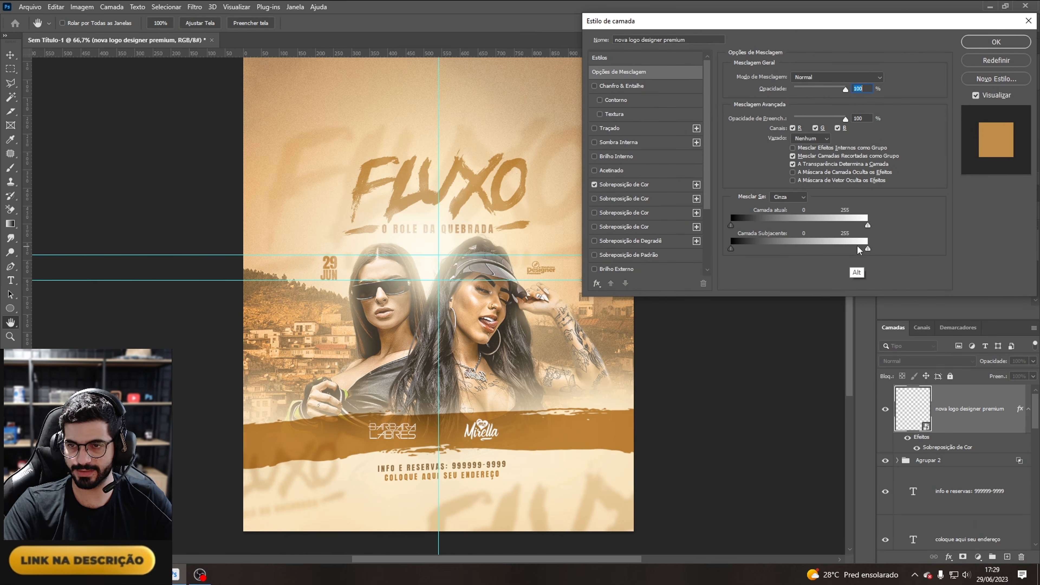
{"action": "left_click_drag", "start_coordinate": [868, 249], "coordinate": [844, 249]}
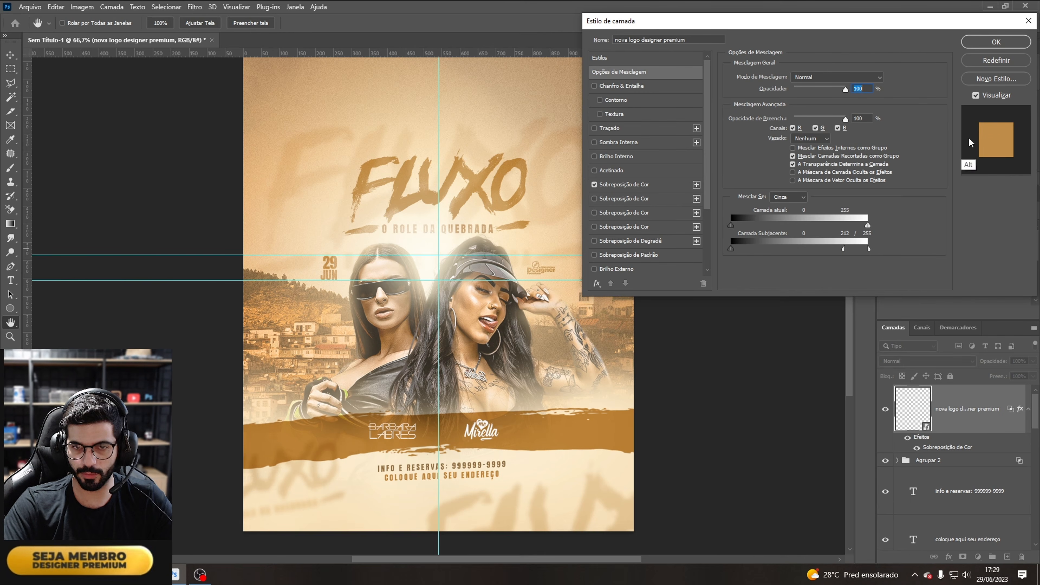
{"action": "left_click", "coordinate": [996, 42]}
Step: Add 6 pt lines "psd flyer br" and "apresenta" with tracking 200 above the FLUXO title
{"action": "key", "text": "ctrl+minus"}
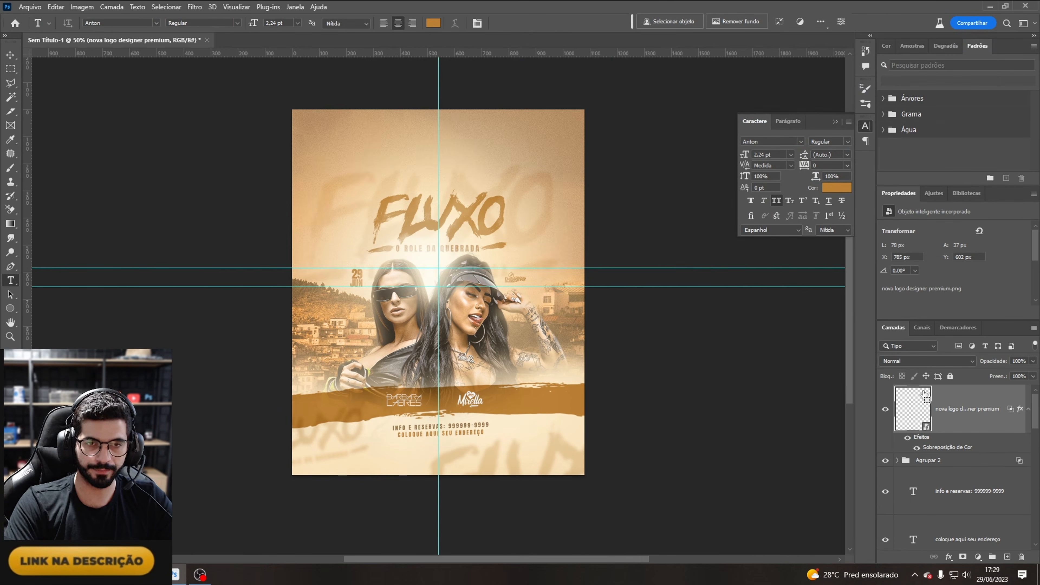
{"action": "key", "text": "ctrl+semicolon"}
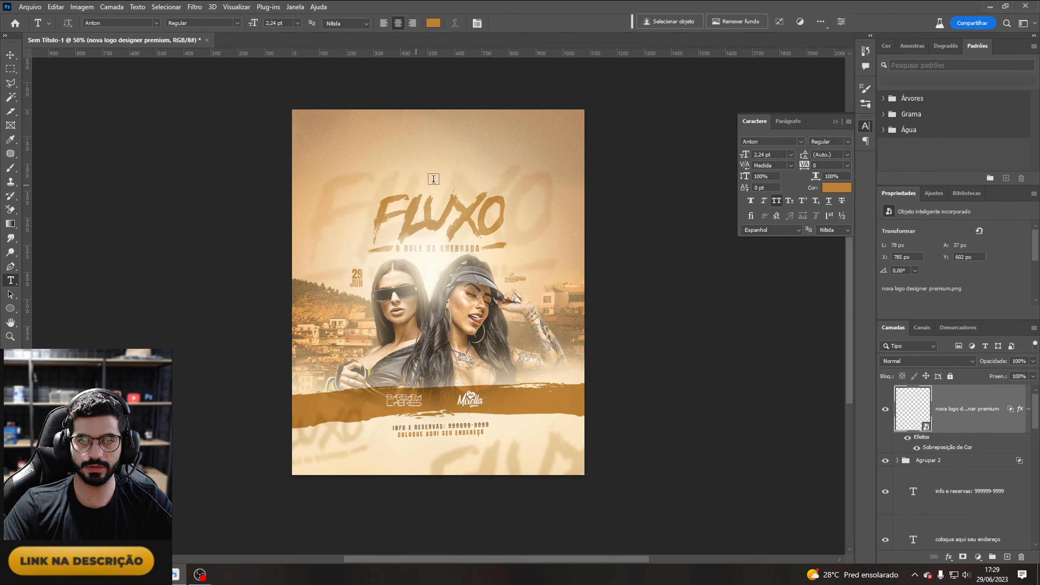
{"action": "left_click", "coordinate": [410, 160]}
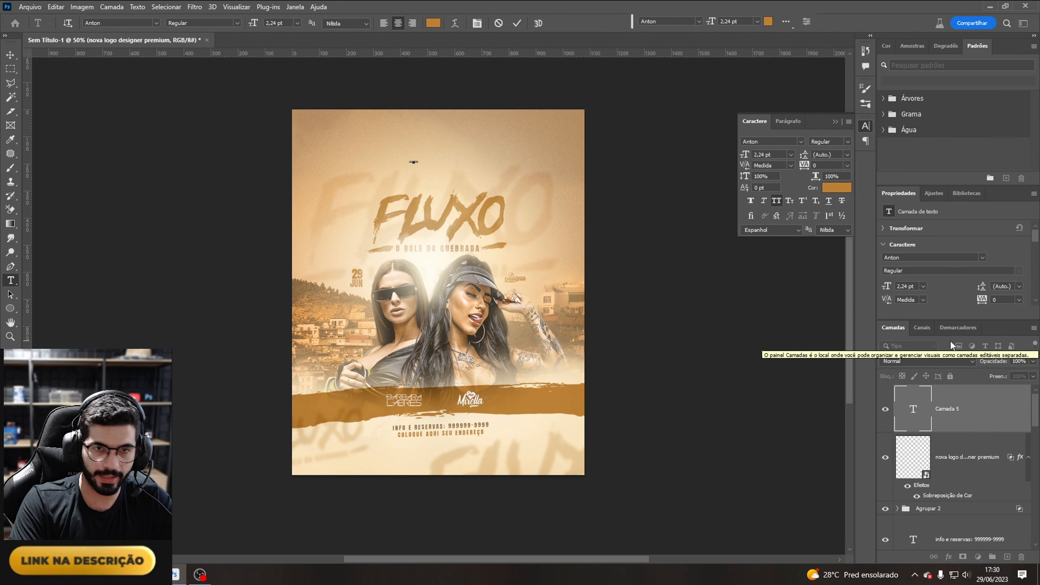
{"action": "left_click", "coordinate": [848, 166]}
{"action": "left_click", "coordinate": [831, 296]}
{"action": "left_click", "coordinate": [791, 155]}
{"action": "left_click", "coordinate": [771, 178]}
{"action": "type", "text": "psd flyer br"}
{"action": "left_click_drag", "start_coordinate": [423, 174], "coordinate": [445, 183]}
{"action": "type", "text": "ap"}
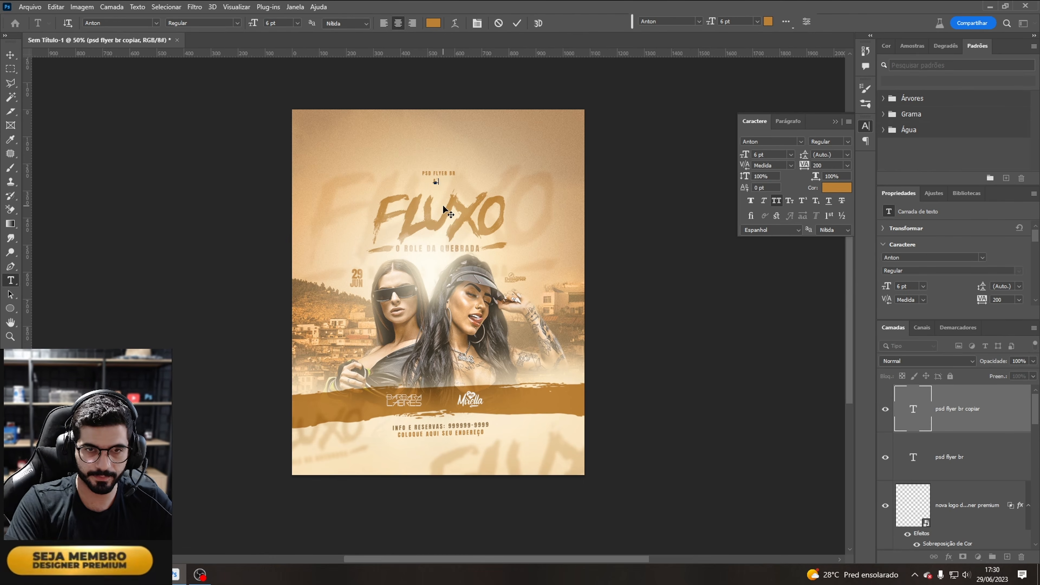
{"action": "type", "text": "resenta"}
{"action": "key", "text": "ctrl+Return"}
Step: Nudge the apresenta line into place beneath the psd flyer br line
{"action": "key", "text": "ctrl+plus"}
{"action": "key", "text": "ctrl+plus"}
{"action": "key", "text": "ctrl+semicolon"}
{"action": "left_click_drag", "start_coordinate": [850, 298], "coordinate": [851, 252]}
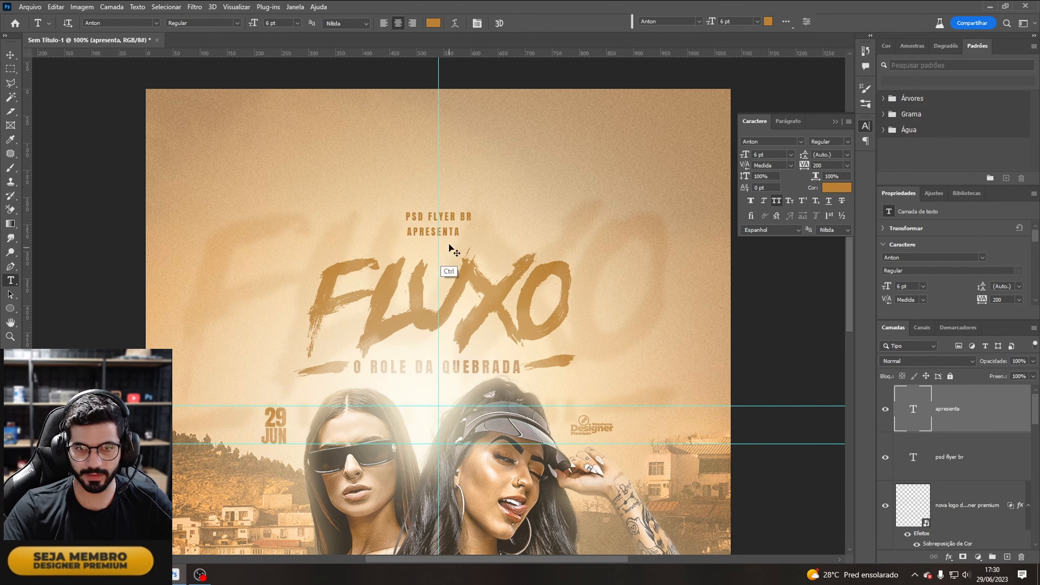
{"action": "key", "text": "ctrl+t"}
{"action": "left_click_drag", "start_coordinate": [451, 232], "coordinate": [456, 235]}
{"action": "key", "text": "Return"}
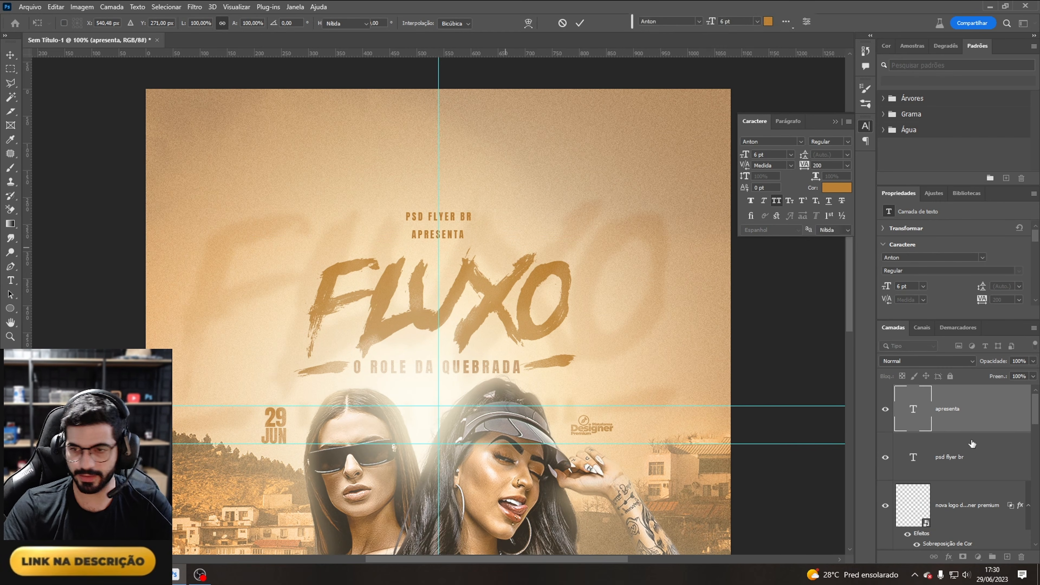
Step: Set the psd flyer br line's tracking to 500
{"action": "left_click", "coordinate": [972, 443]}
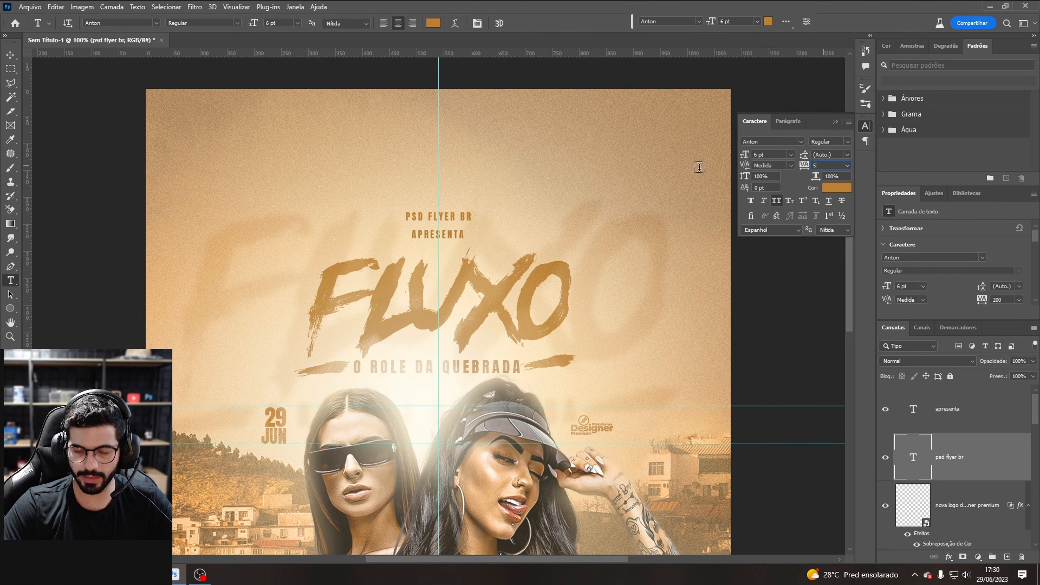
{"action": "key", "text": "Return"}
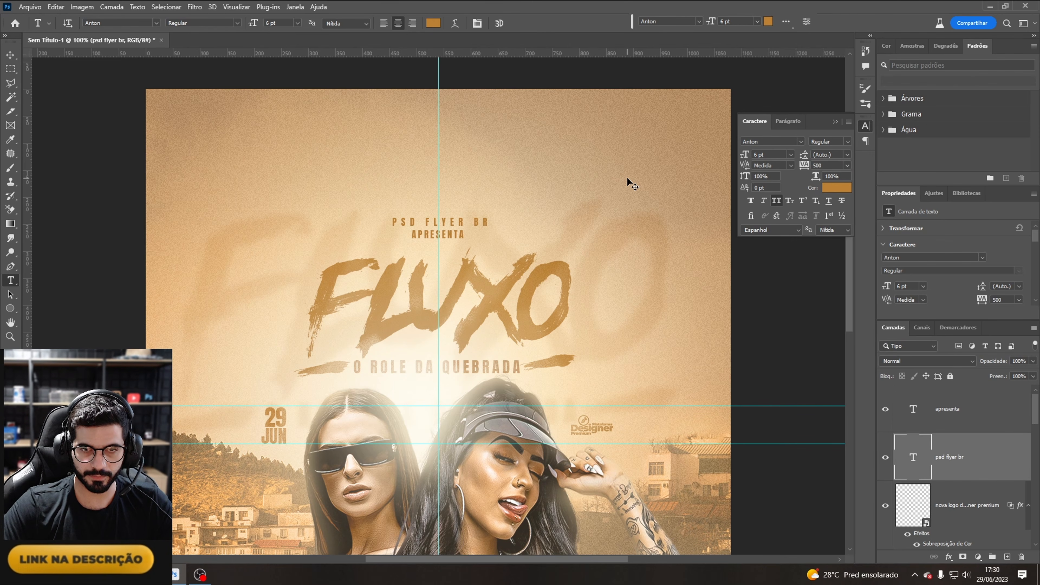
{"action": "left_click", "coordinate": [894, 389], "text": "shift"}
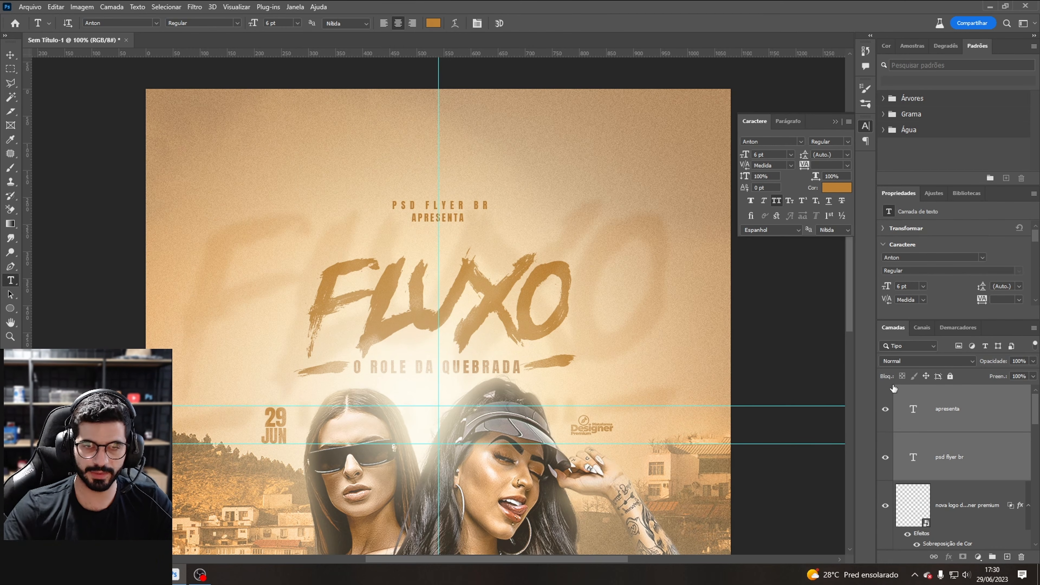
Step: Recolor the apresenta text line to #826c4c by sampling a tone from the canvas
{"action": "left_click", "coordinate": [440, 223]}
{"action": "key", "text": "ctrl+a"}
{"action": "left_click", "coordinate": [837, 188]}
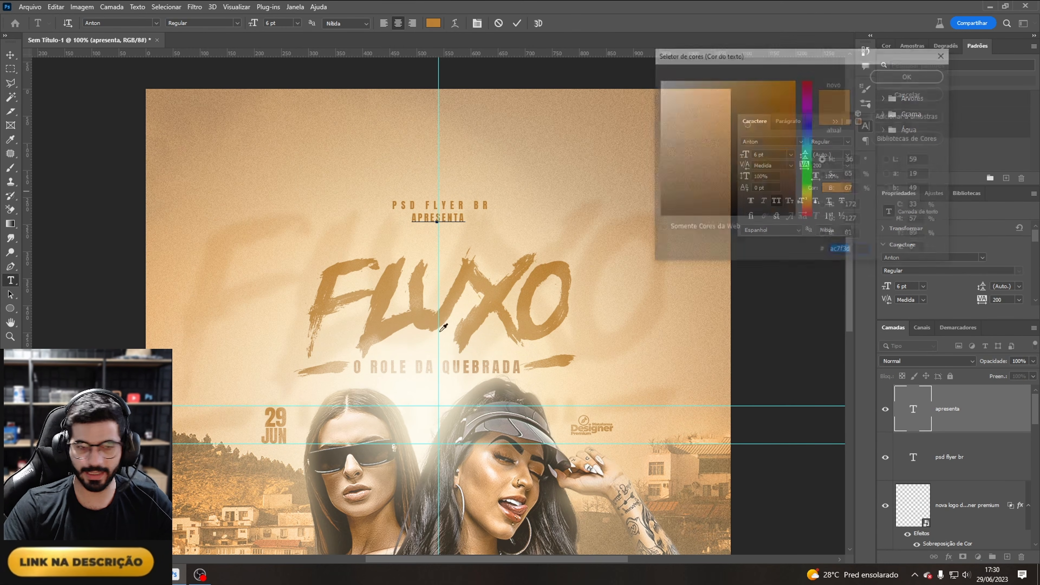
{"action": "left_click", "coordinate": [174, 442]}
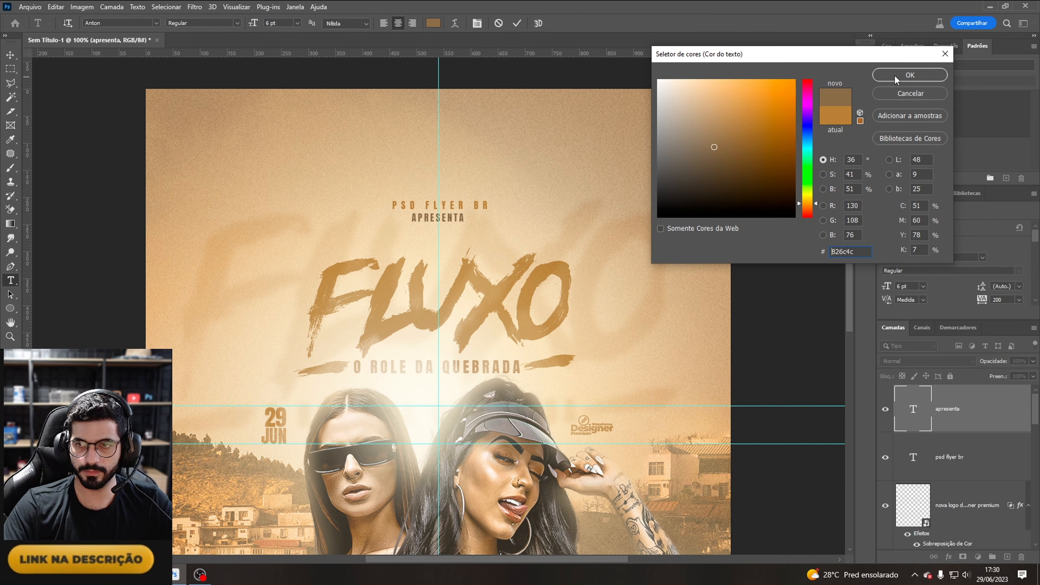
{"action": "left_click", "coordinate": [909, 75]}
{"action": "key", "text": "ctrl+Return"}
Step: Group the two small text lines and blend the group by splitting its Underlying Layer slider to 186
{"action": "key", "text": "ctrl+g"}
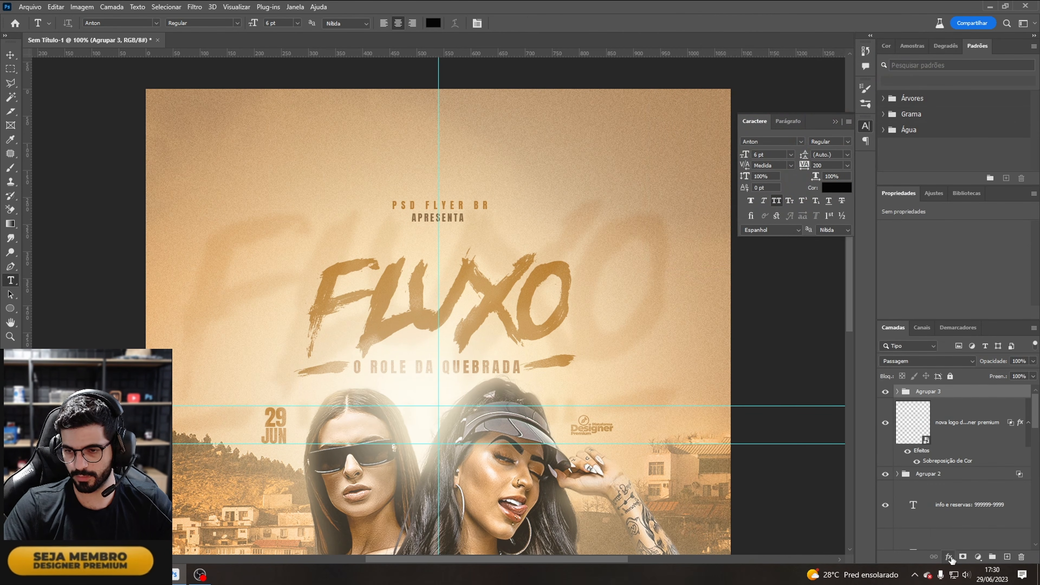
{"action": "left_click", "coordinate": [950, 558]}
{"action": "left_click", "coordinate": [954, 455]}
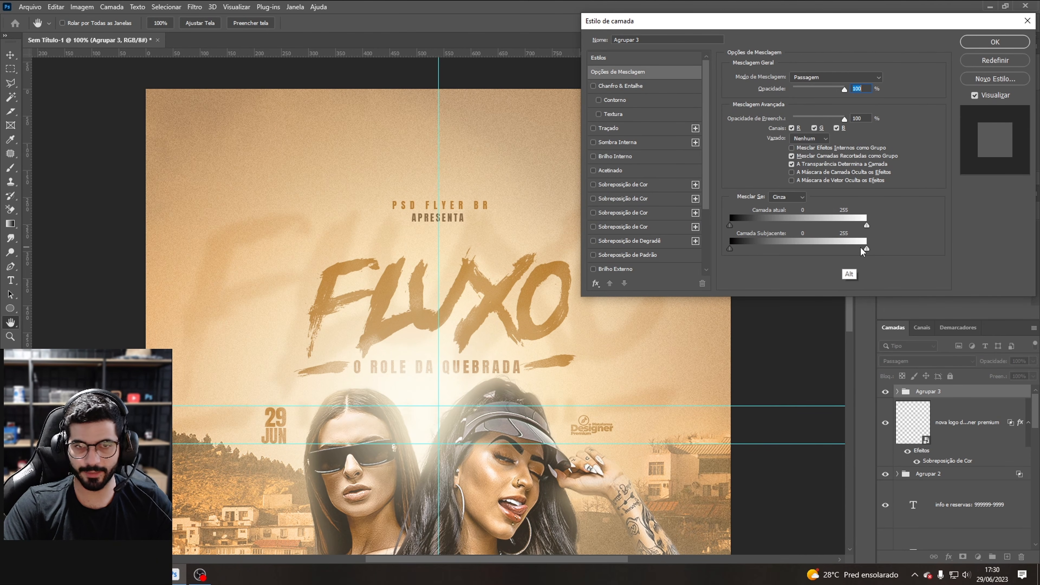
{"action": "left_click_drag", "start_coordinate": [865, 248], "coordinate": [828, 249]}
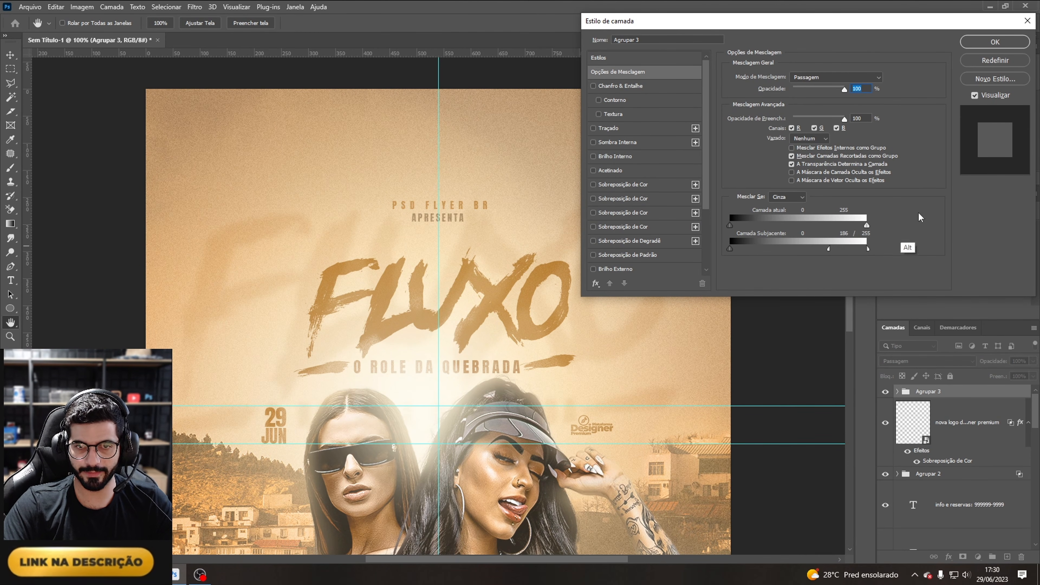
{"action": "left_click", "coordinate": [994, 42]}
Step: Merge all visible layers into a new stamped layer at the top of the stack
{"action": "key", "text": "ctrl+minus"}
{"action": "key", "text": "ctrl+minus"}
{"action": "key", "text": "ctrl+minus"}
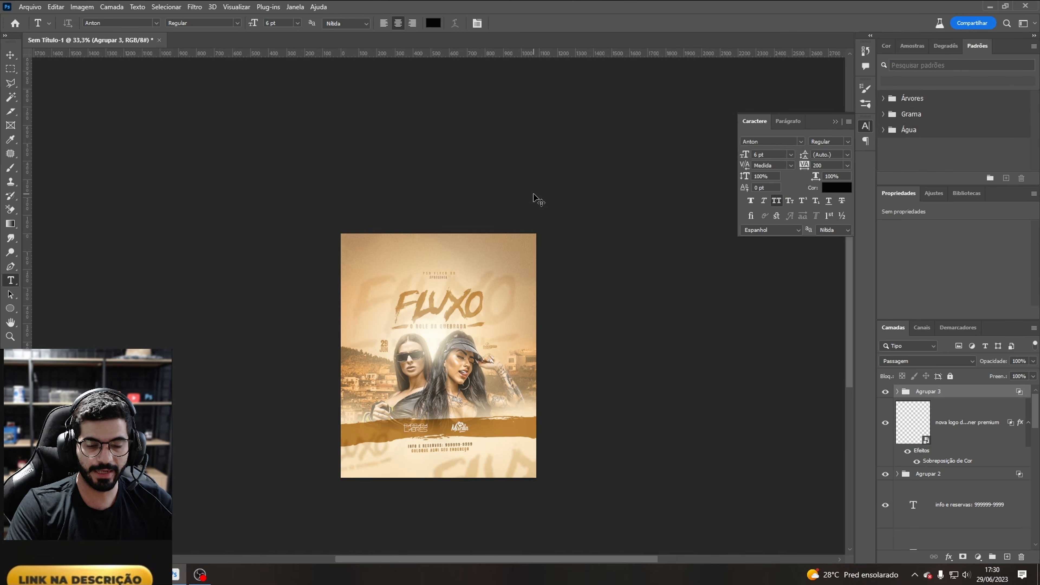
{"action": "key", "text": "ctrl+plus"}
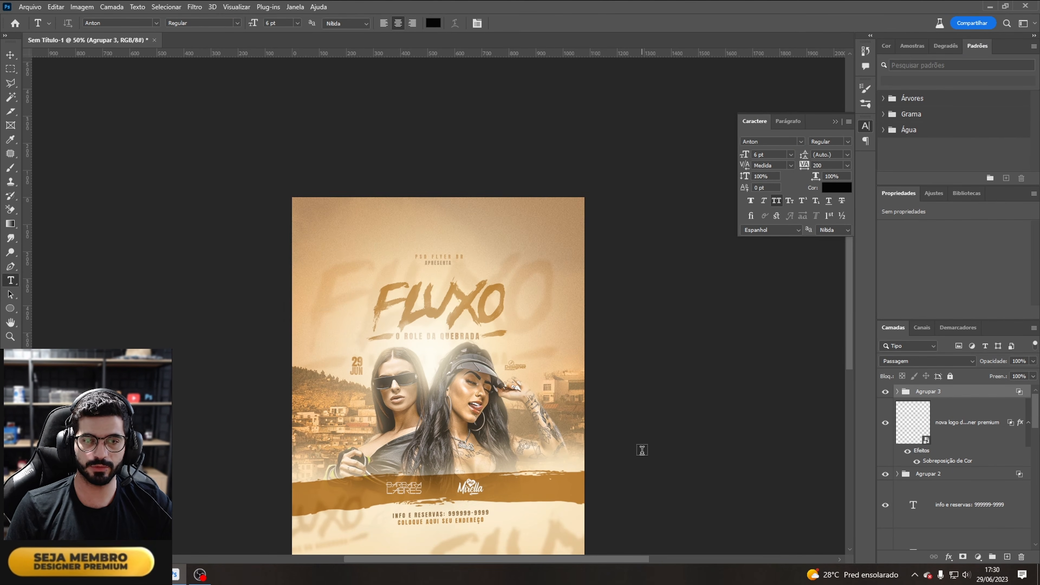
{"action": "scroll", "coordinate": [642, 450], "scroll_direction": "down", "scroll_amount": 2}
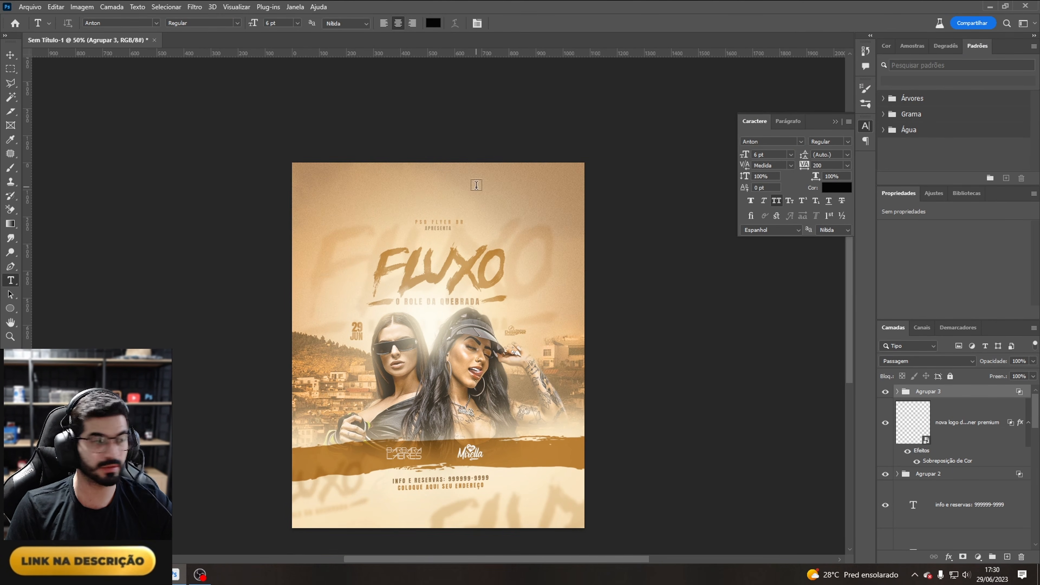
{"action": "key", "text": "ctrl+plus"}
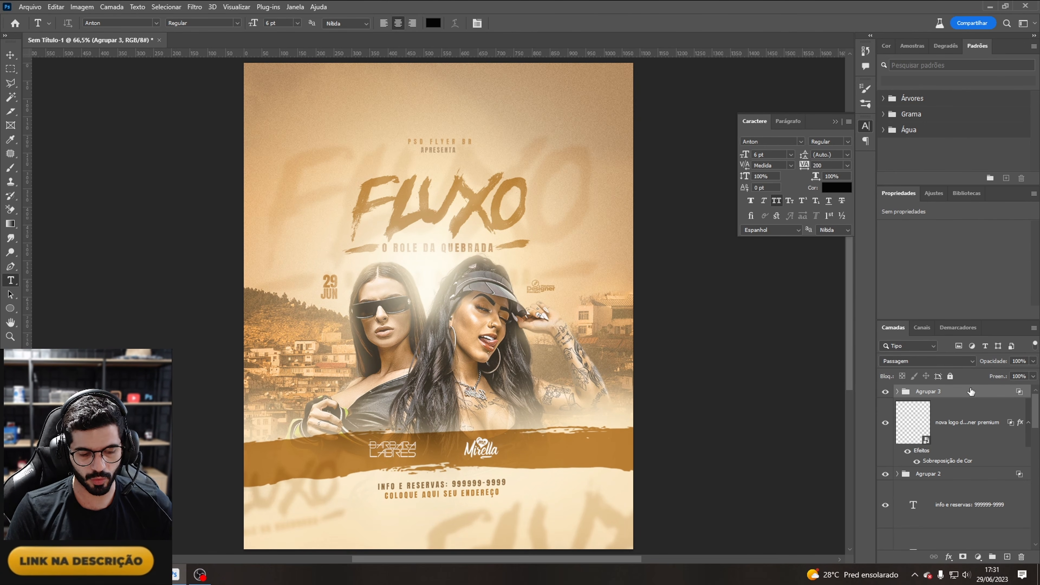
{"action": "key", "text": "ctrl+shift+alt+e"}
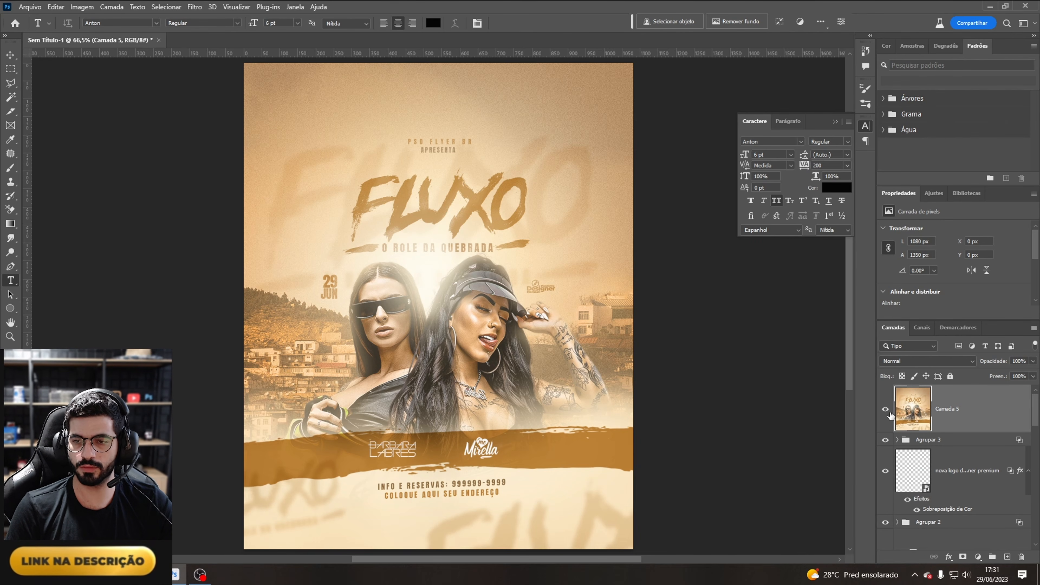
Step: Open the Camera Raw Filter on the stamped layer and set Texture +26, Clarity +20 and Vibrance +6
{"action": "left_click", "coordinate": [194, 6]}
{"action": "left_click", "coordinate": [237, 87]}
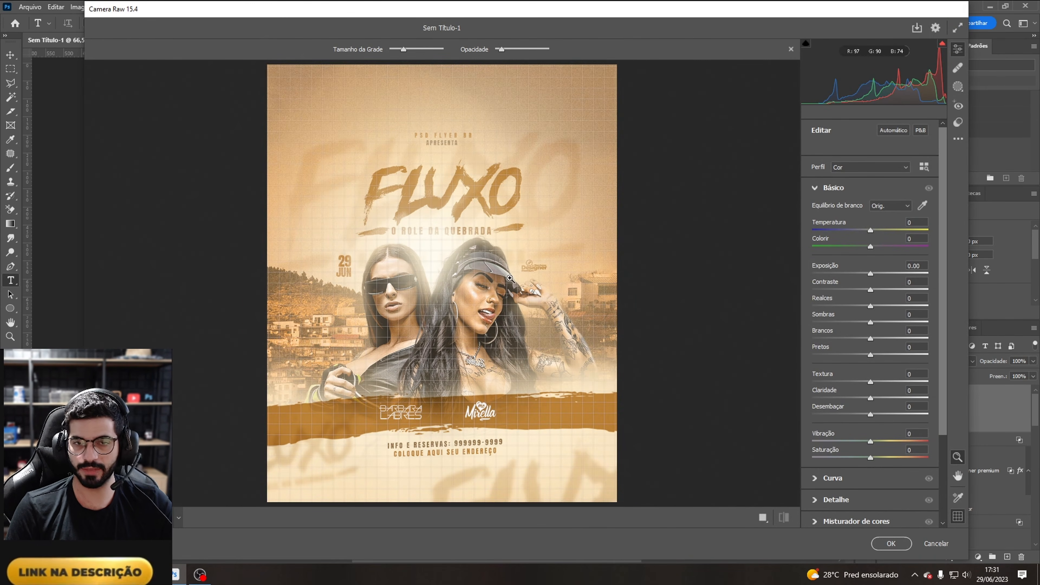
{"action": "left_click", "coordinate": [464, 256]}
{"action": "left_click", "coordinate": [464, 256], "text": "alt"}
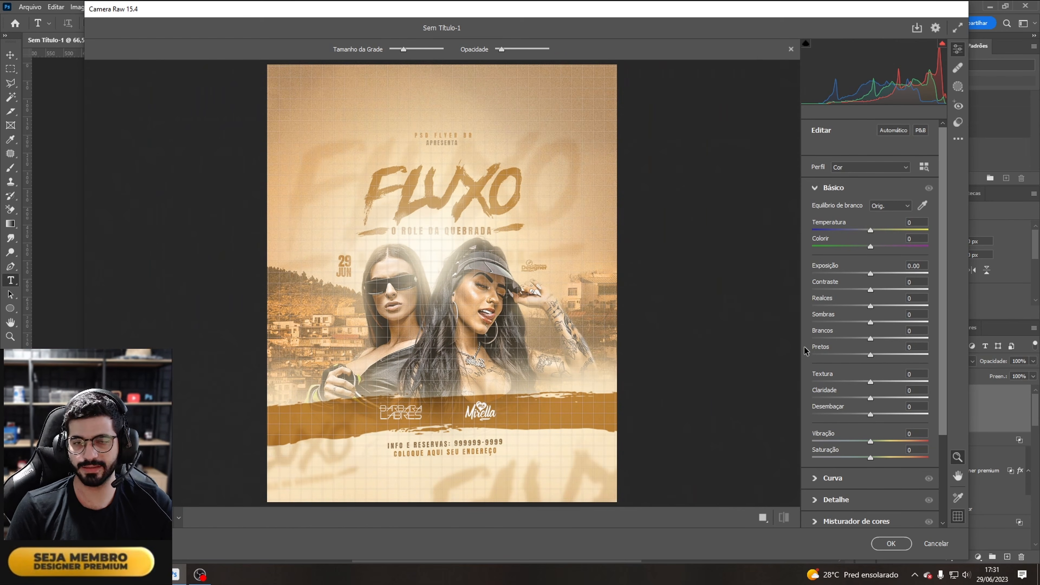
{"action": "left_click_drag", "start_coordinate": [880, 383], "coordinate": [887, 381]}
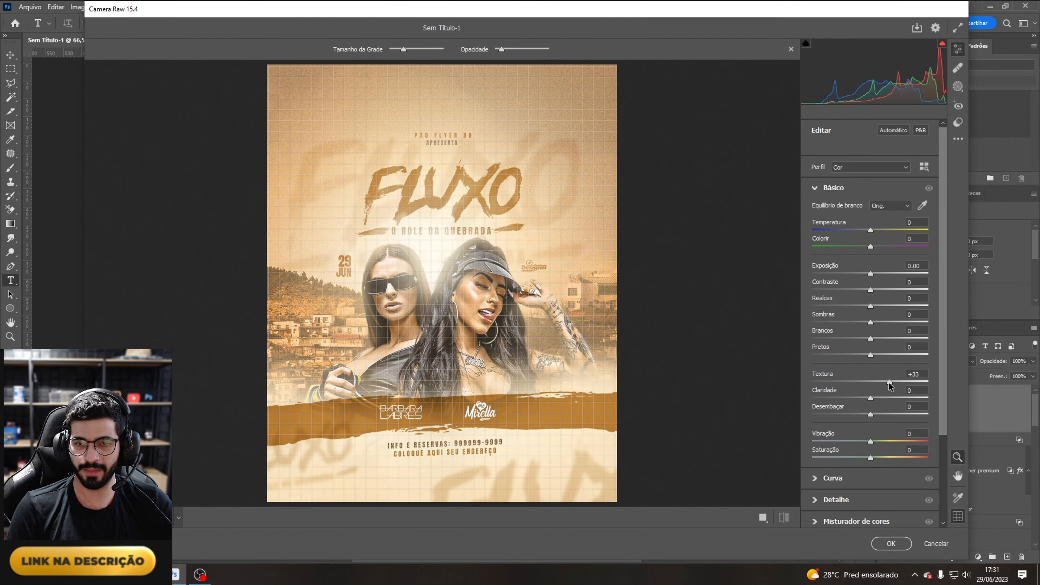
{"action": "left_click", "coordinate": [888, 398]}
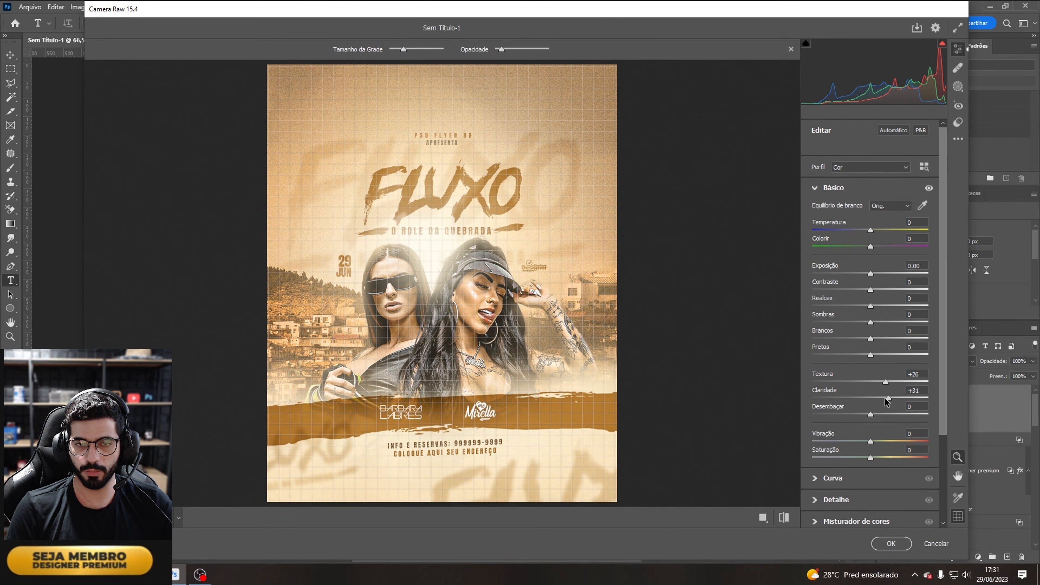
{"action": "left_click_drag", "start_coordinate": [884, 402], "coordinate": [880, 402]}
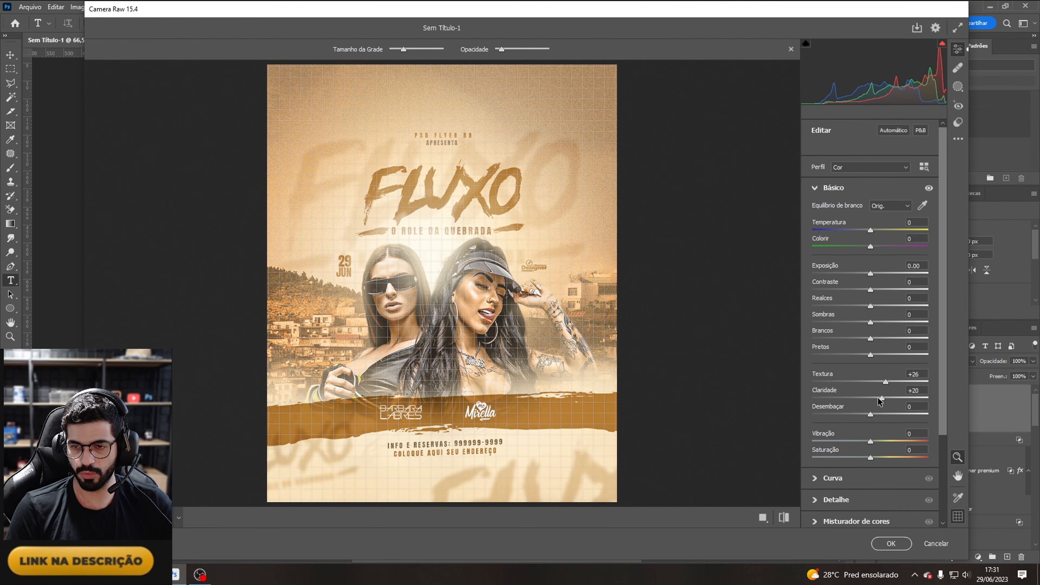
{"action": "left_click_drag", "start_coordinate": [871, 450], "coordinate": [915, 461]}
{"action": "double_click", "coordinate": [858, 453]}
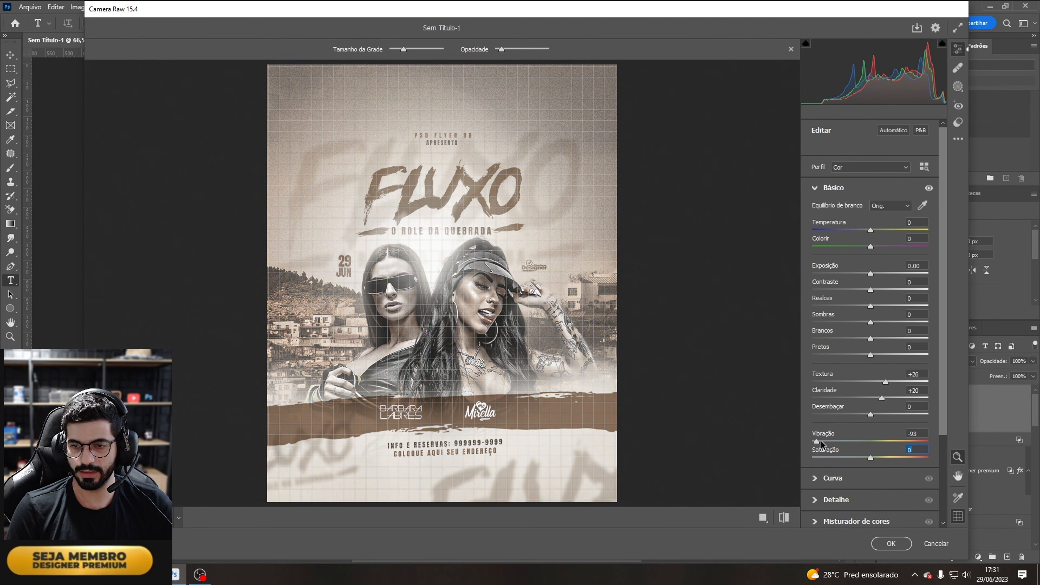
{"action": "left_click_drag", "start_coordinate": [818, 441], "coordinate": [874, 443]}
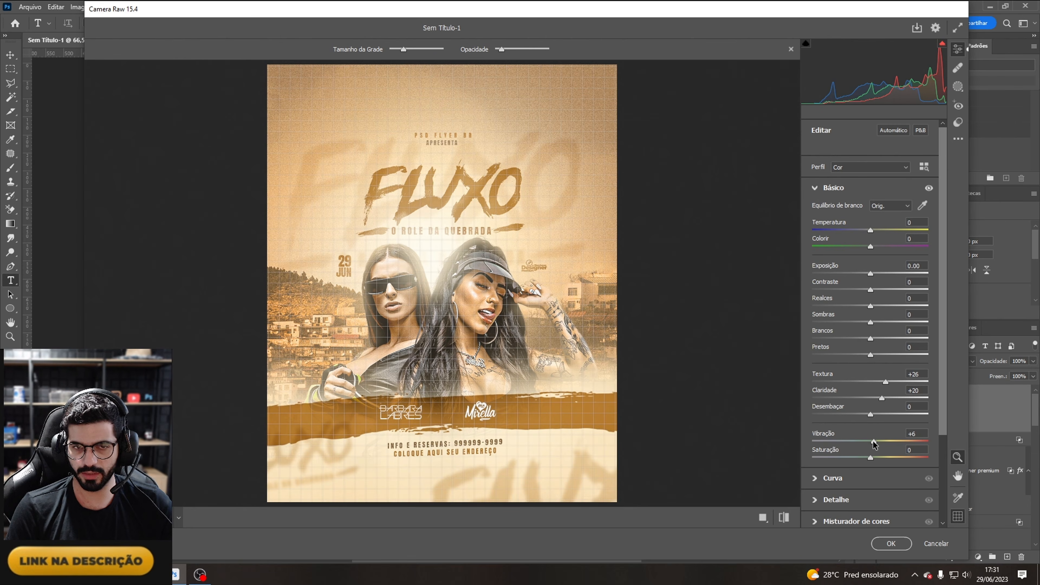
Step: Set Sharpening 9, Noise Reduction 5, Grain 12 and Vignette -13, then apply the Camera Raw Filter
{"action": "left_click", "coordinate": [820, 500]}
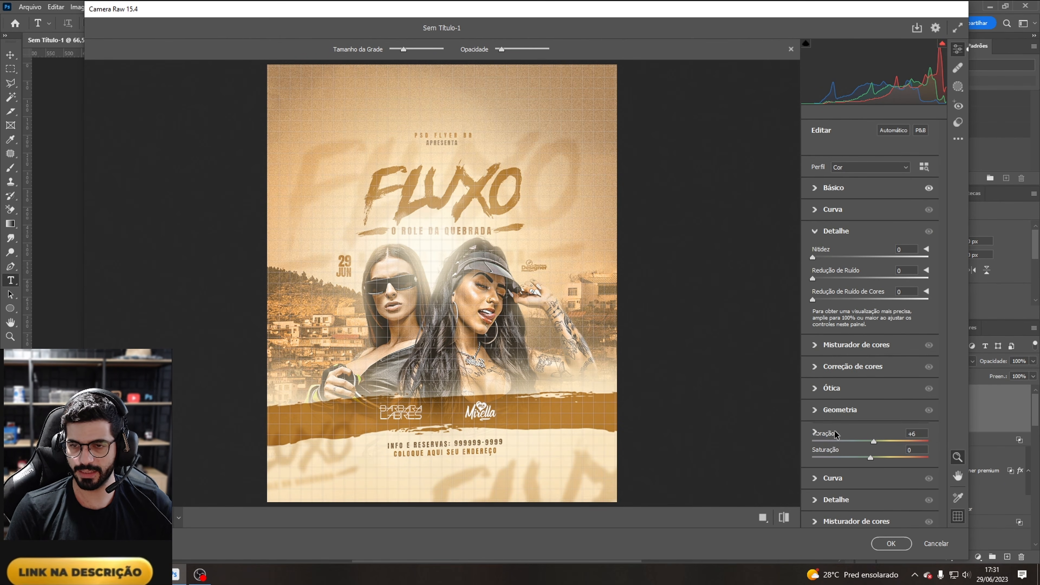
{"action": "left_click_drag", "start_coordinate": [813, 258], "coordinate": [819, 279]}
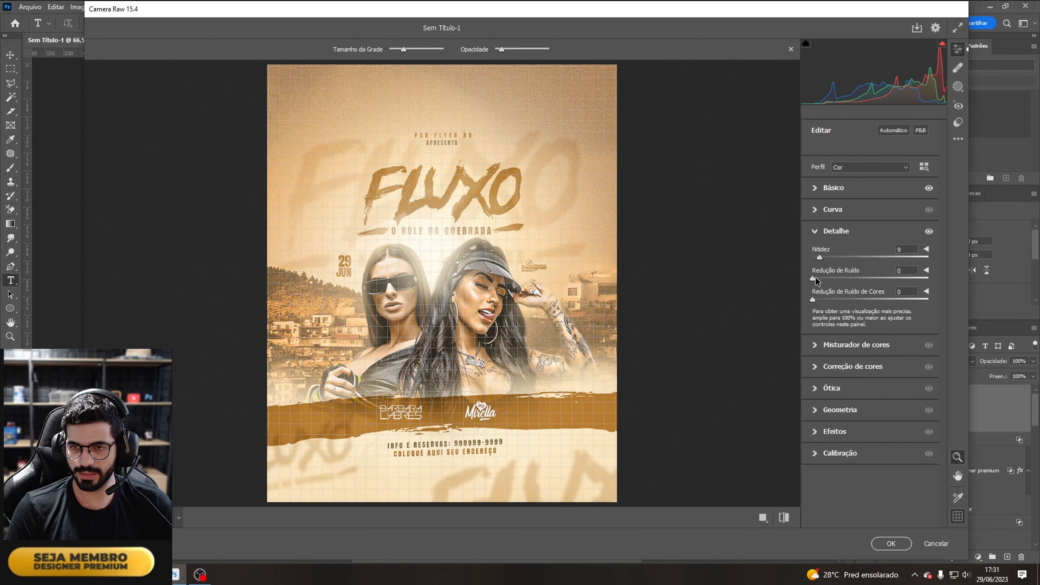
{"action": "left_click", "coordinate": [820, 434]}
{"action": "left_click_drag", "start_coordinate": [827, 365], "coordinate": [862, 390]}
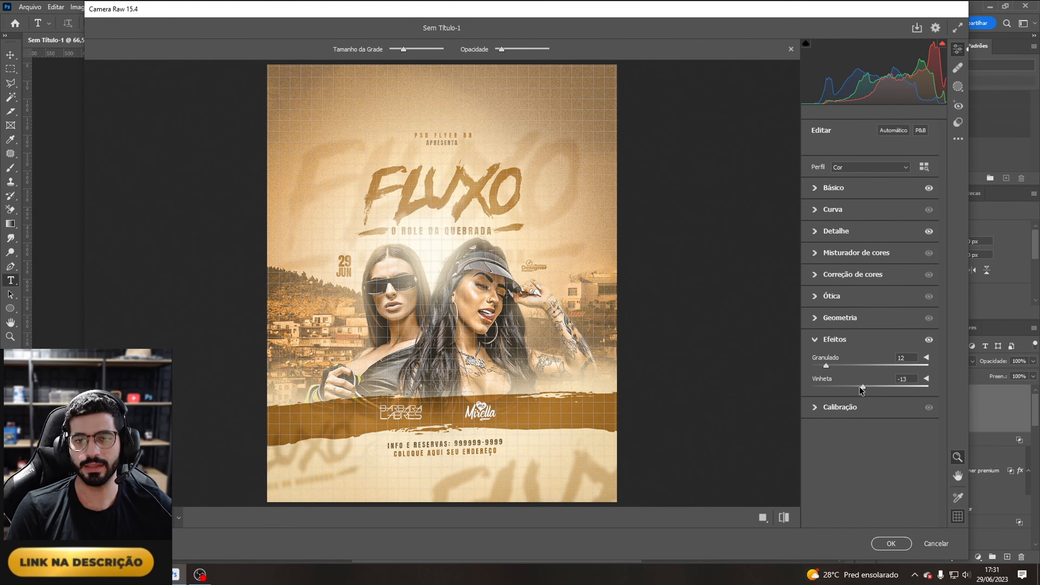
{"action": "left_click", "coordinate": [892, 544]}
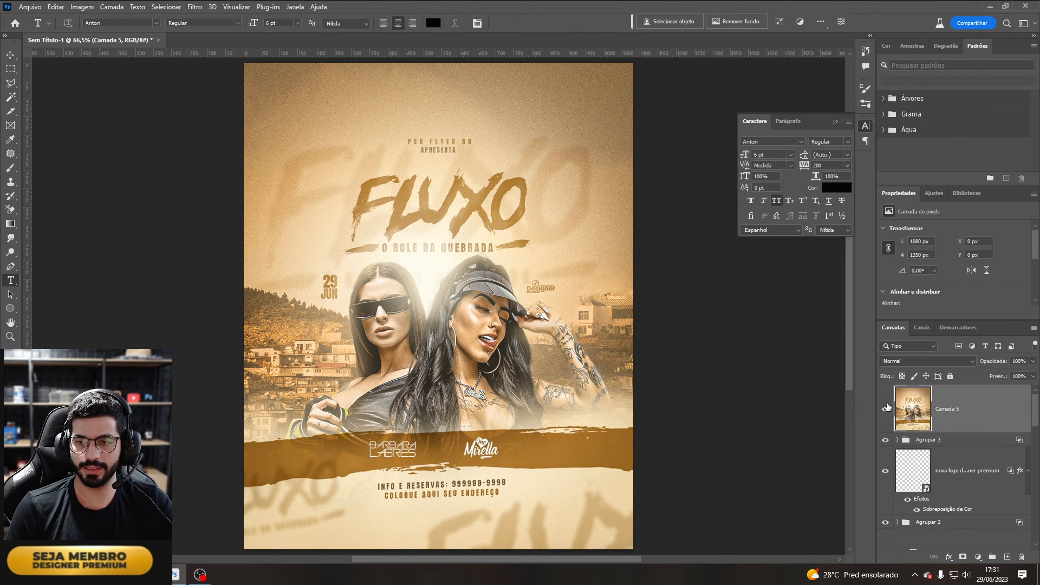
{"action": "left_click", "coordinate": [885, 409]}
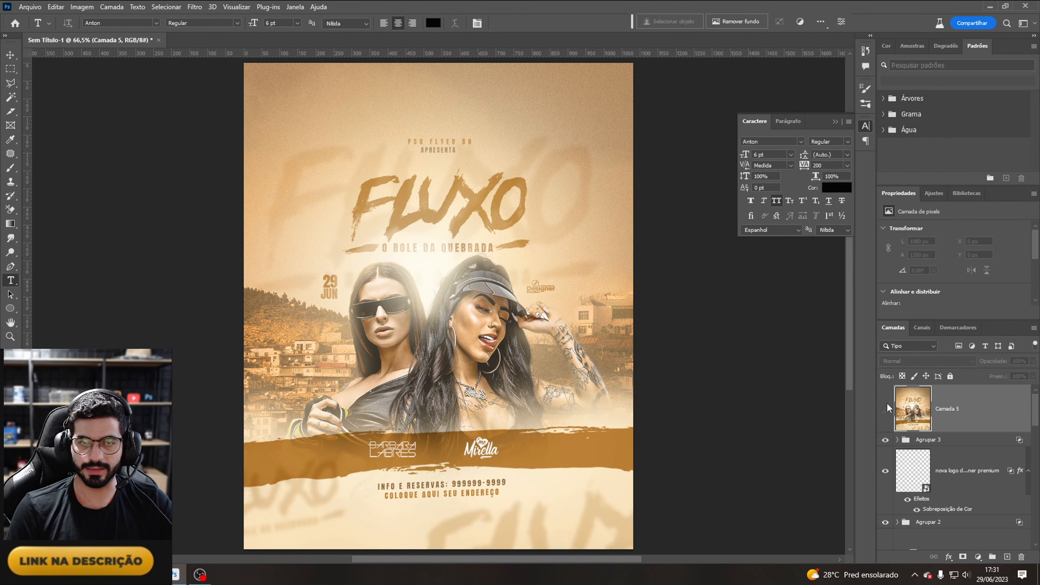
{"action": "left_click", "coordinate": [887, 406]}
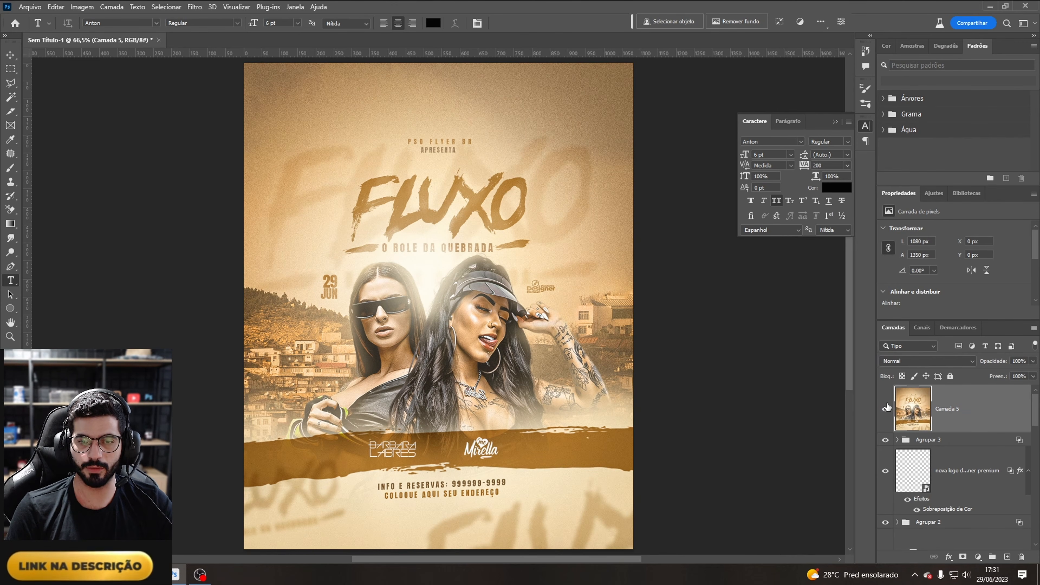